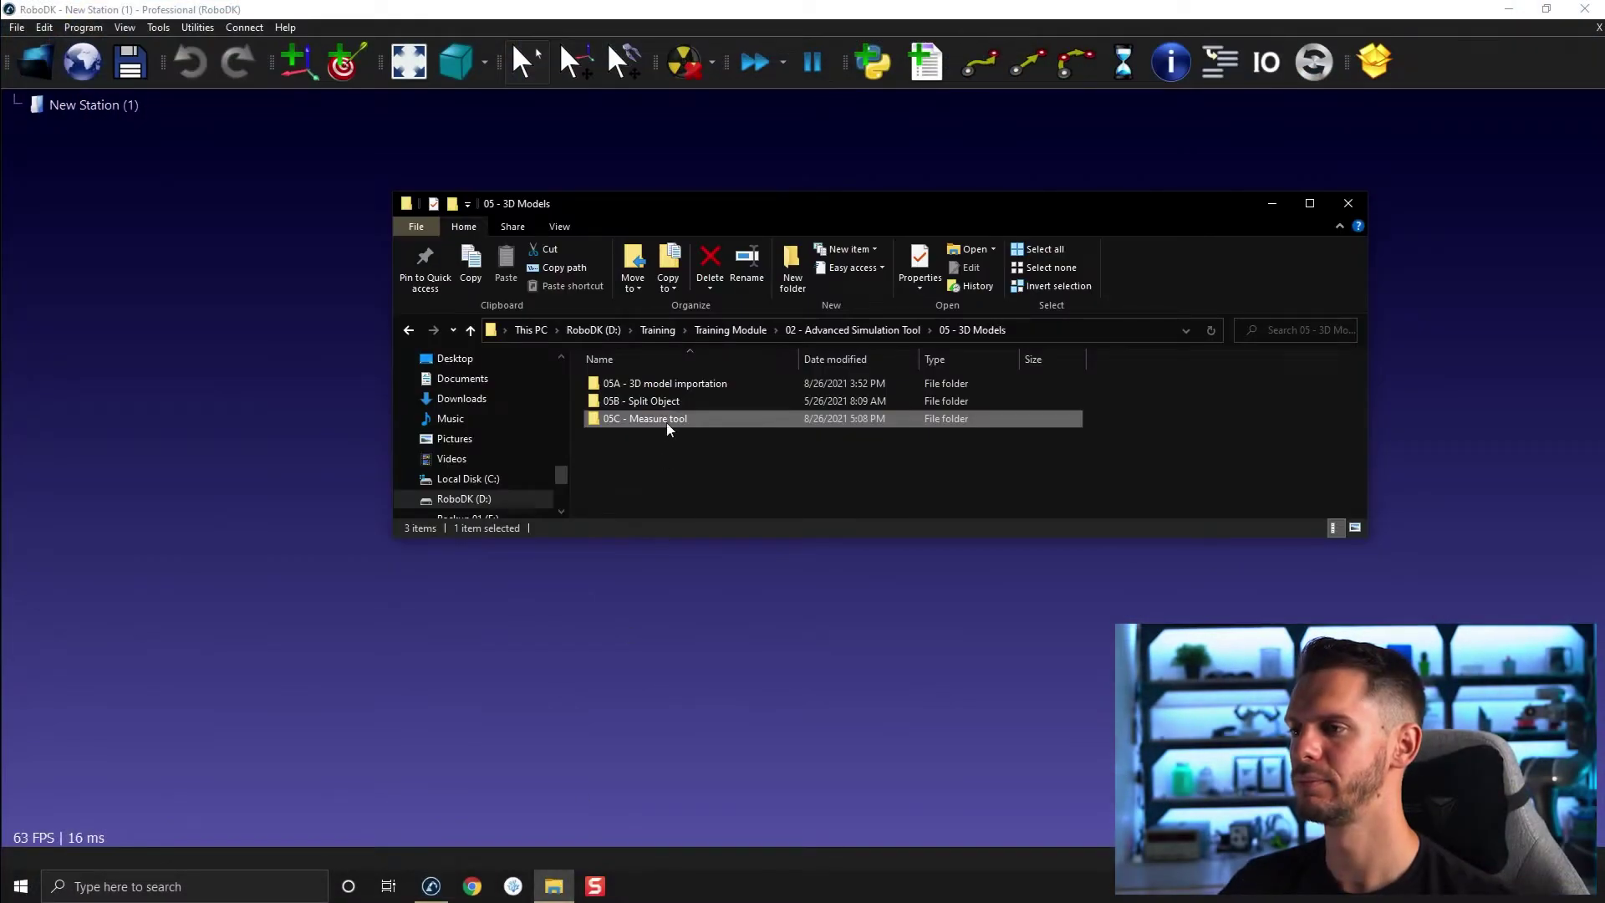
Step: Load Cell layout.rdk from the 05C - Measure tool folder into RoboDK and orbit the cell
double_click(667, 423)
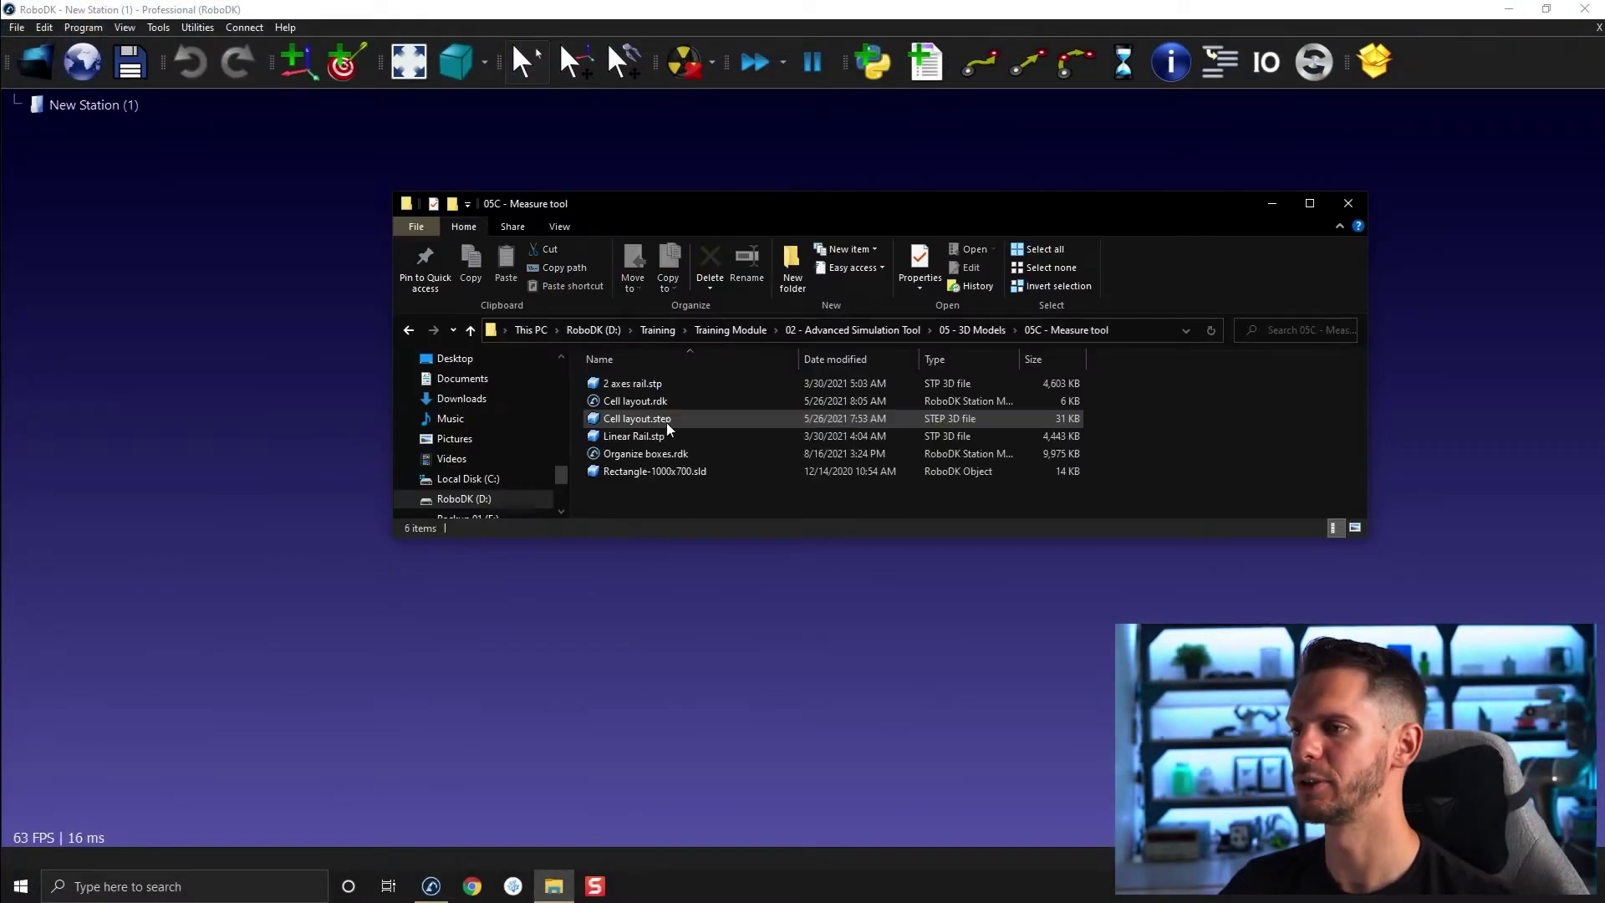
left_click_drag(632, 403, 213, 365)
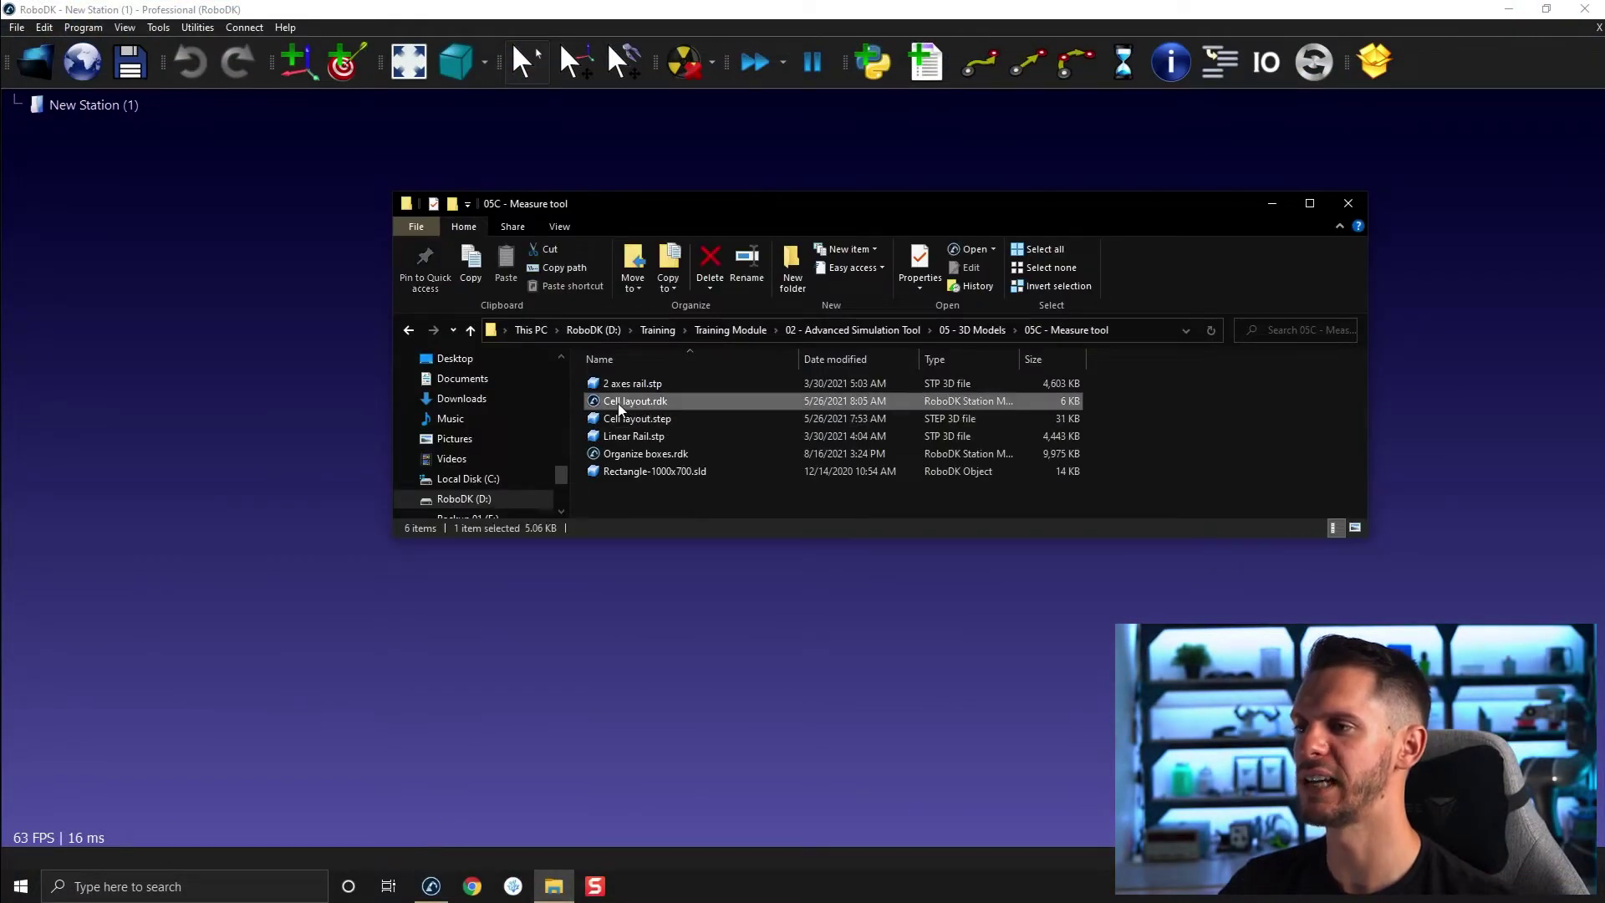
left_click_drag(421, 507, 766, 527)
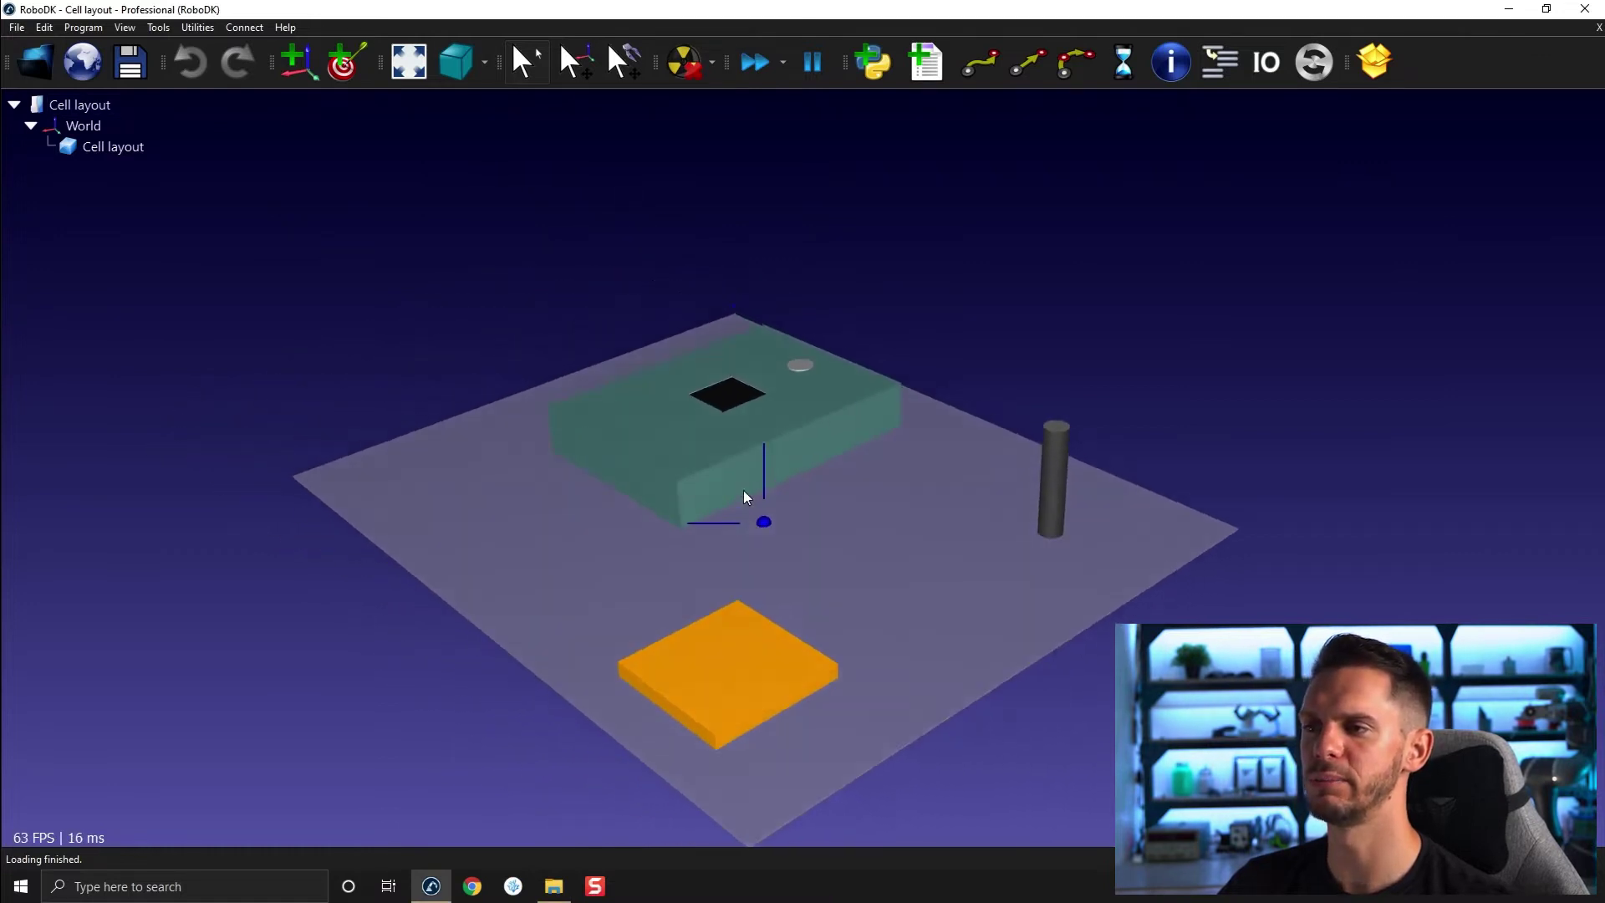
mouse_move(767, 527)
left_mouse_down()
mouse_move(863, 508)
mouse_move(835, 558)
left_mouse_up()
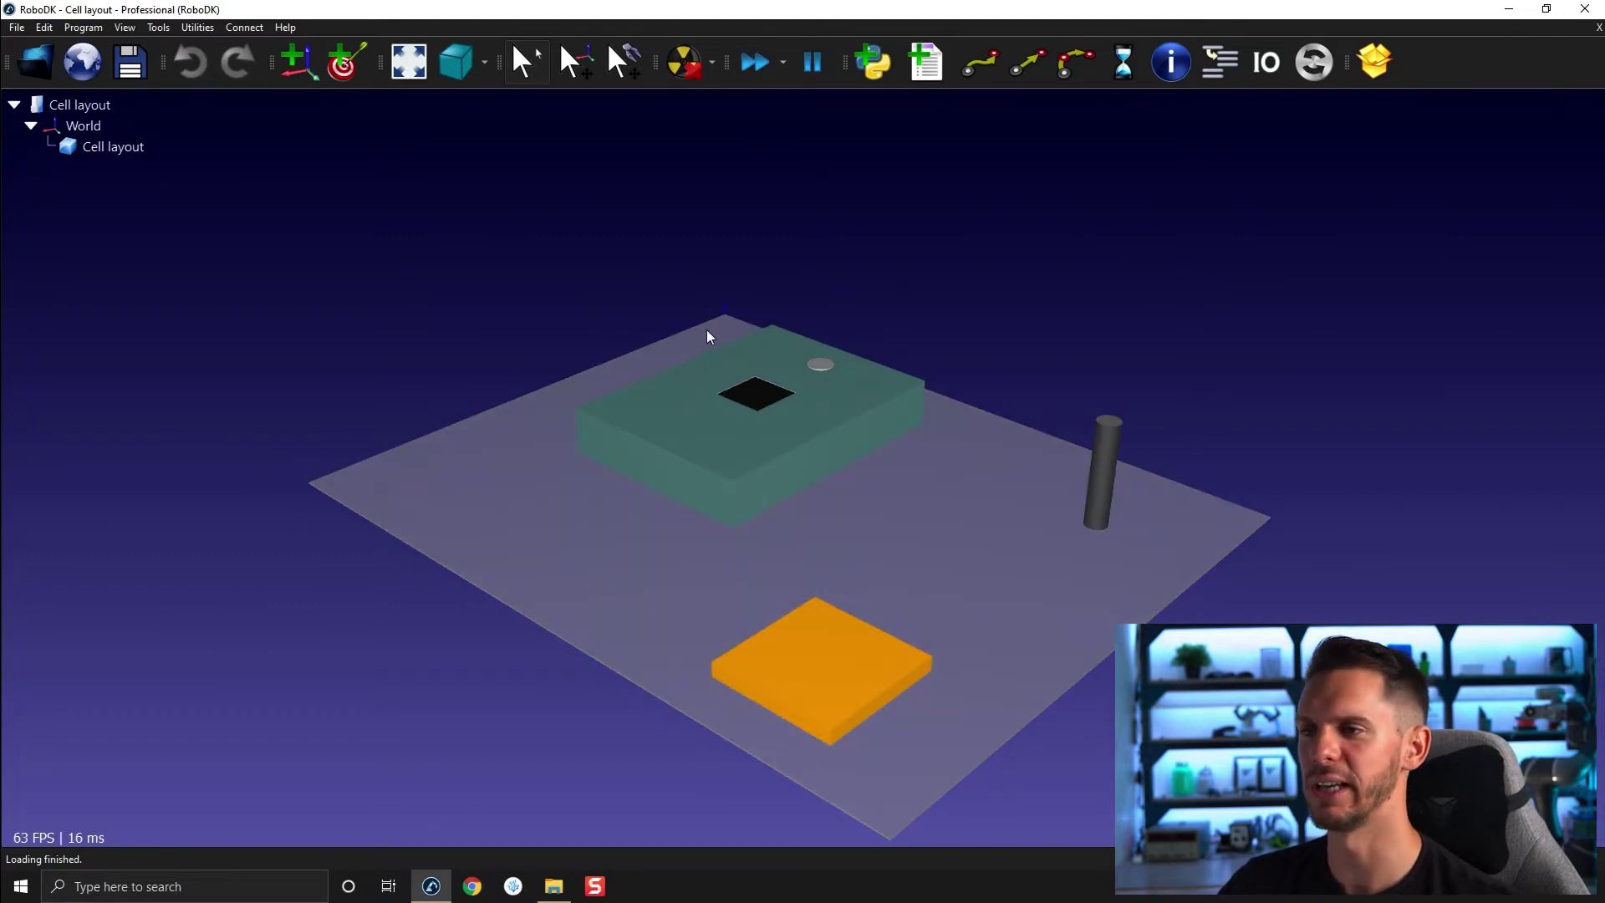
scroll(830, 343, "up", 3)
scroll(892, 346, "up", 2)
scroll(898, 365, "up", 2)
scroll(898, 372, "up", 3)
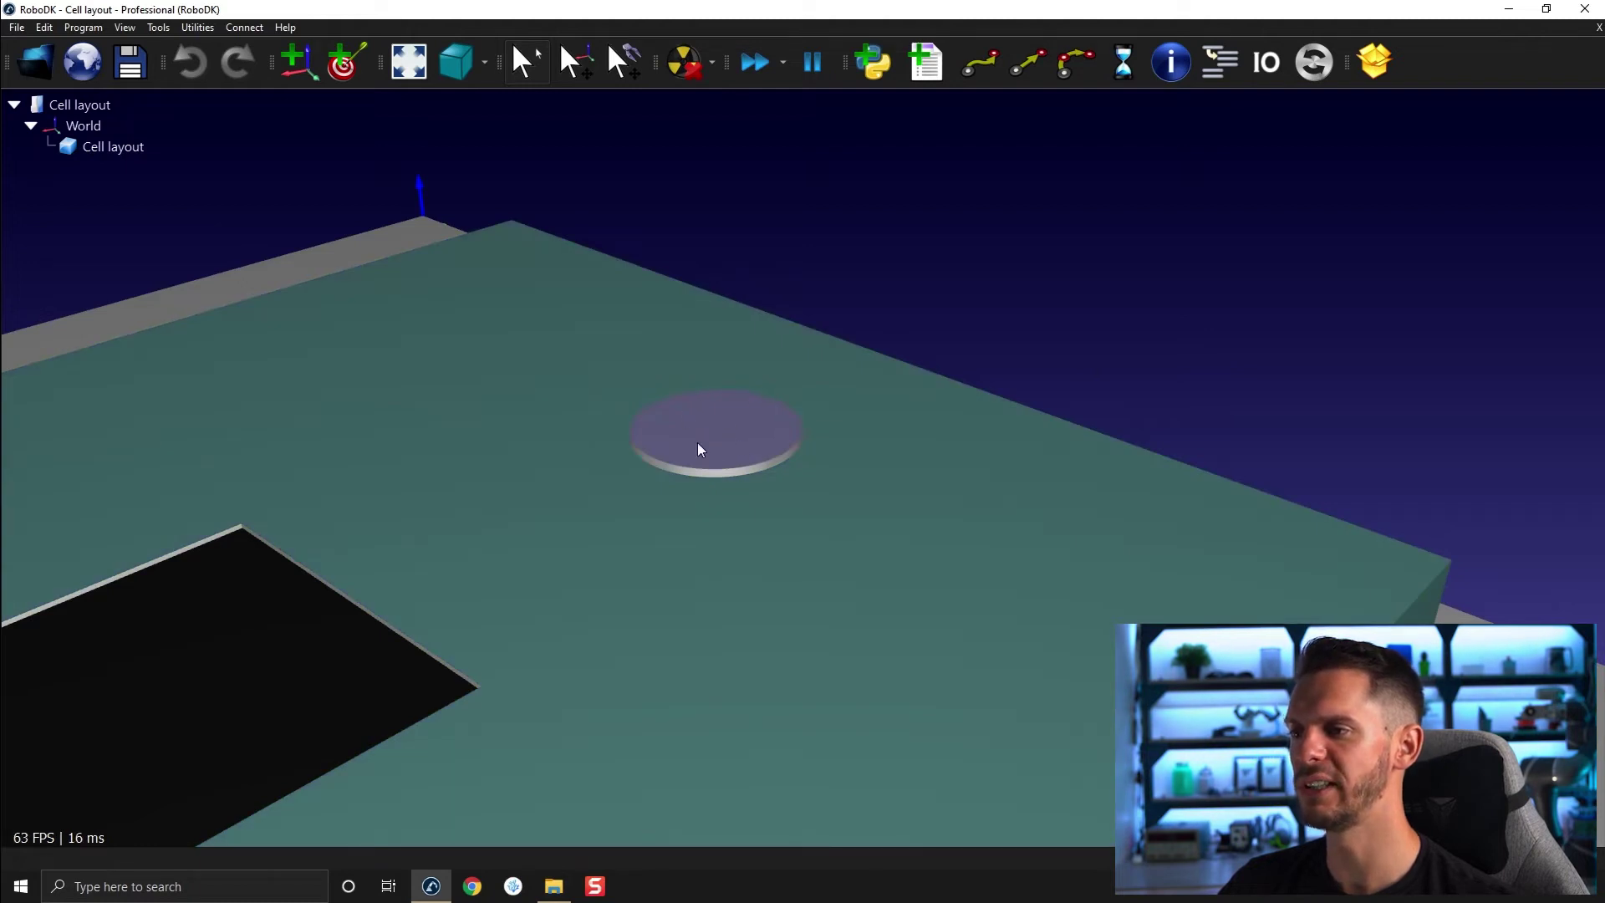
scroll(697, 443, "down", 3)
scroll(711, 398, "down", 3)
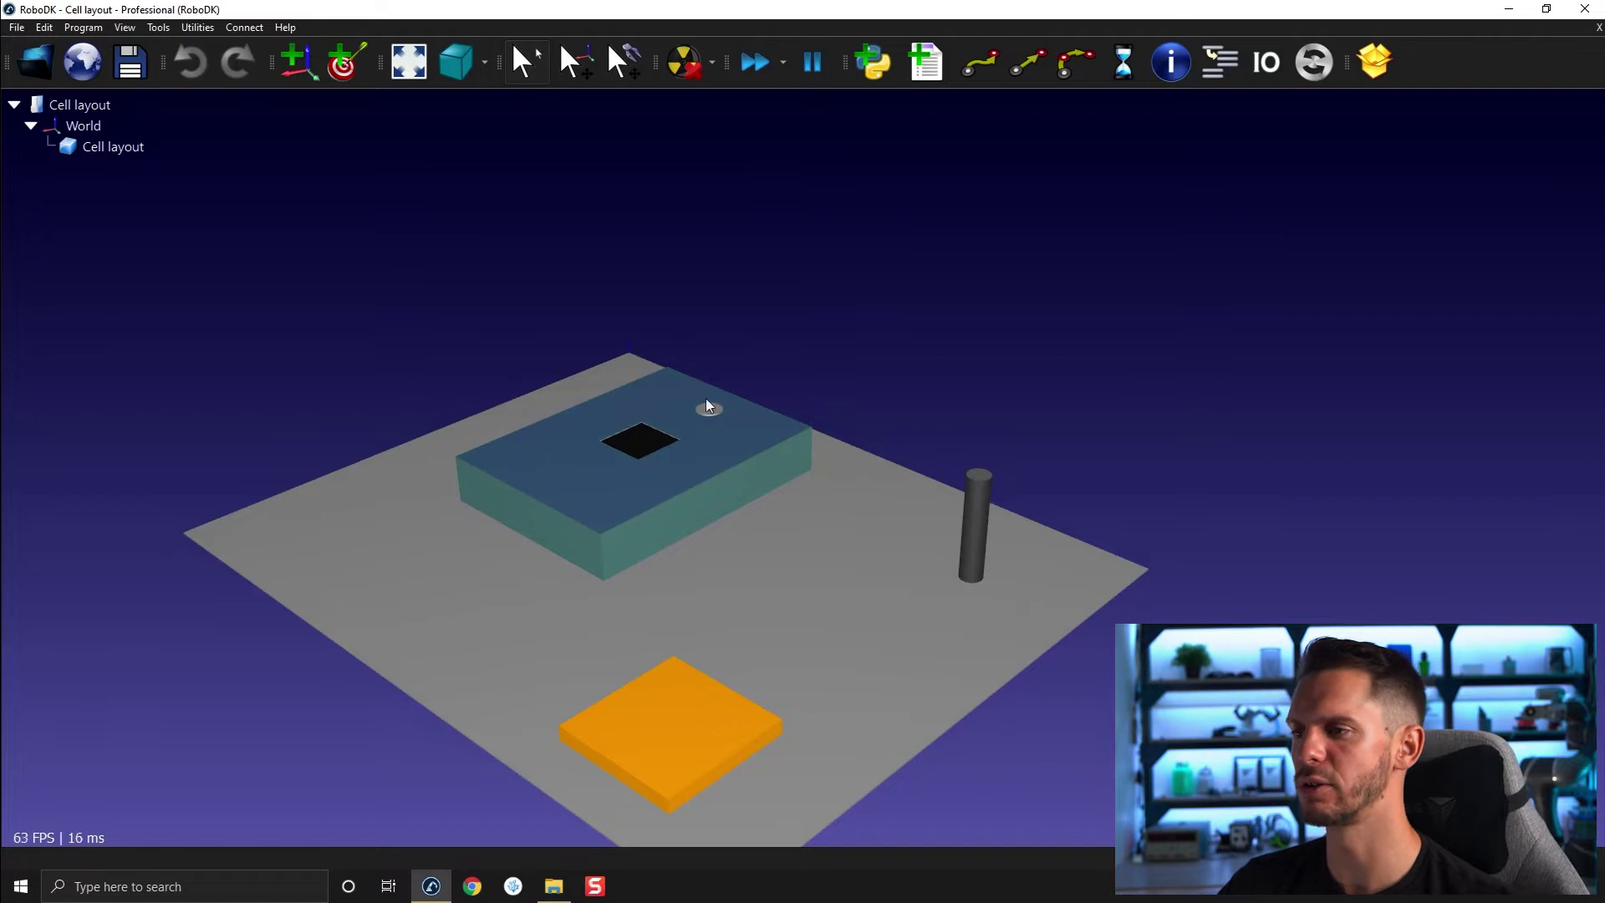
right_click_drag(669, 741, 667, 724)
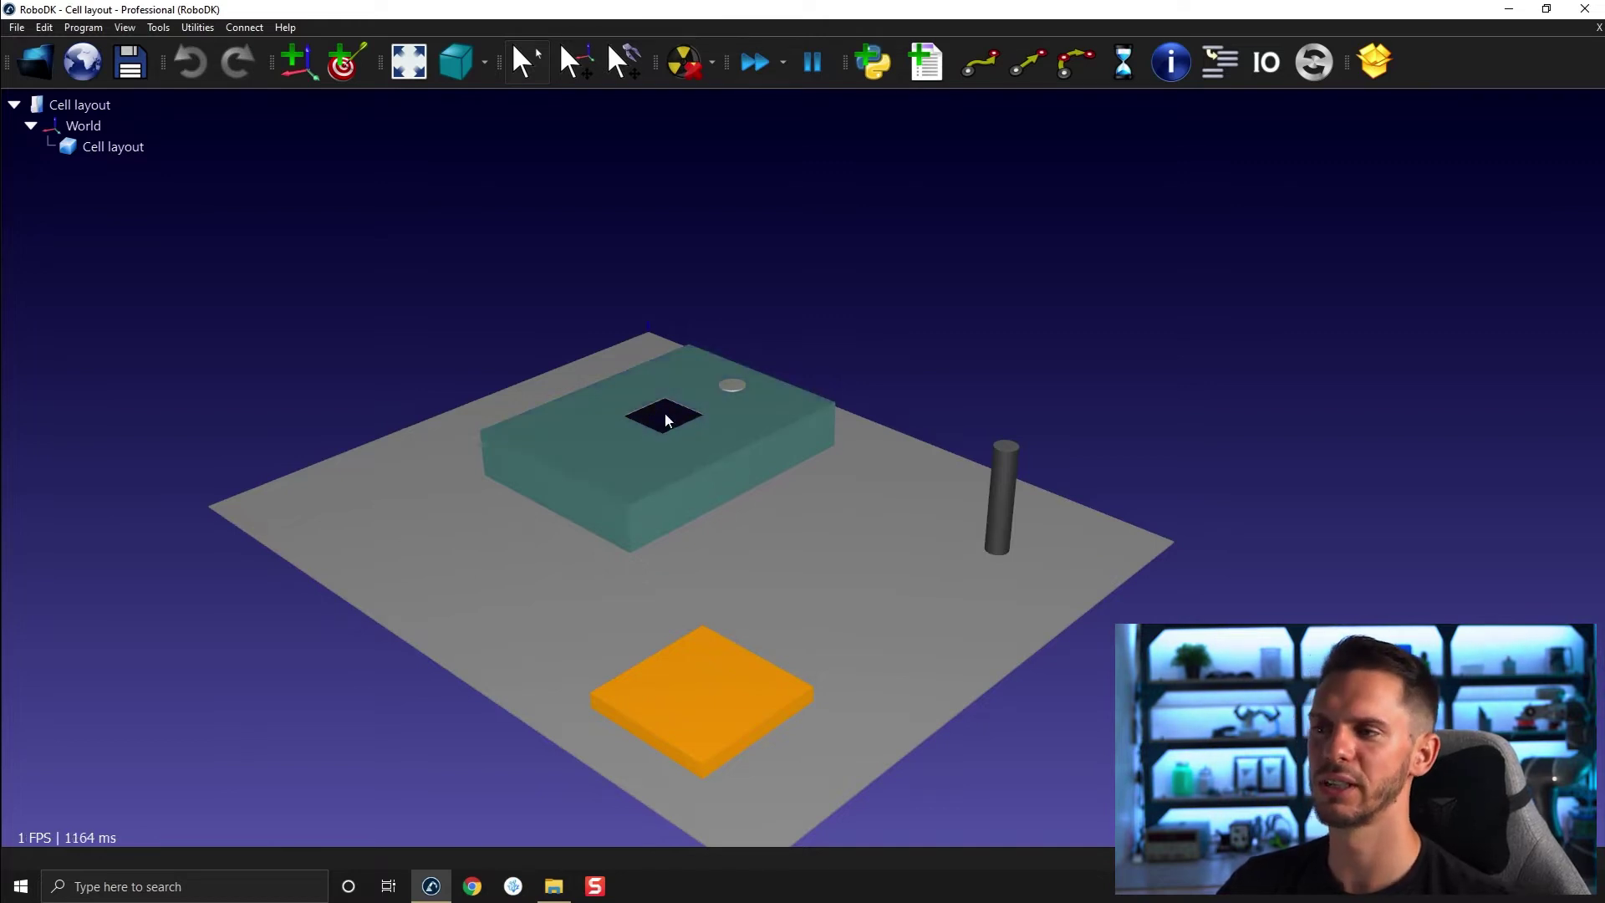
left_click(45, 57)
scroll(487, 266, "down", 5)
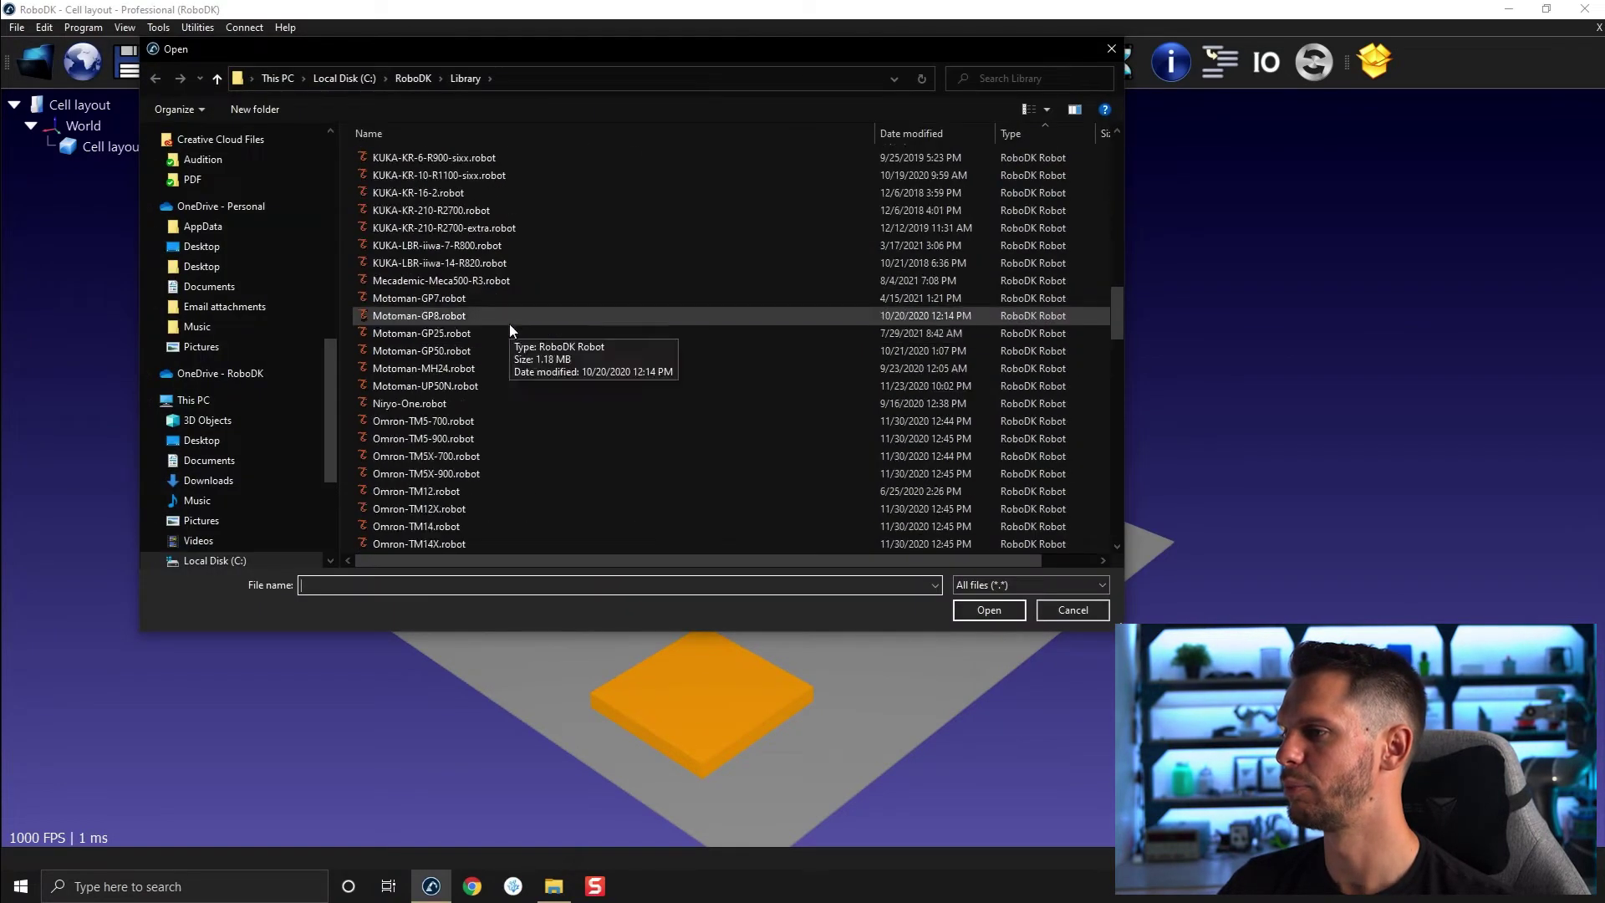
scroll(510, 329, "down", 5)
Step: Load the UR5e robot and jog its tool down onto the disc by the green box
double_click(450, 404)
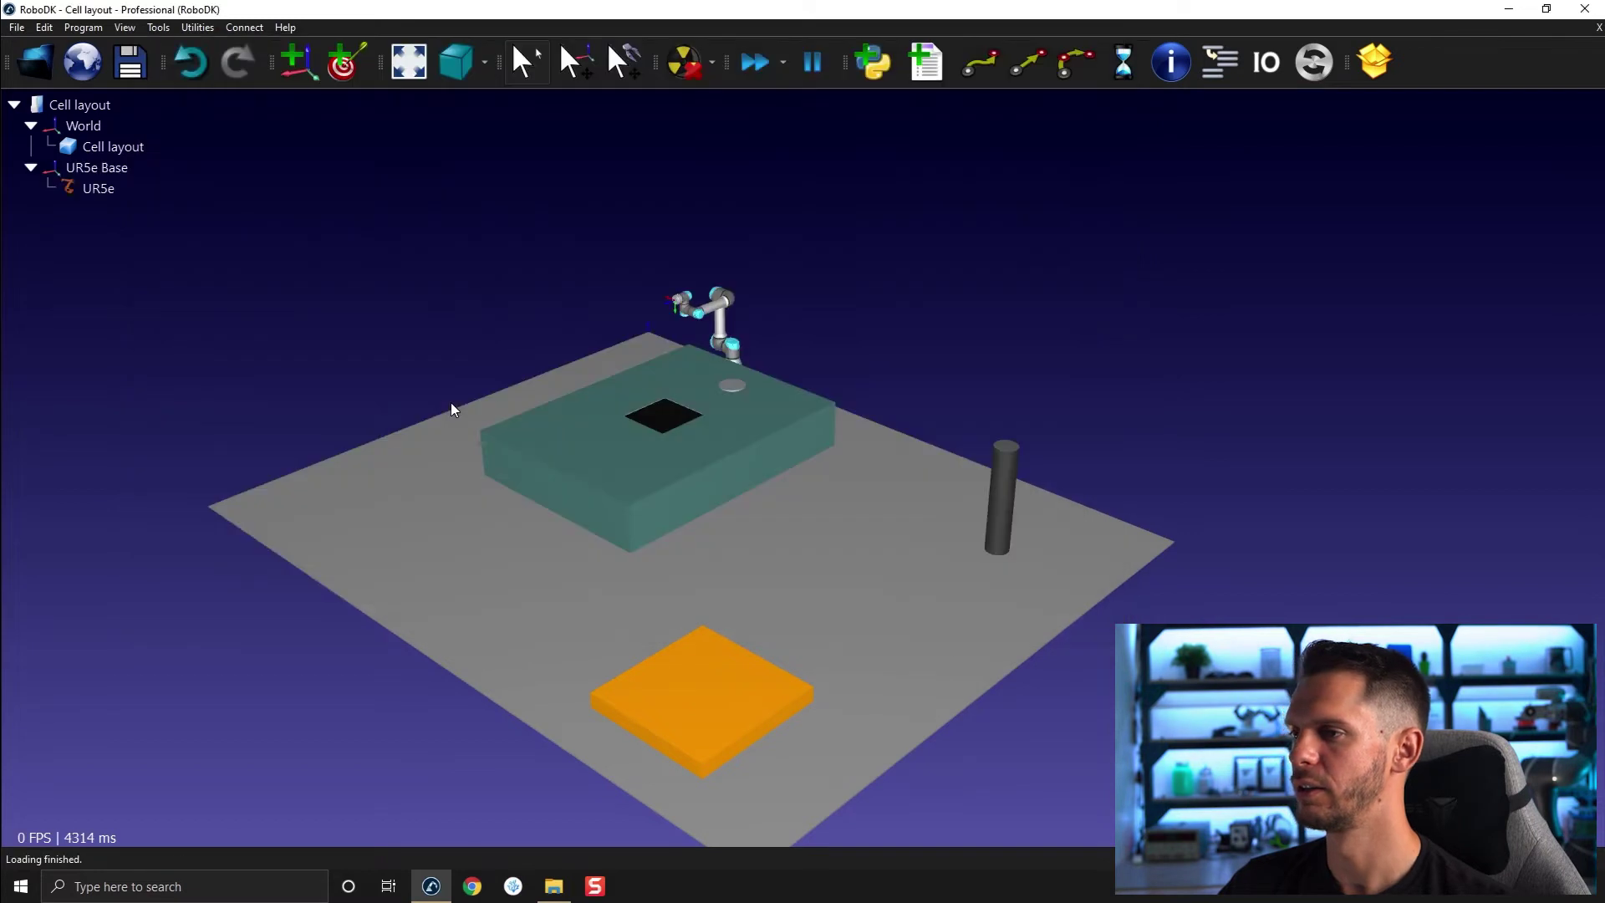
scroll(705, 341, "up", 5)
mouse_move(716, 364)
left_mouse_down()
mouse_move(425, 369)
mouse_move(423, 463)
left_mouse_up()
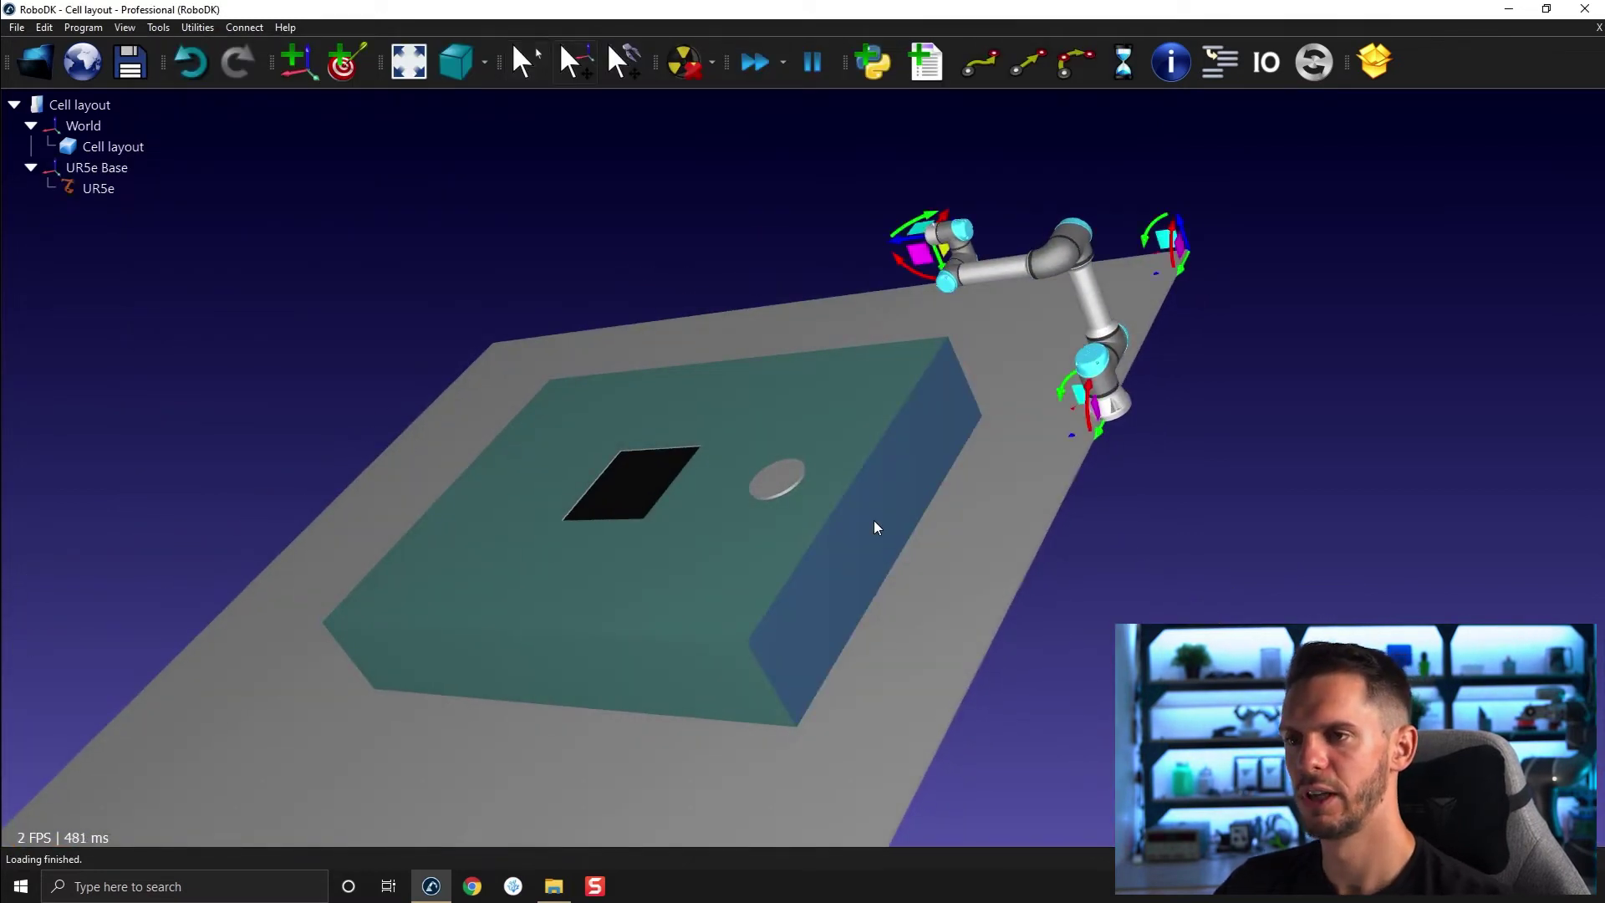
mouse_move(1094, 400)
left_mouse_down("alt+shift")
mouse_move(935, 329)
mouse_move(714, 420)
mouse_move(768, 497)
mouse_move(1098, 402)
mouse_move(1009, 446)
left_mouse_up("alt+shift")
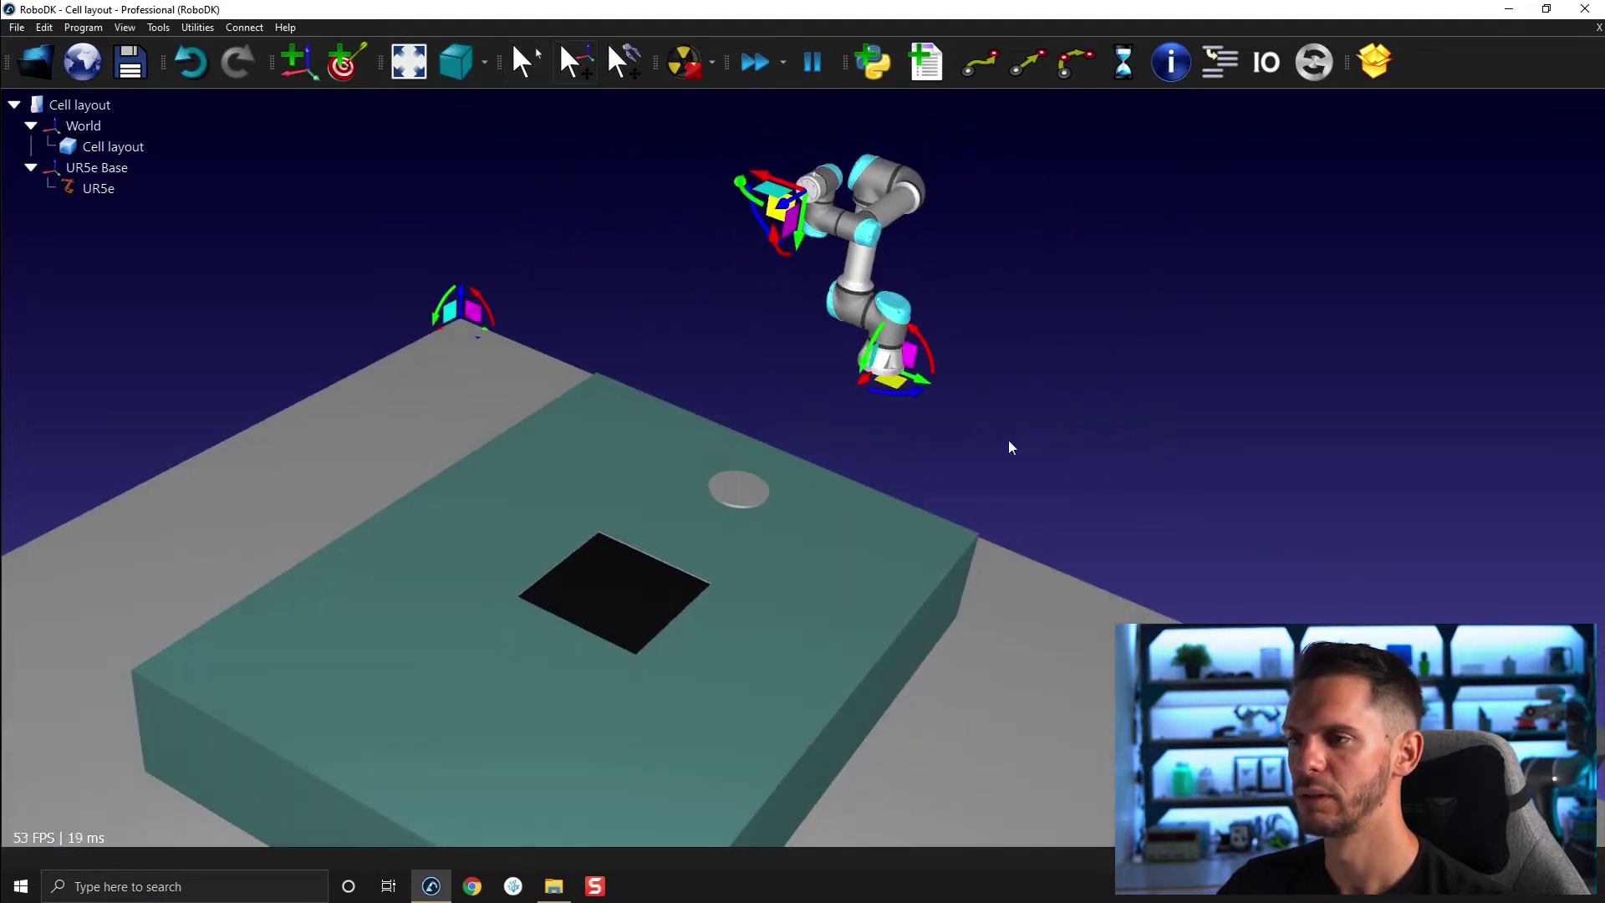
left_click_drag(912, 366, 863, 467, "alt+shift")
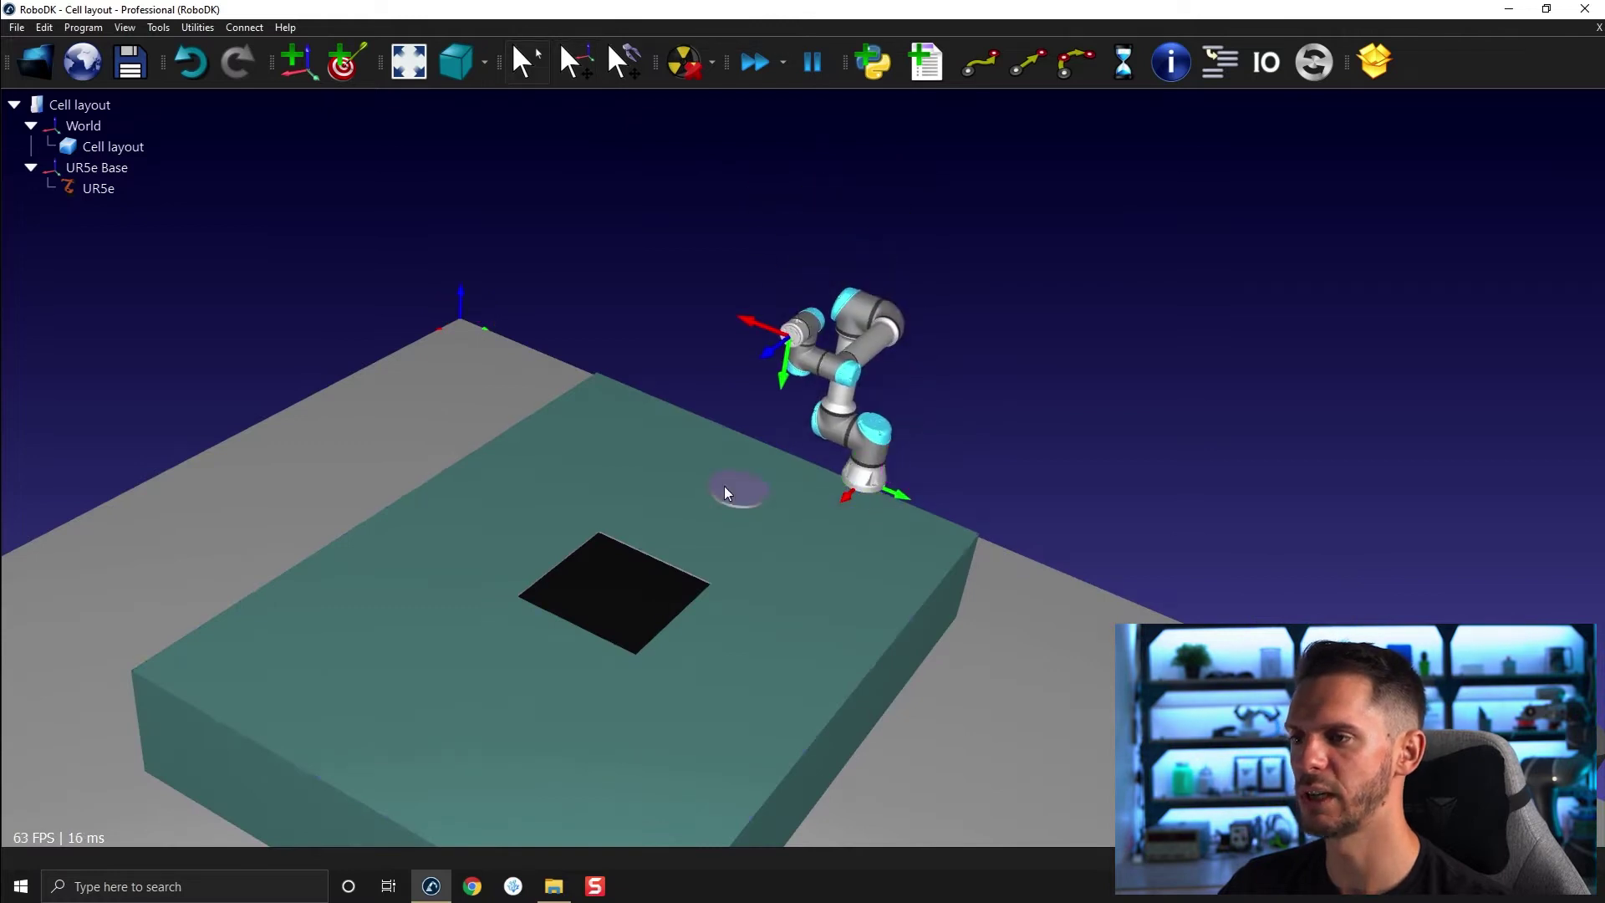
scroll(725, 486, "up", 3)
mouse_move(1040, 508)
left_mouse_down("alt+shift")
mouse_move(575, 468)
mouse_move(762, 489)
mouse_move(746, 517)
mouse_move(918, 398)
left_mouse_up("alt+shift")
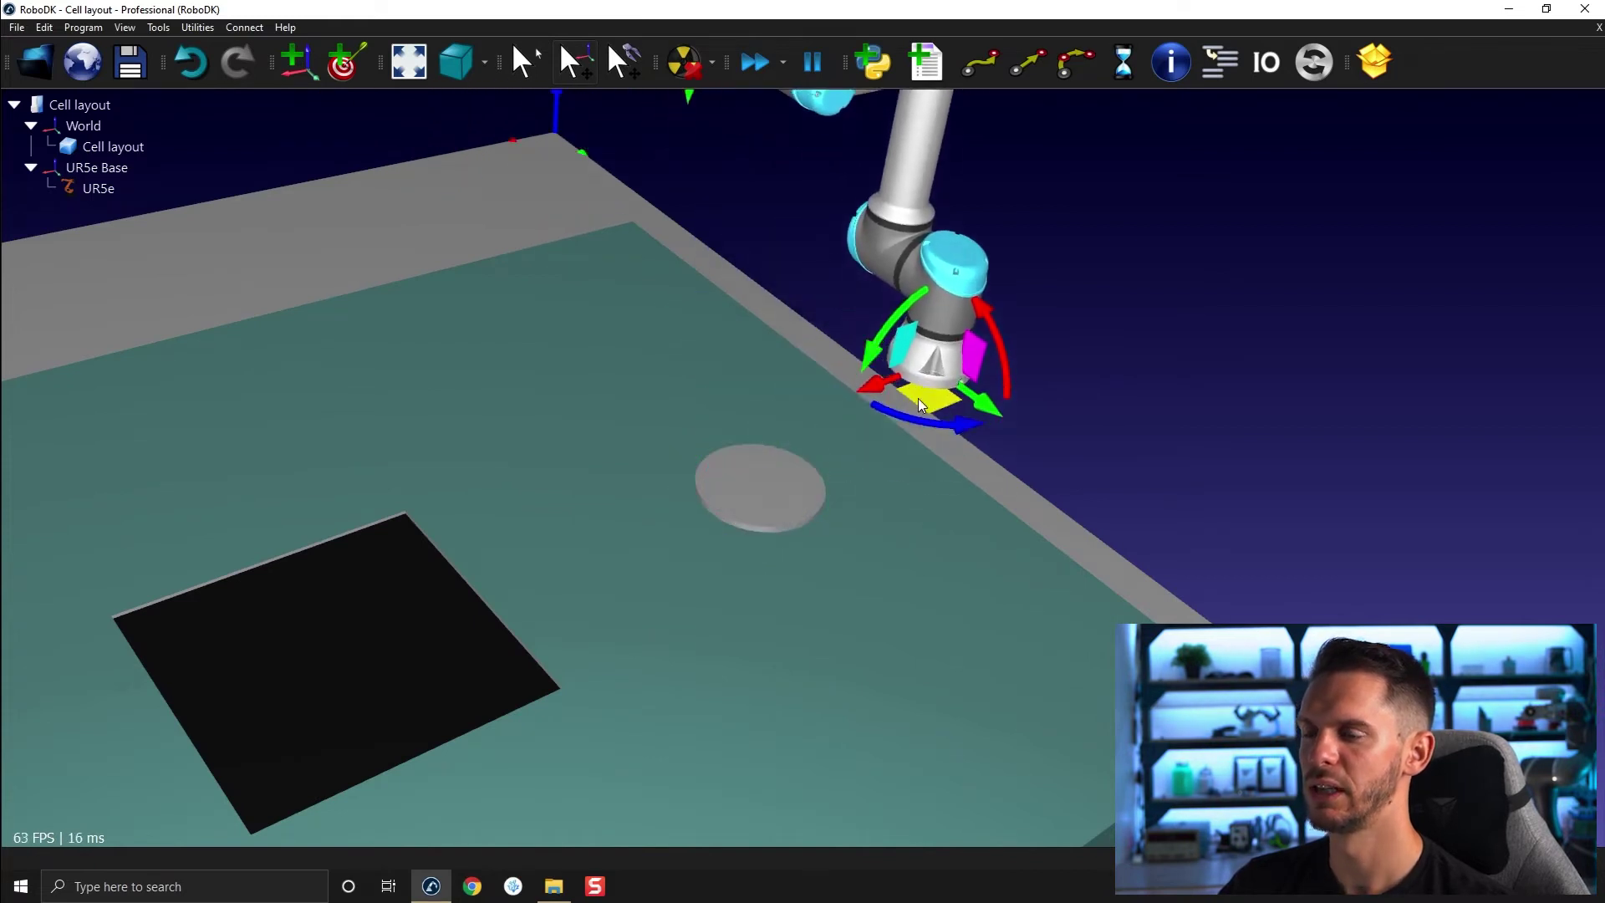
scroll(907, 455, "down", 5)
scroll(872, 445, "up", 6)
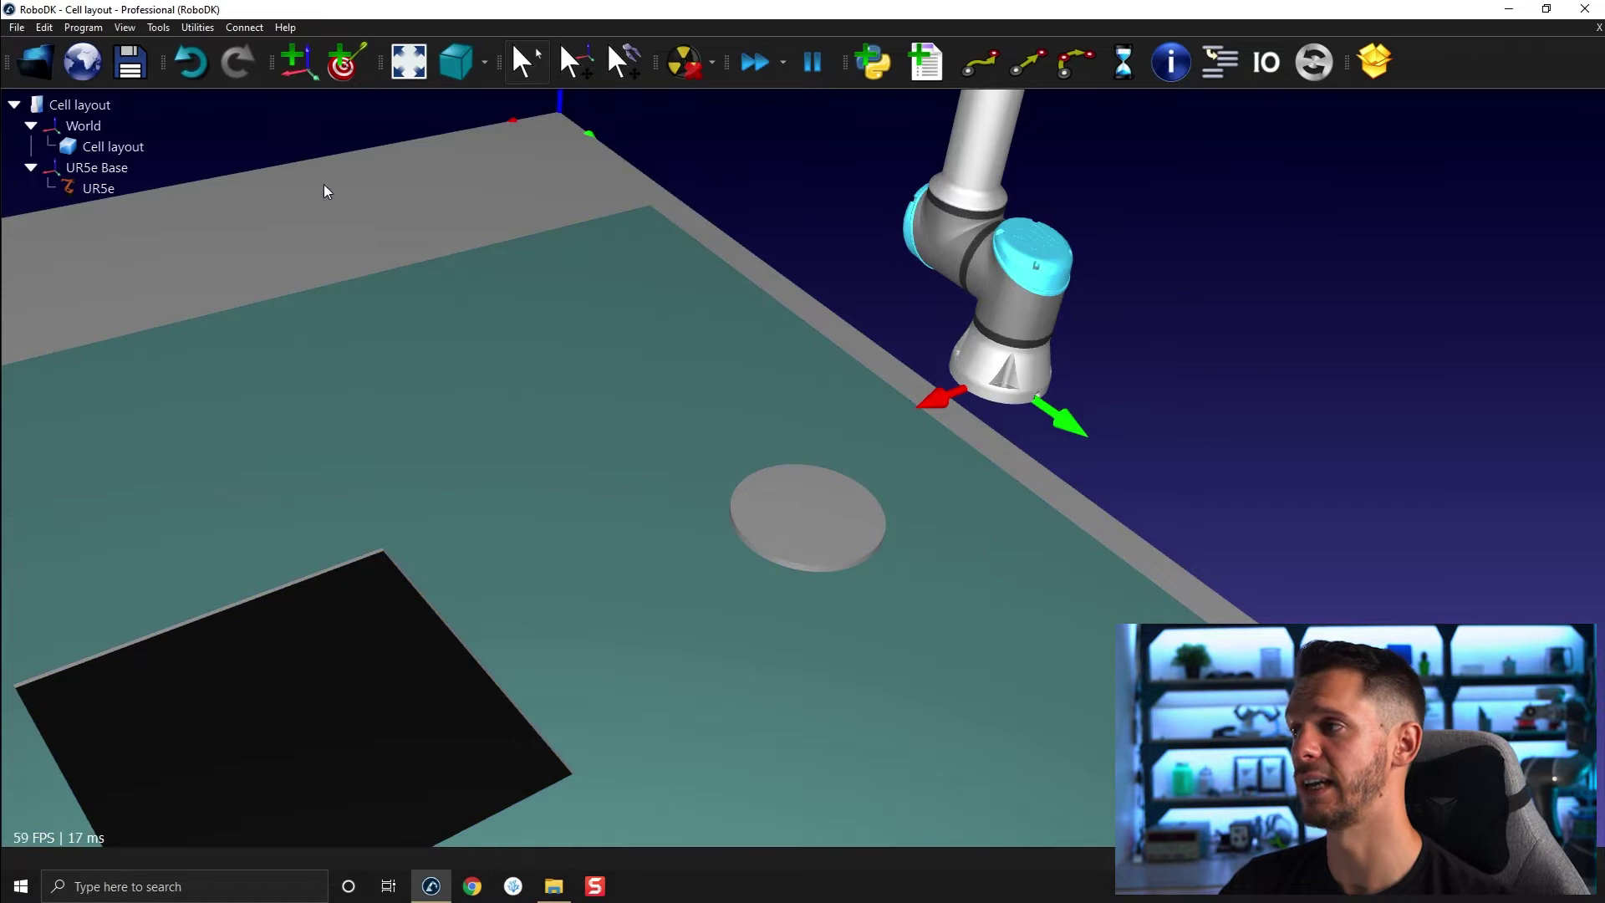
scroll(459, 290, "down", 3)
left_click_drag(459, 289, 454, 400)
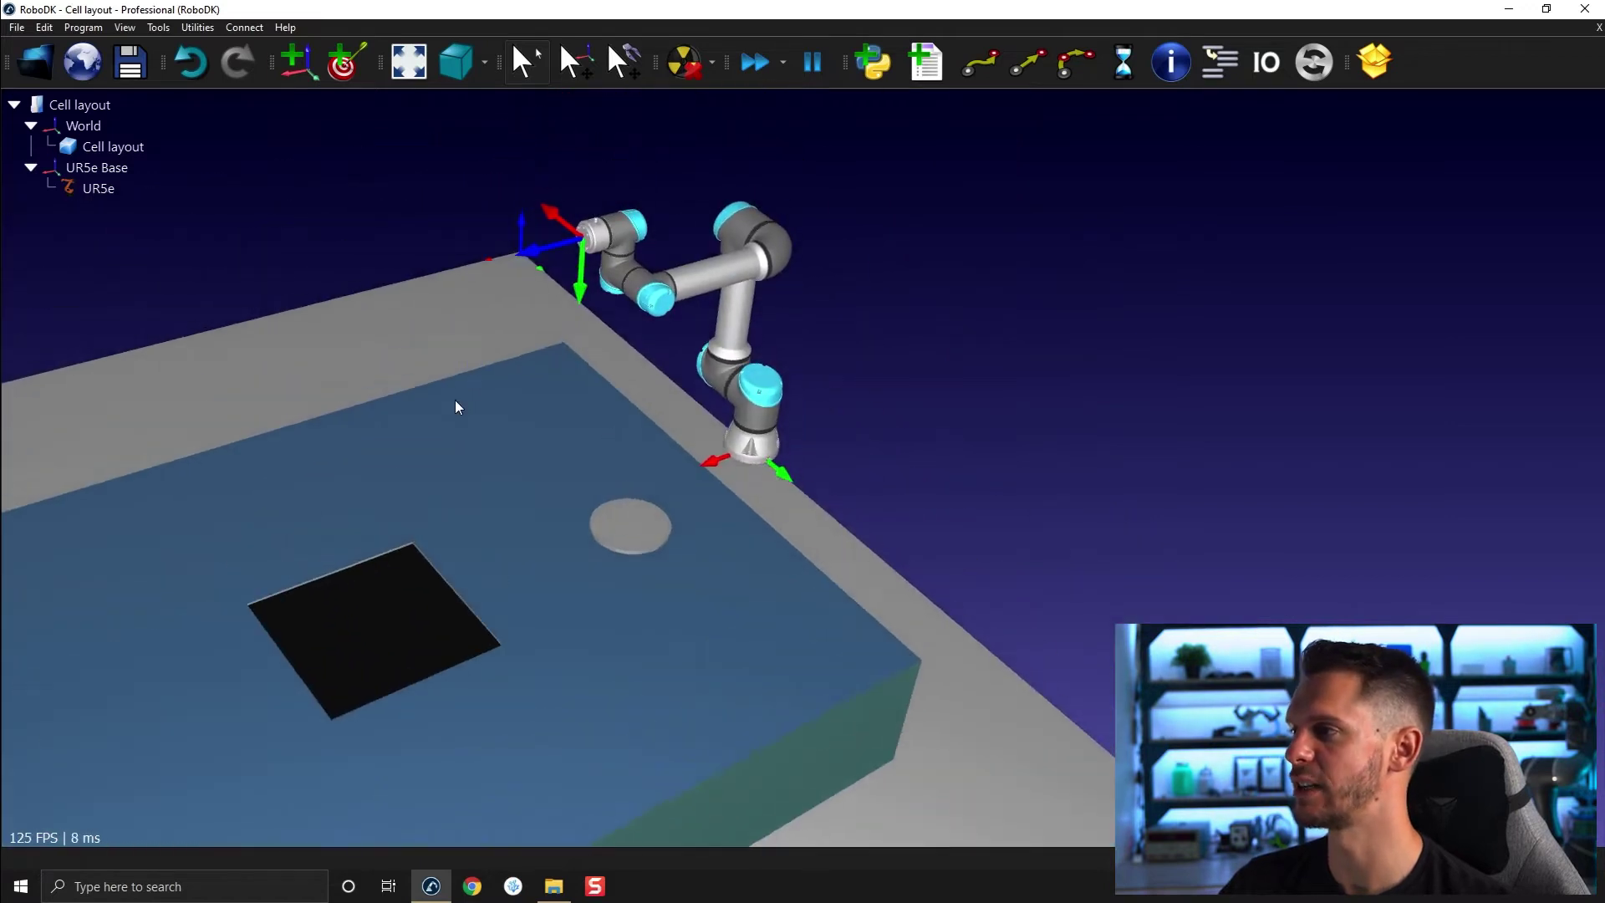
left_click(161, 27)
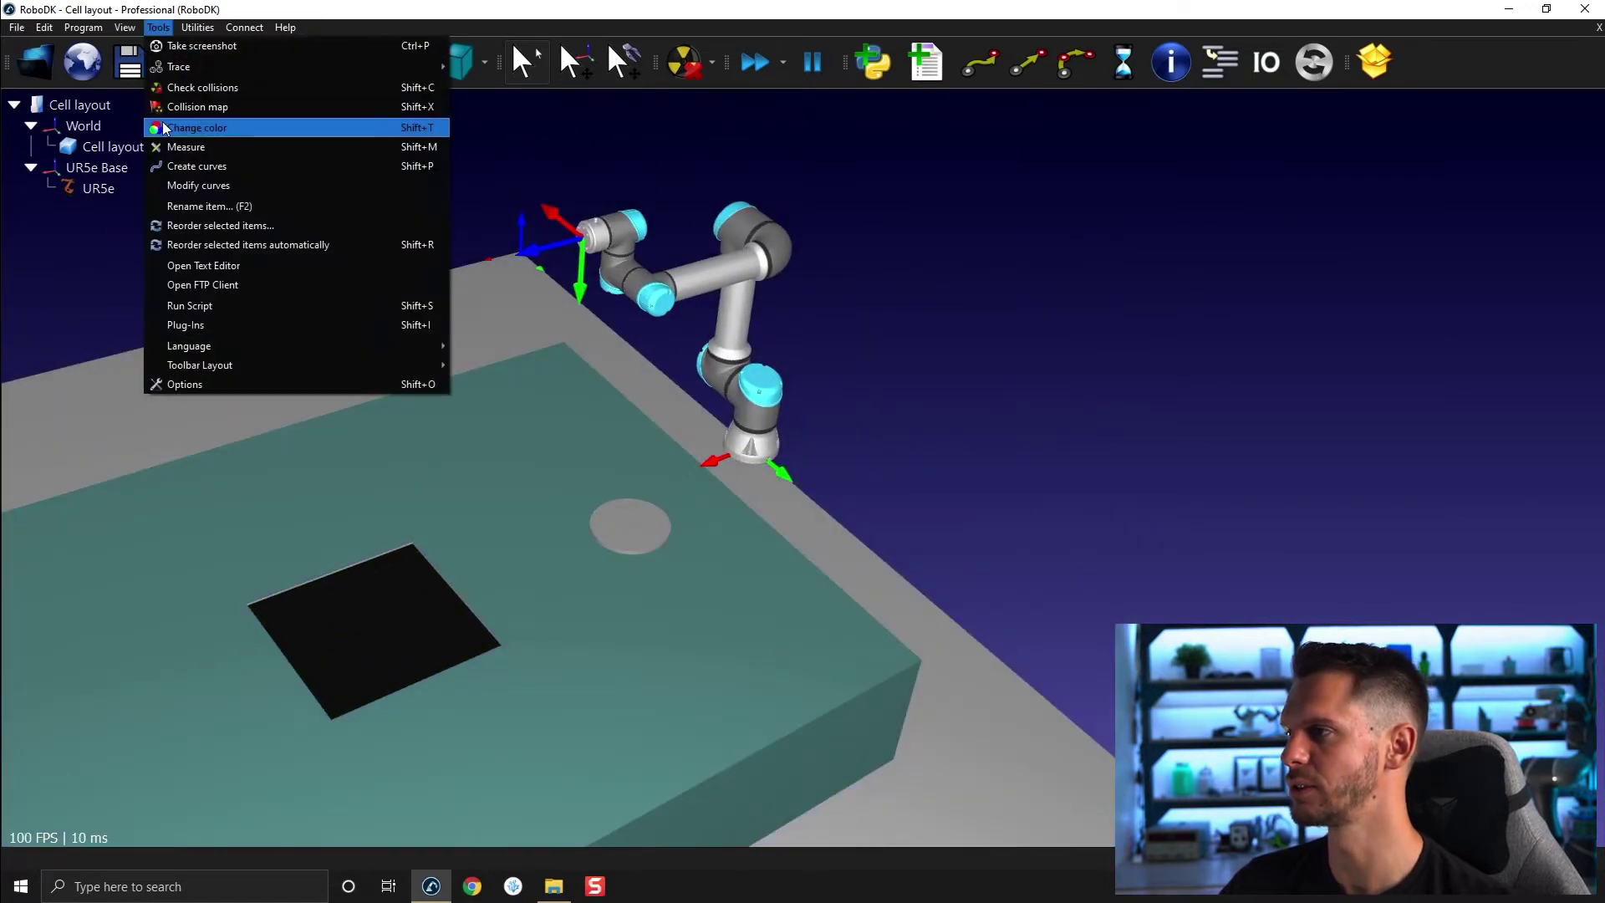
Step: Measure the grey disc on the green box and copy its centre point
left_click(173, 149)
left_click(858, 464)
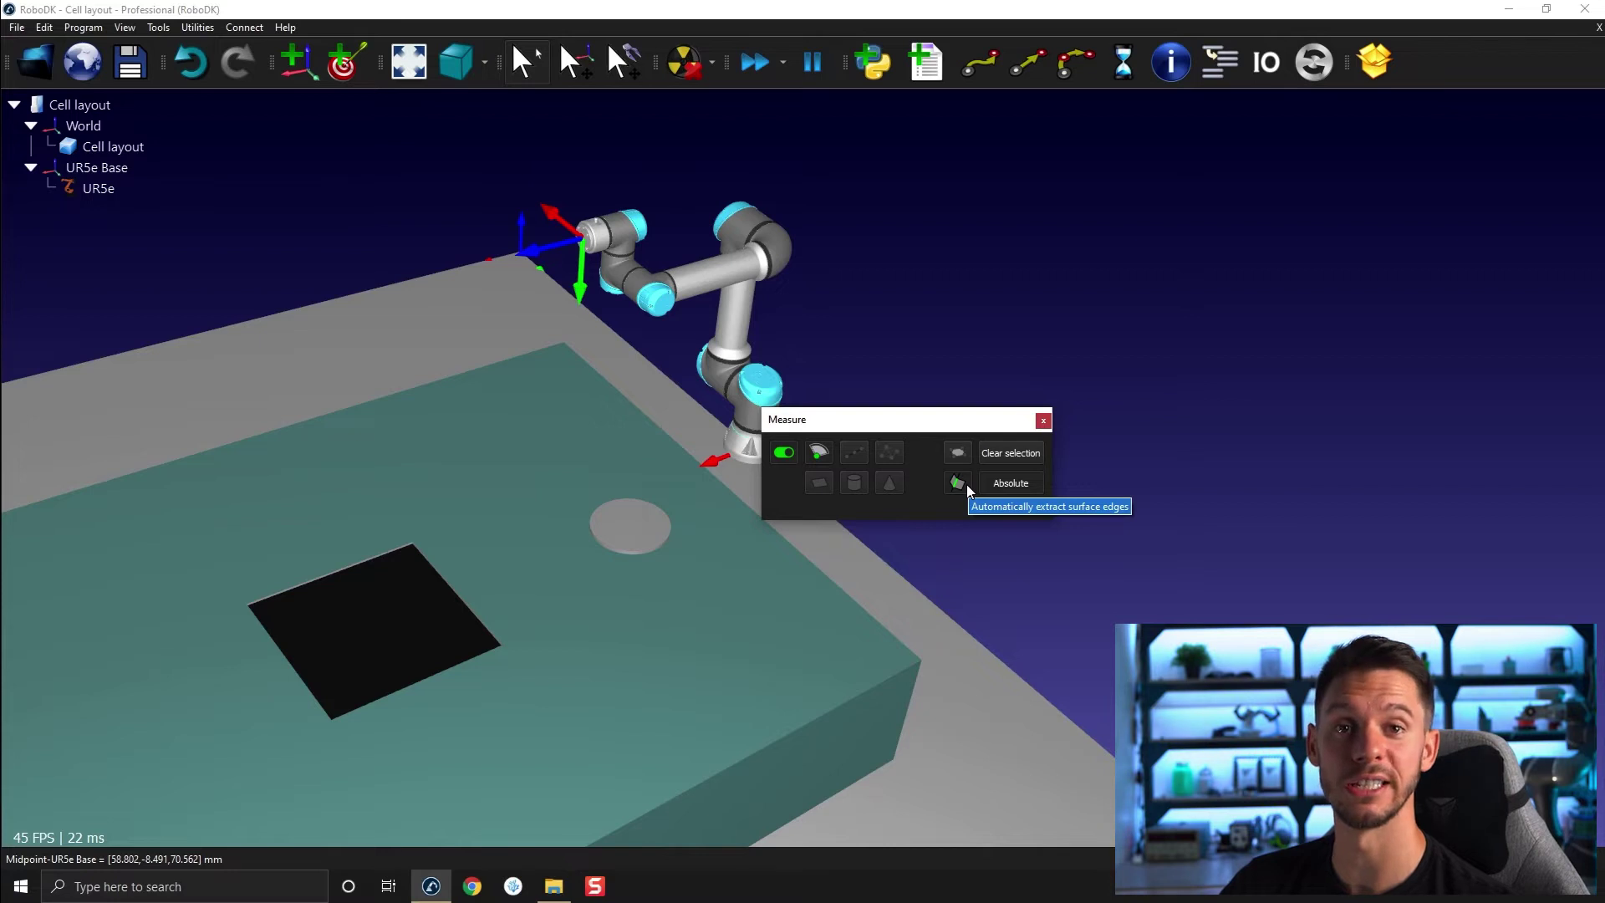
left_click(663, 544)
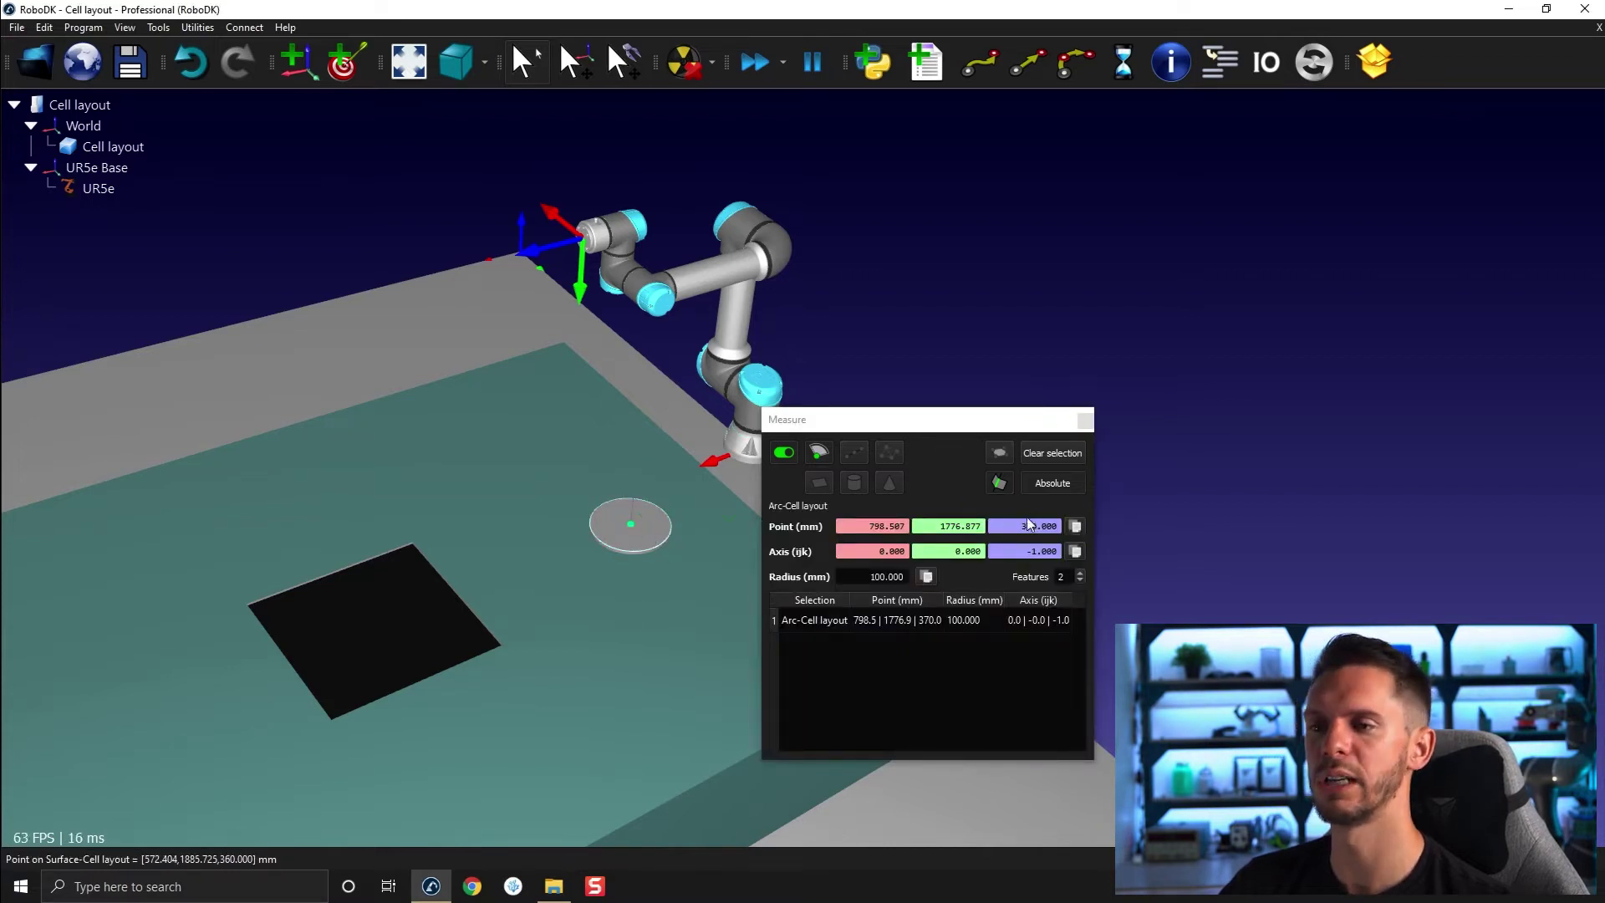
left_click(1074, 527)
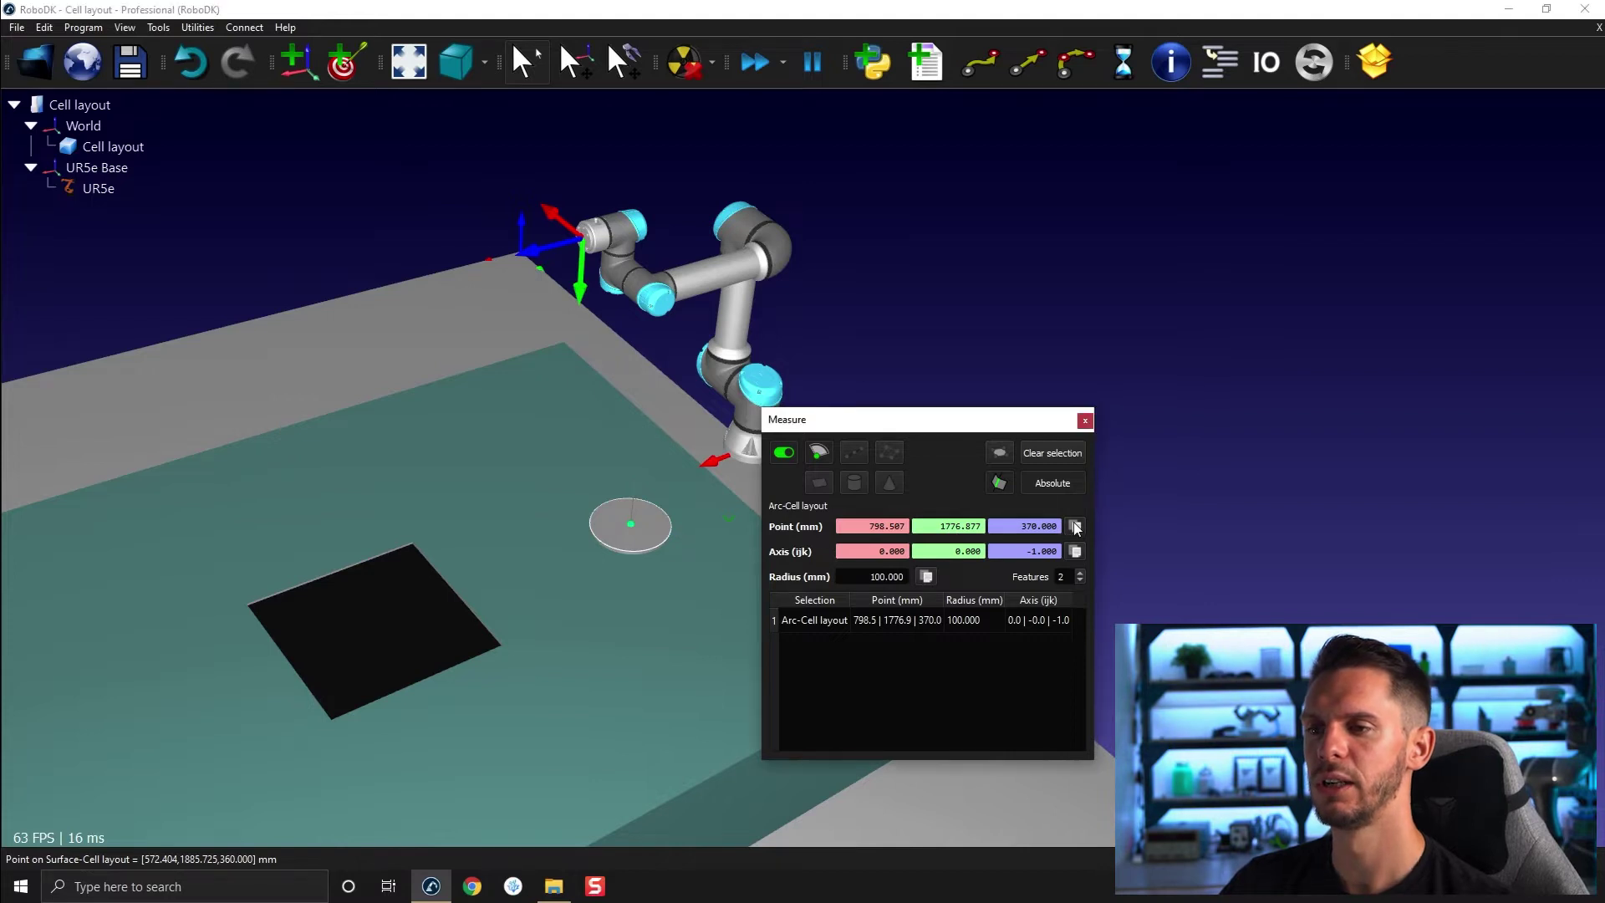
left_click_drag(922, 420, 835, 149)
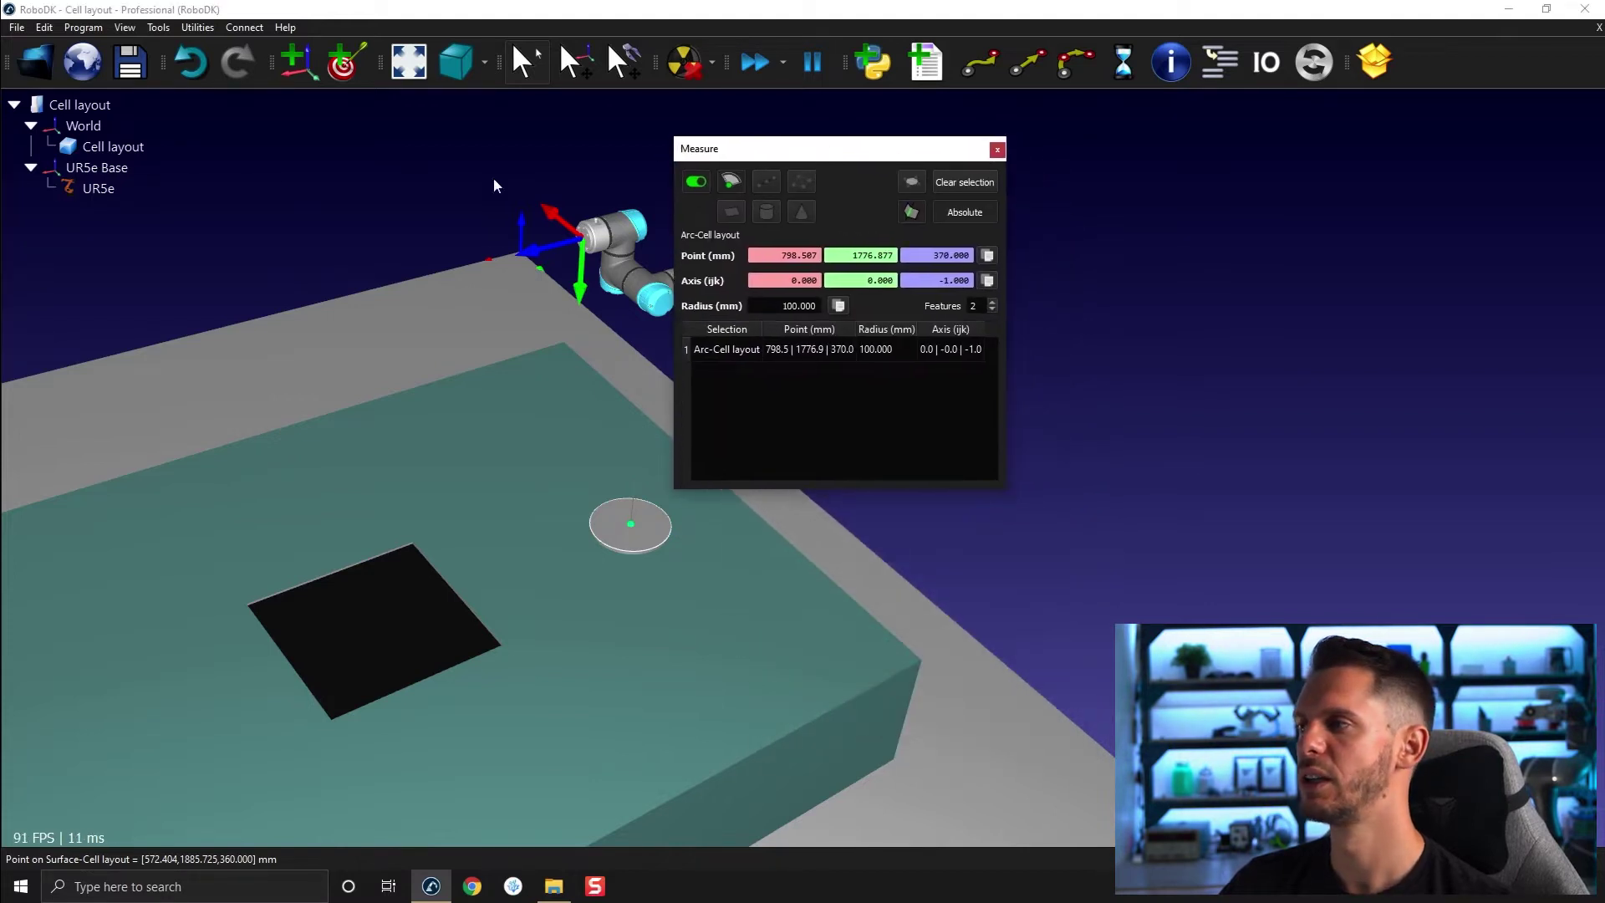
Step: Paste the disc centre as the UR5e Base position (798.507, 1776.877, 370 mm)
double_click(97, 168)
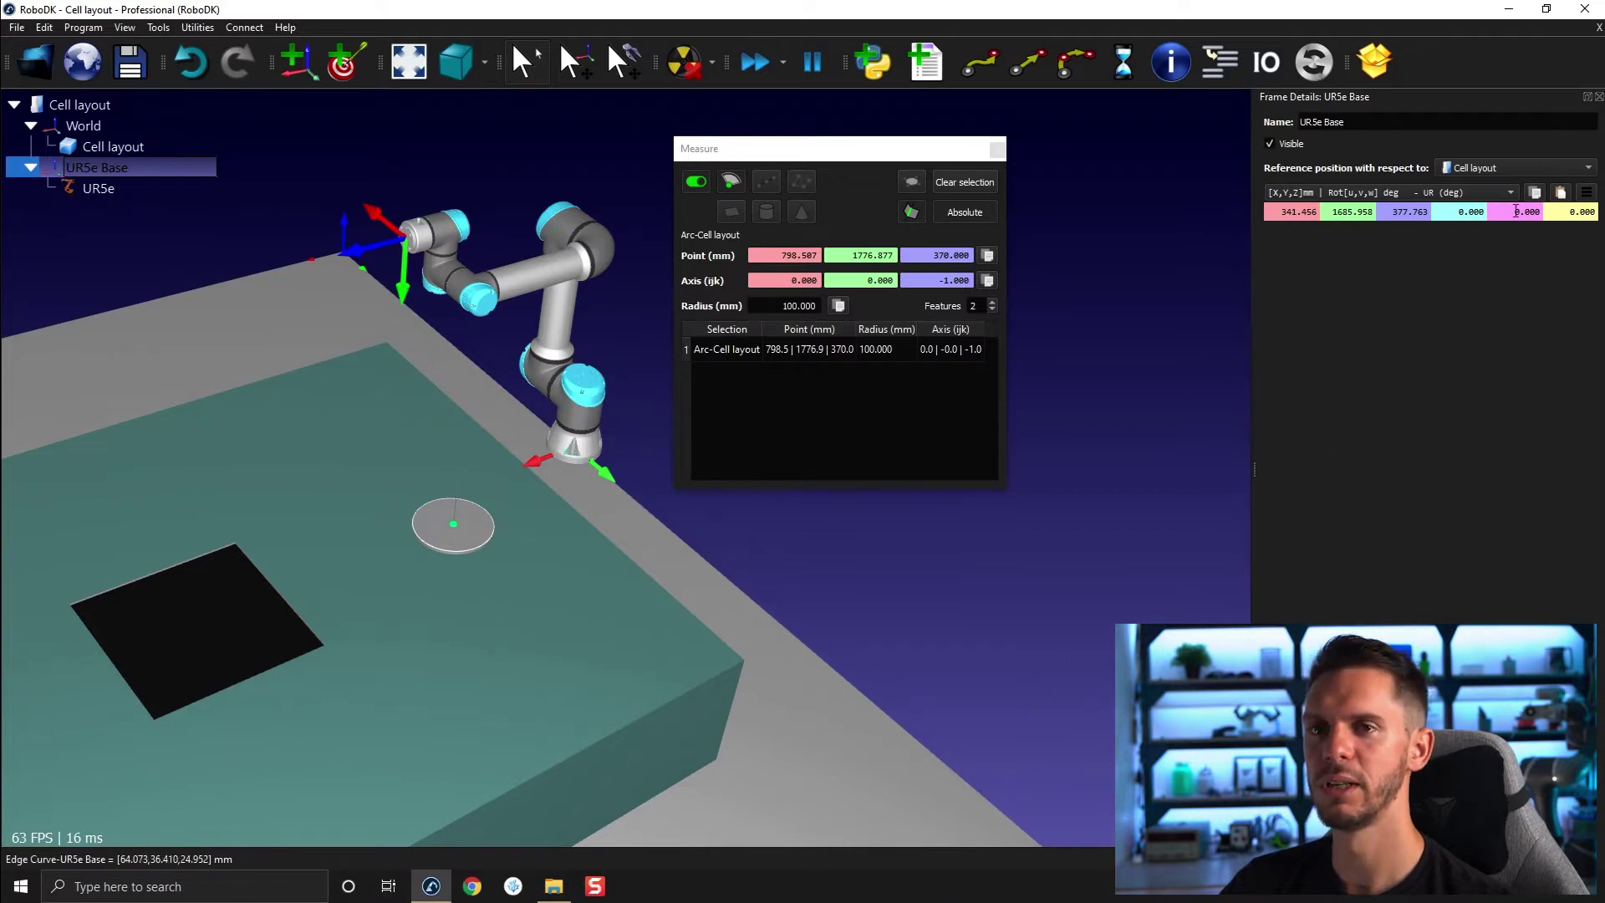
left_click(1562, 193)
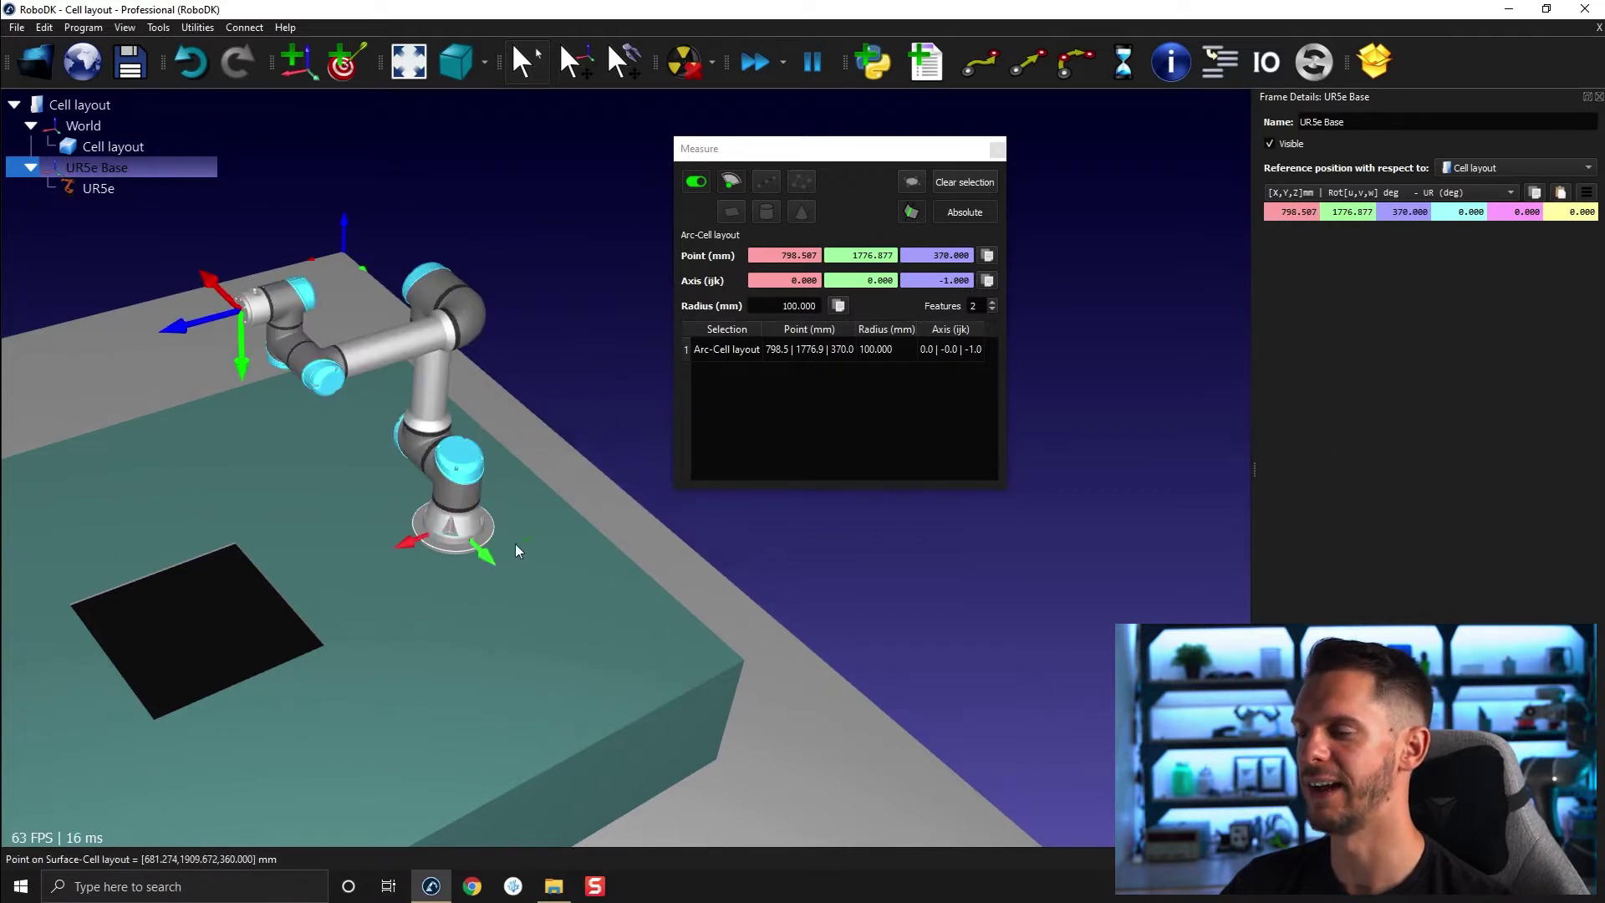
scroll(515, 550, "up", 3)
scroll(440, 555, "down", 3)
mouse_move(449, 559)
left_mouse_down()
mouse_move(511, 457)
mouse_move(644, 536)
left_mouse_up()
scroll(657, 616, "down", 3)
scroll(630, 591, "up", 2)
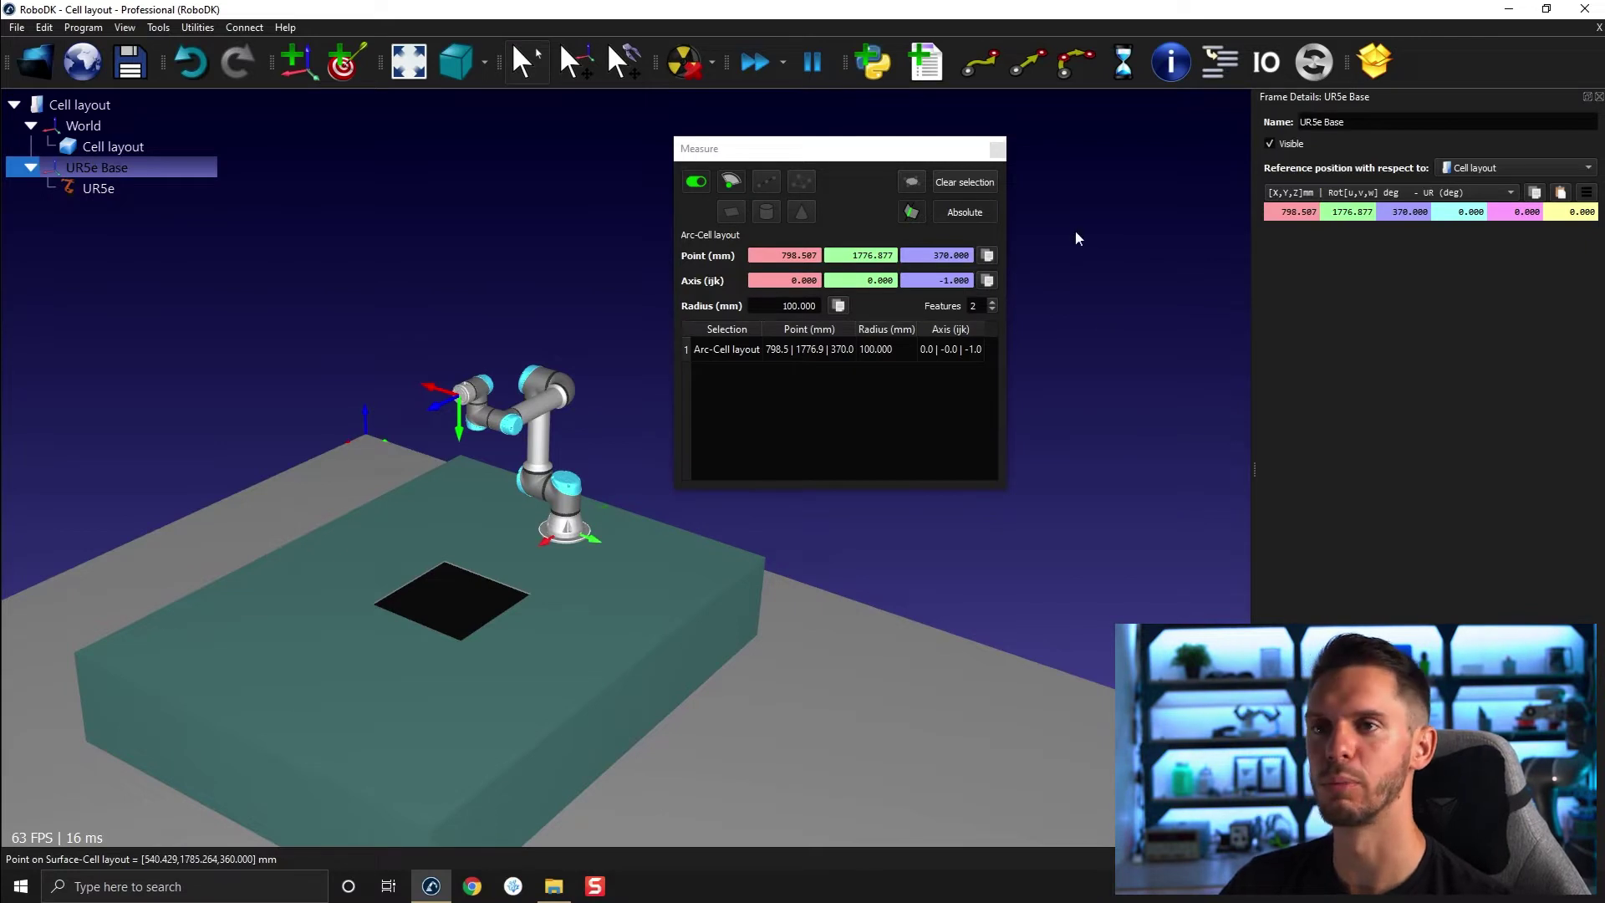
right_click_drag(615, 617, 497, 469)
left_click(1155, 392)
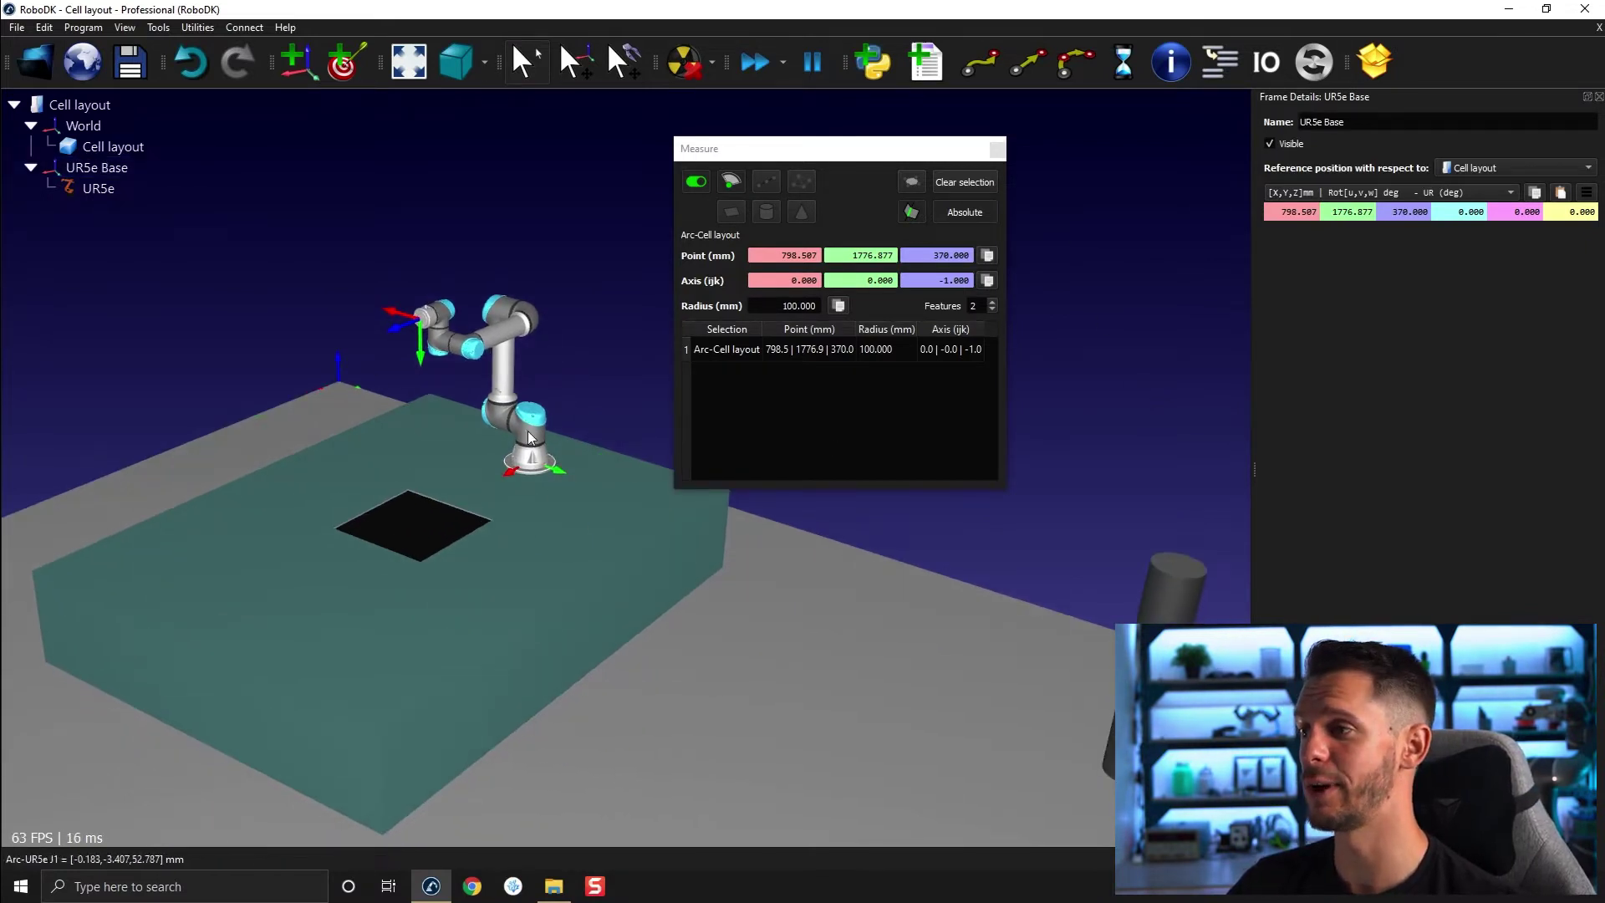
left_click_drag(414, 399, 402, 389)
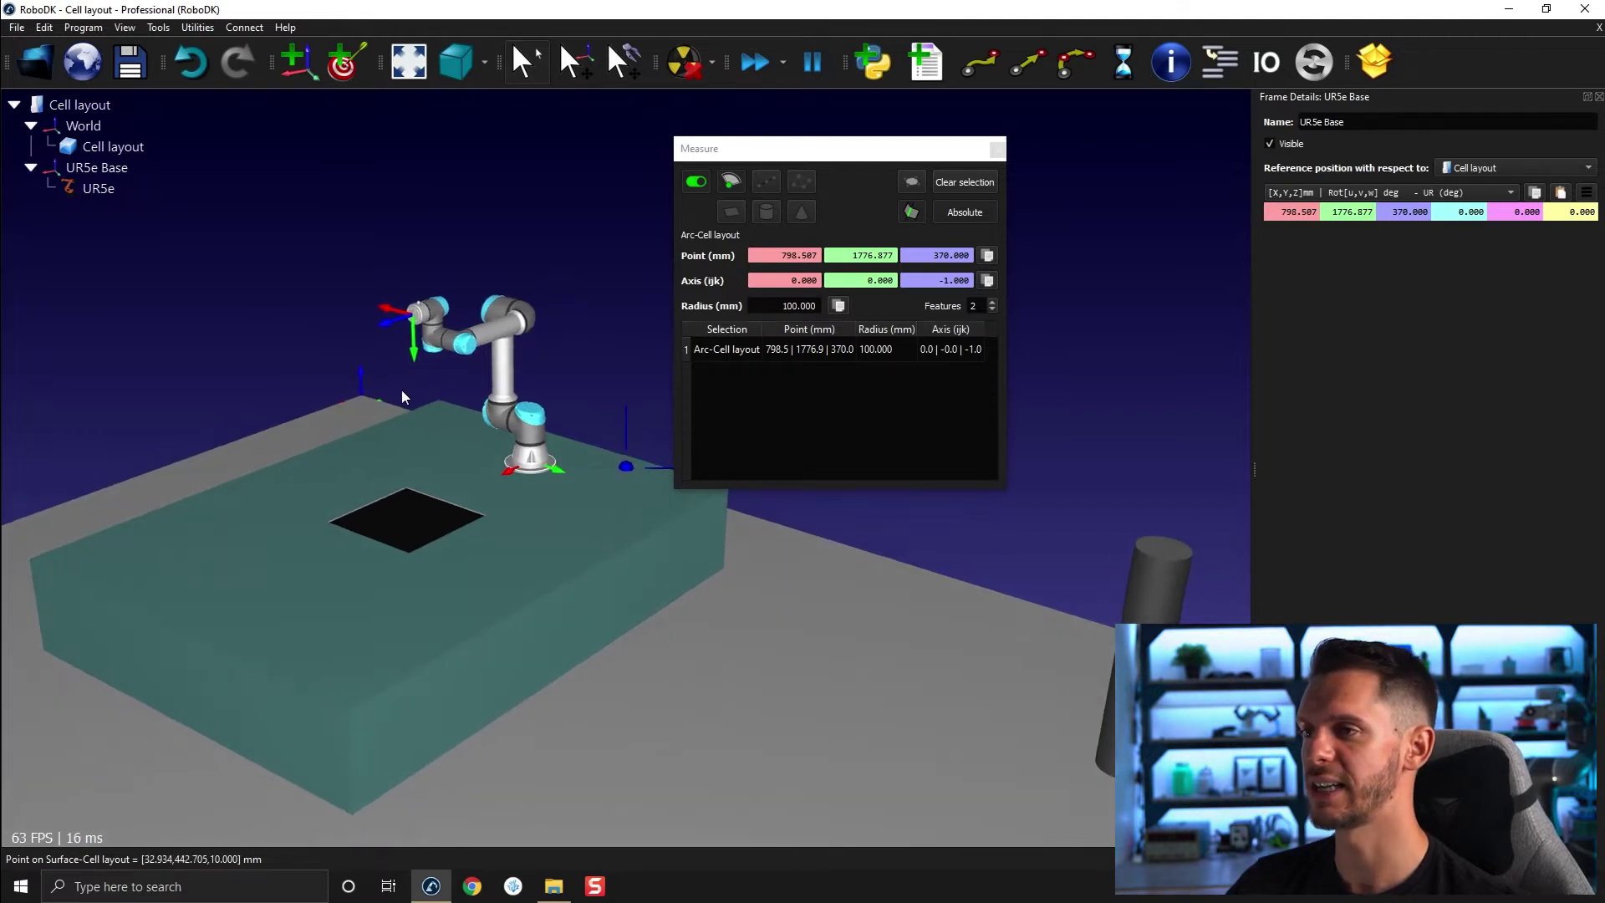
Step: Close the measurement results and load Omron-TM14X.robot from the Library
left_click(997, 151)
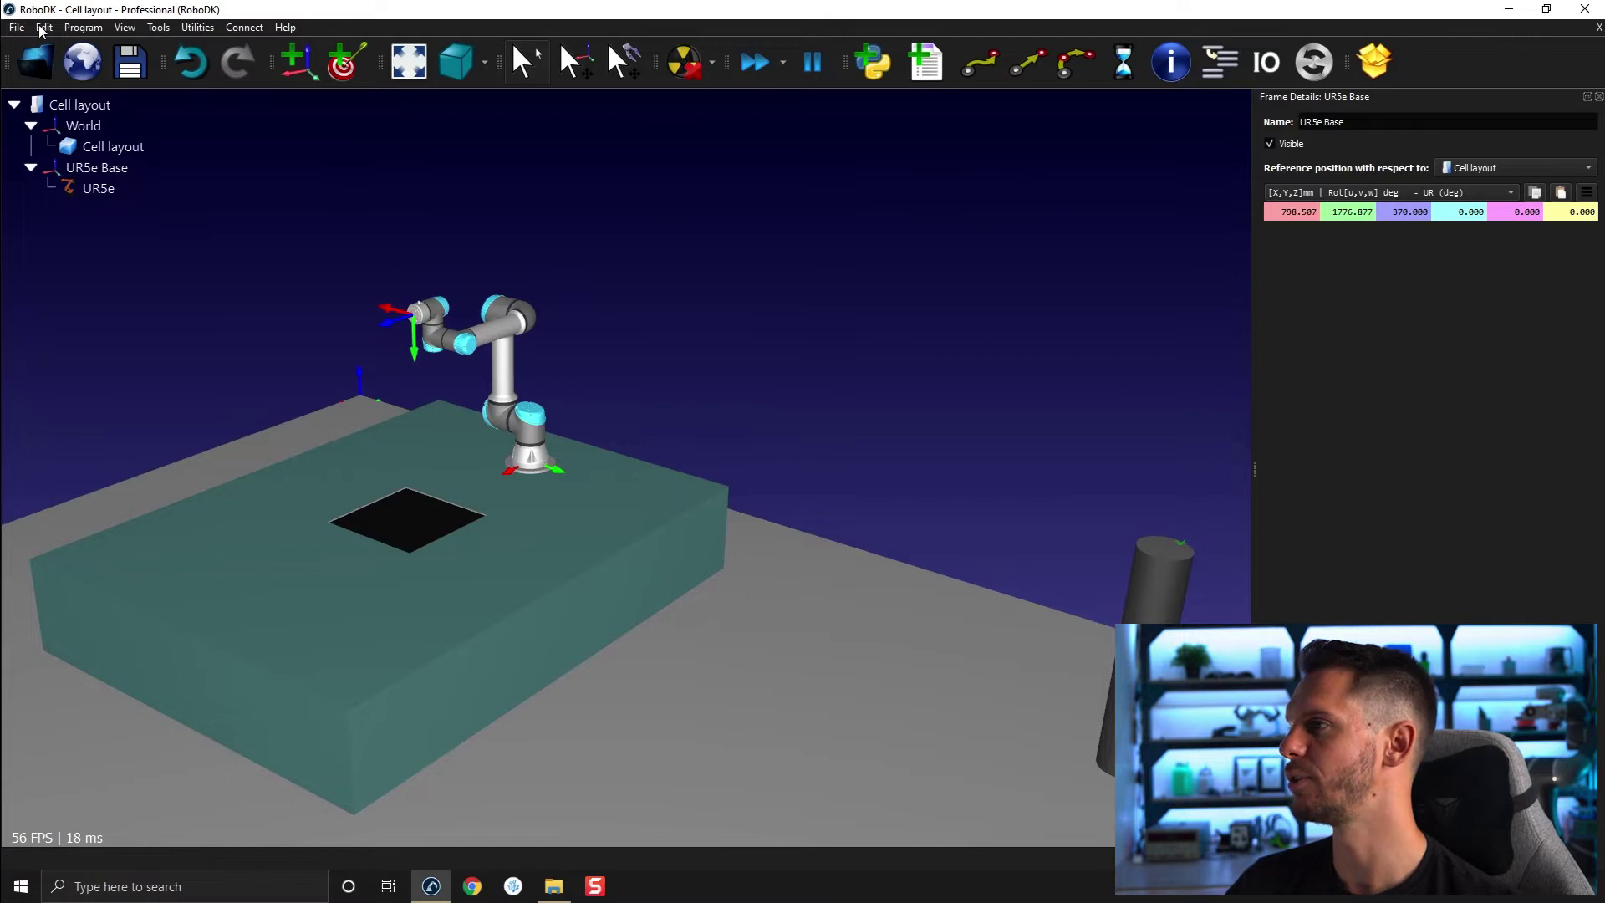
left_click(45, 61)
scroll(477, 342, "down", 5)
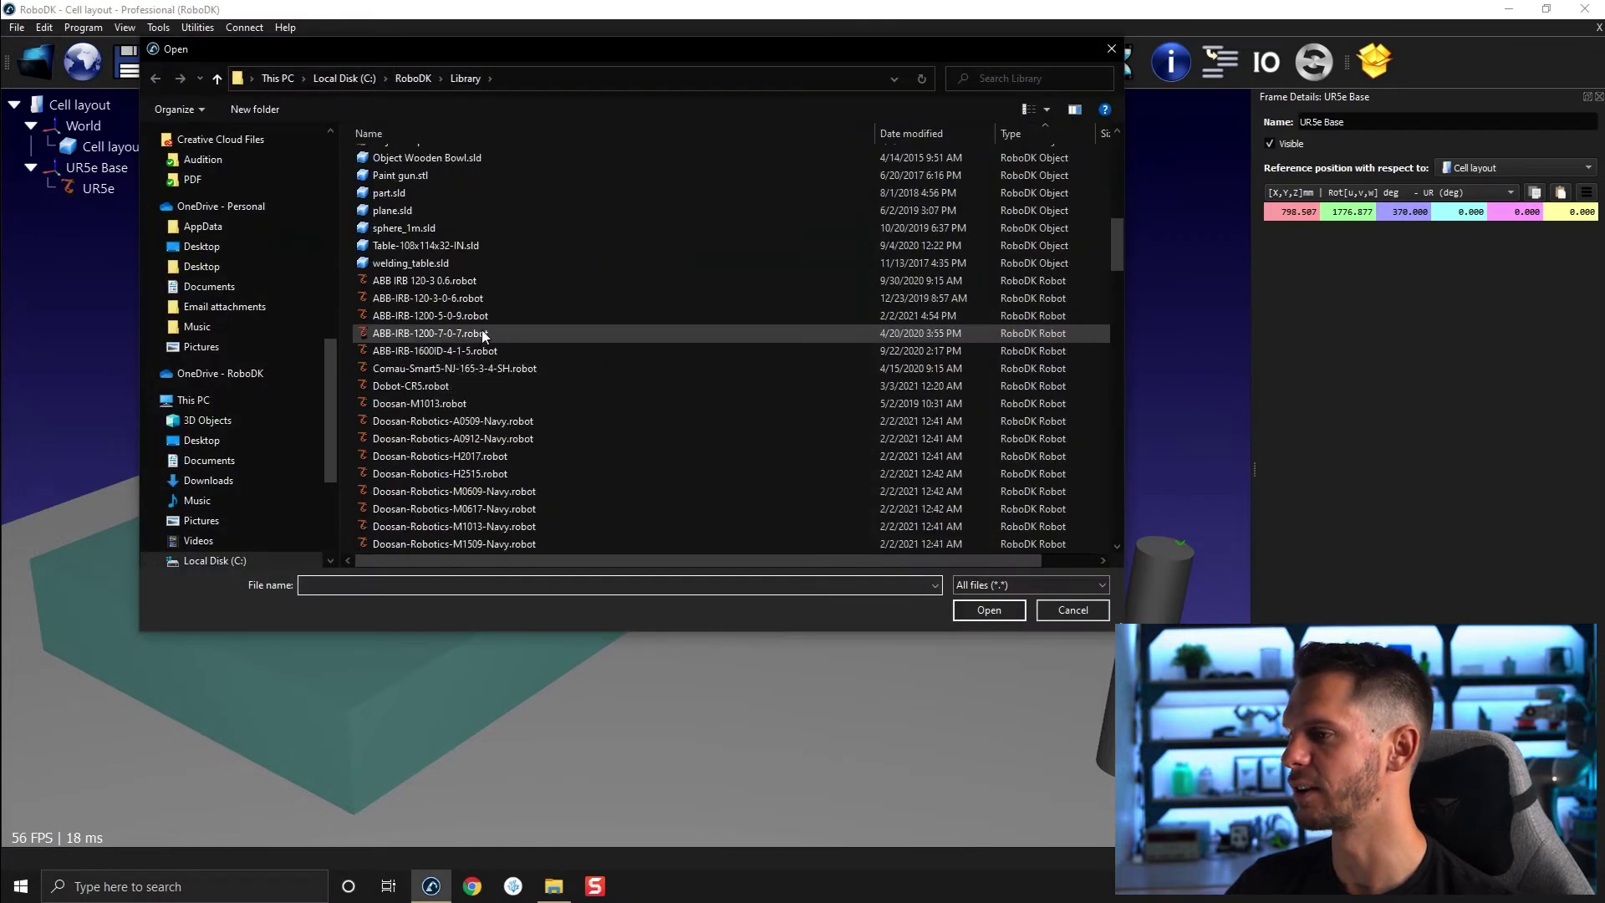
scroll(483, 329, "down", 5)
scroll(483, 330, "down", 3)
scroll(489, 327, "down", 2)
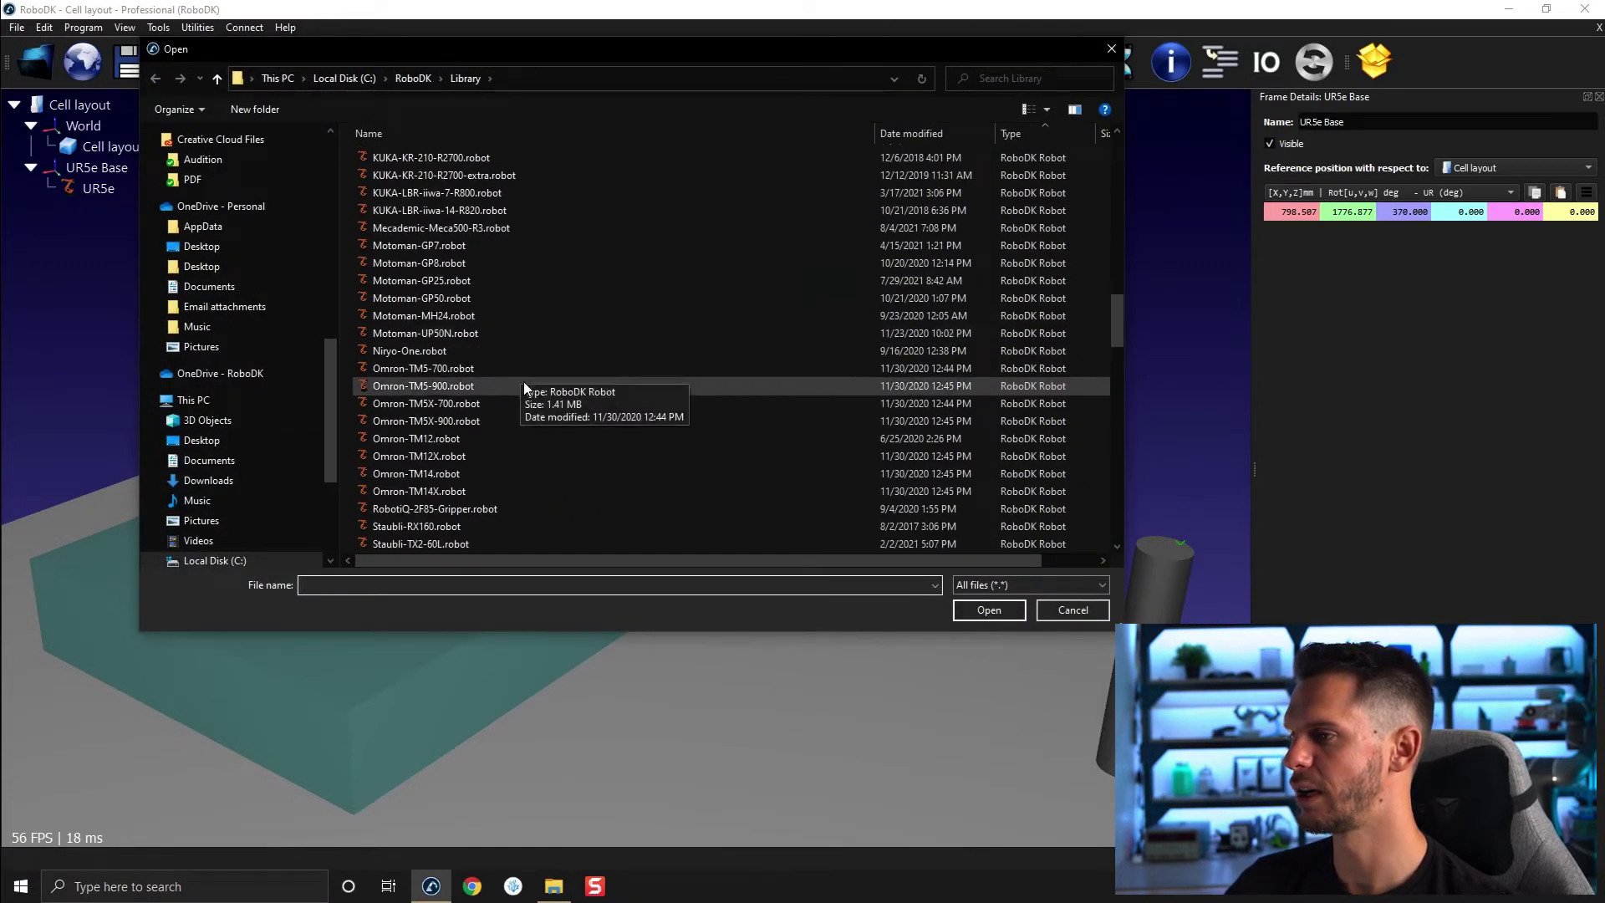
double_click(462, 493)
scroll(630, 493, "down", 2)
scroll(596, 434, "down", 2)
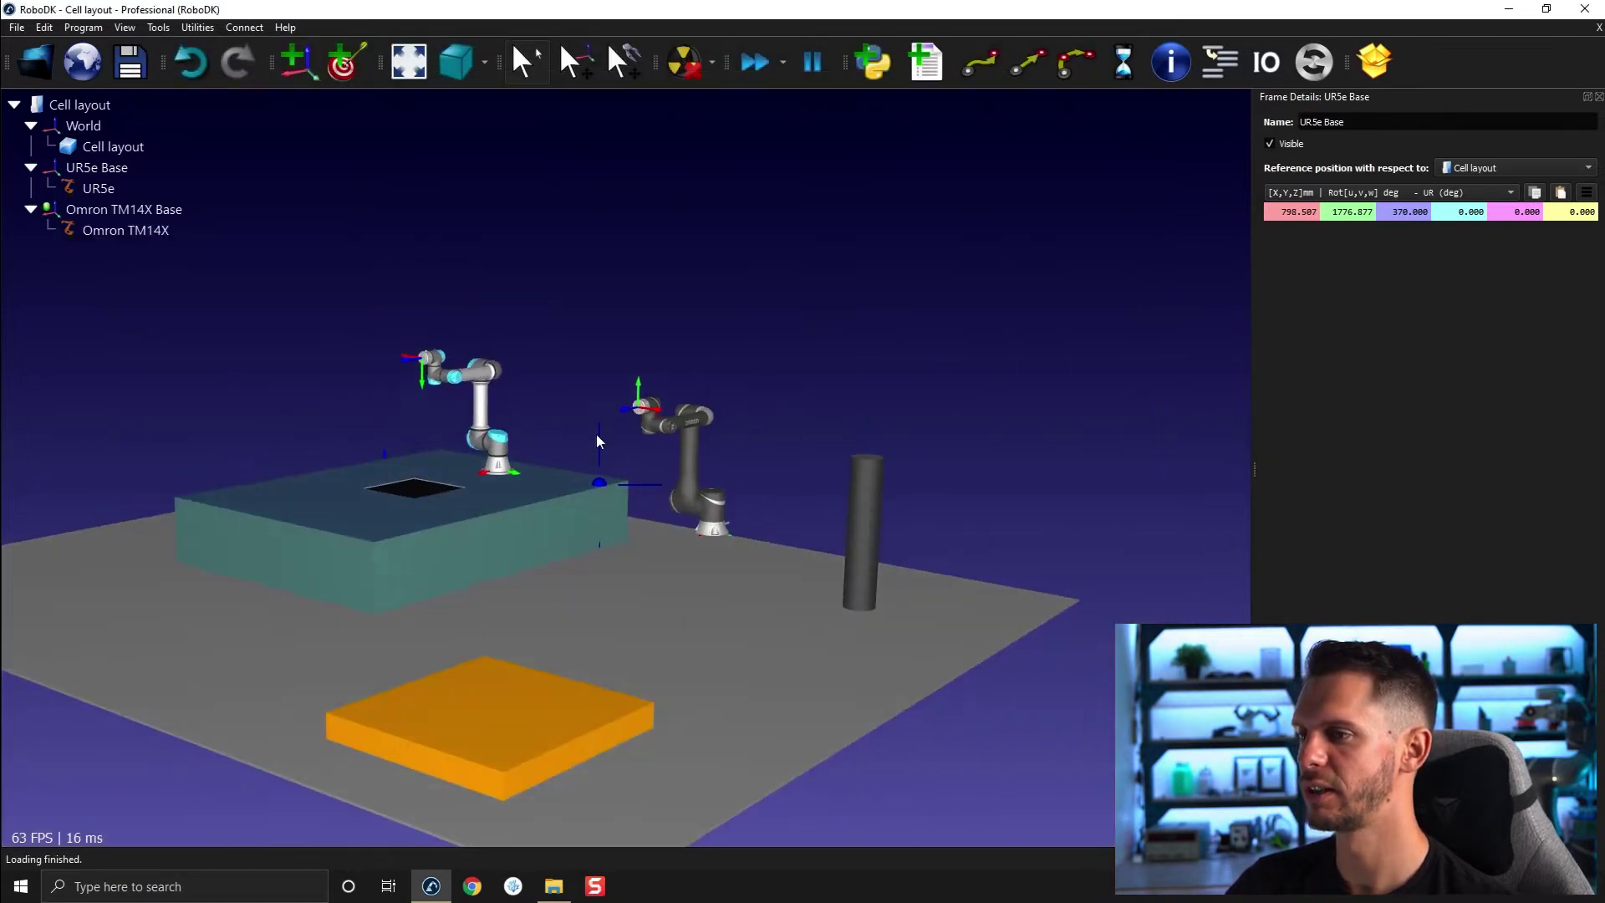
scroll(376, 314, "down", 1)
left_click(153, 29)
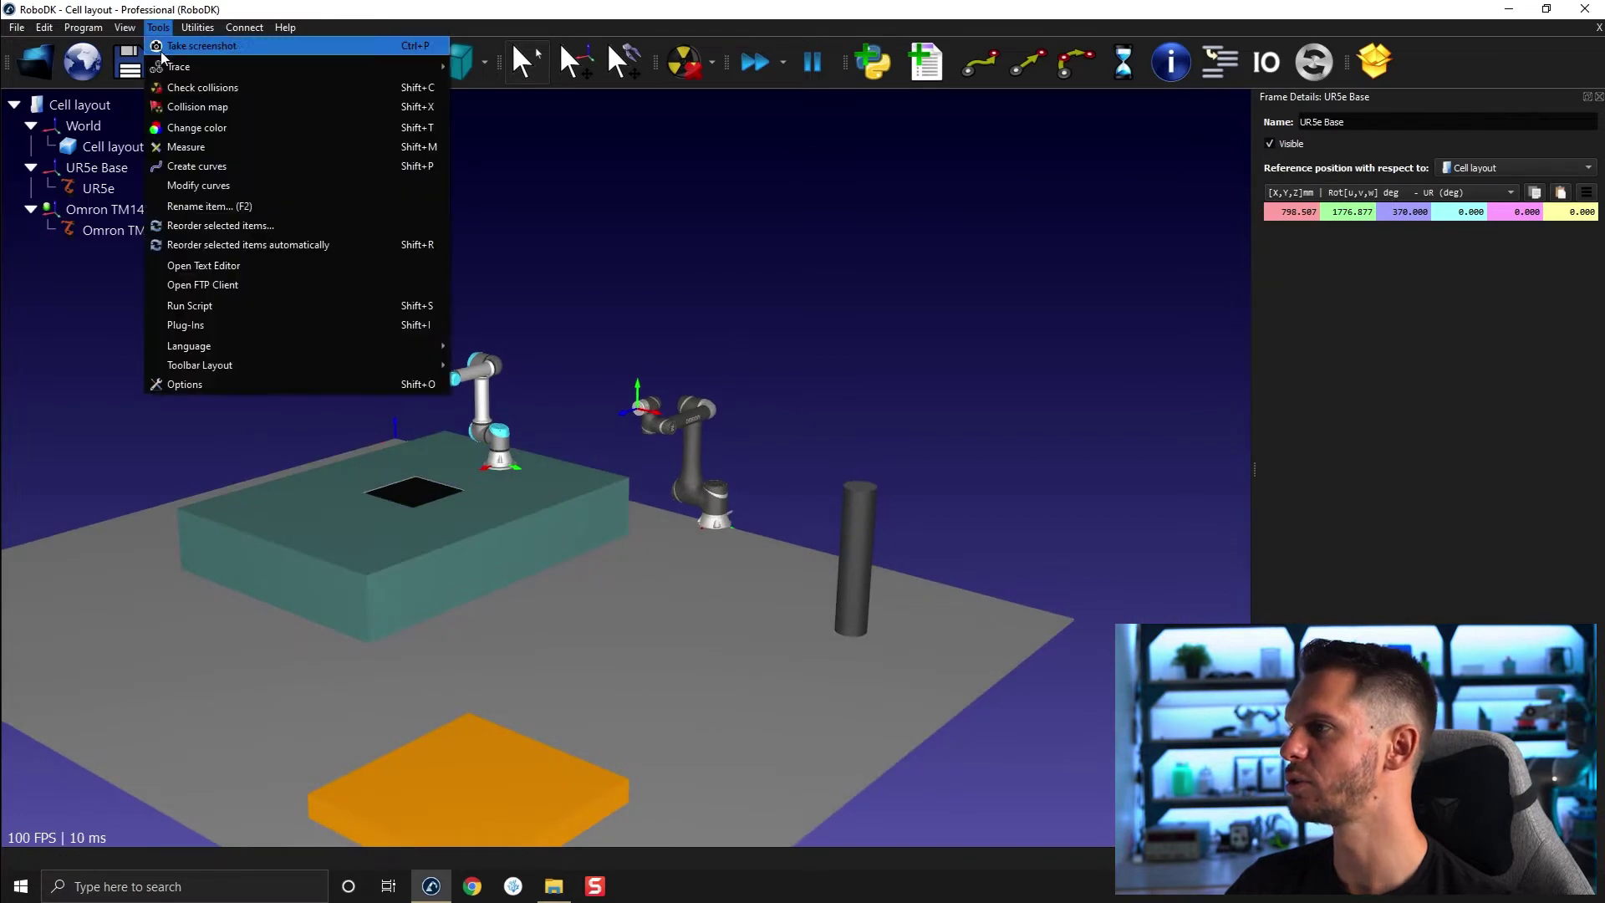
Step: Measure the pillar's circular top edge and copy its centre point
left_click(180, 143)
left_click_drag(901, 429, 802, 186)
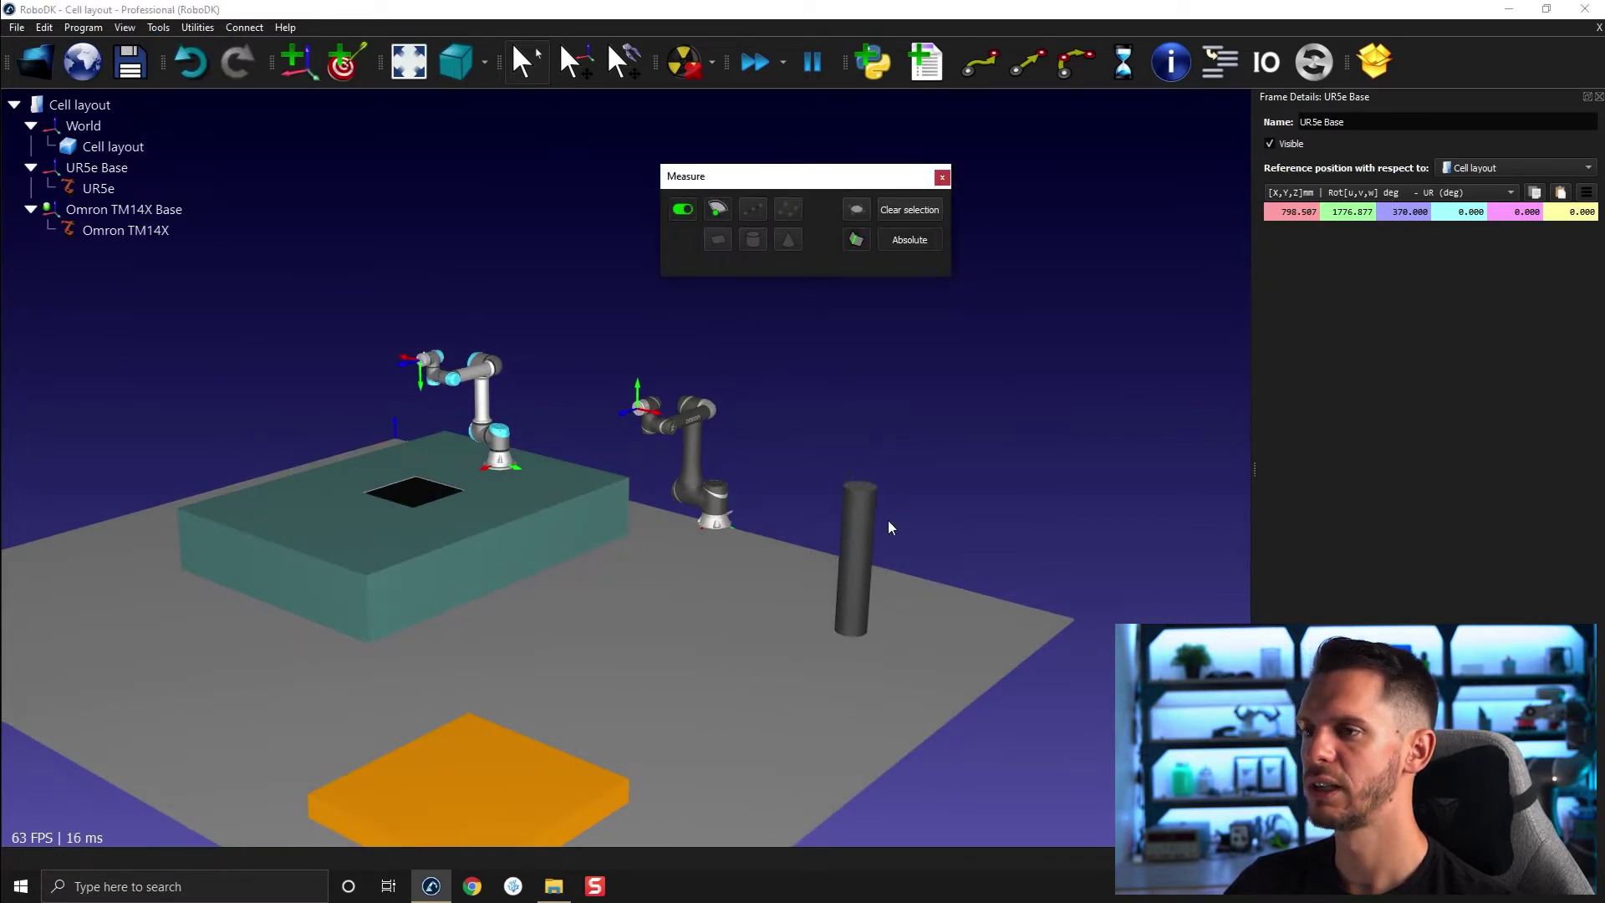
scroll(848, 475, "up", 2)
scroll(869, 499, "up", 2)
left_click(870, 497)
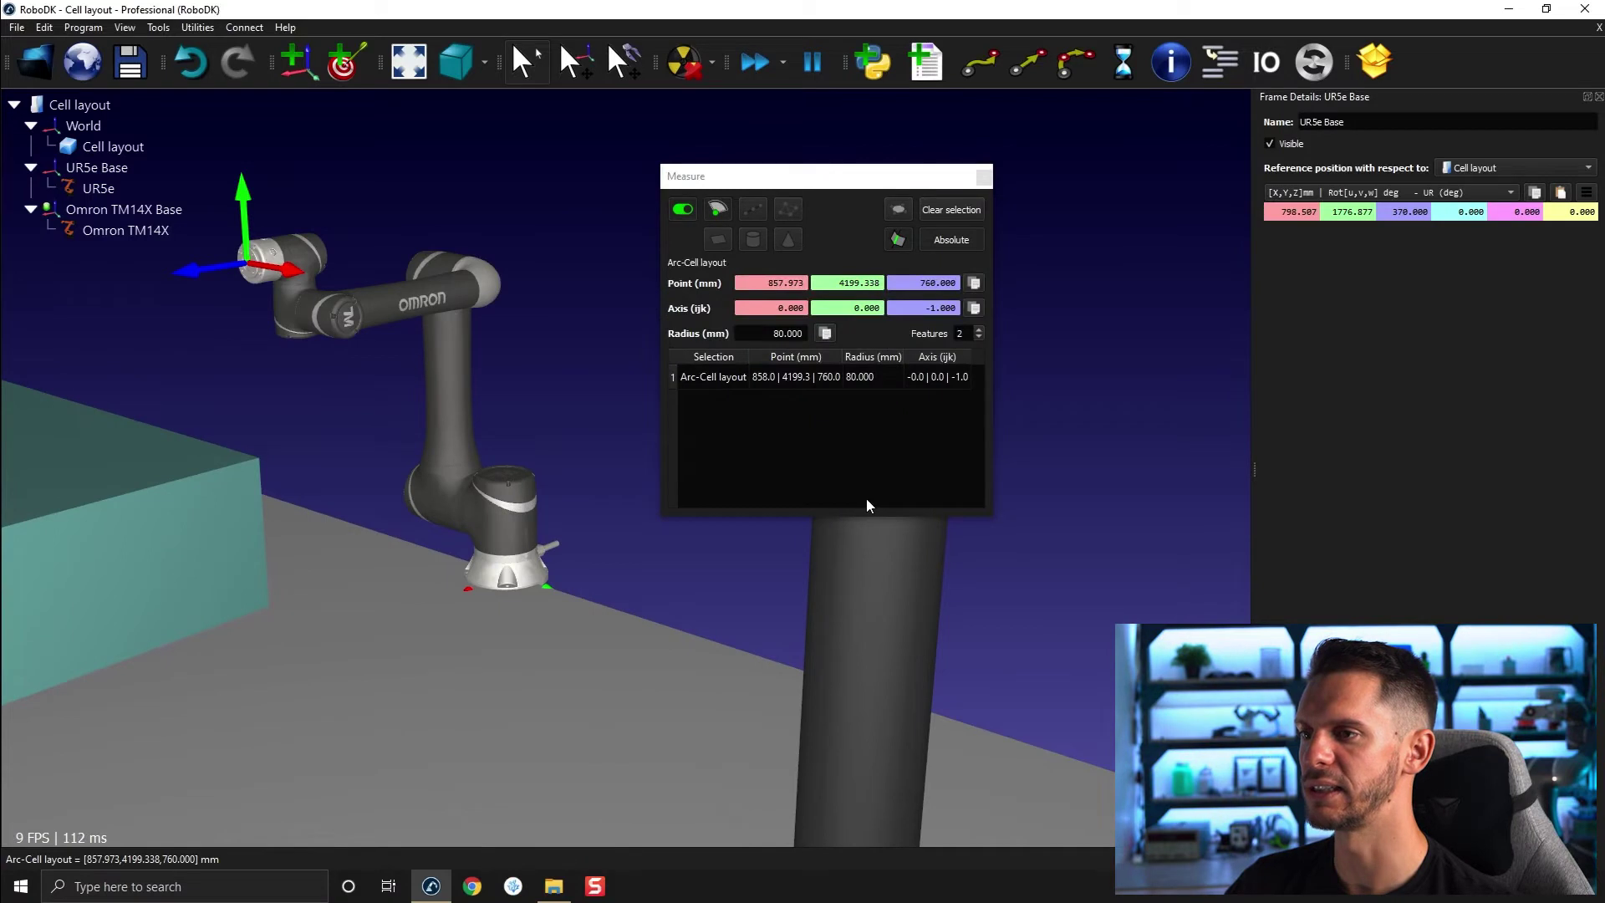
left_click(973, 286)
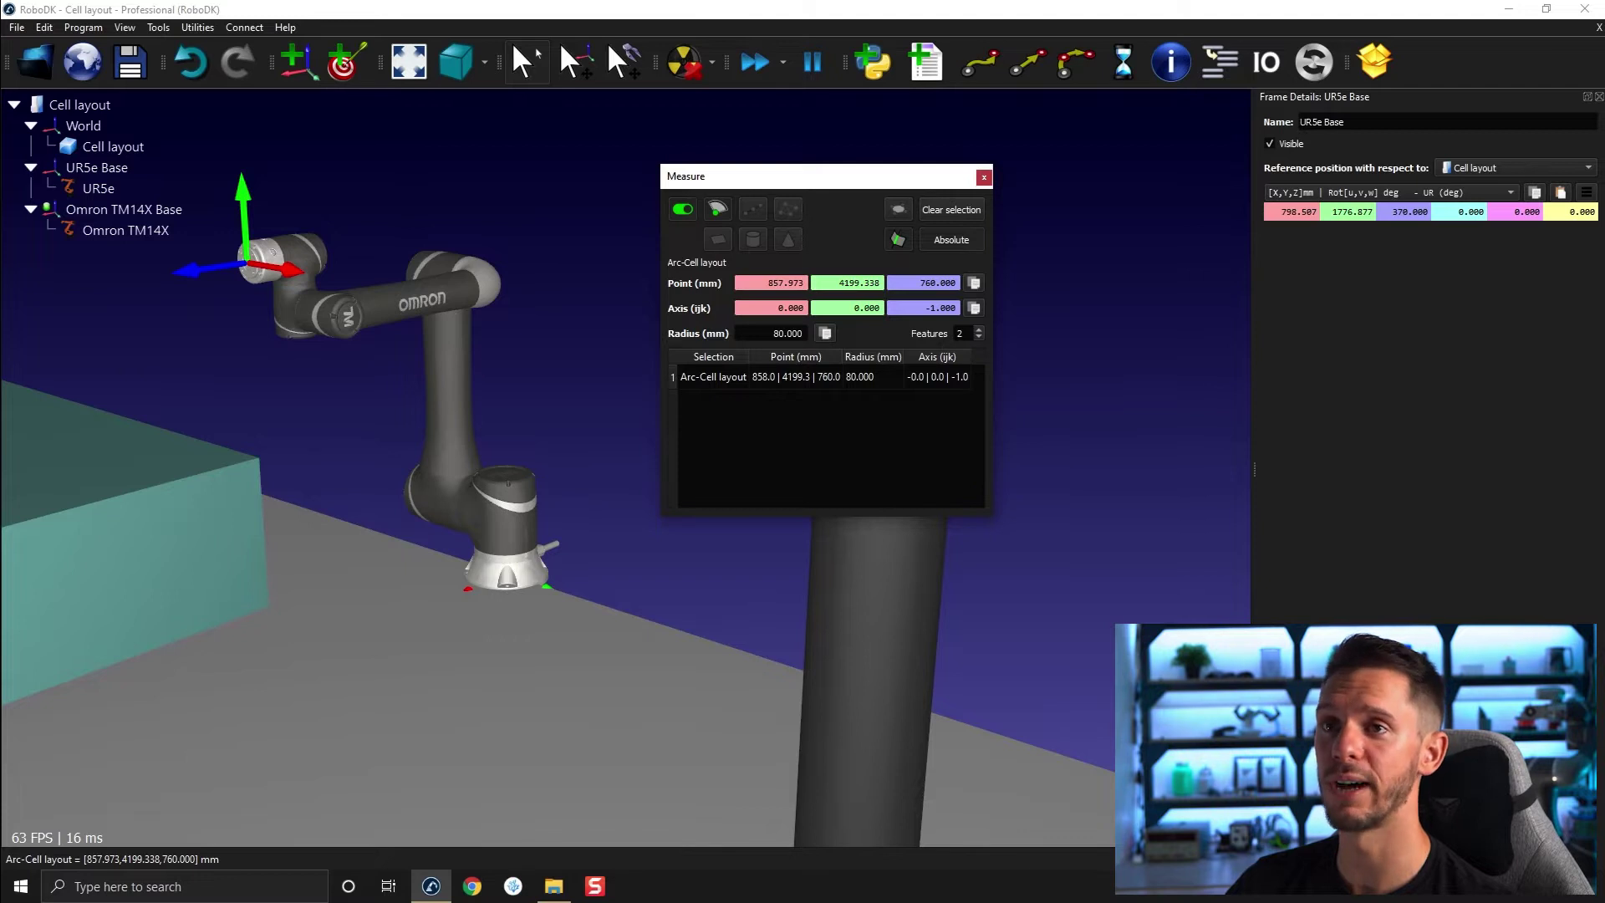
left_click(1598, 97)
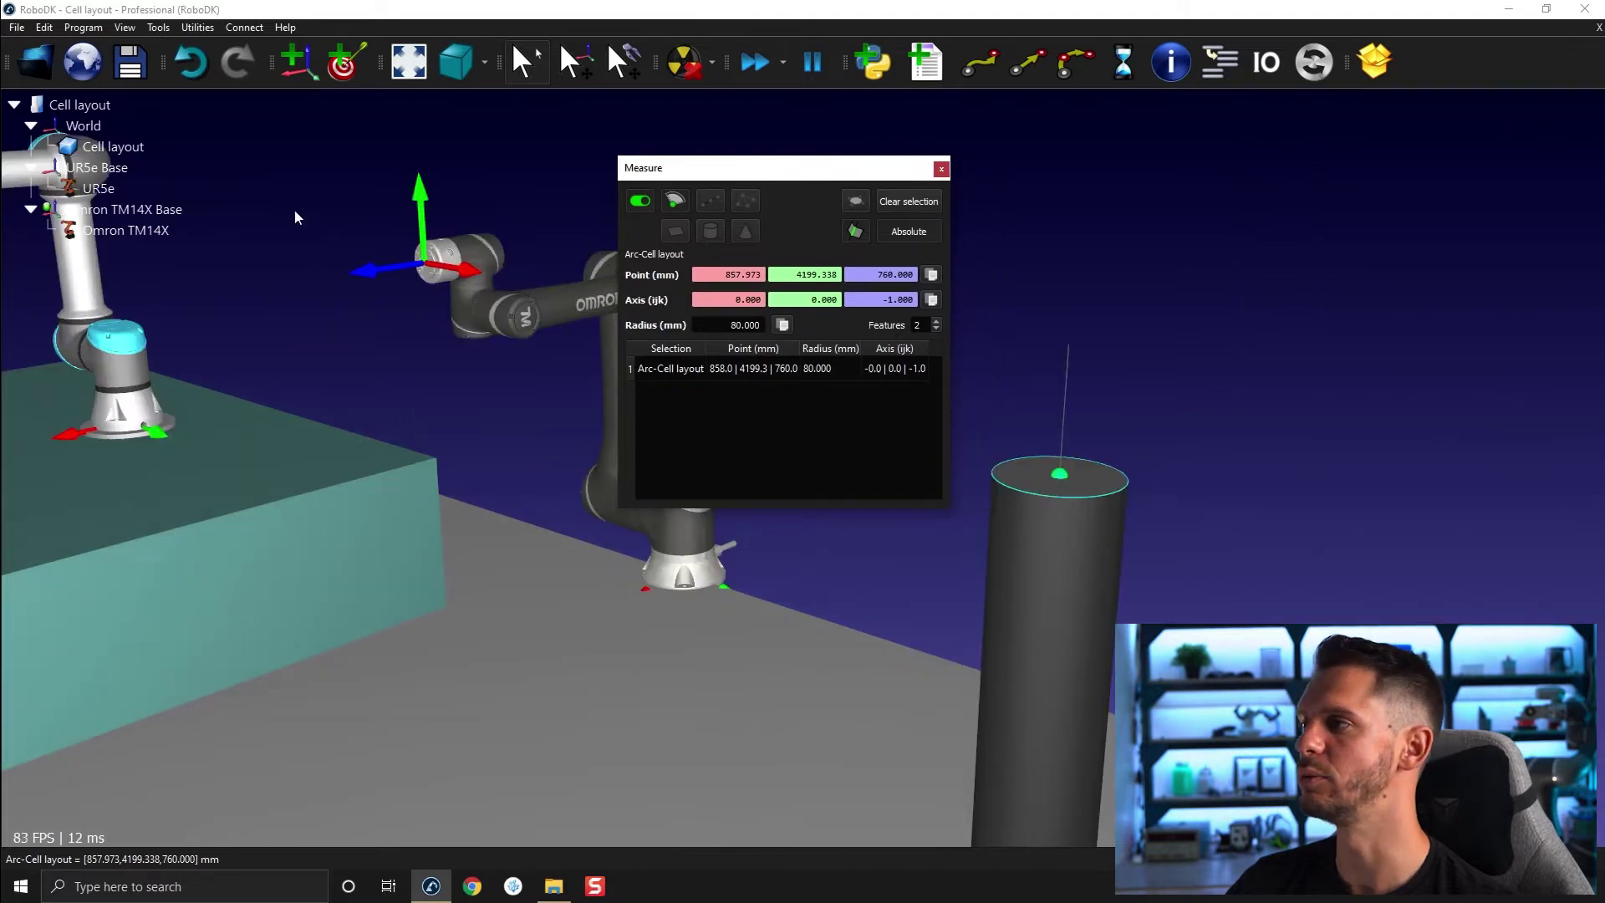
Step: Set the Omron TM14X Base to 857.973, 4199.338, 760 mm, then close Measure
double_click(161, 211)
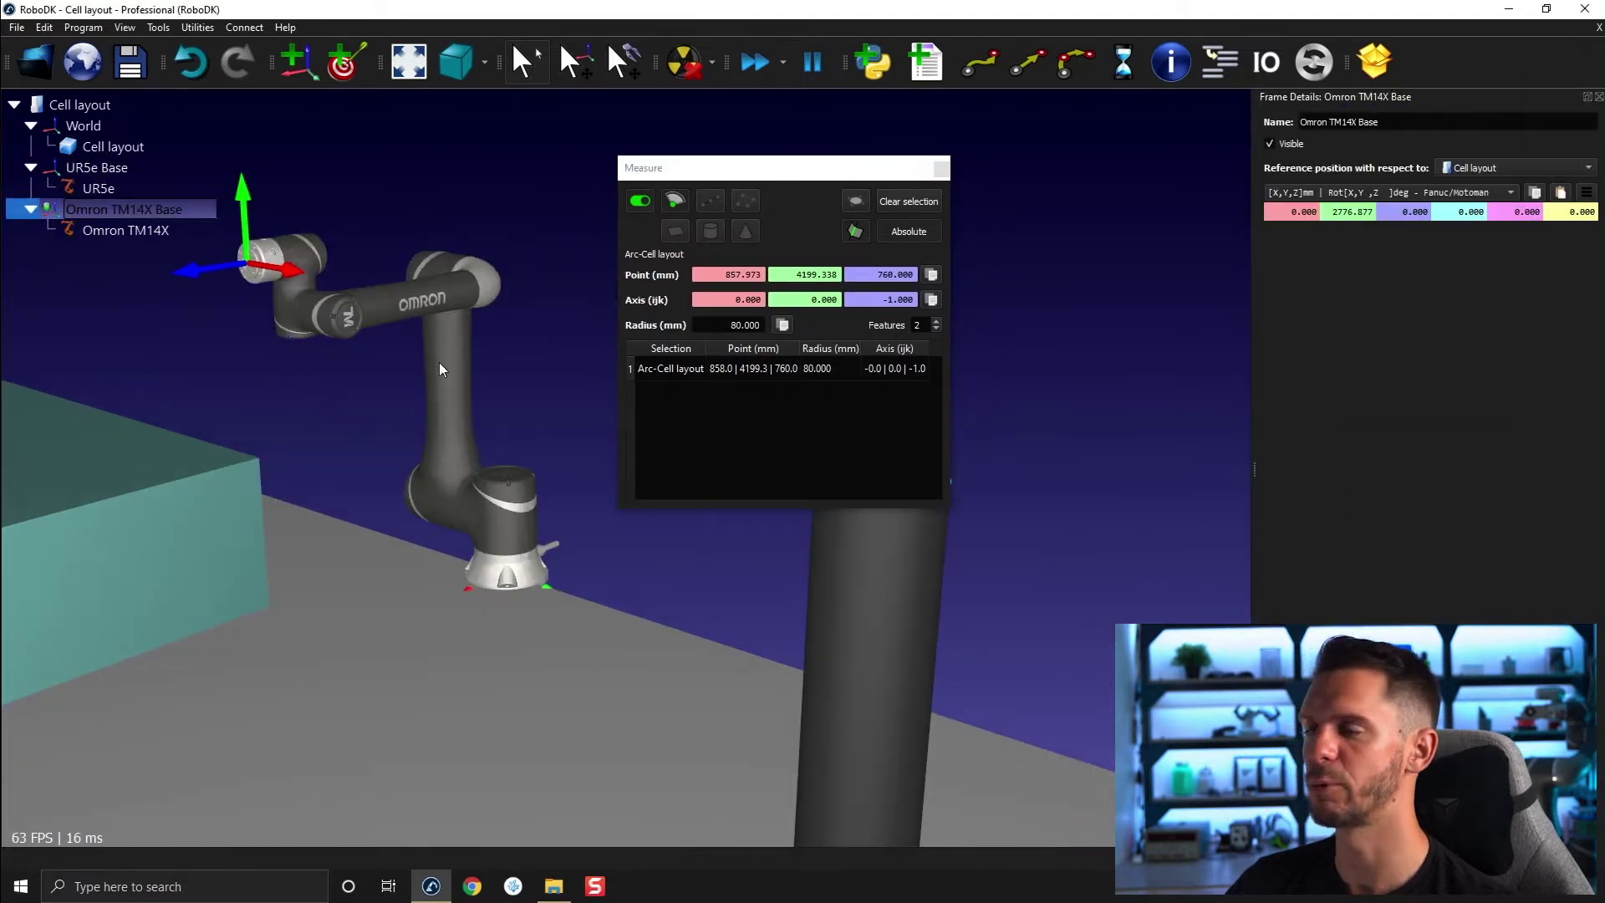
left_click(1562, 193)
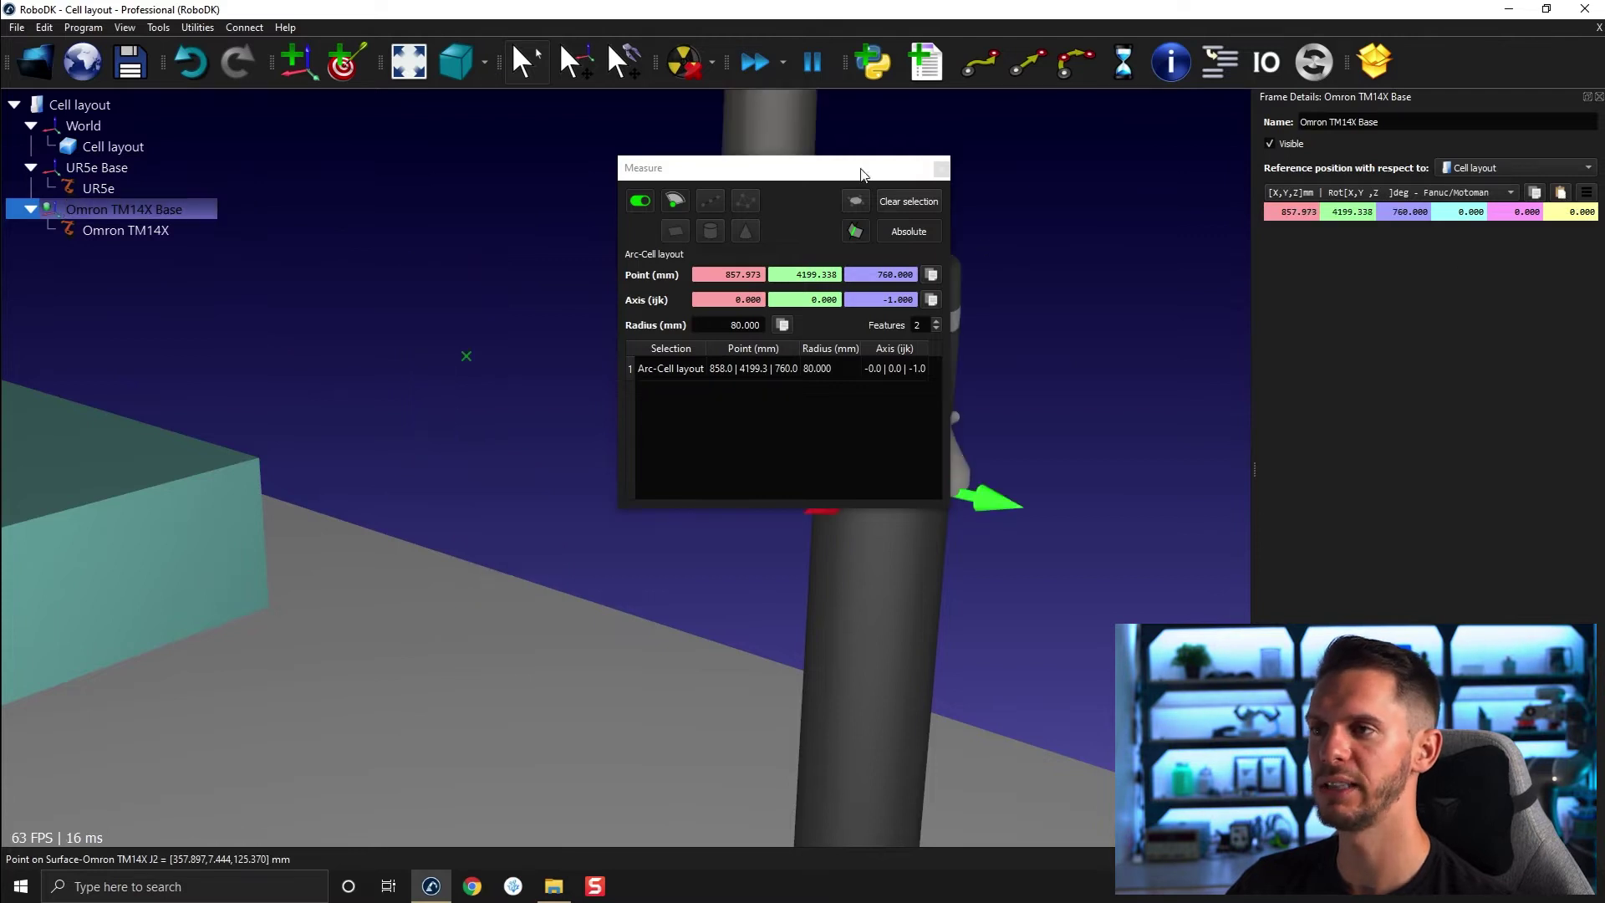
left_click_drag(861, 173, 480, 219)
scroll(840, 425, "down", 5)
left_click_drag(840, 425, 917, 595)
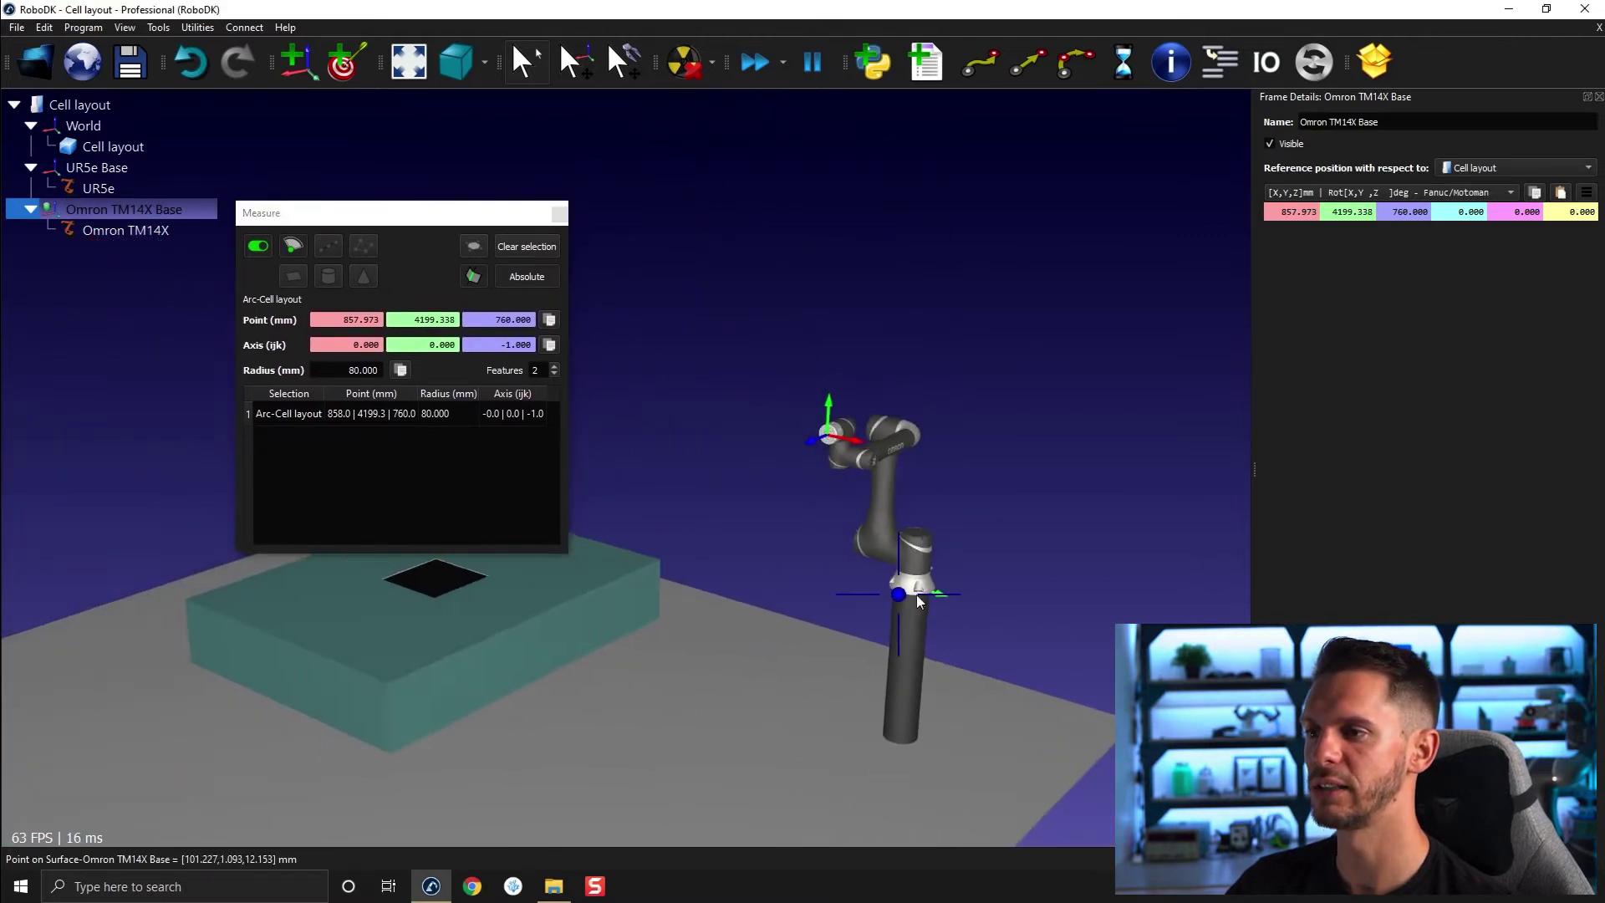
scroll(1003, 555, "up", 2)
scroll(1002, 555, "down", 4)
scroll(975, 580, "up", 4)
scroll(954, 591, "up", 2)
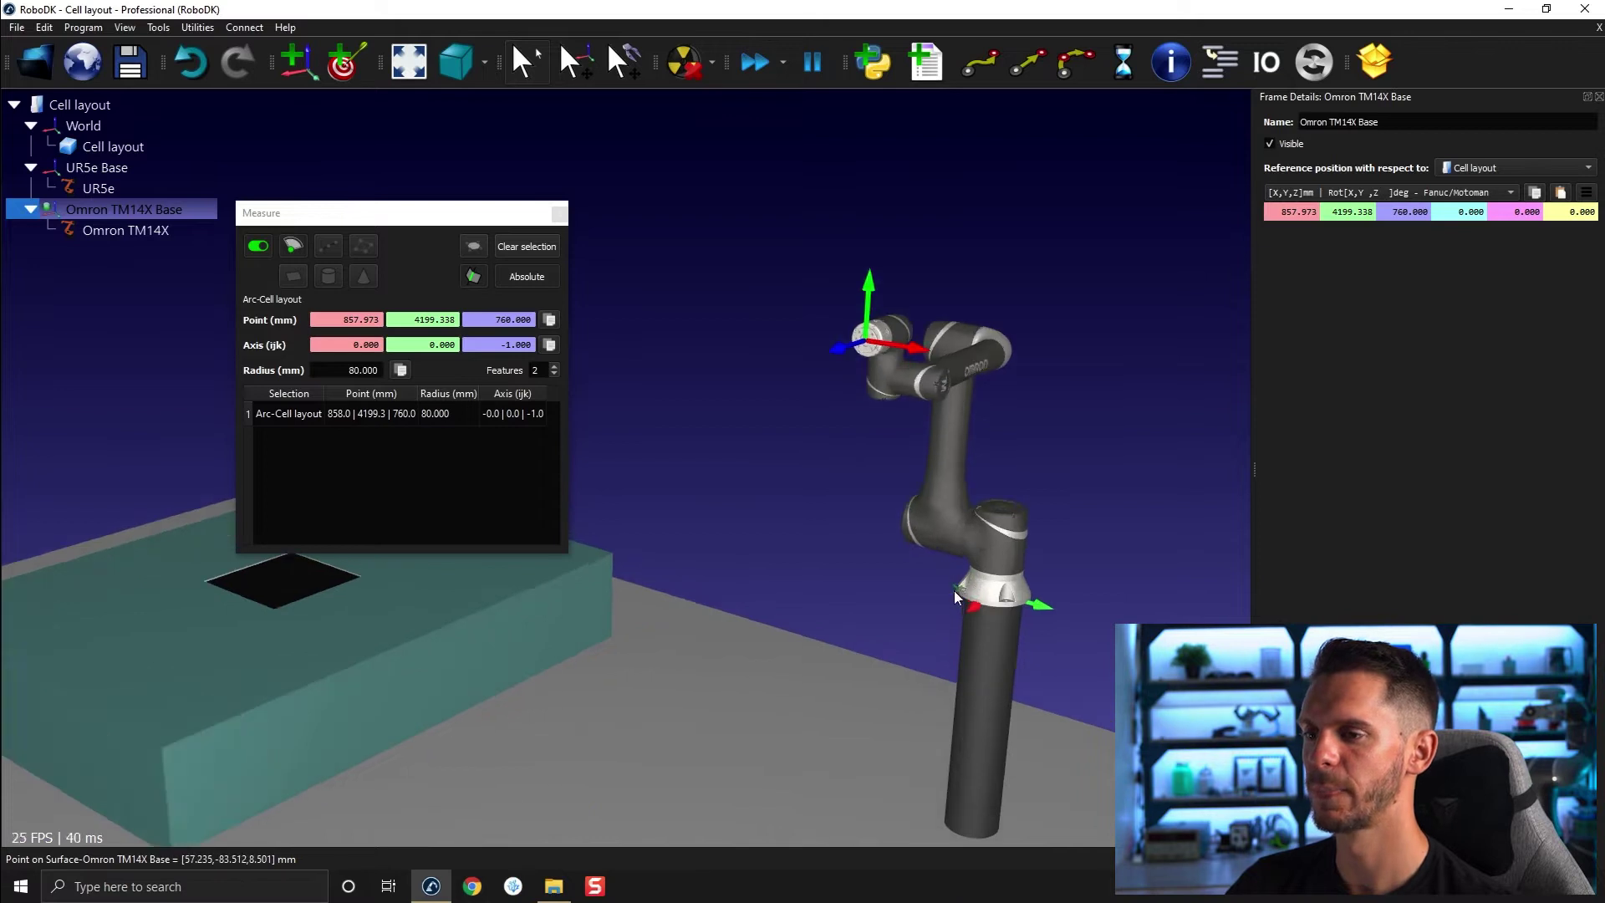
scroll(954, 591, "down", 3)
scroll(954, 591, "up", 1)
scroll(955, 580, "up", 2)
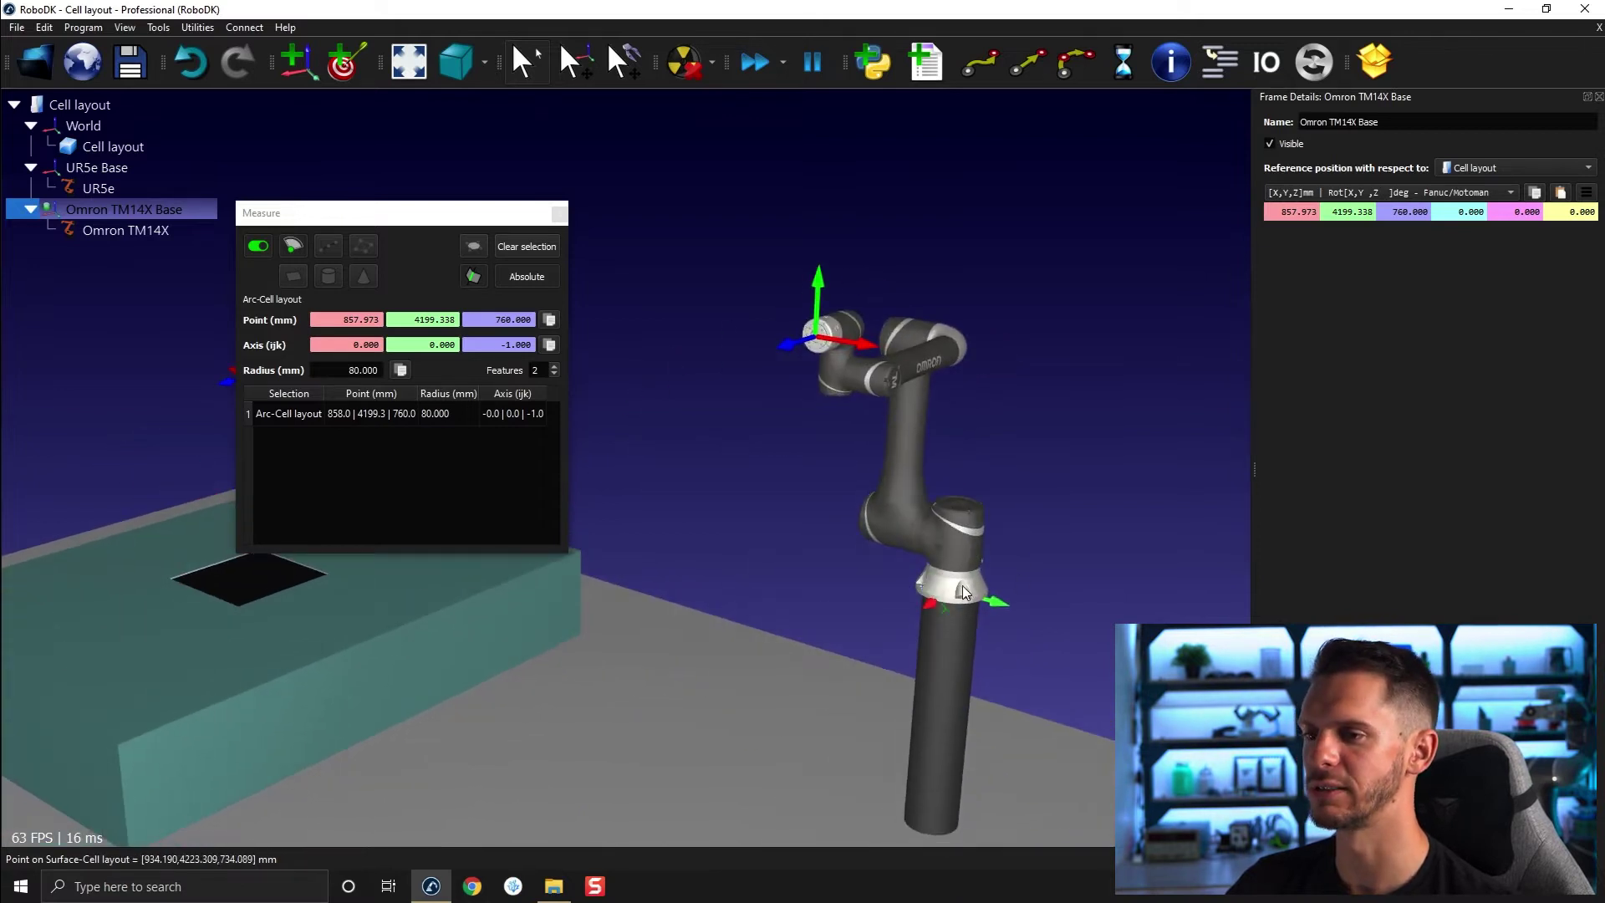
scroll(962, 592, "up", 3)
scroll(958, 290, "down", 3)
mouse_move(1025, 427)
left_mouse_down()
mouse_move(1003, 438)
mouse_move(979, 373)
left_mouse_up()
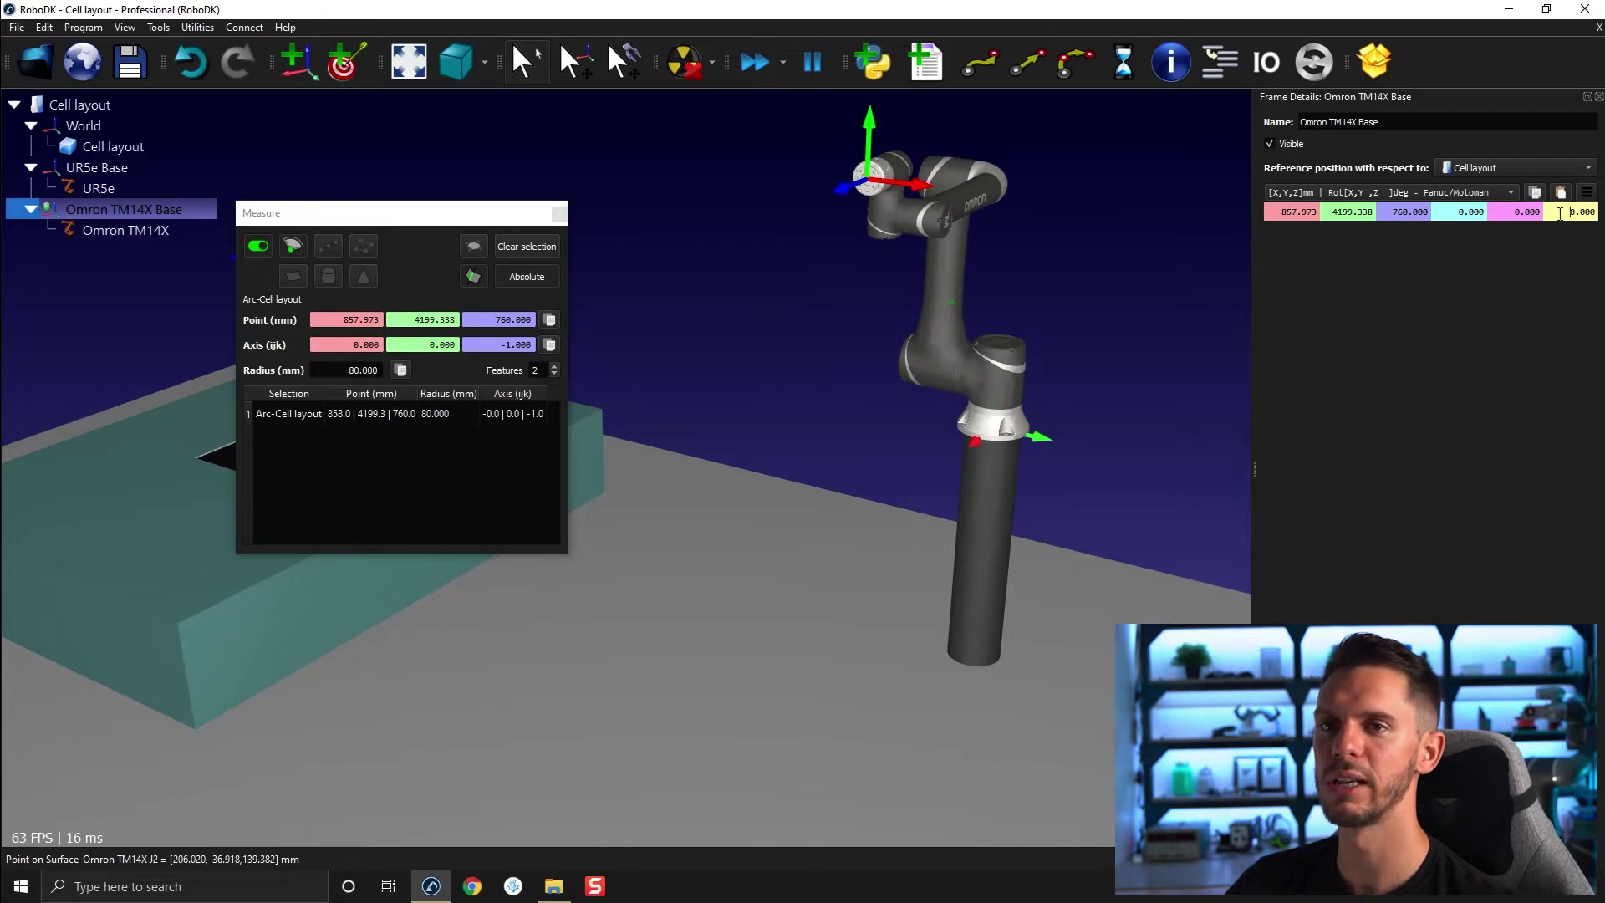
scroll(1561, 214, "down", 2)
scroll(1561, 213, "down", 2)
scroll(1558, 213, "down", 2)
scroll(1556, 213, "down", 1)
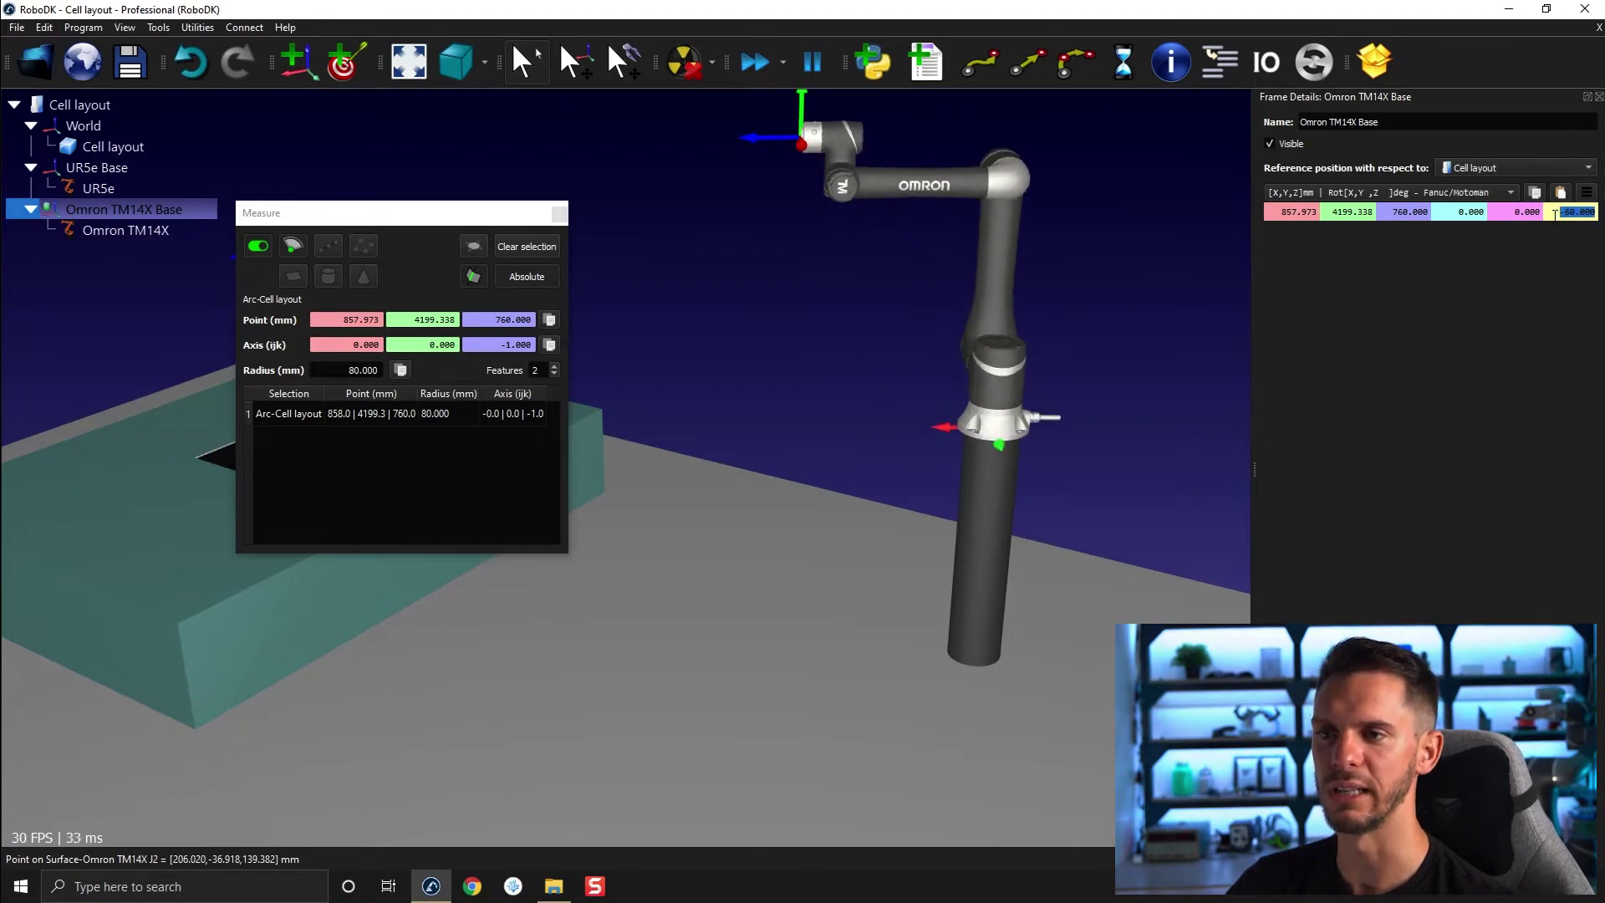
scroll(1555, 213, "down", 2)
scroll(1556, 213, "down", 1)
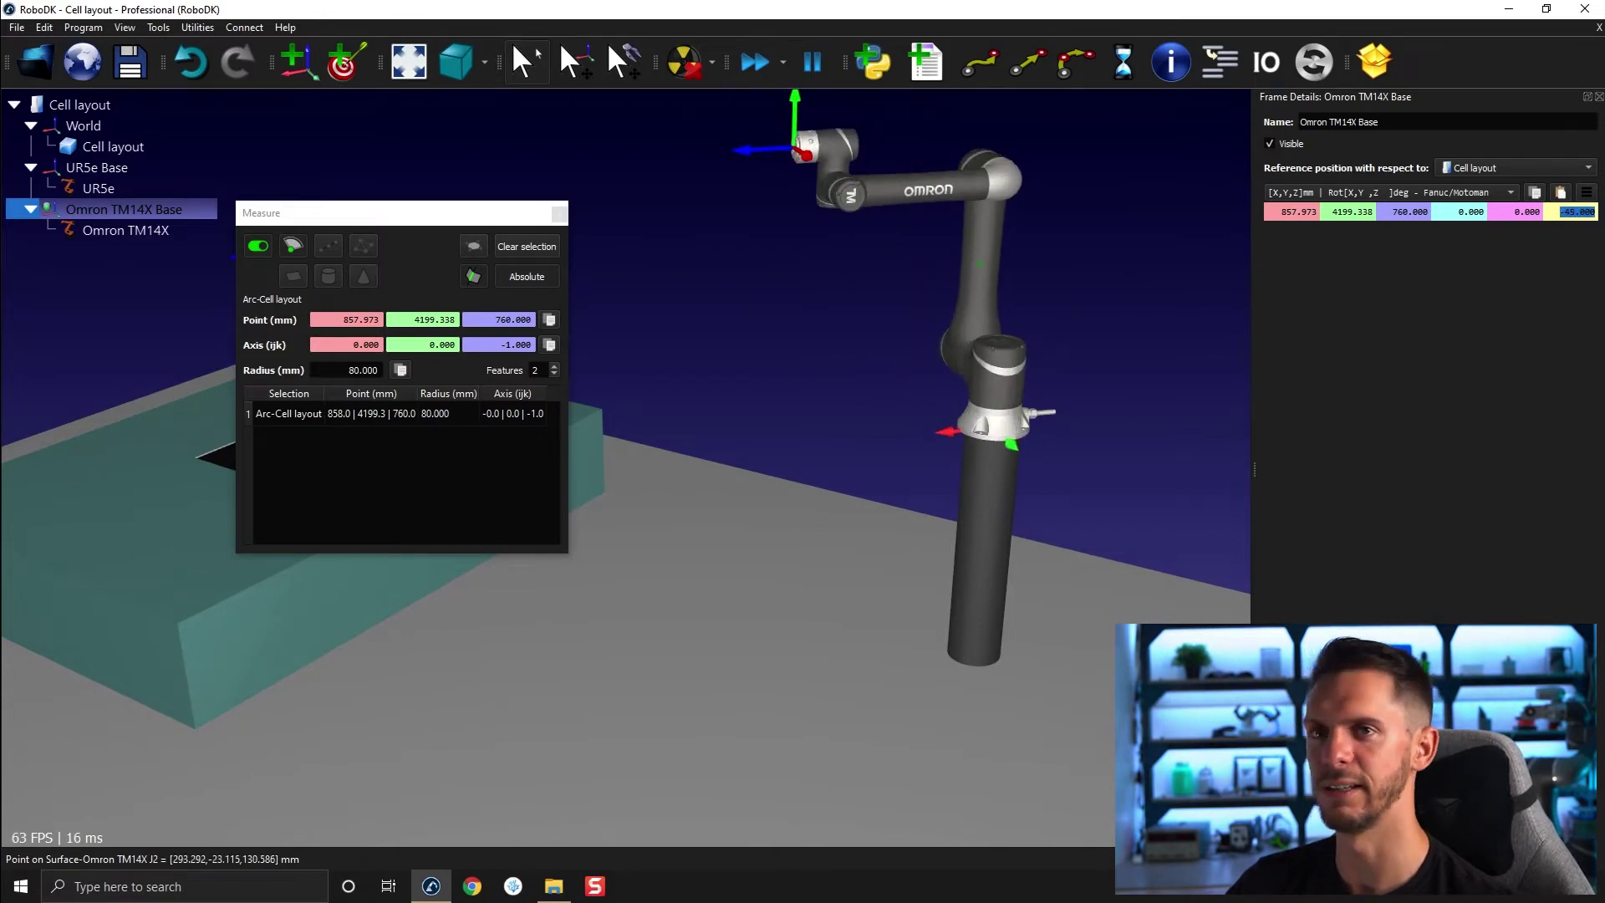
left_click(1595, 101)
scroll(1317, 288, "down", 3)
left_click_drag(1322, 332, 1241, 408)
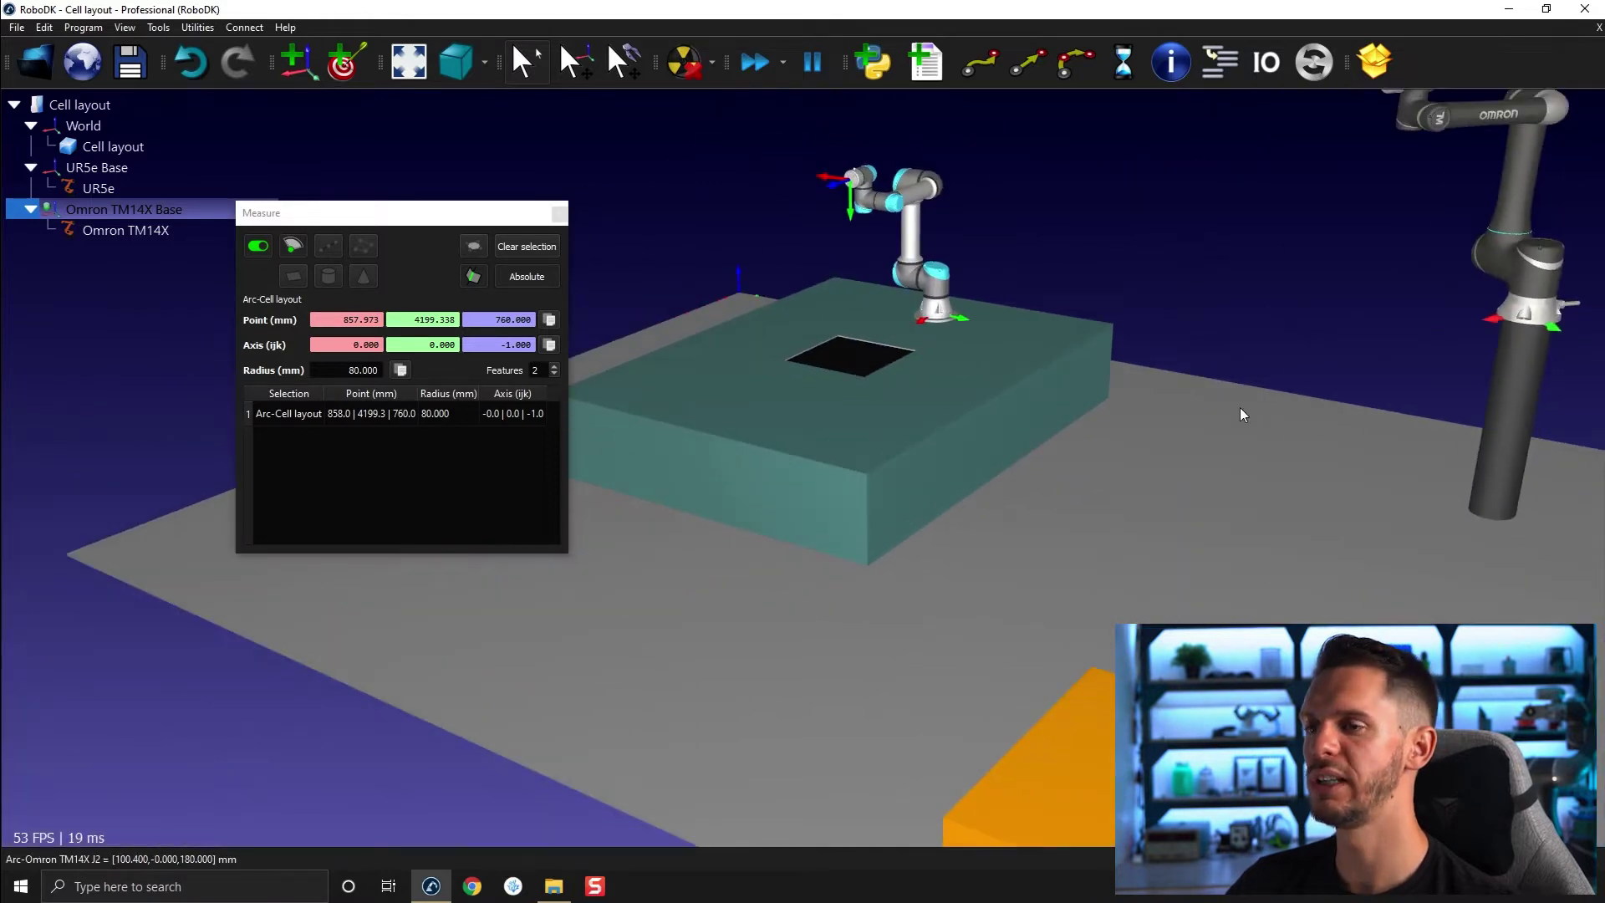
scroll(1101, 273, "up", 4)
scroll(1031, 466, "up", 3)
left_click_drag(1031, 466, 909, 421)
scroll(891, 410, "up", 2)
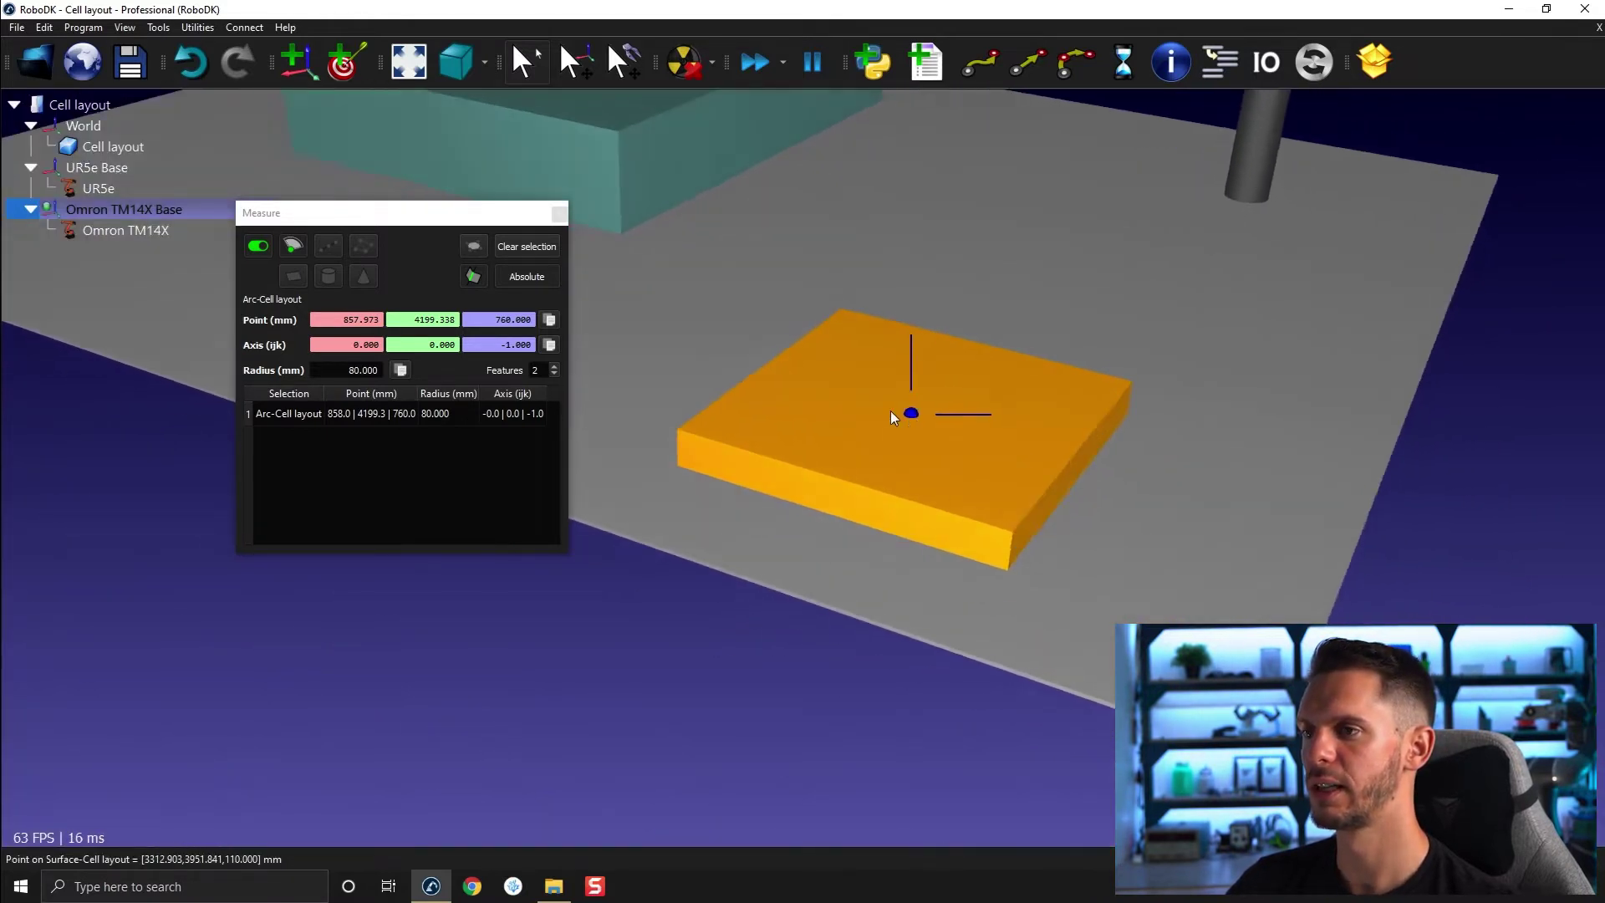
left_click(560, 213)
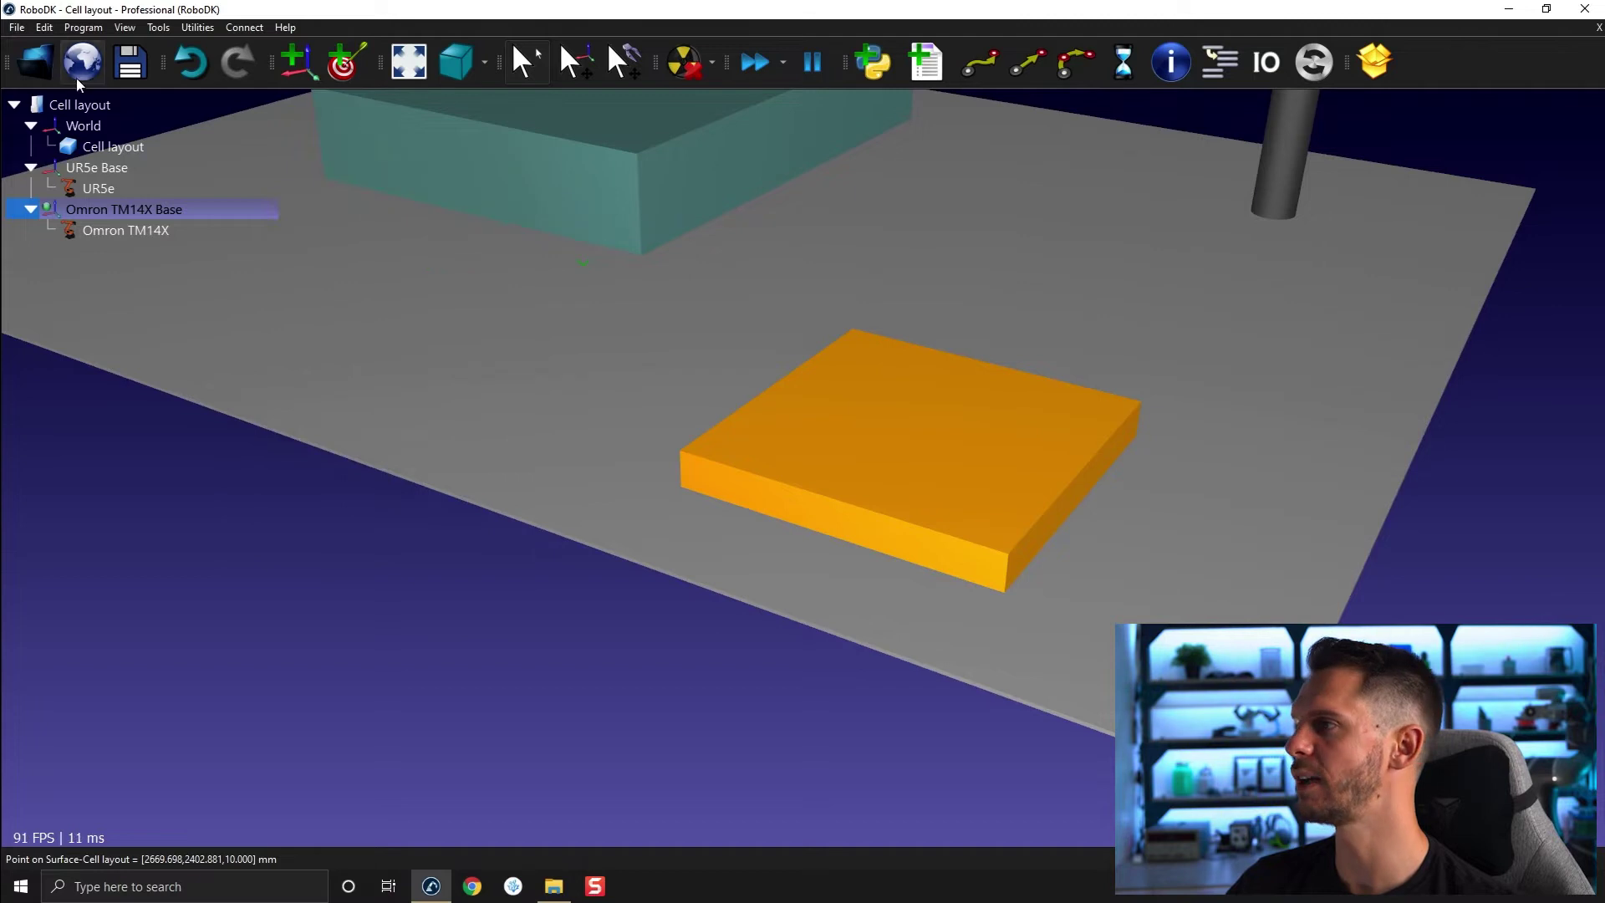
Step: Load KUKA-KR-210-R2700.robot from the Library into the cell
left_click(33, 57)
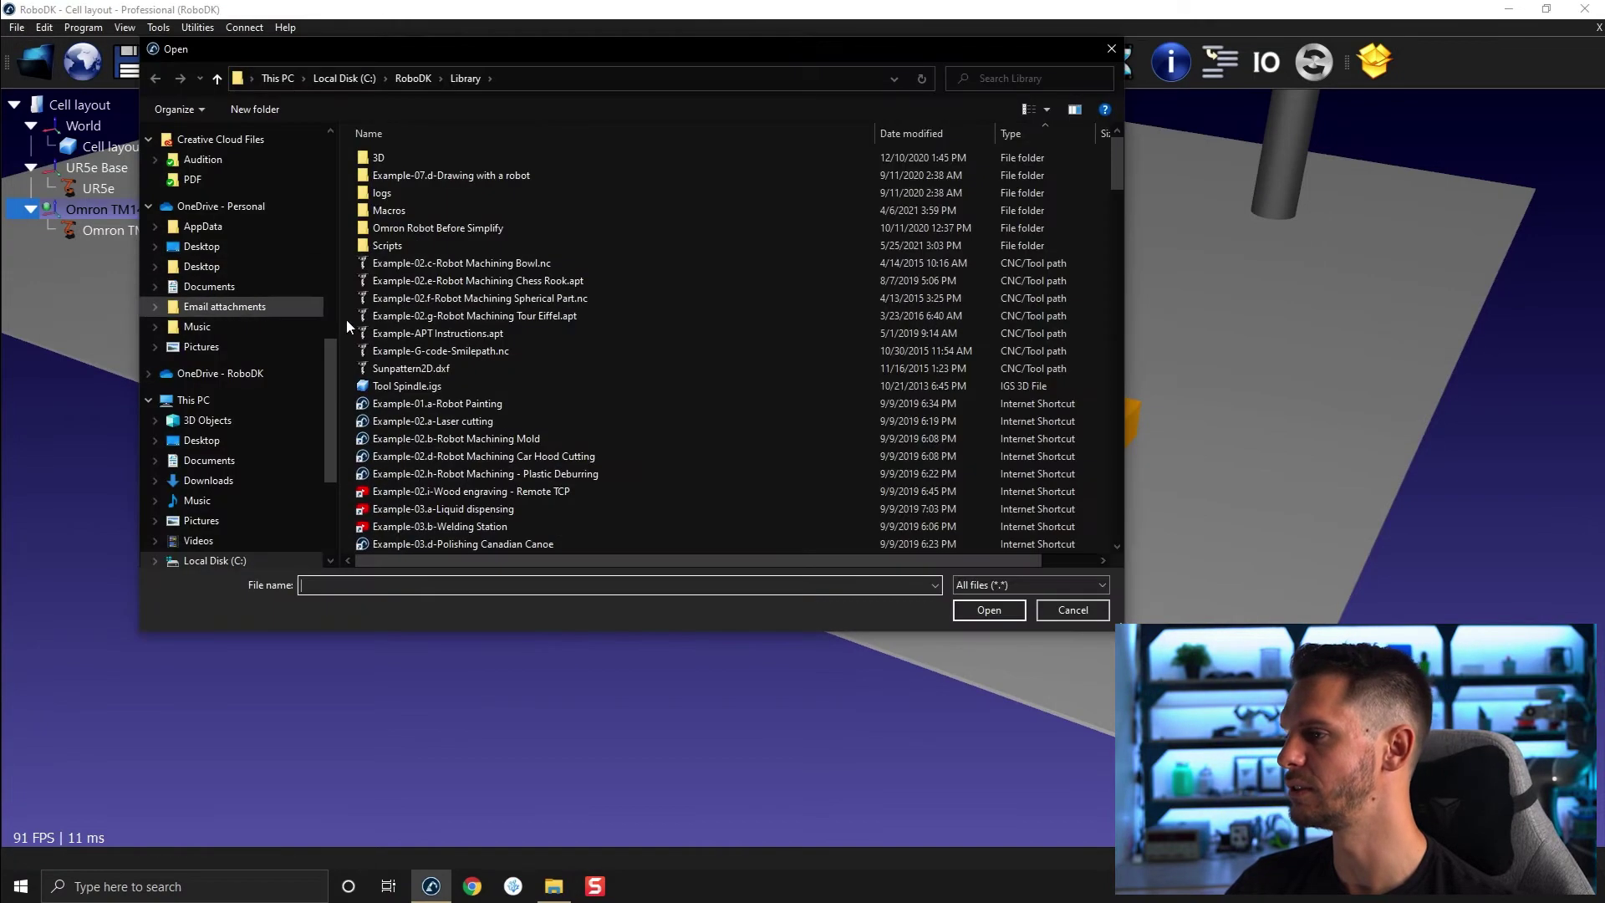
scroll(476, 344, "down", 5)
scroll(474, 351, "down", 5)
scroll(474, 351, "down", 3)
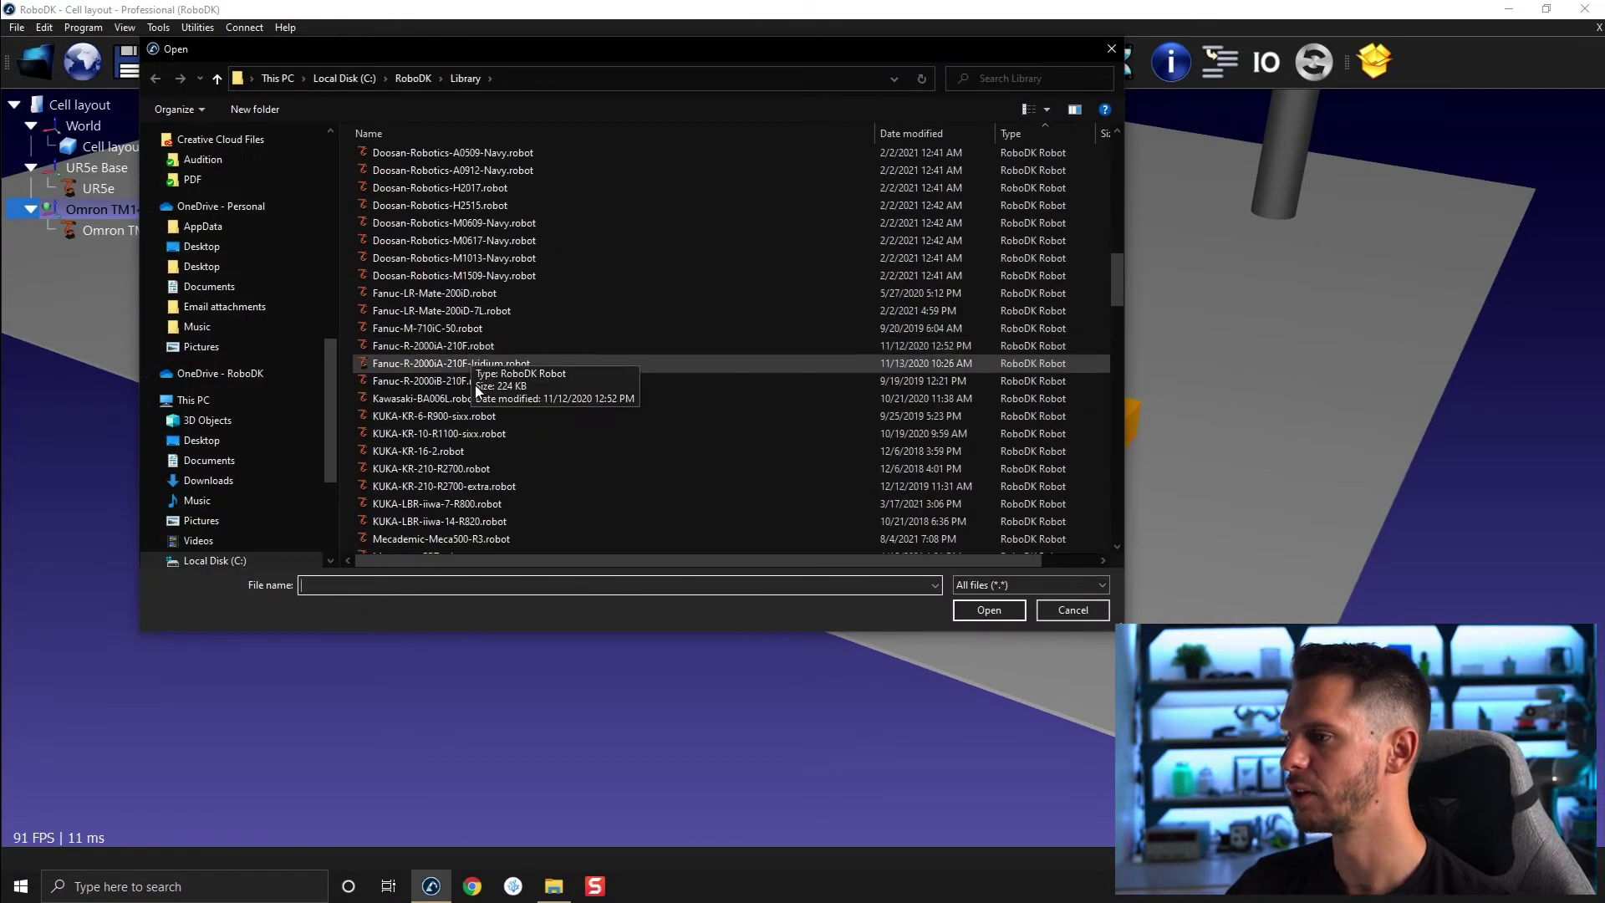
double_click(520, 469)
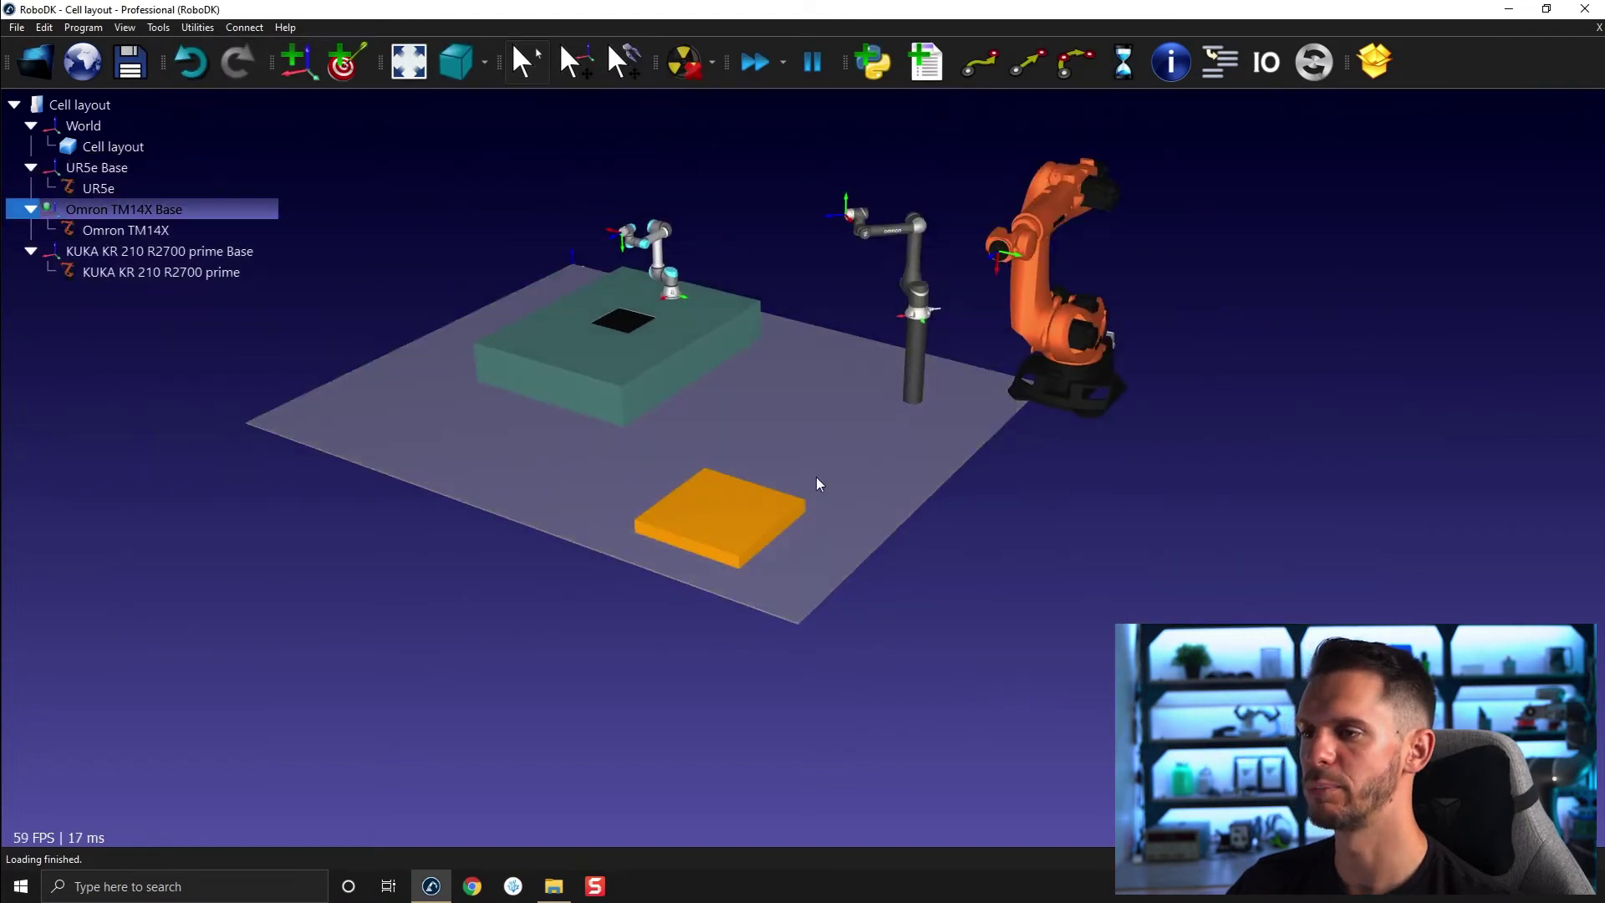
scroll(663, 528, "up", 2)
scroll(664, 521, "up", 1)
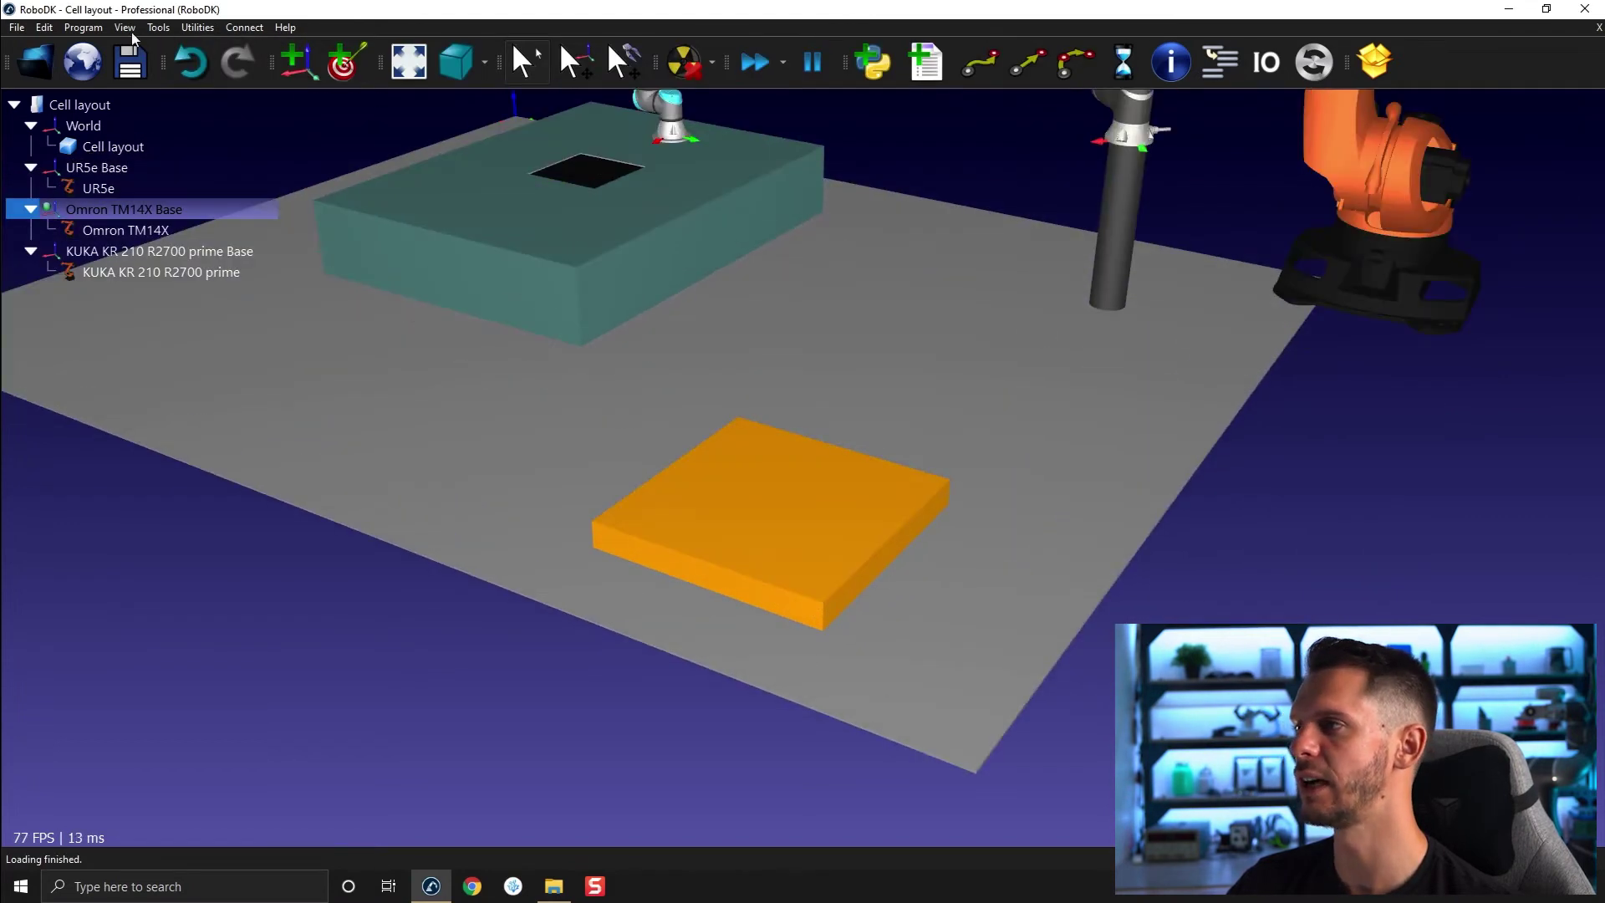
Step: Measure the orange plate's top face with the planar surface measurement
left_click(147, 27)
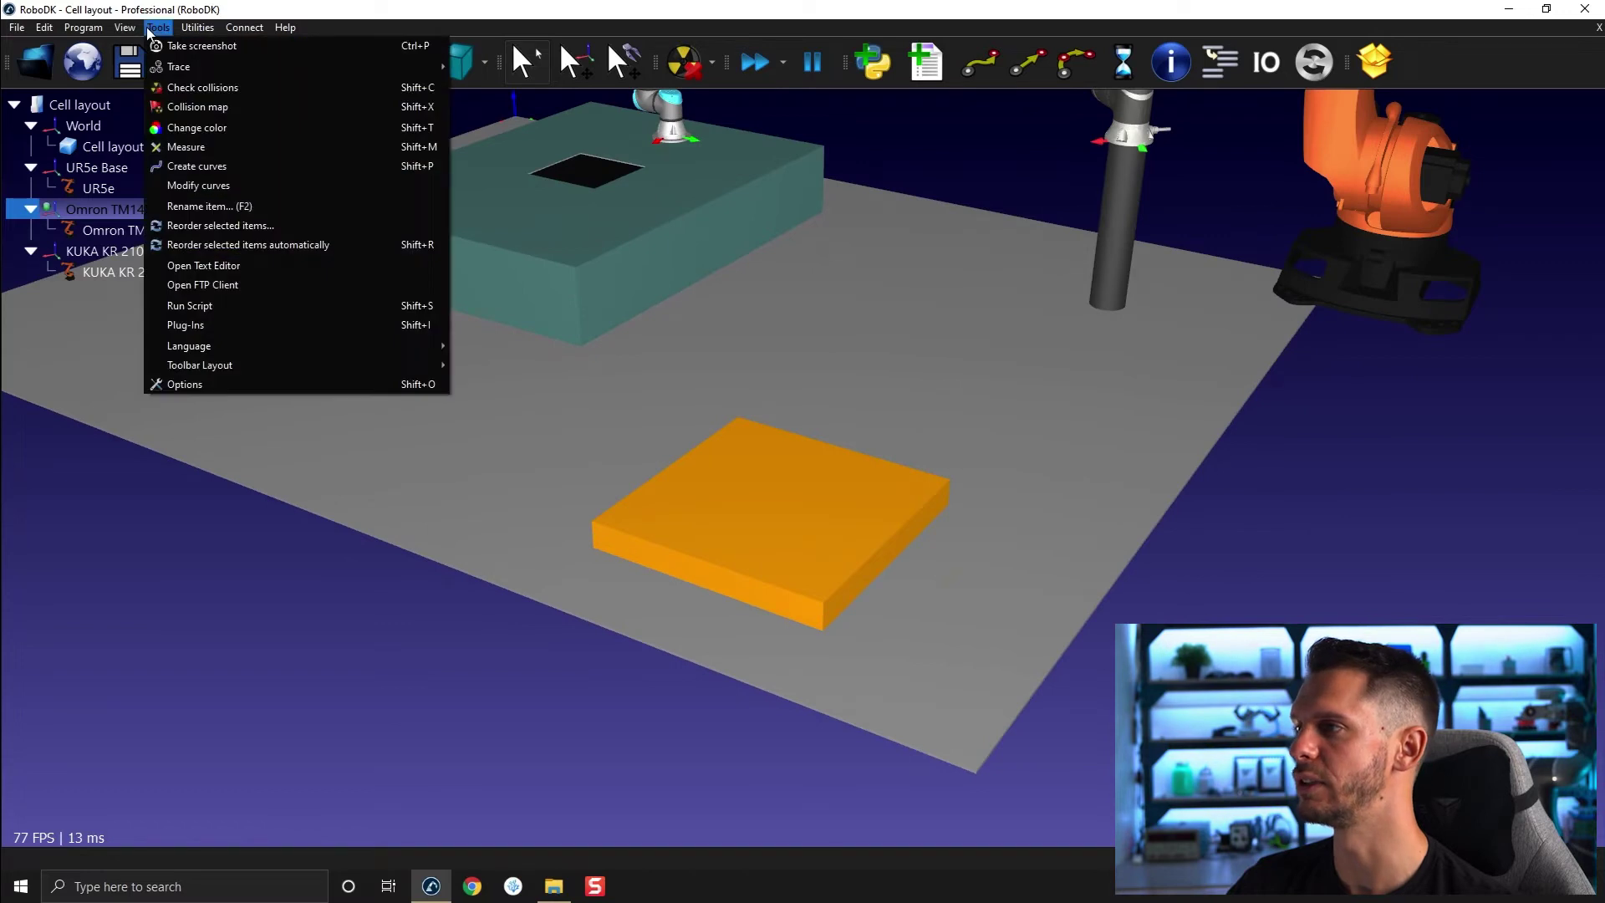
left_click(204, 142)
left_click(815, 489)
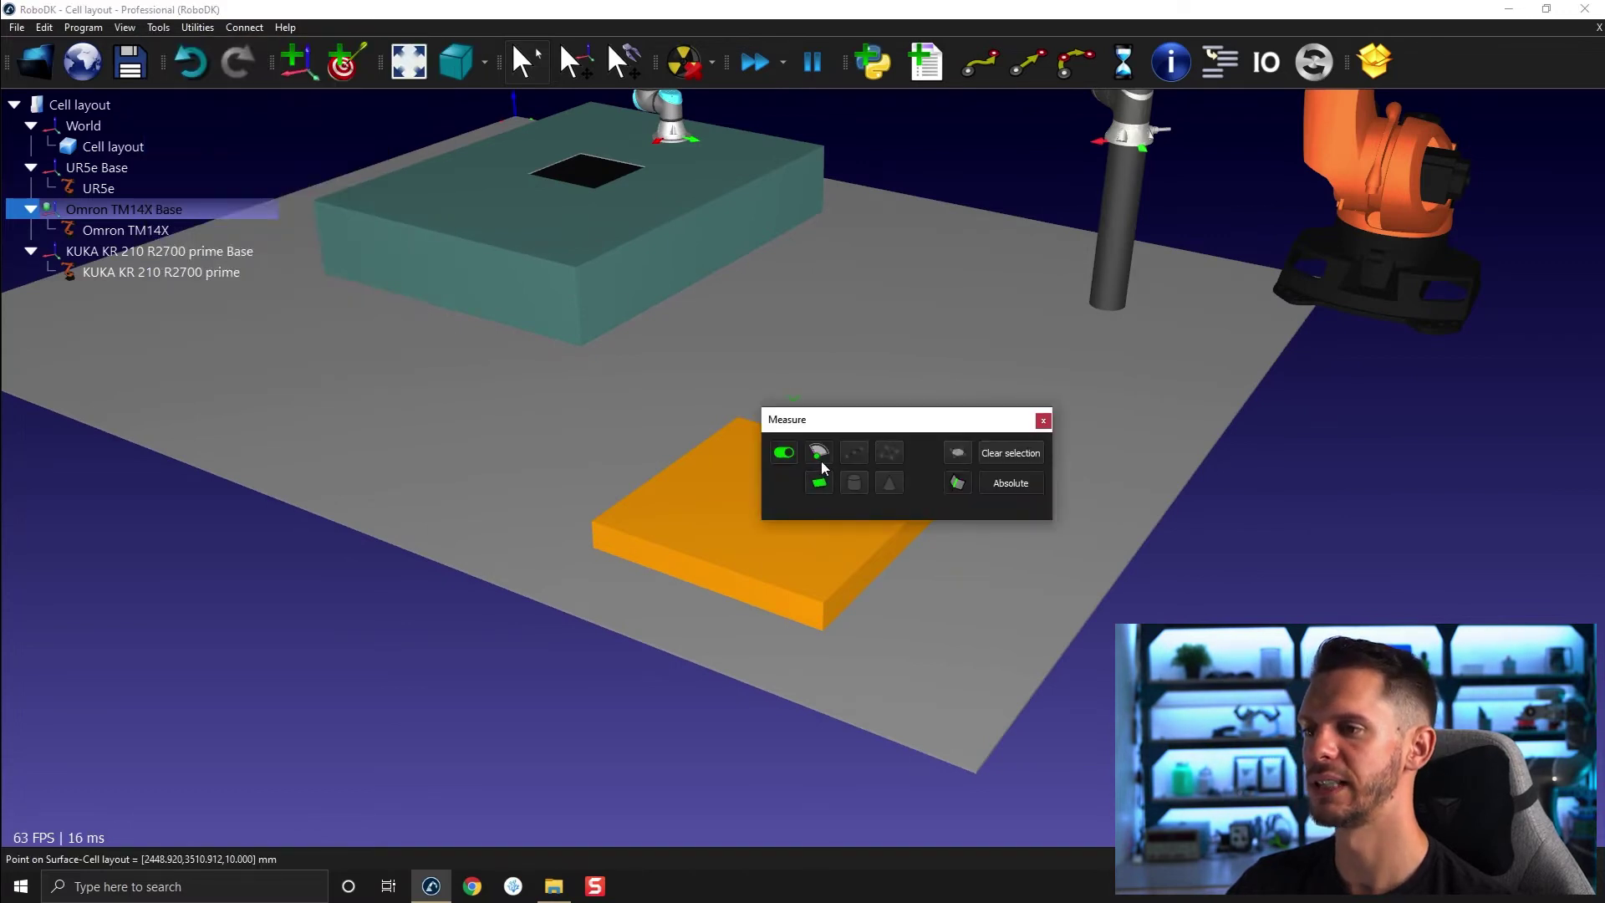
left_click(731, 496)
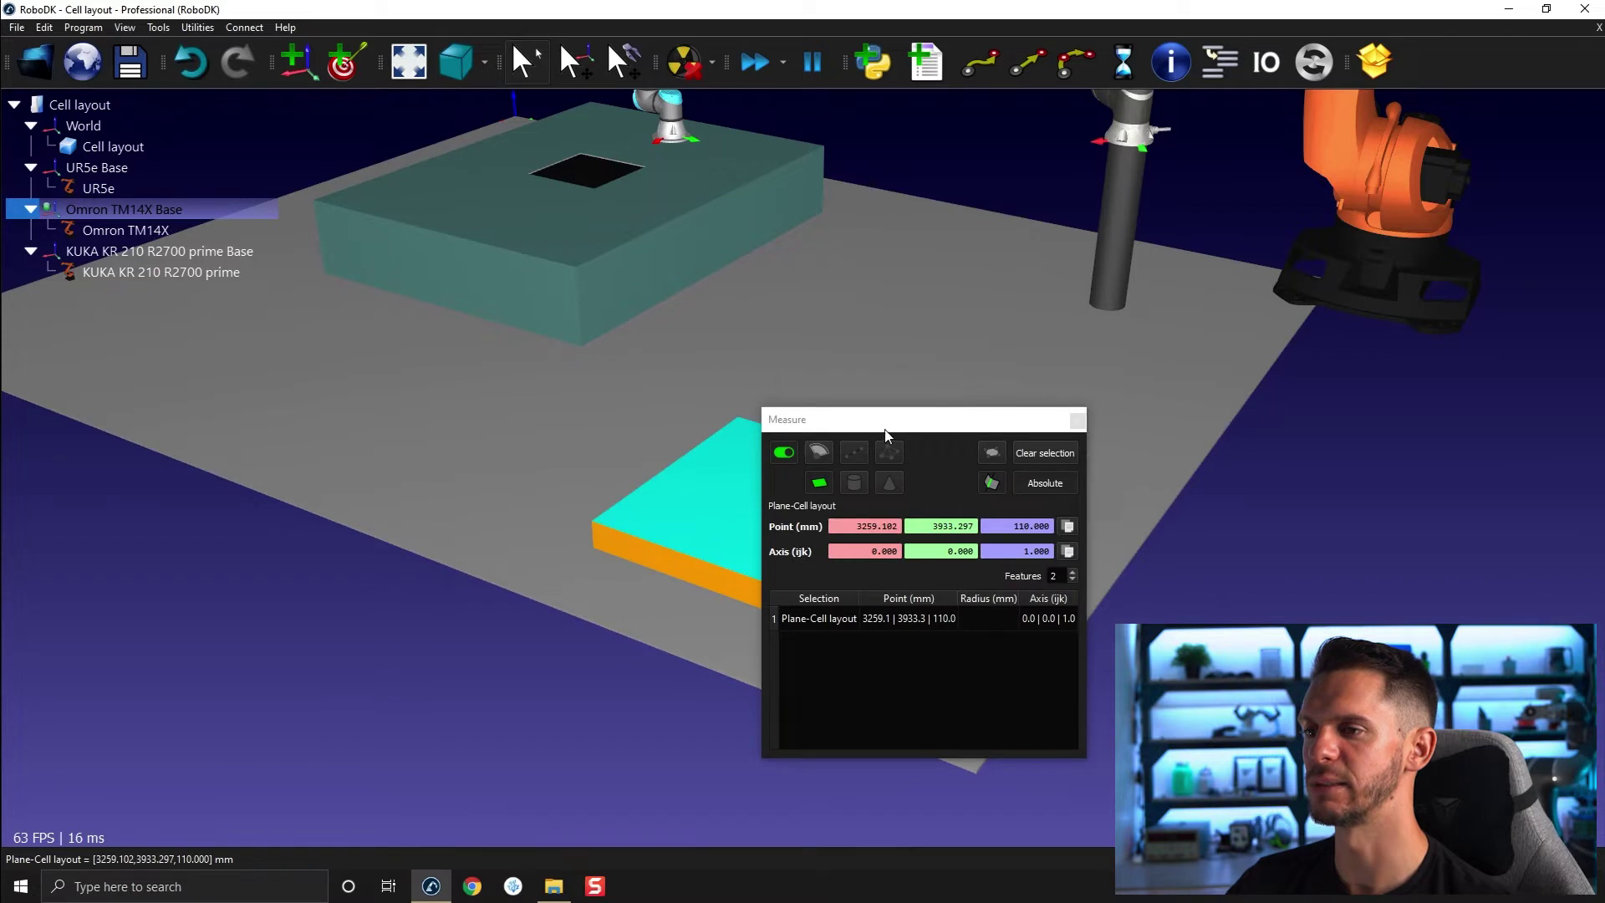
left_click_drag(884, 431, 775, 76)
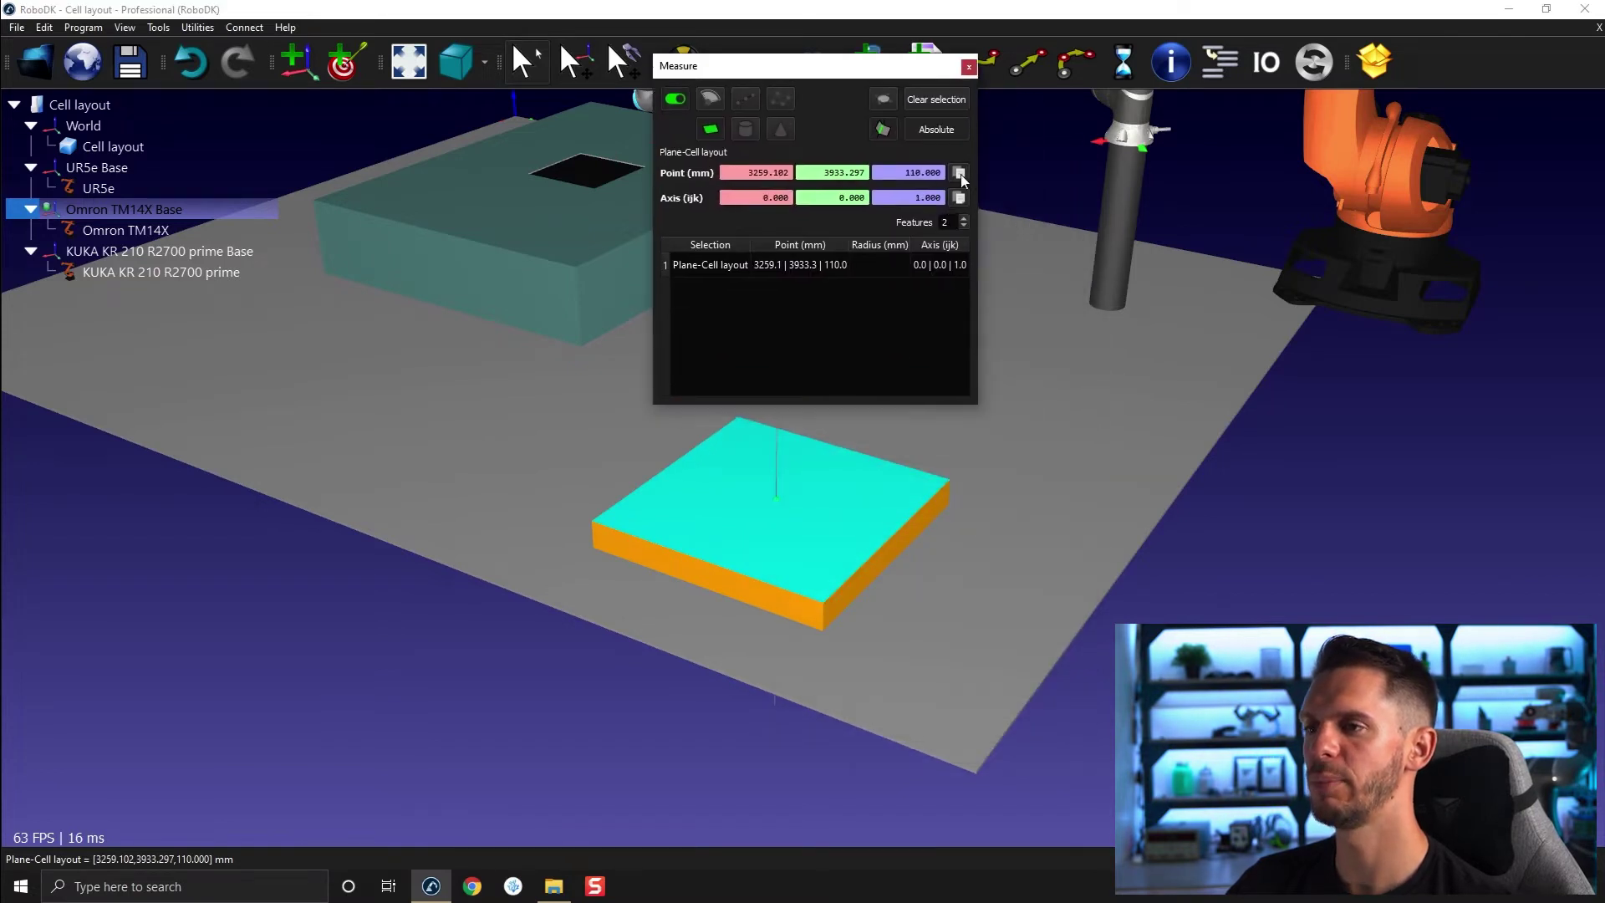
scroll(703, 460, "down", 3)
left_click_drag(703, 460, 671, 508)
scroll(670, 508, "up", 2)
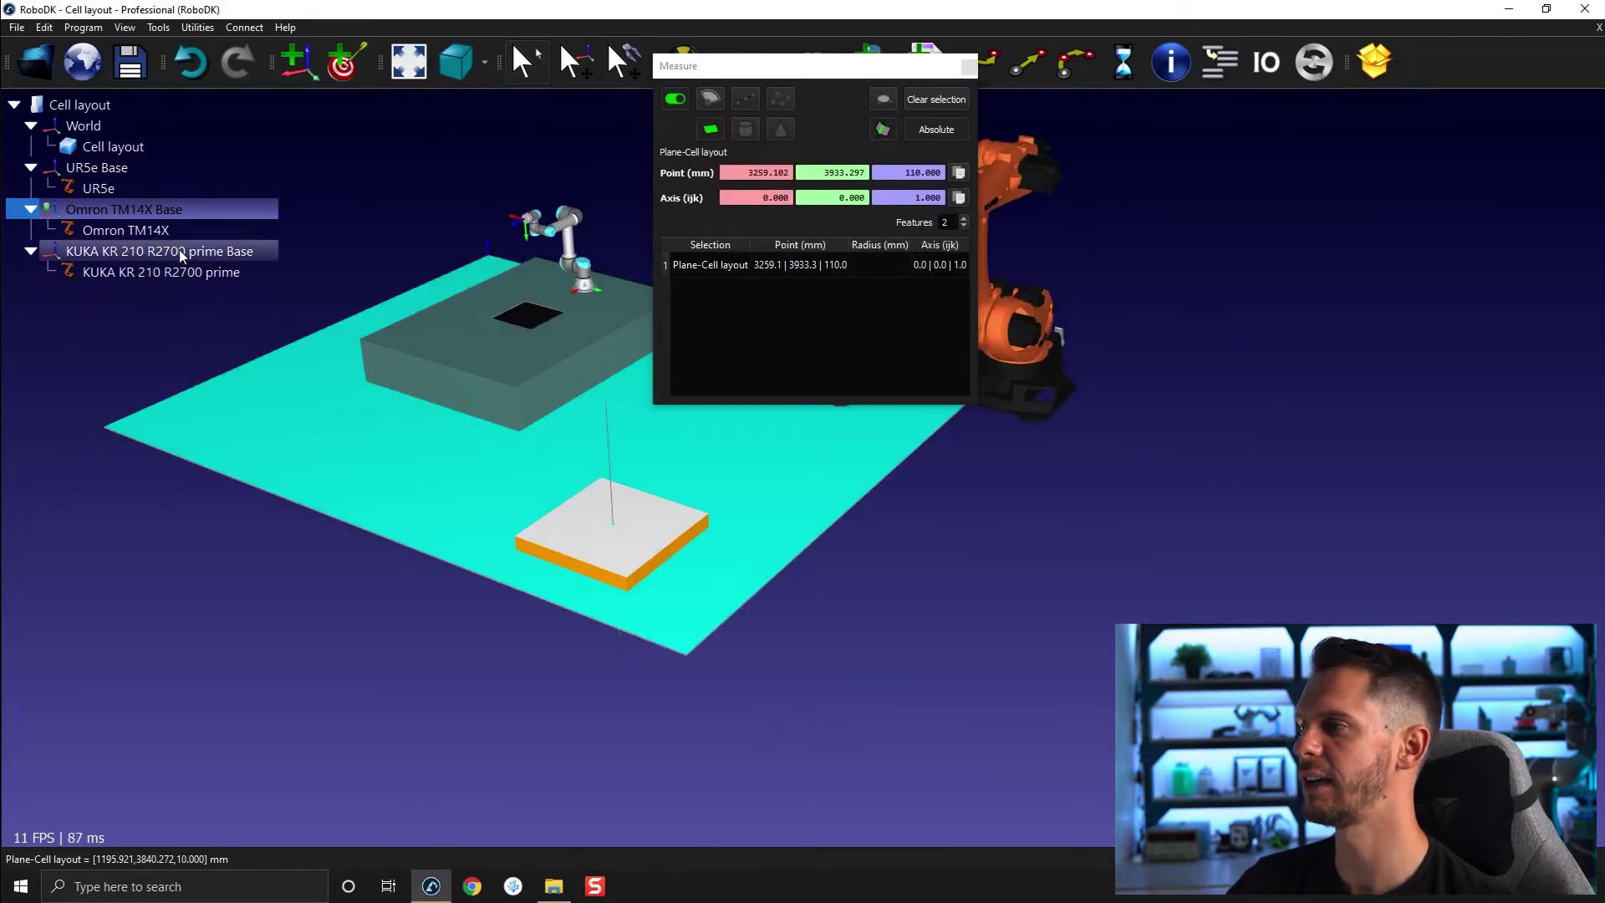
Step: Place the KUKA base at 3259.102, 3933.297, 110 mm with Rz -90, closing Measure
double_click(180, 250)
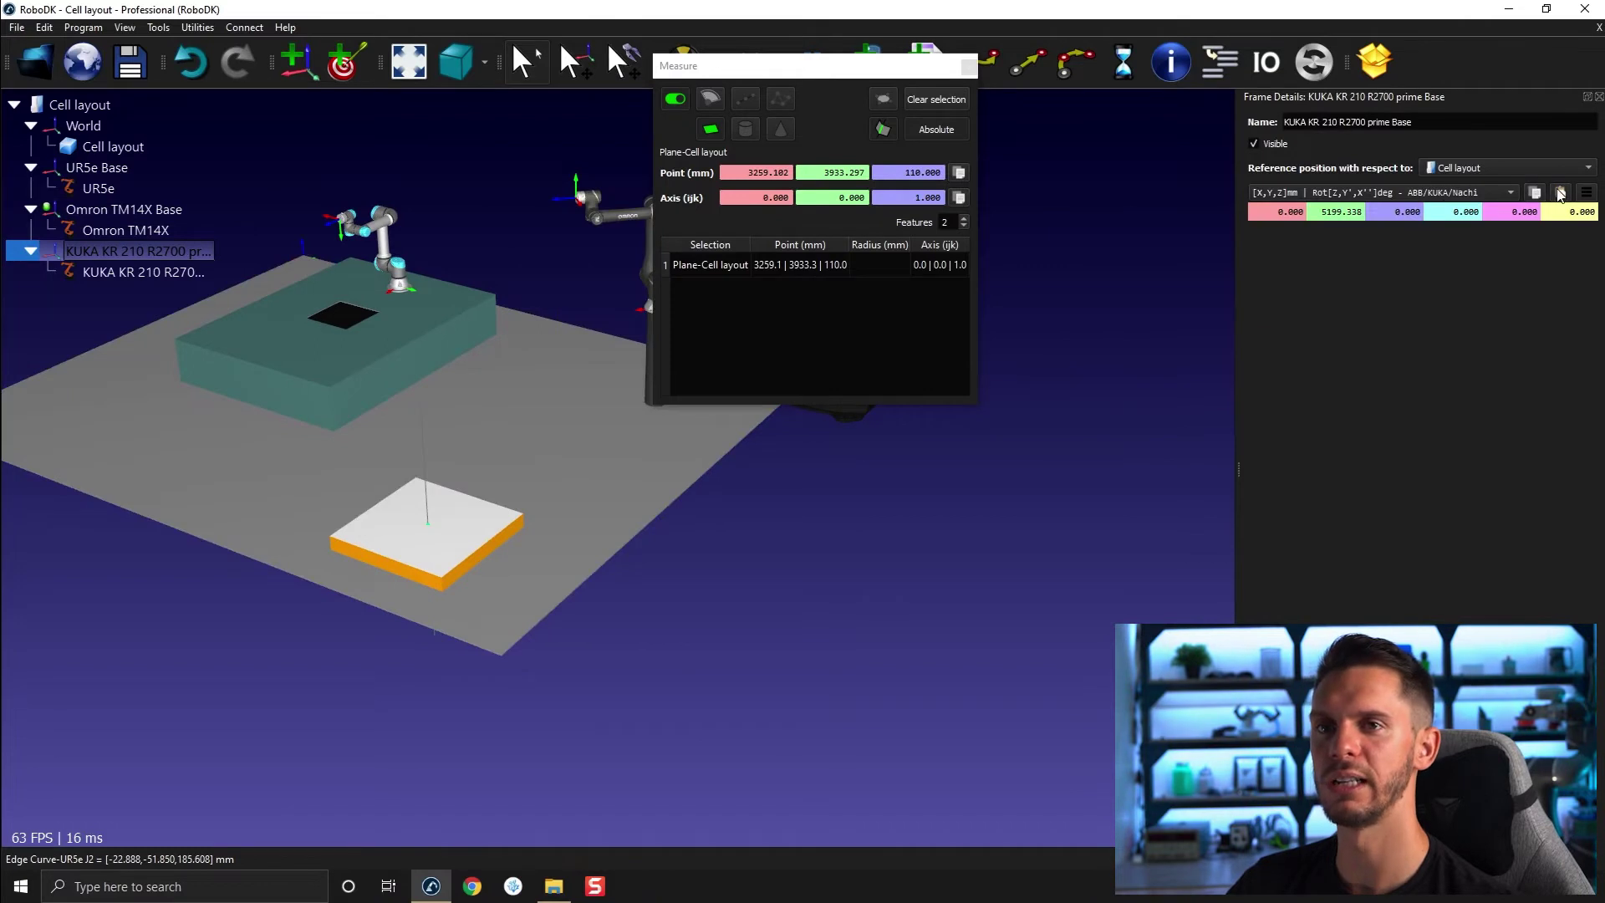
left_click(1560, 193)
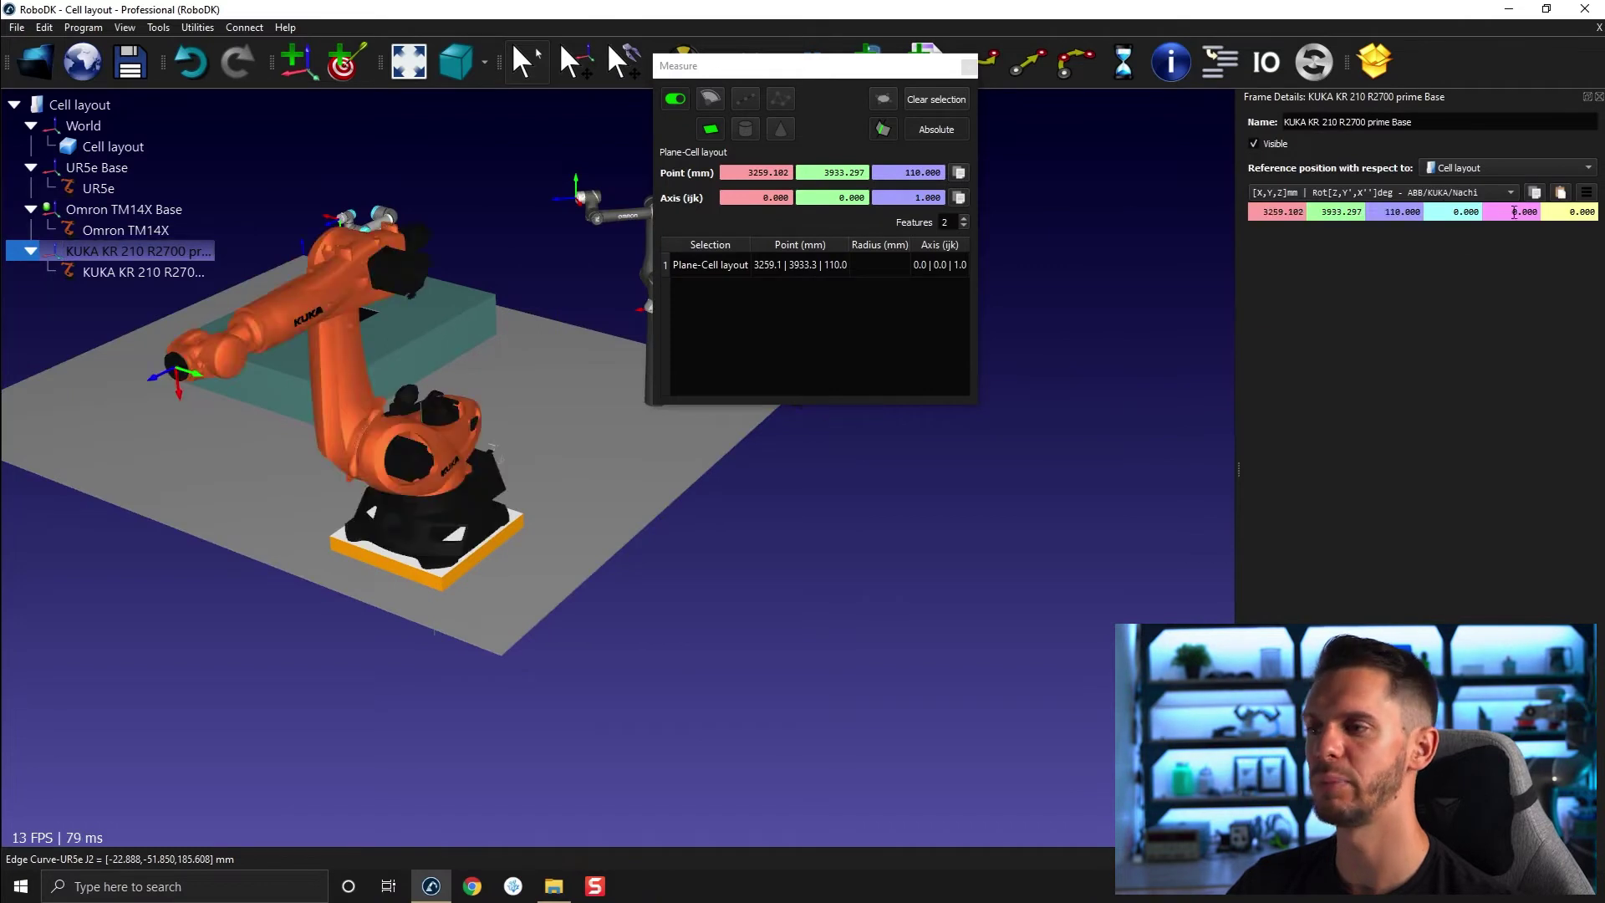
double_click(1561, 214)
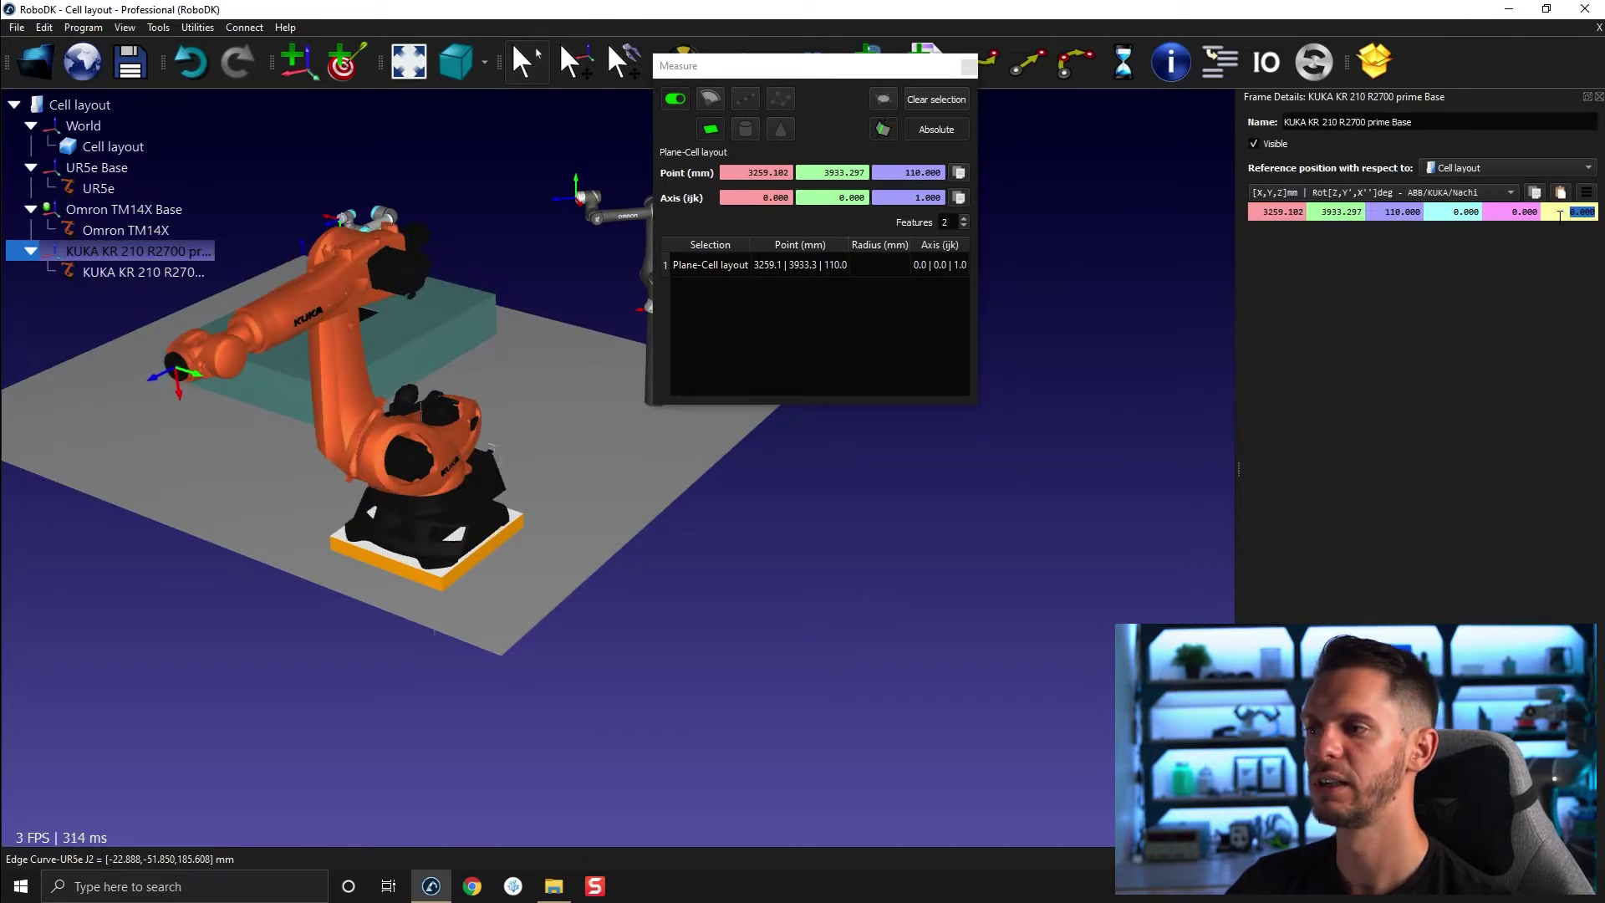
double_click(1458, 212)
type("-90.000")
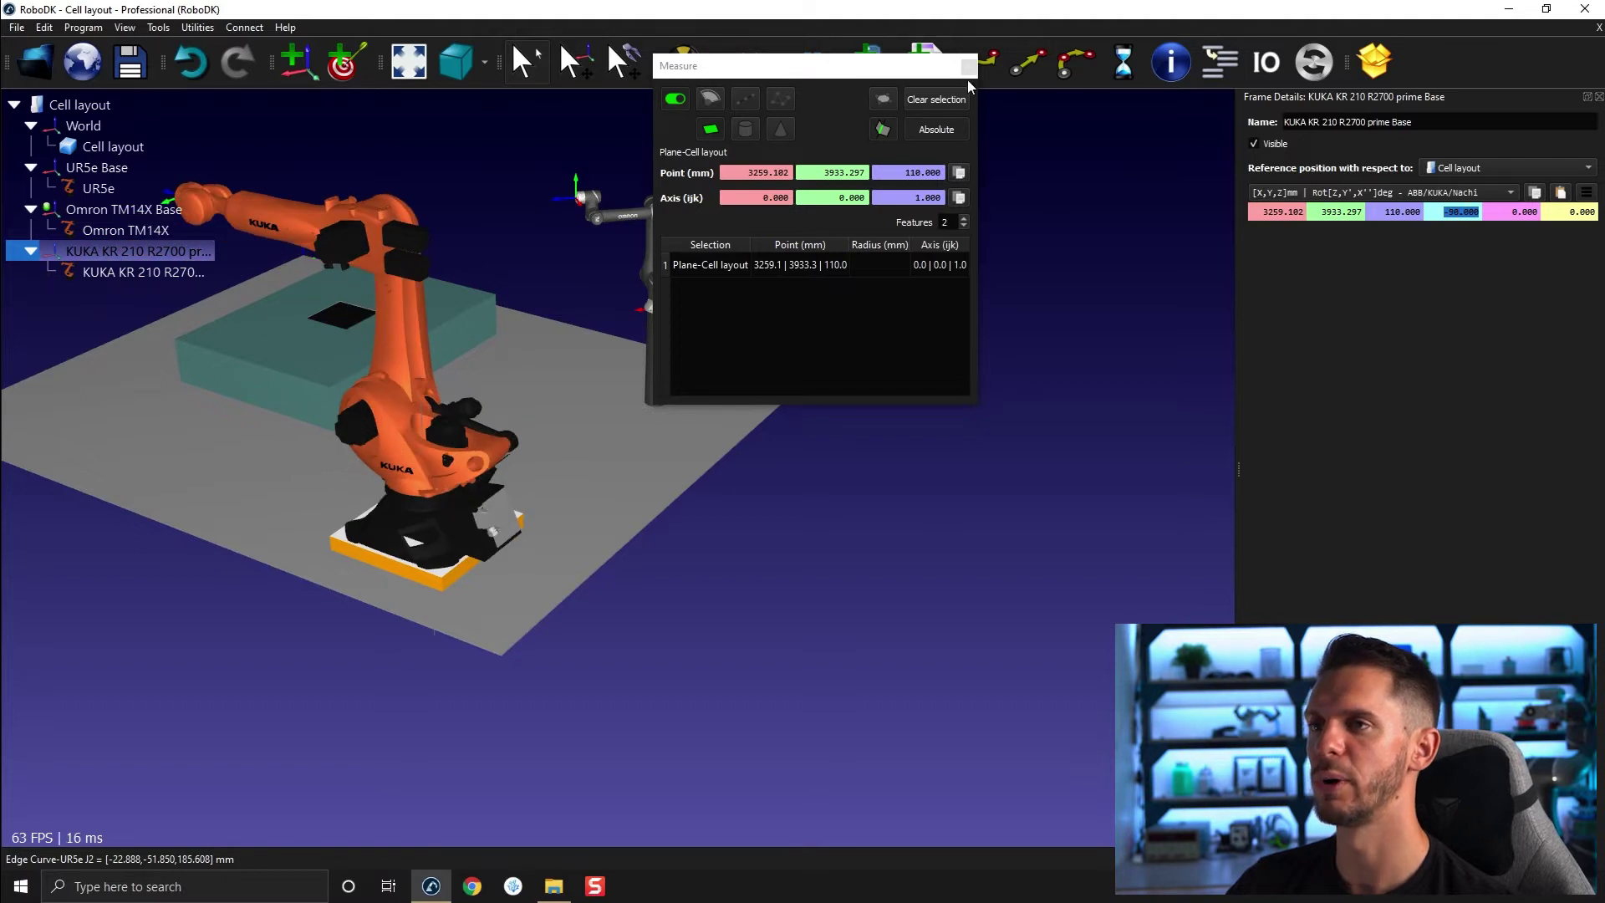
left_click(967, 66)
mouse_move(1084, 252)
left_mouse_down()
mouse_move(714, 500)
mouse_move(1047, 390)
mouse_move(957, 528)
mouse_move(1041, 443)
mouse_move(488, 425)
left_mouse_up()
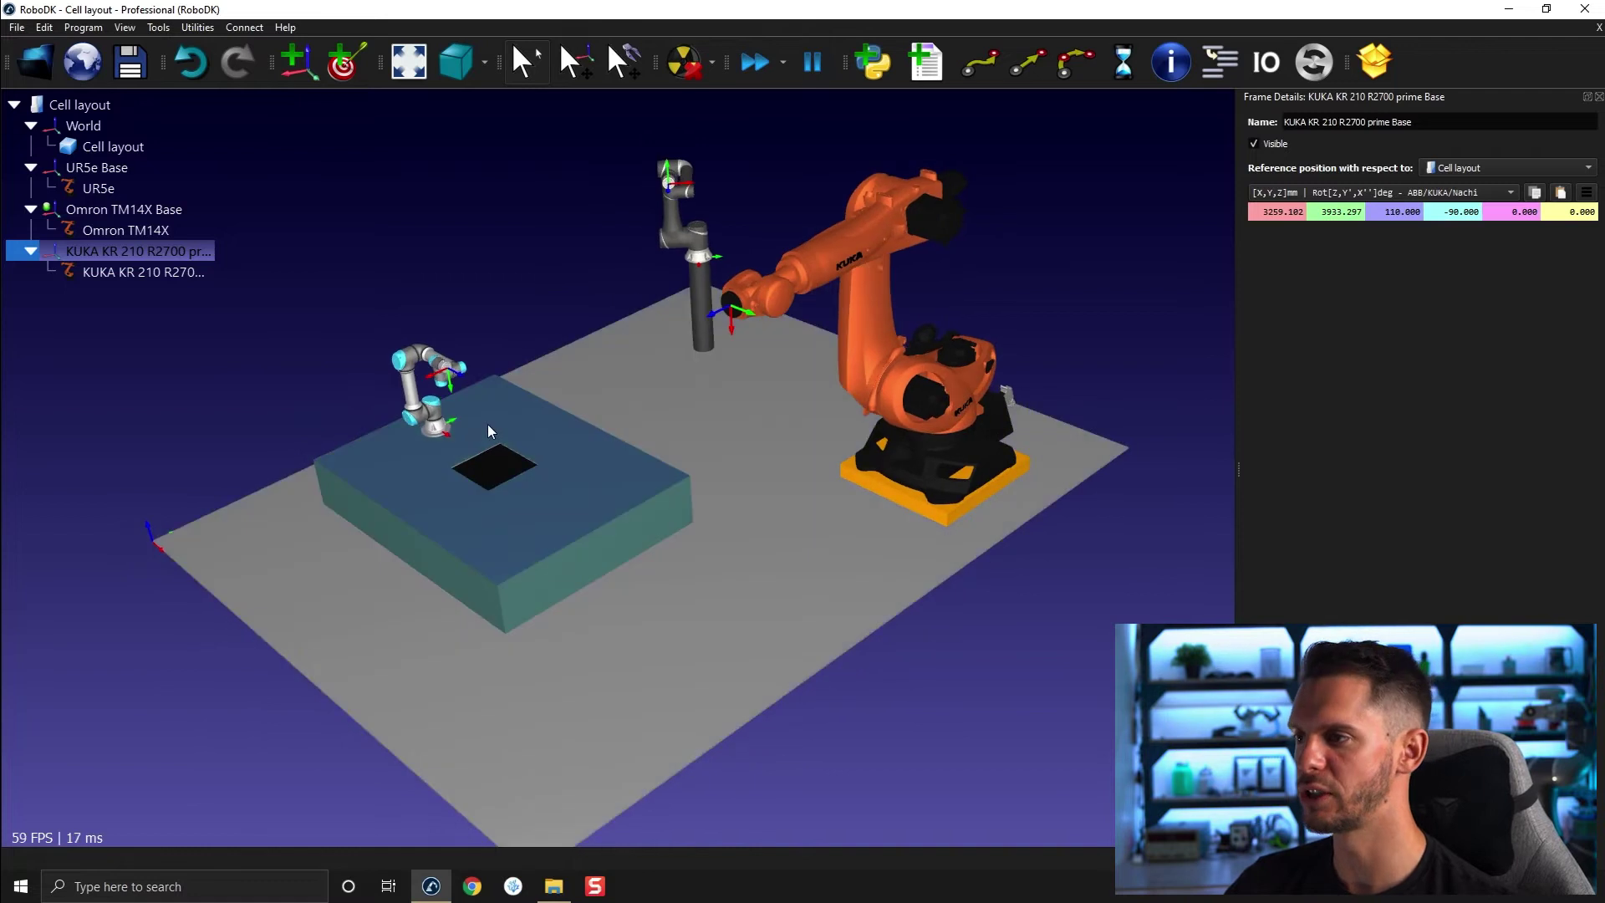
Step: Close the KUKA base Frame Details and orbit onto the table's black square
left_click(1598, 98)
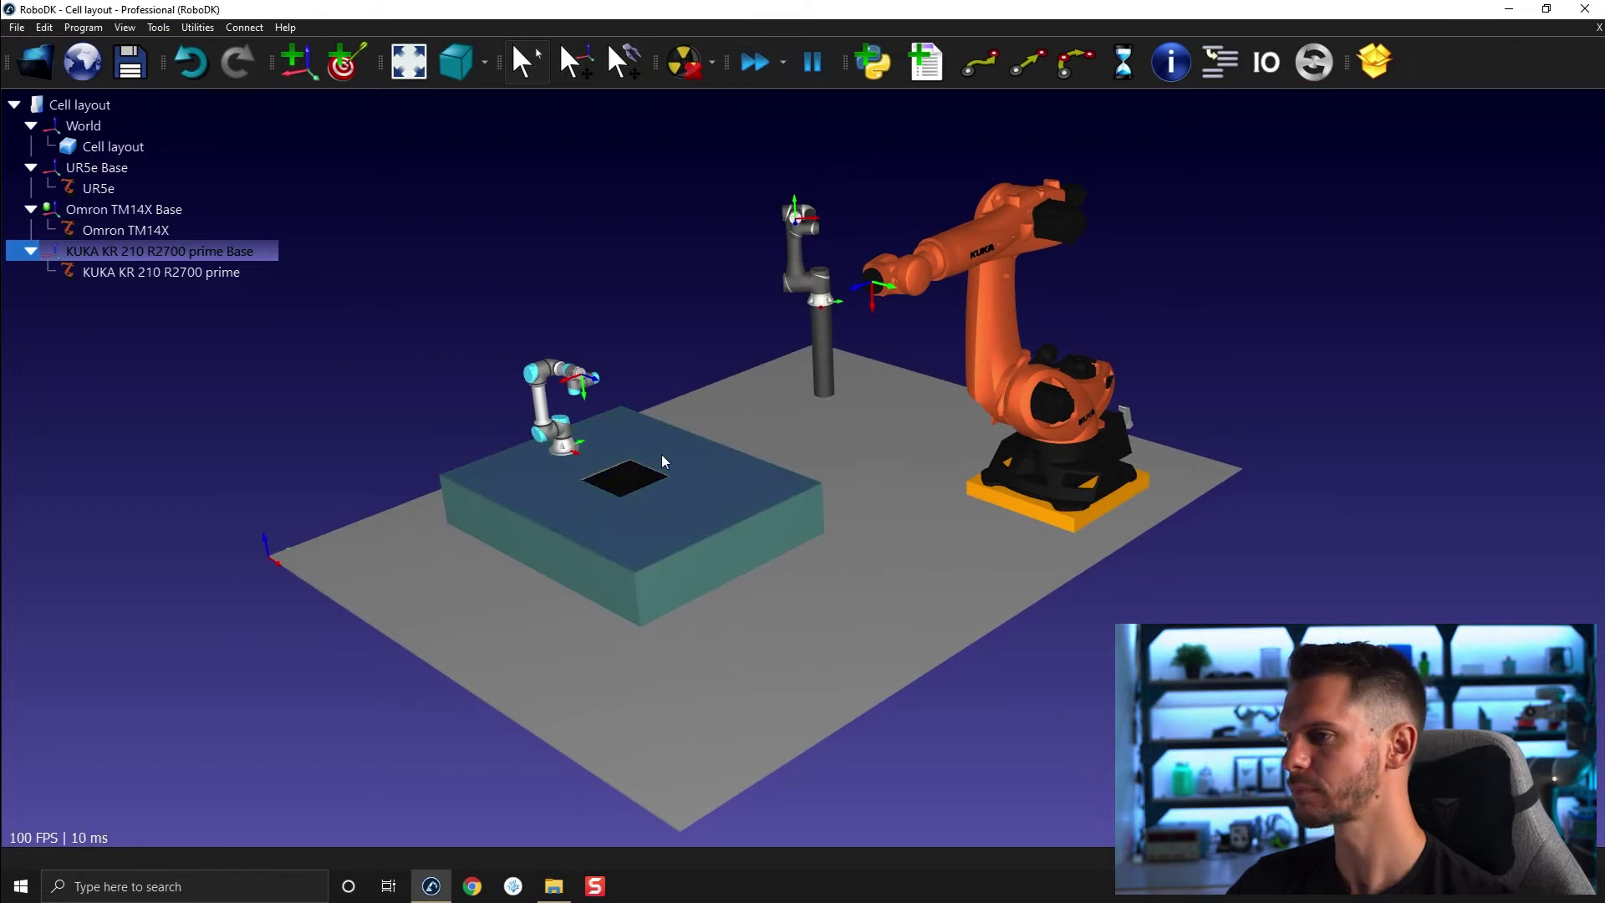
scroll(569, 509, "up", 3)
scroll(637, 441, "up", 3)
mouse_move(689, 412)
left_mouse_down()
mouse_move(183, 485)
mouse_move(323, 591)
mouse_move(293, 463)
mouse_move(348, 494)
mouse_move(678, 371)
left_mouse_up()
scroll(679, 371, "up", 2)
scroll(665, 430, "up", 2)
scroll(664, 424, "down", 1)
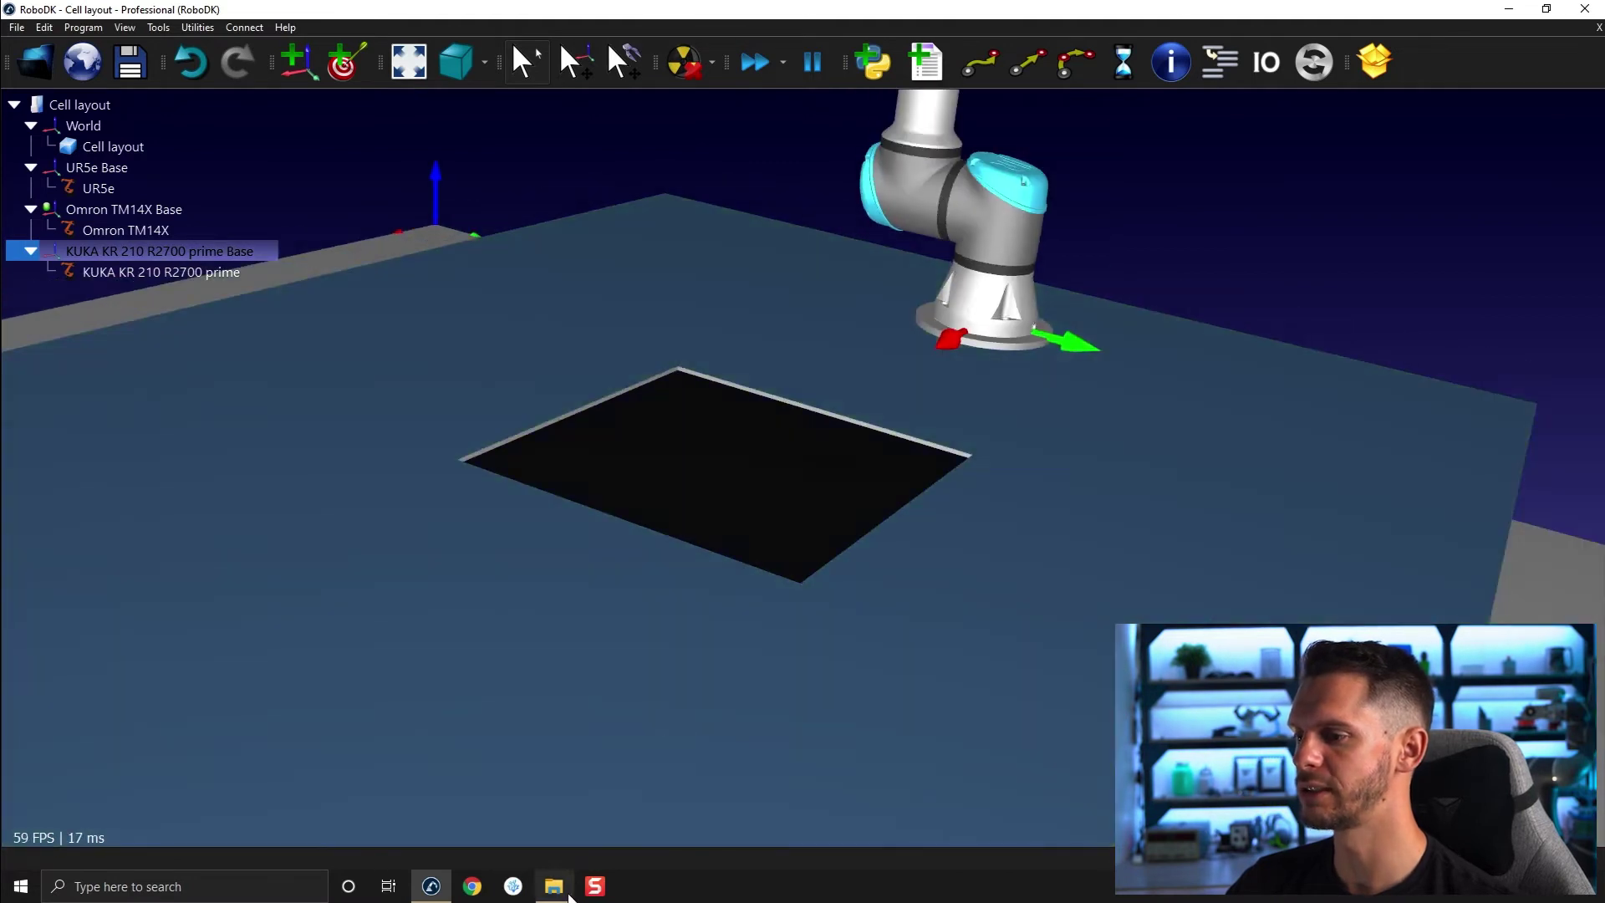
left_click(553, 887)
Step: Drag RDK-logo-AP214.sld from 05A's RDK Logo File Formats folder onto UR5e Base
left_click(940, 329)
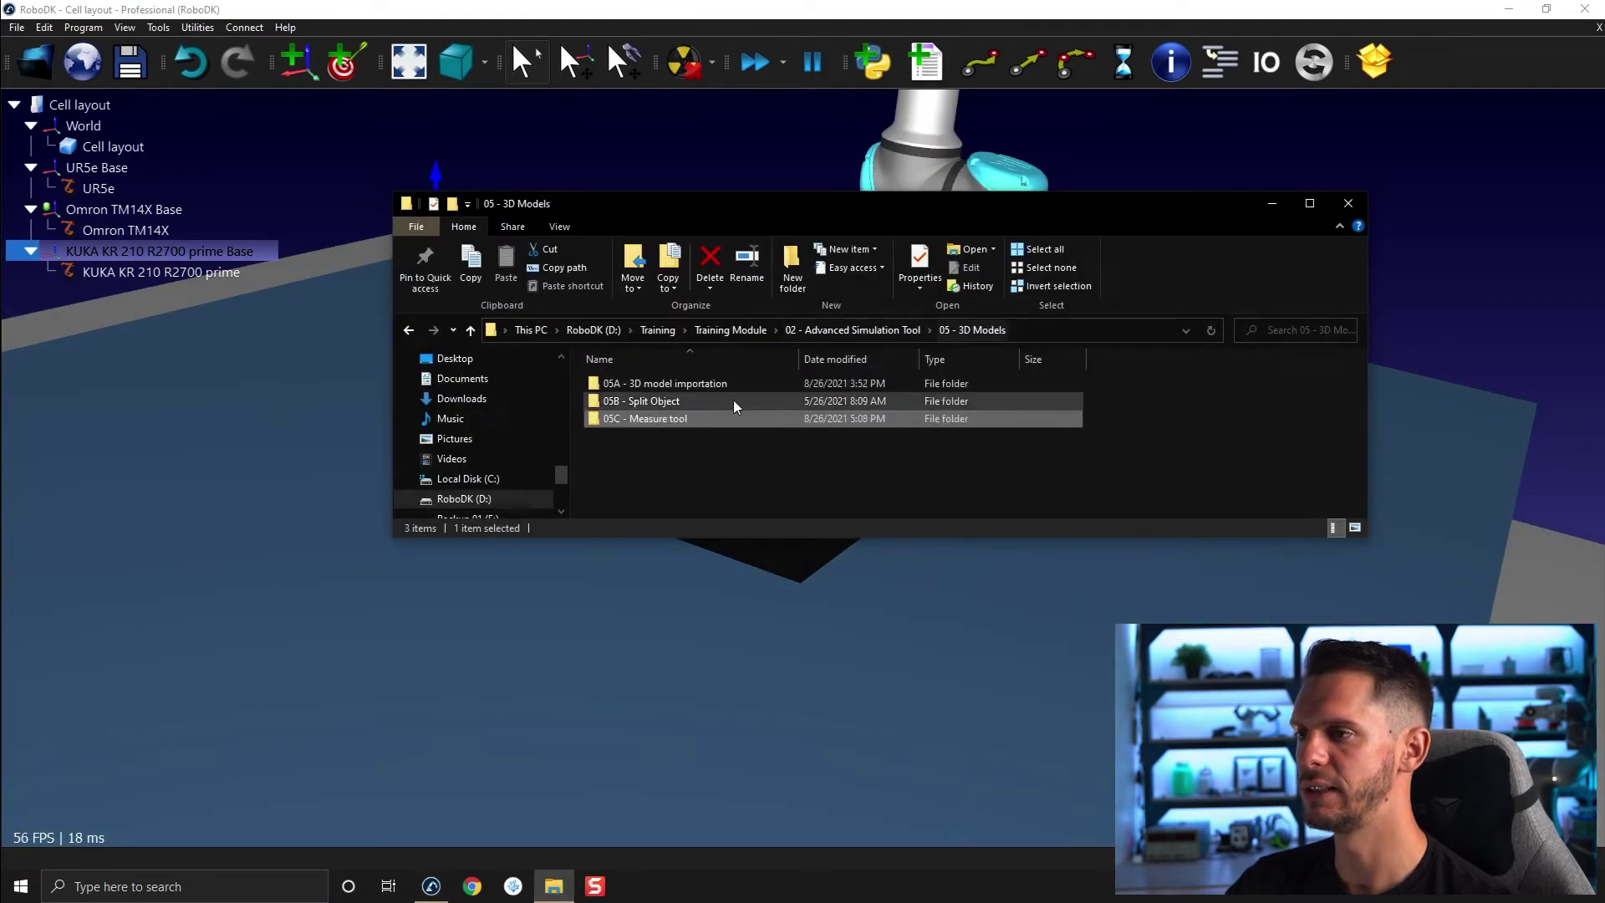
double_click(681, 384)
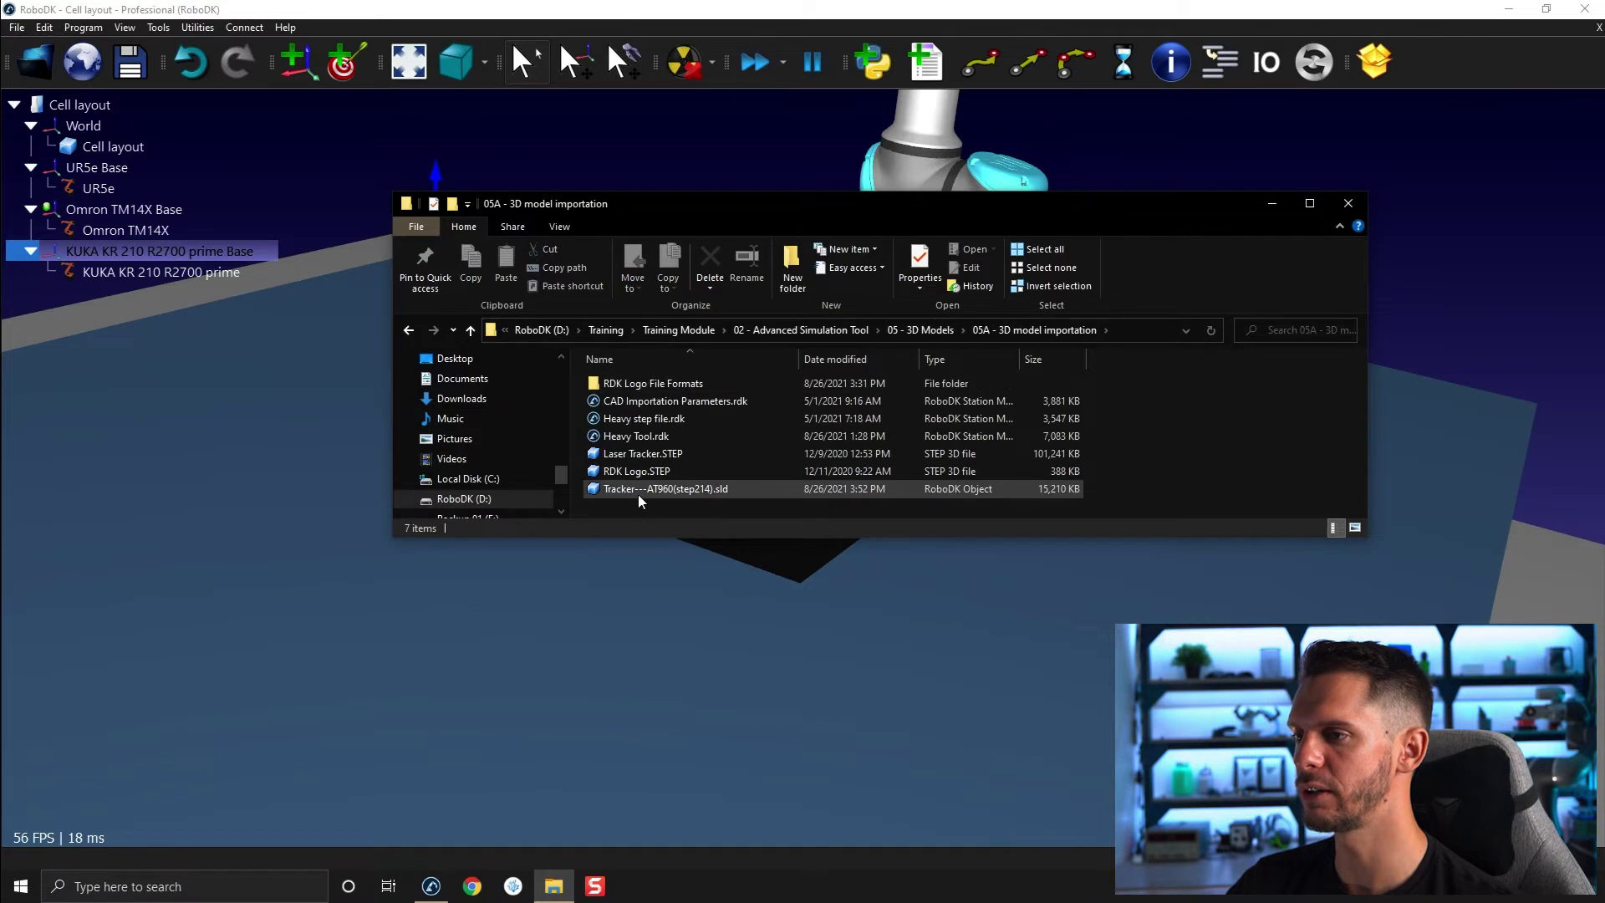
left_click(628, 386)
double_click(628, 383)
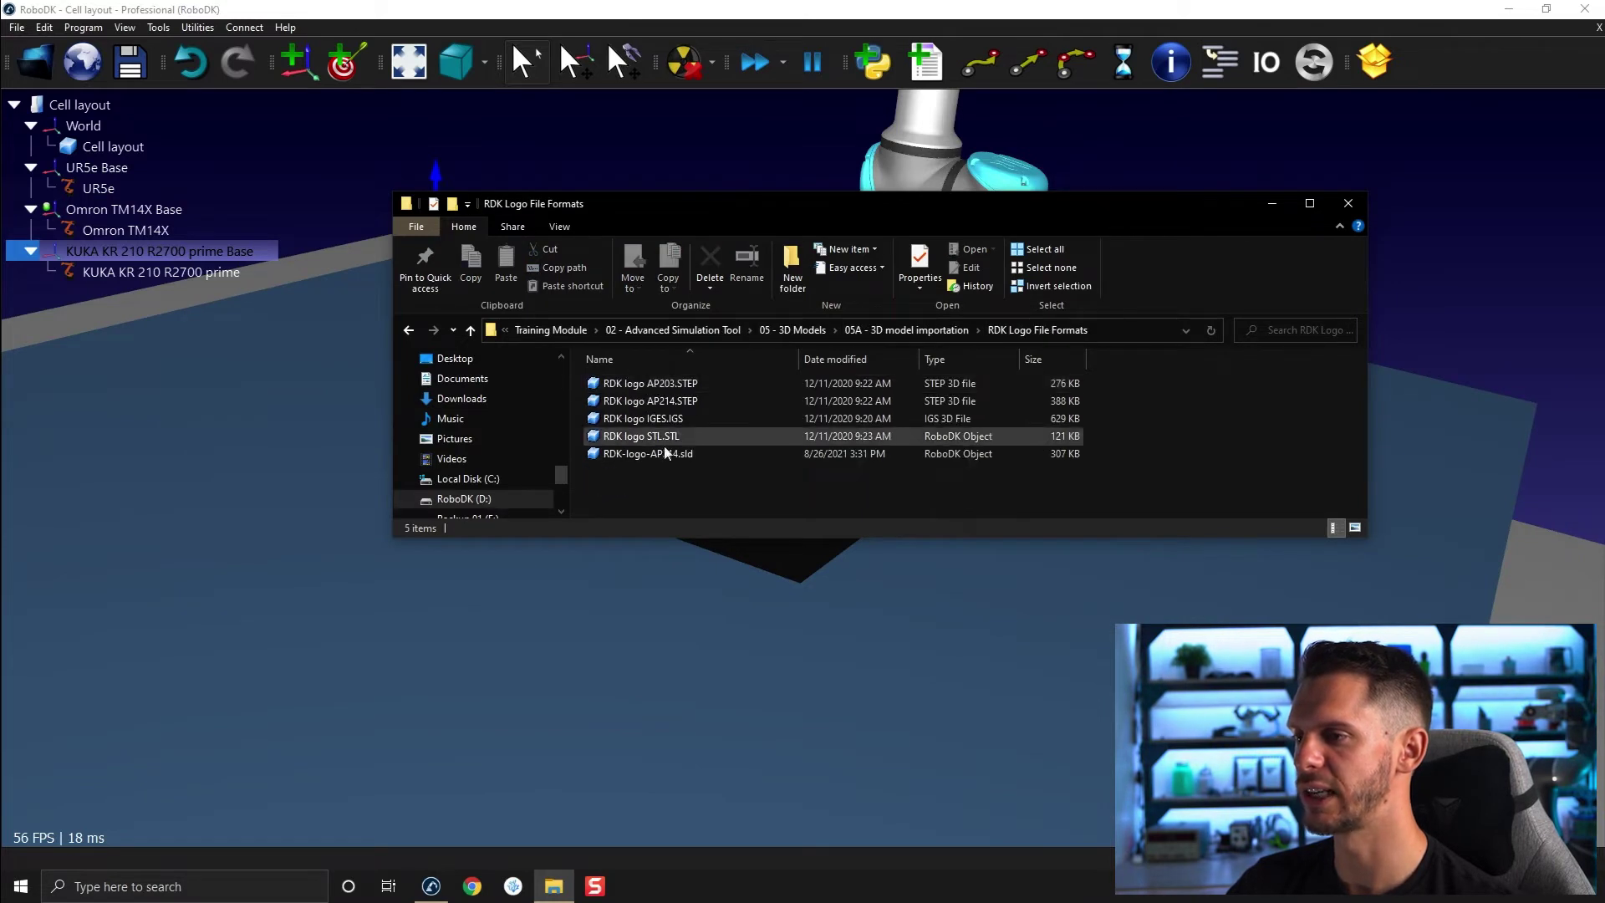
left_click(624, 452)
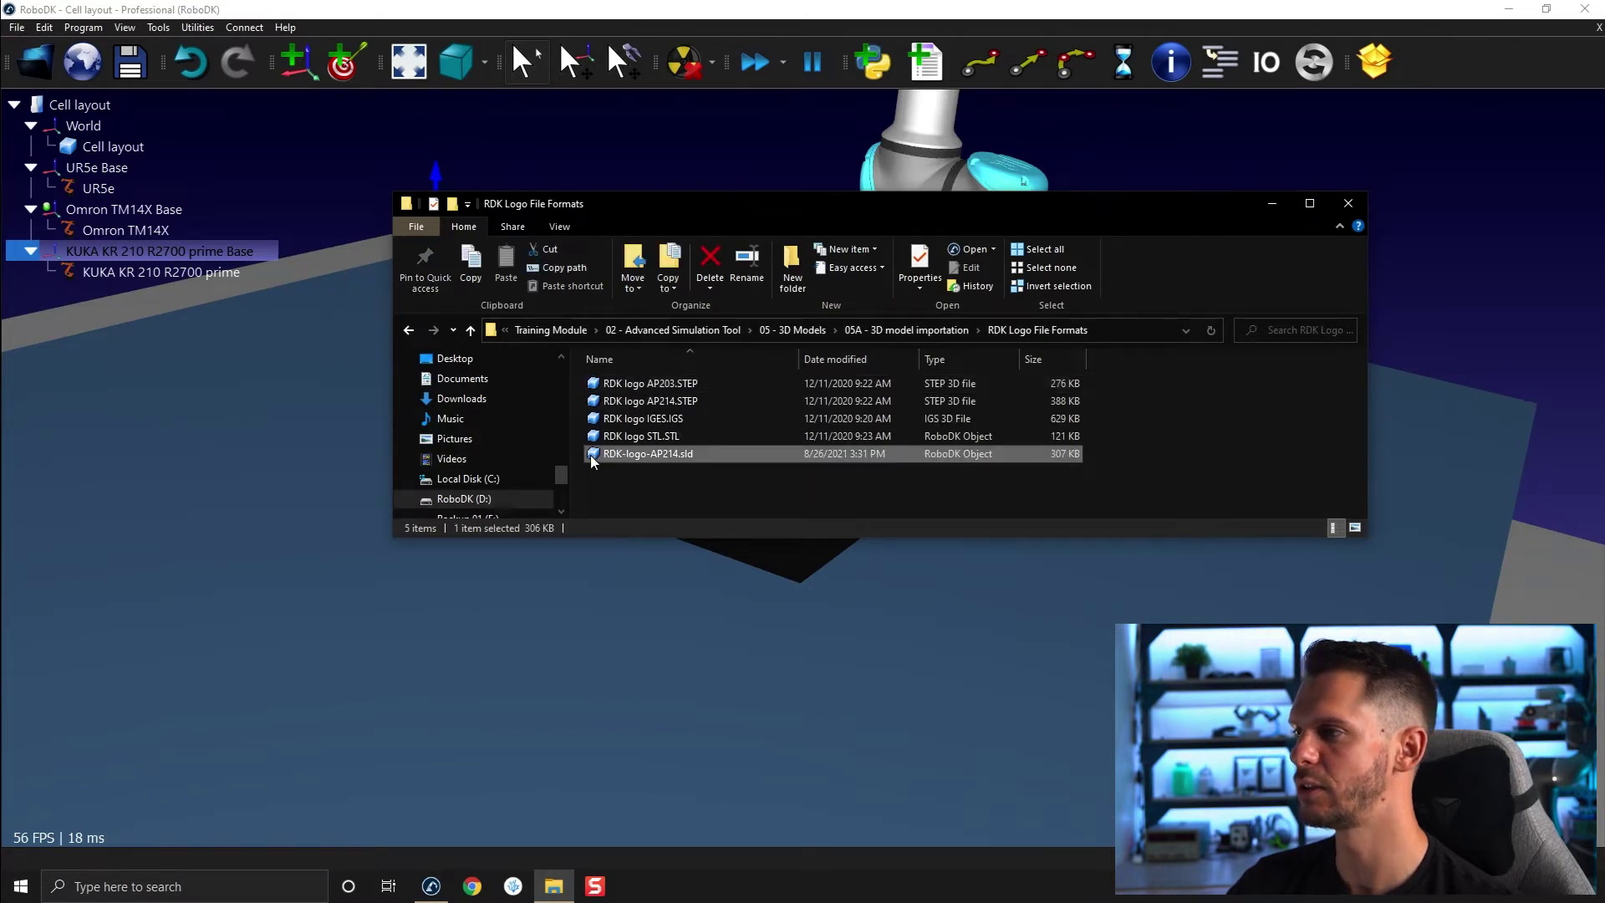
left_click_drag(593, 460, 120, 158)
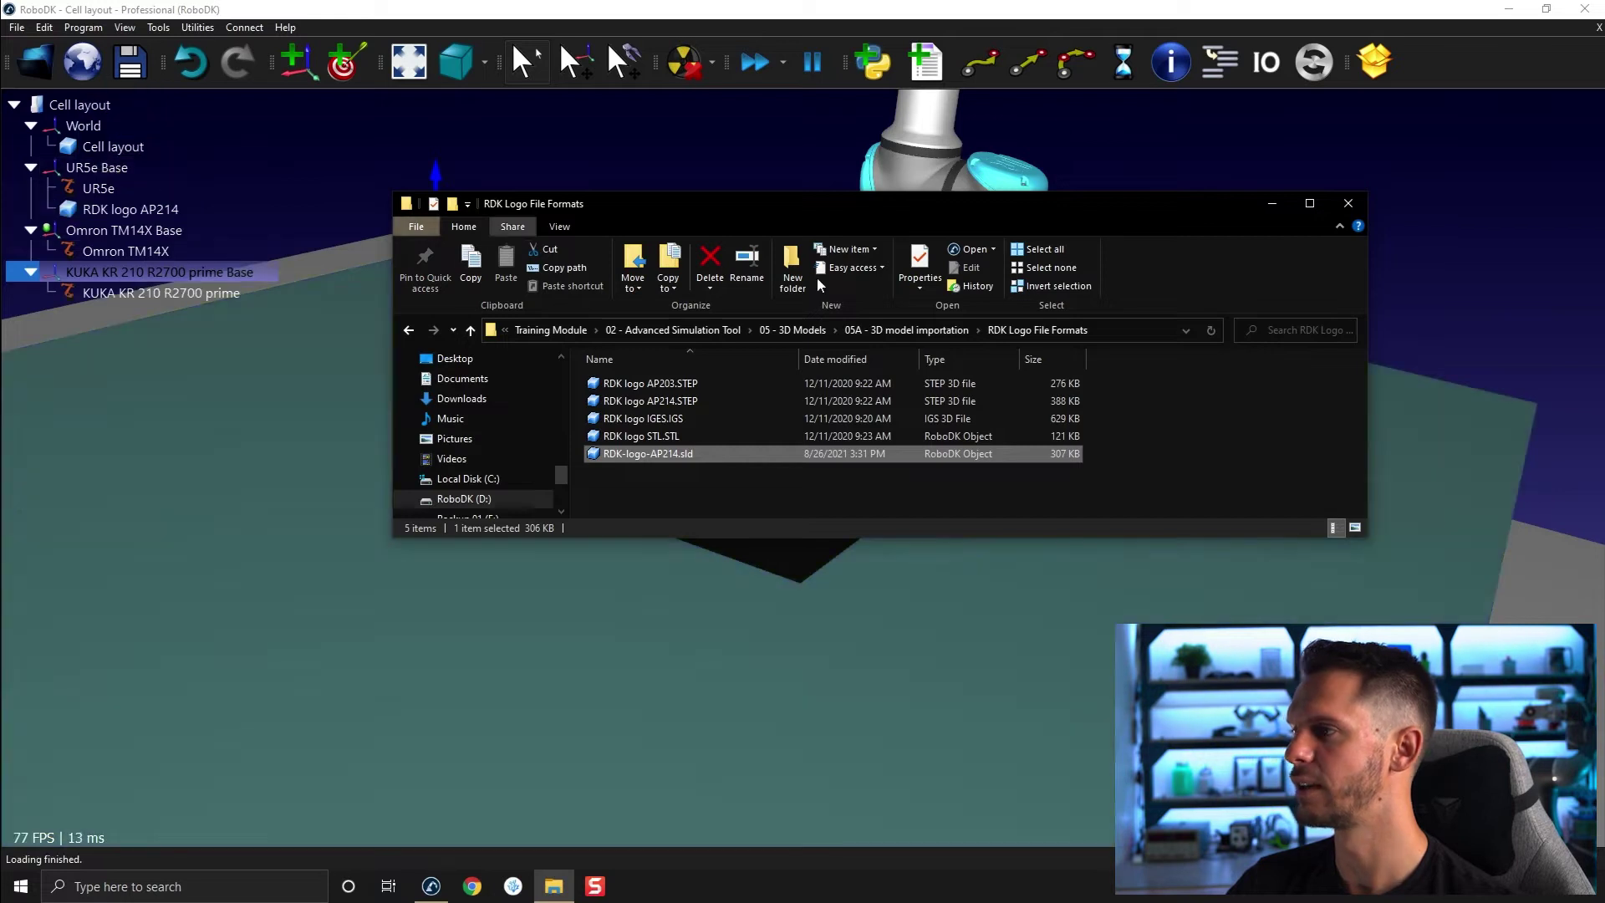
left_click(1265, 204)
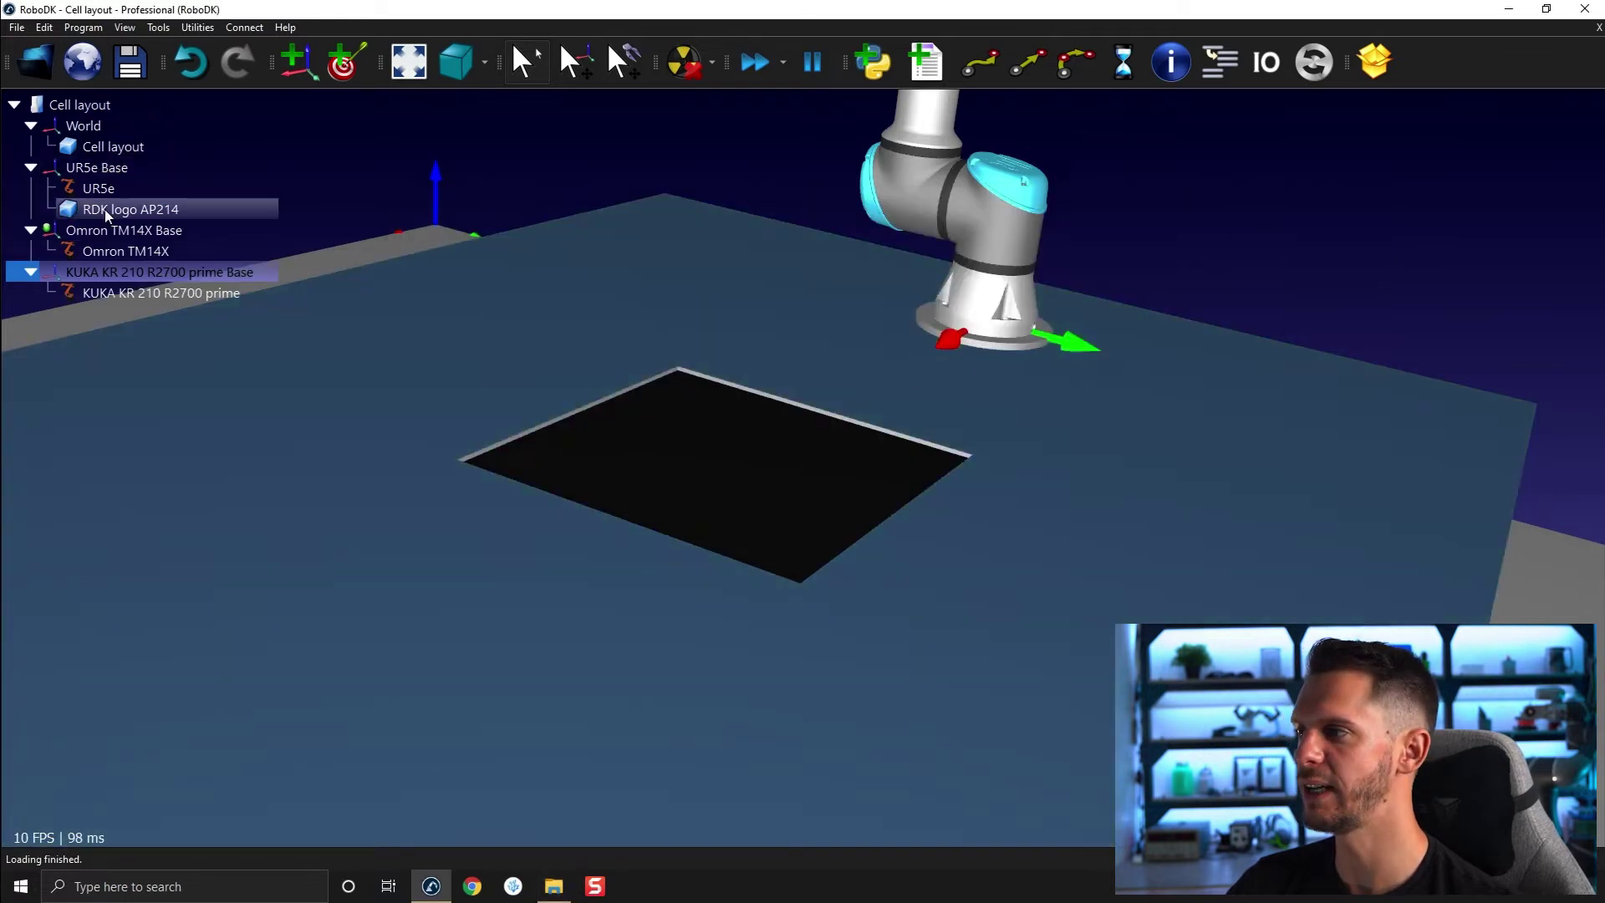
Step: Rotate the RDK logo AP214 geometry 90 degrees about X
double_click(104, 210)
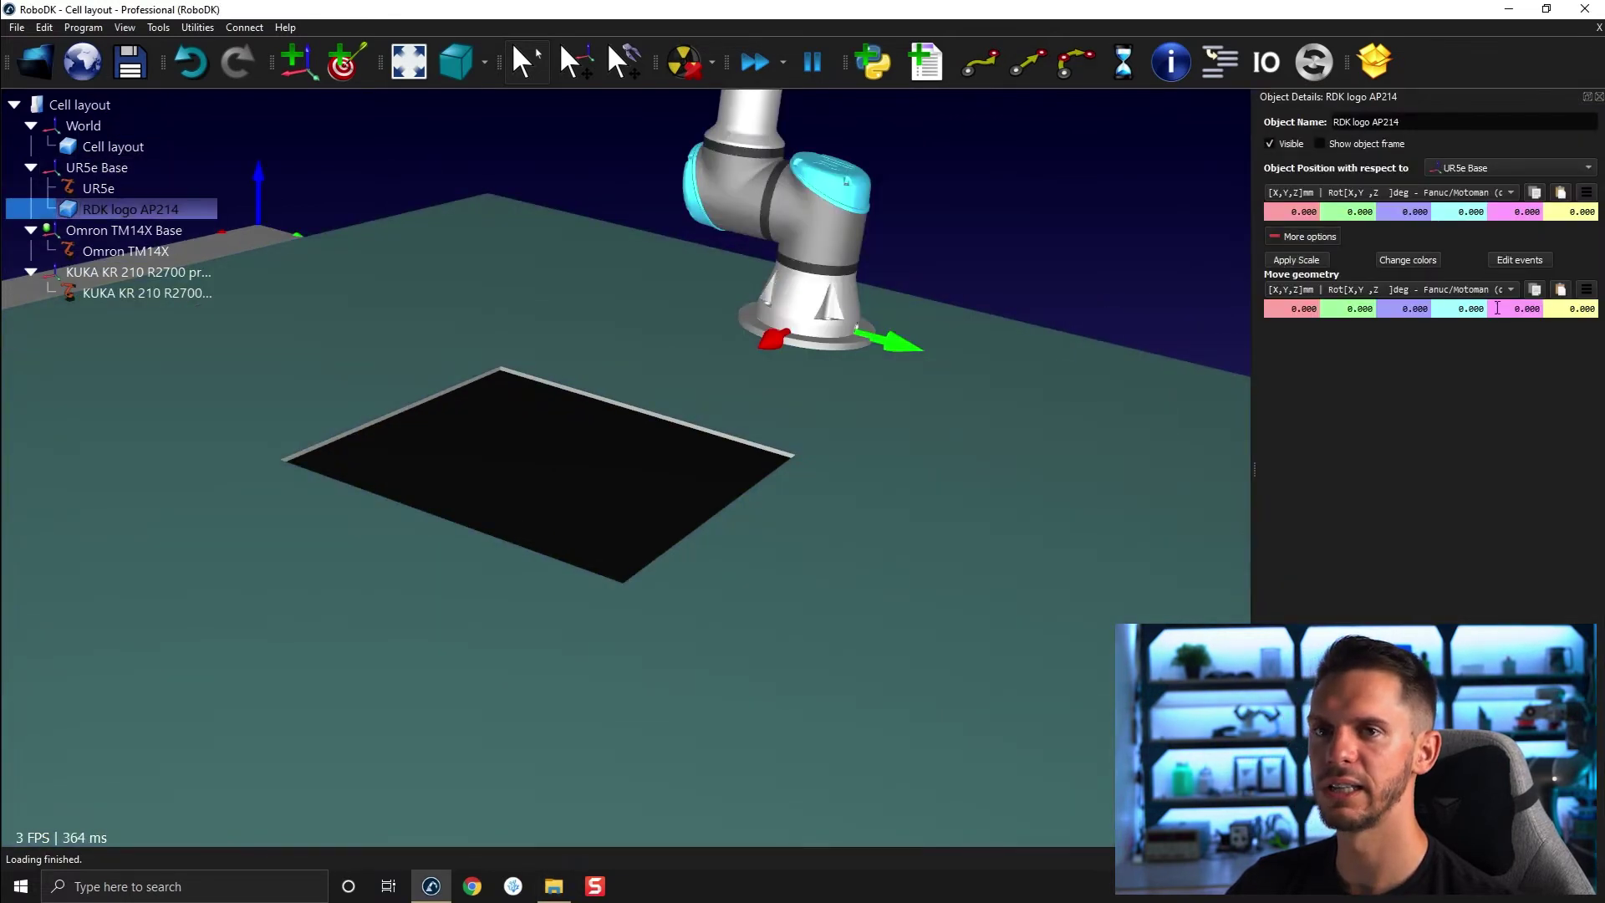
type("-2")
key("Return")
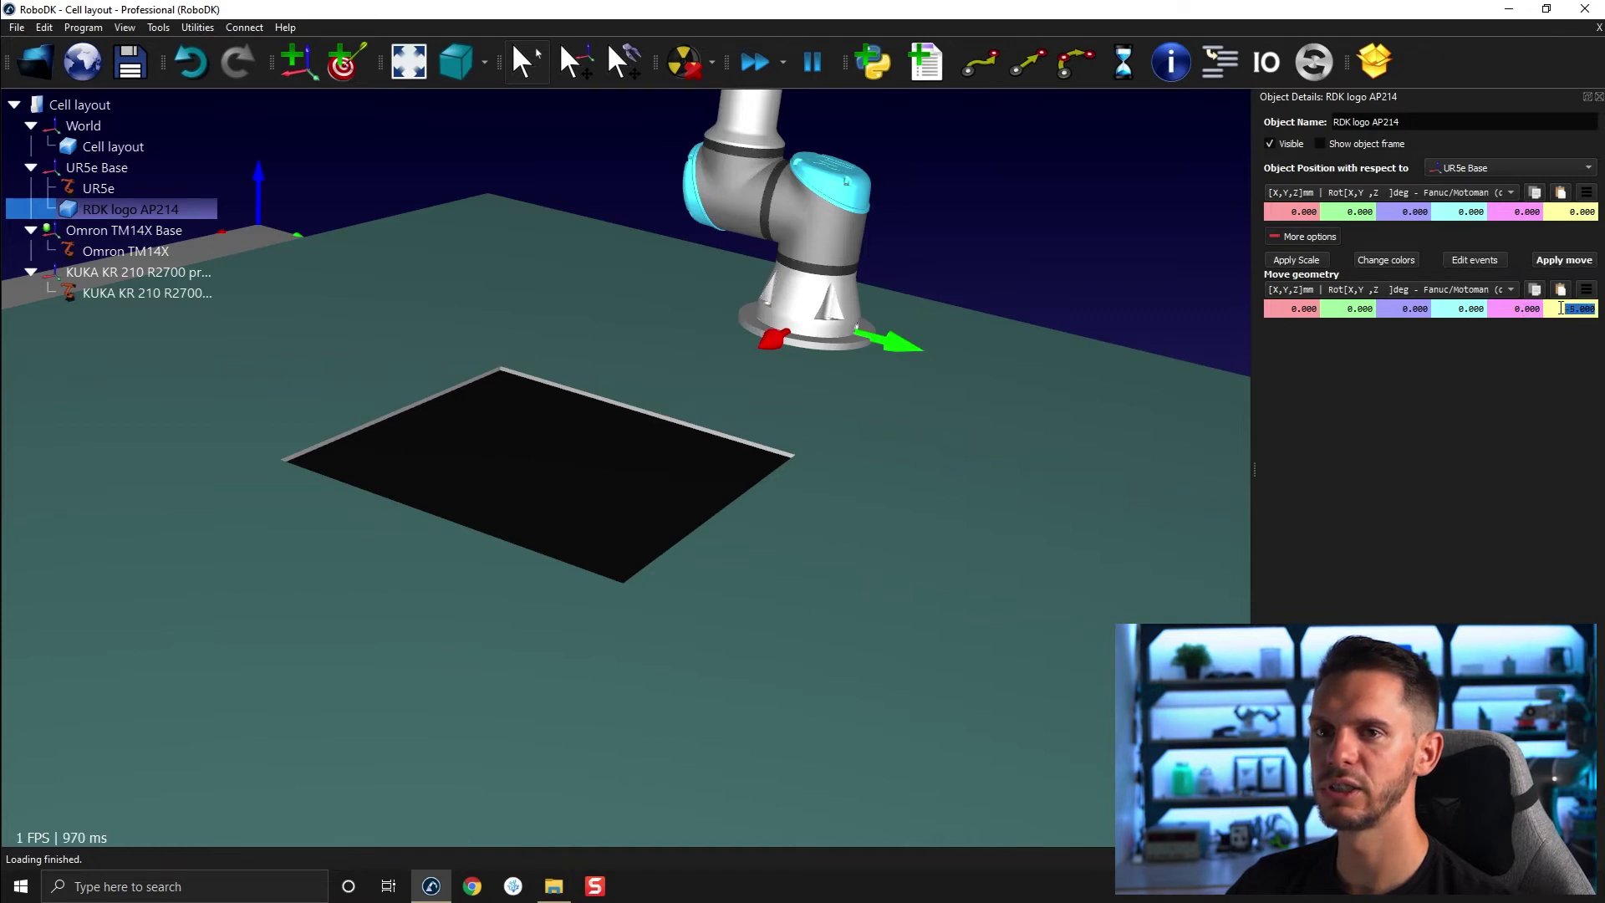
left_click(1465, 309)
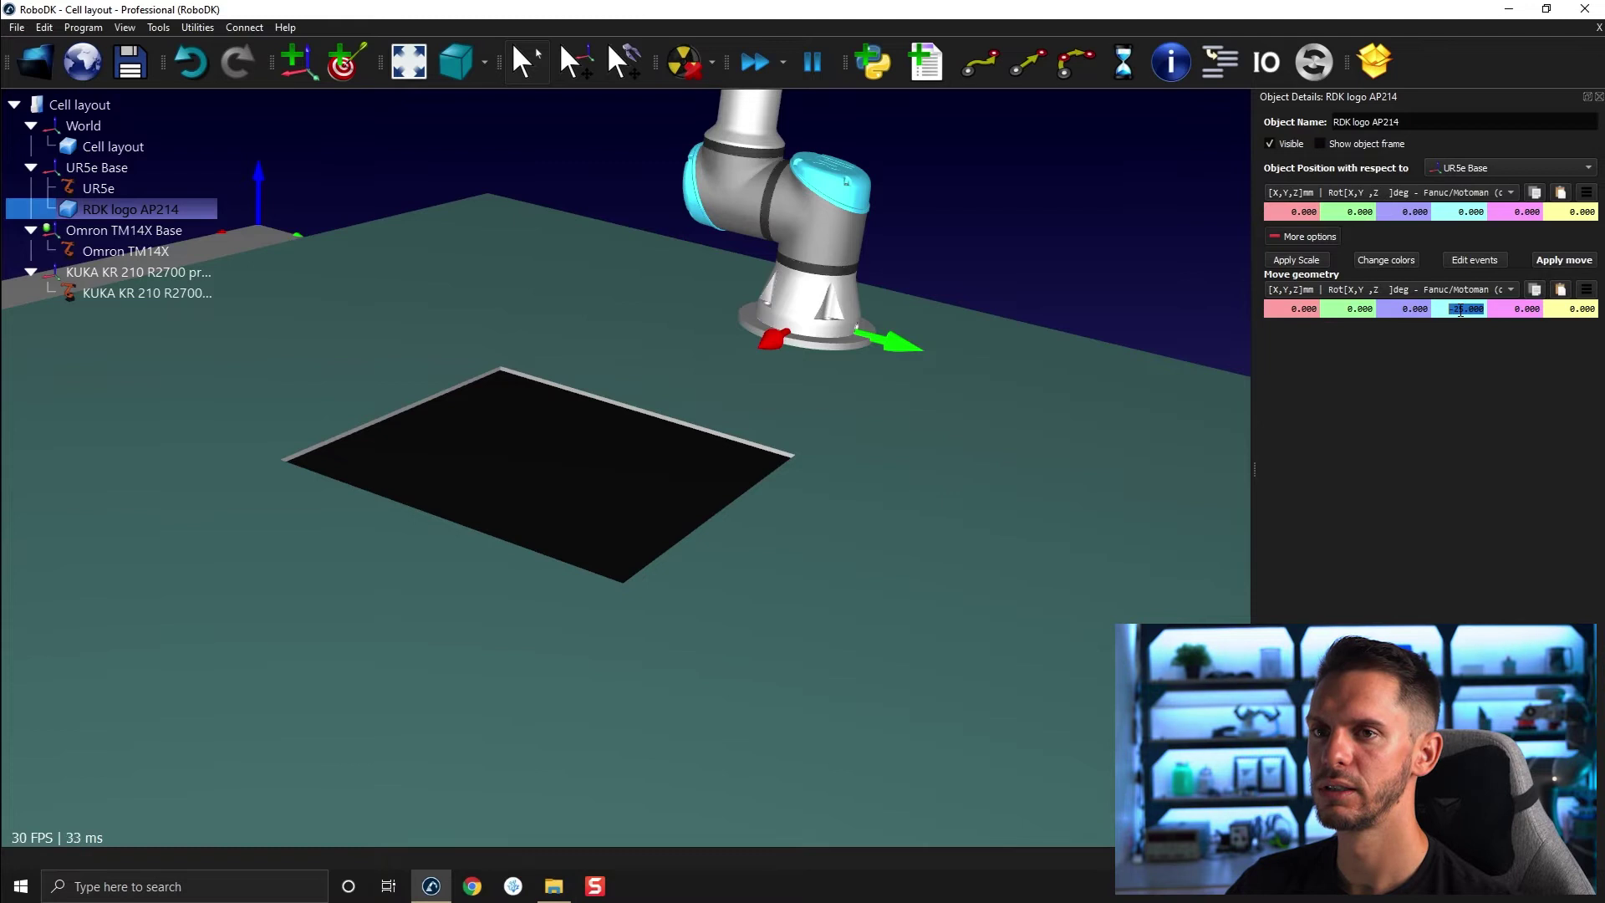
left_click(1564, 259)
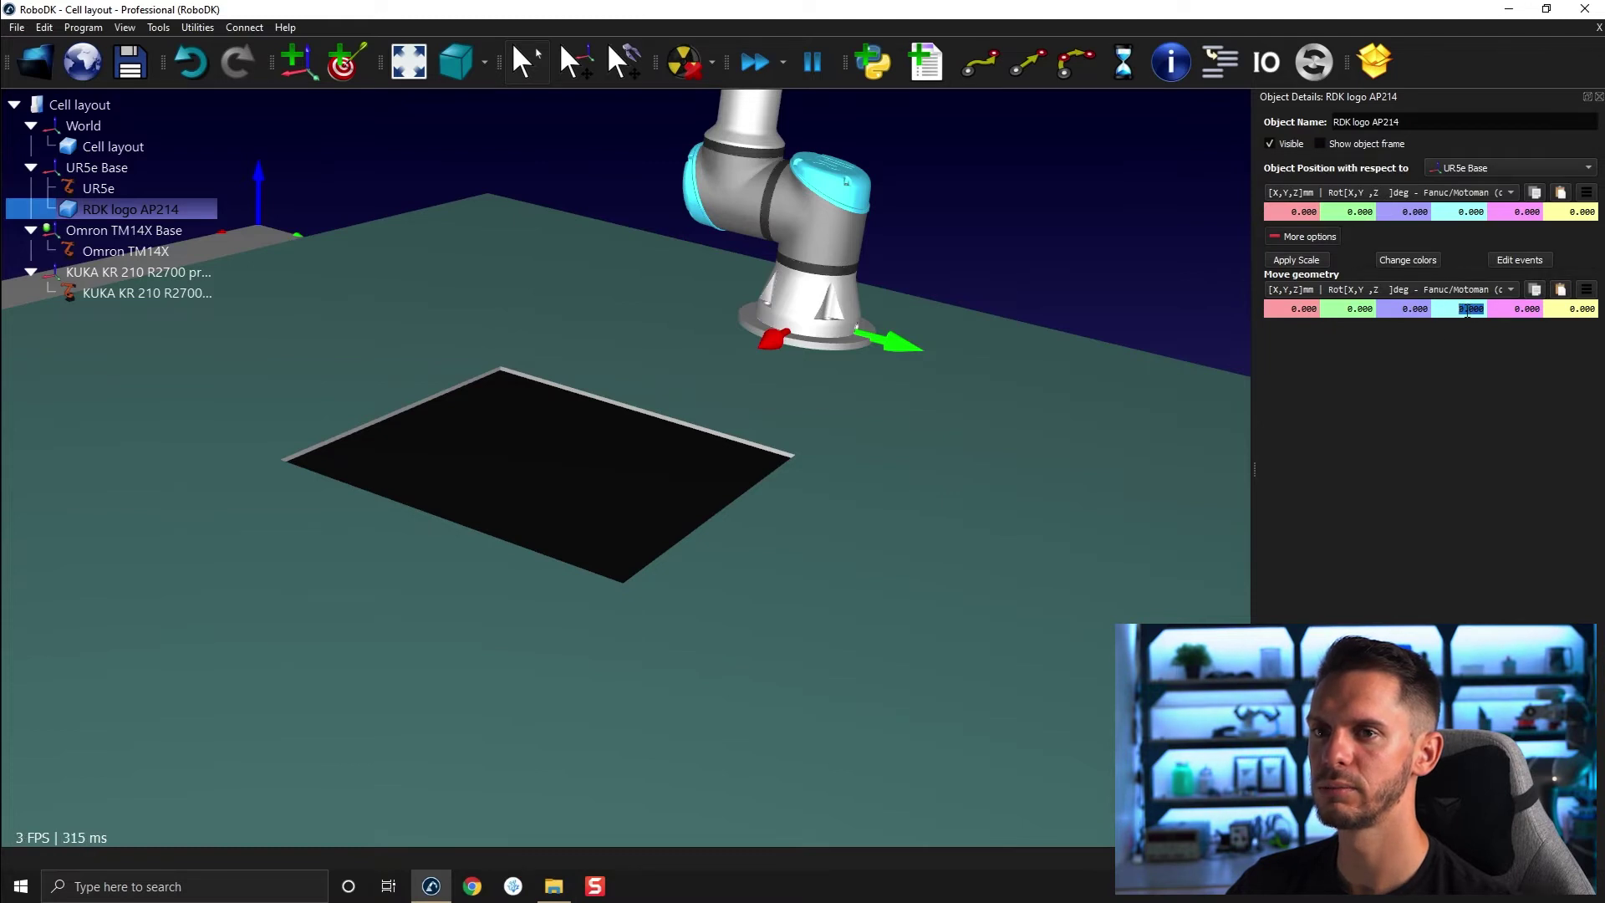
Step: Hide Cell layout to inspect the logo on the UR5e, then show it again
right_click(1088, 428)
left_click(1129, 448)
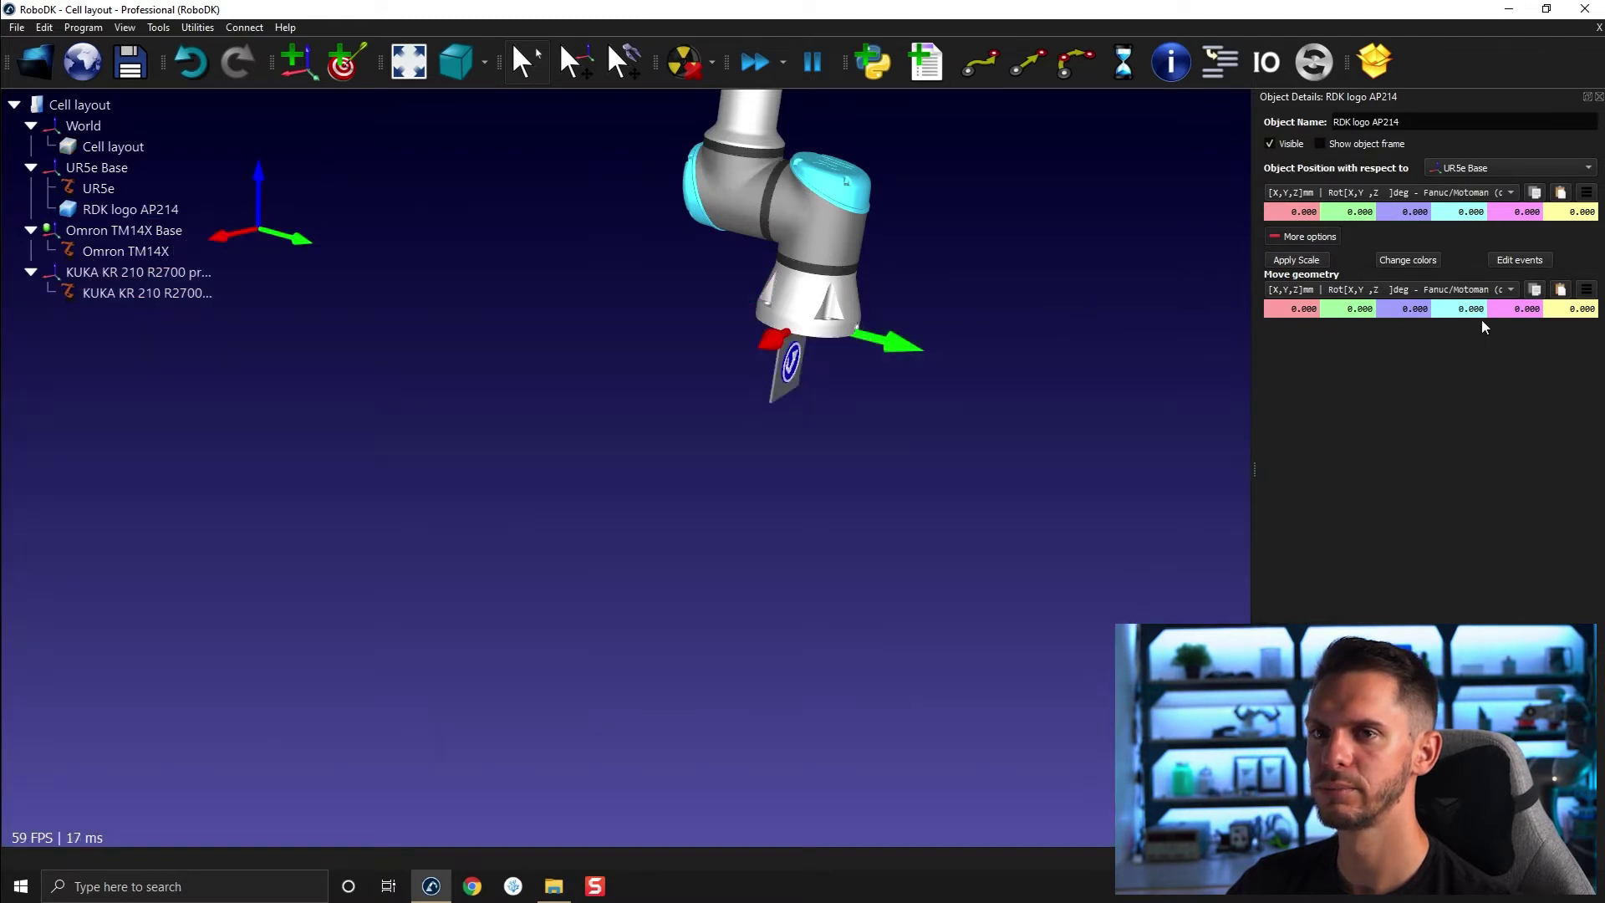
scroll(1469, 314, "up", 2)
scroll(1464, 311, "up", 1)
scroll(1464, 310, "up", 1)
scroll(1464, 308, "up", 2)
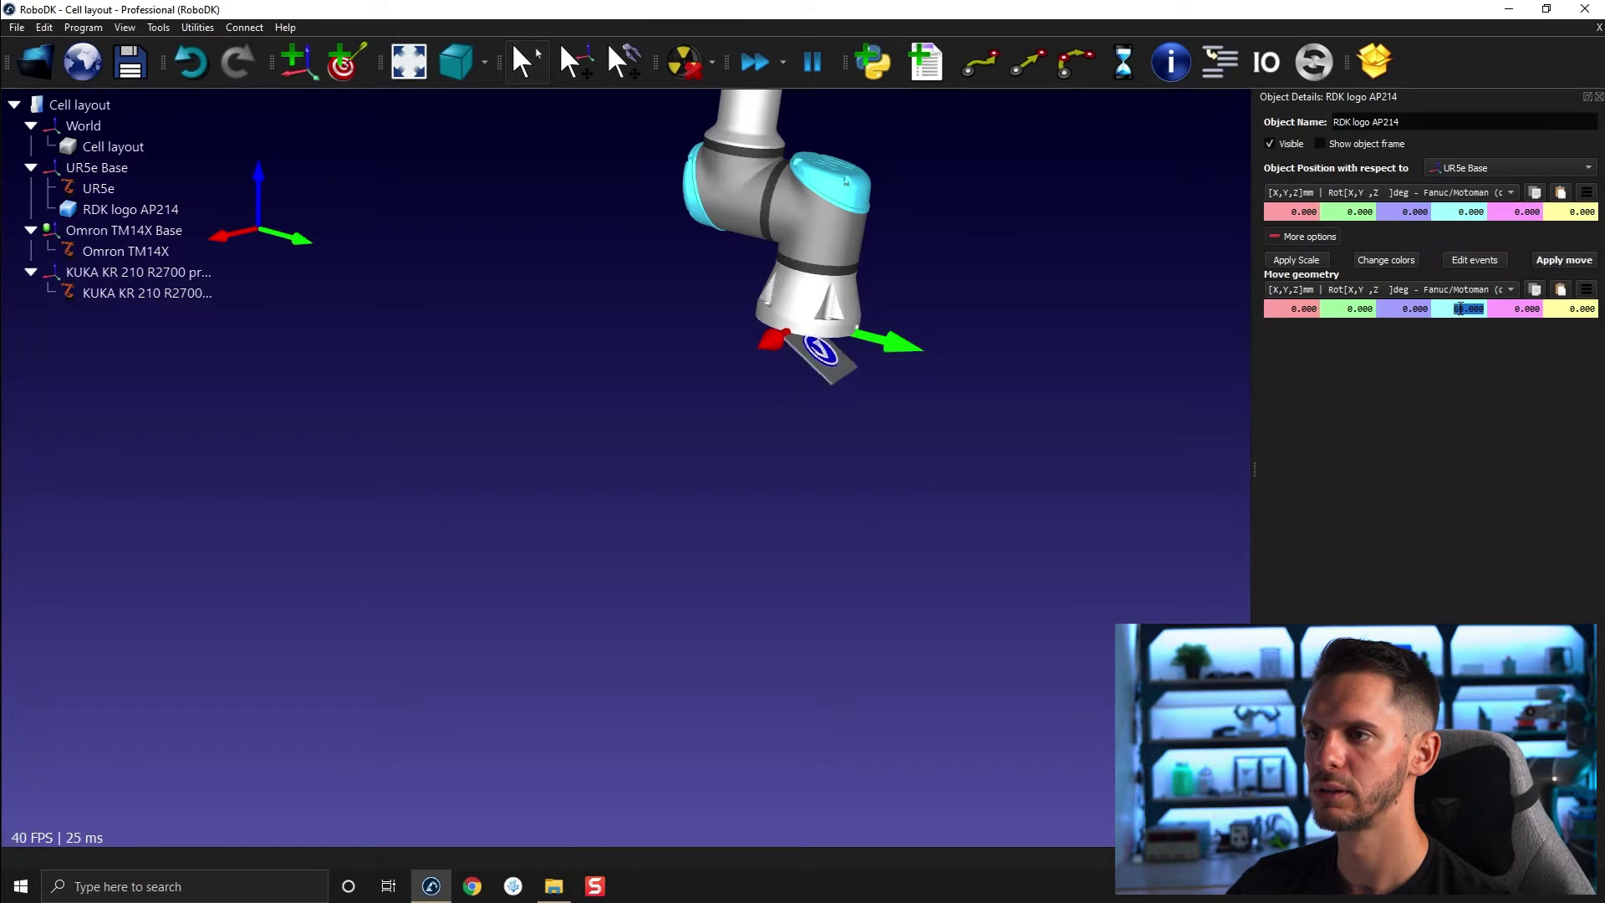
left_click_drag(909, 374, 853, 458)
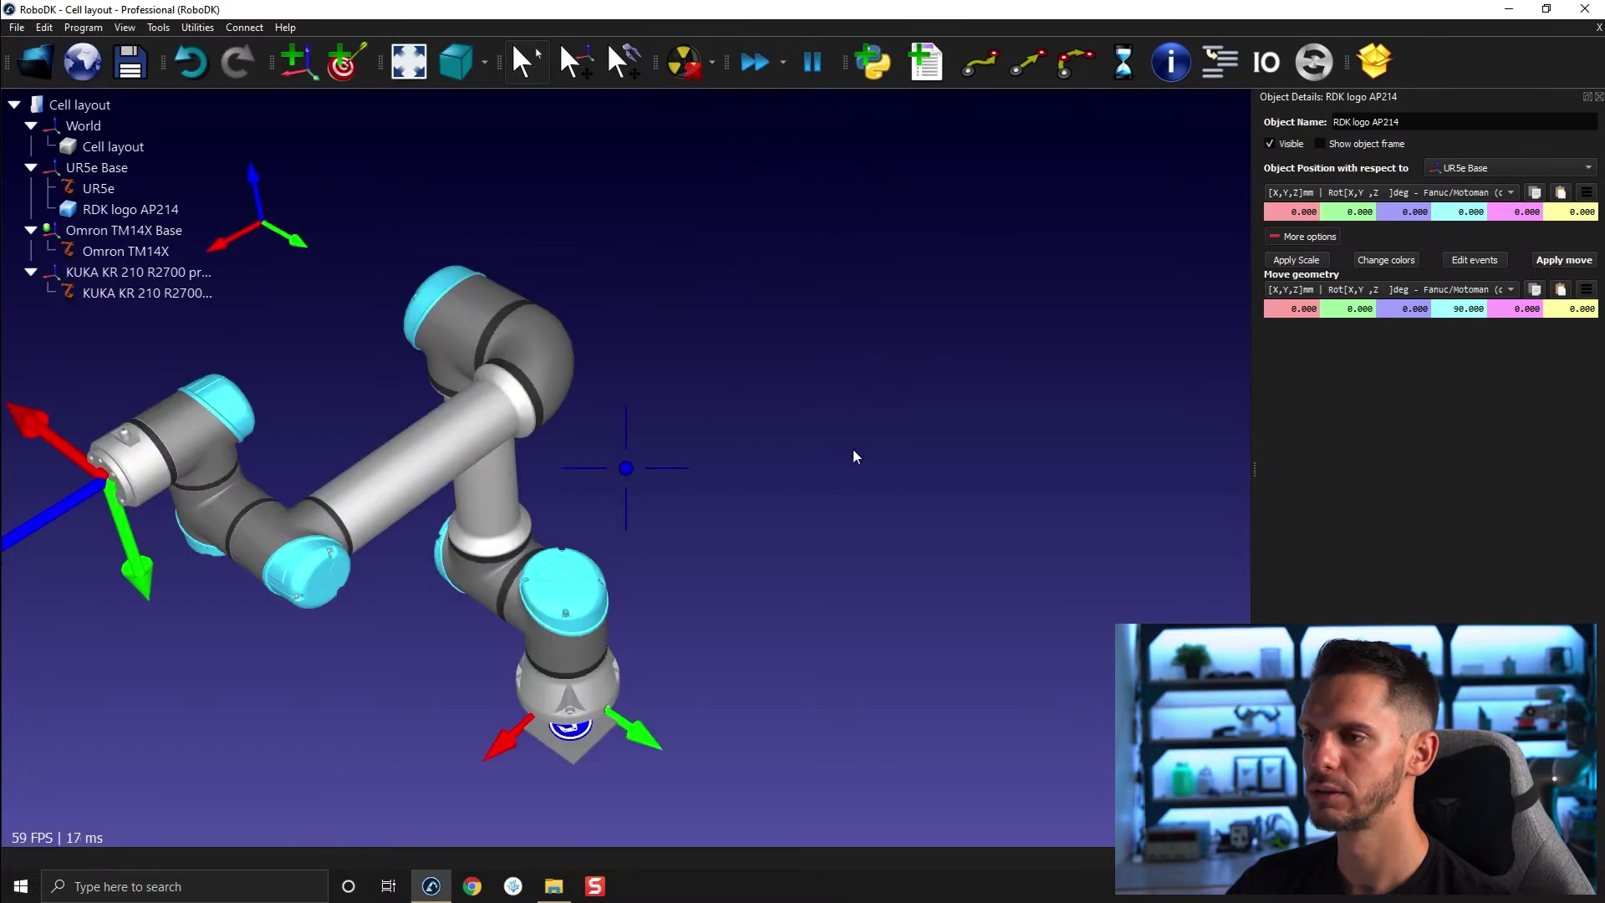
right_click_drag(668, 599, 809, 402)
scroll(814, 439, "down", 3)
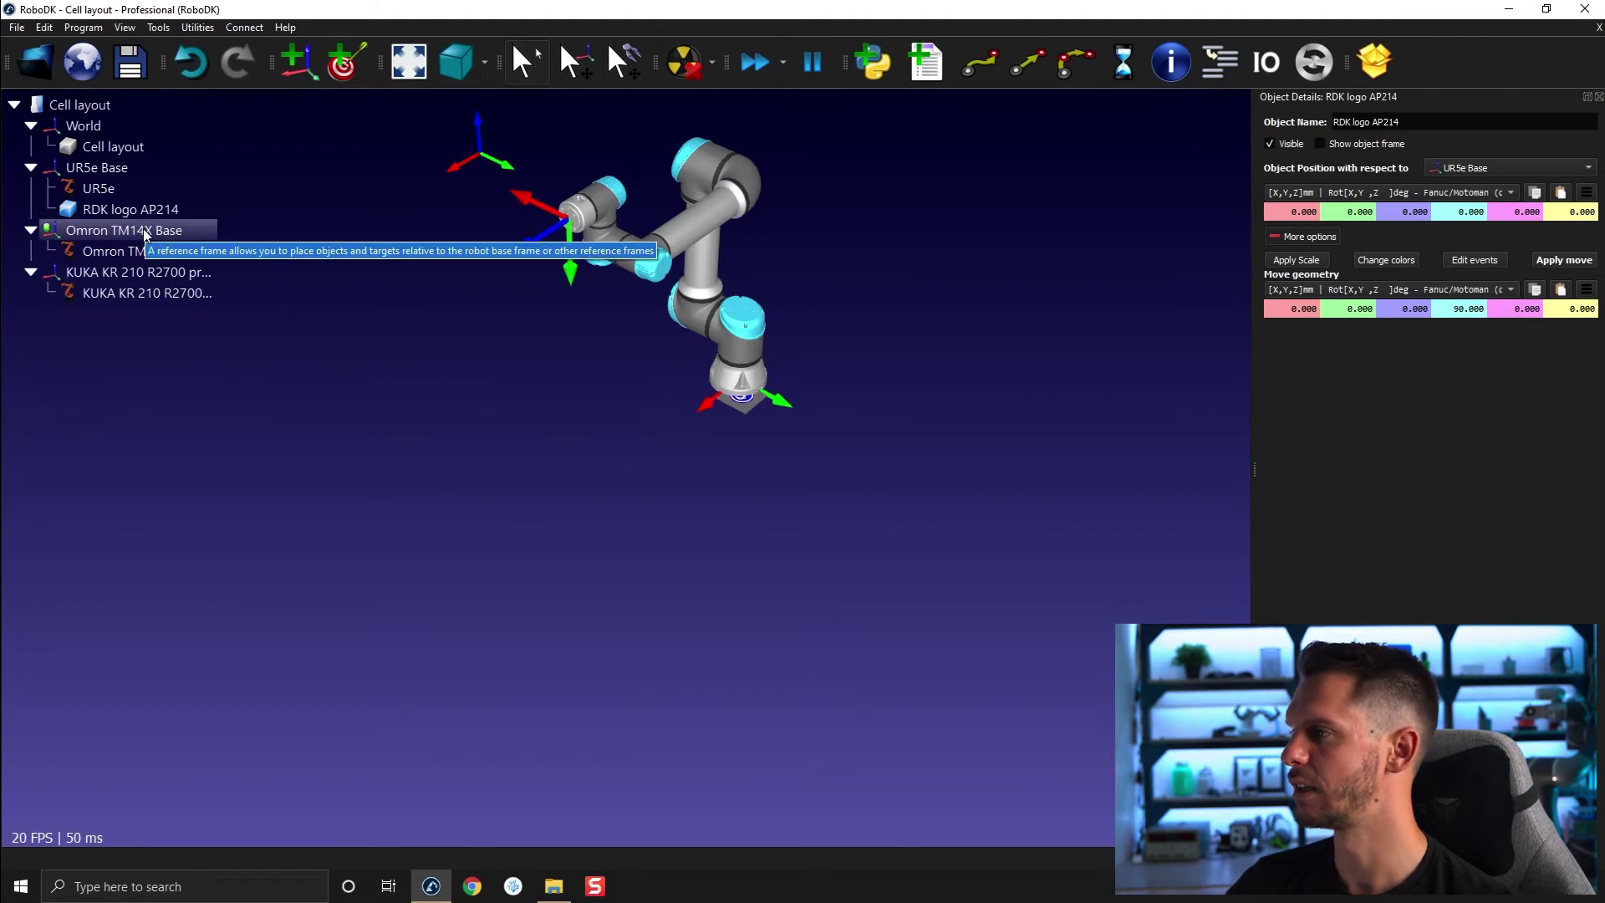
right_click(102, 147)
key("Escape")
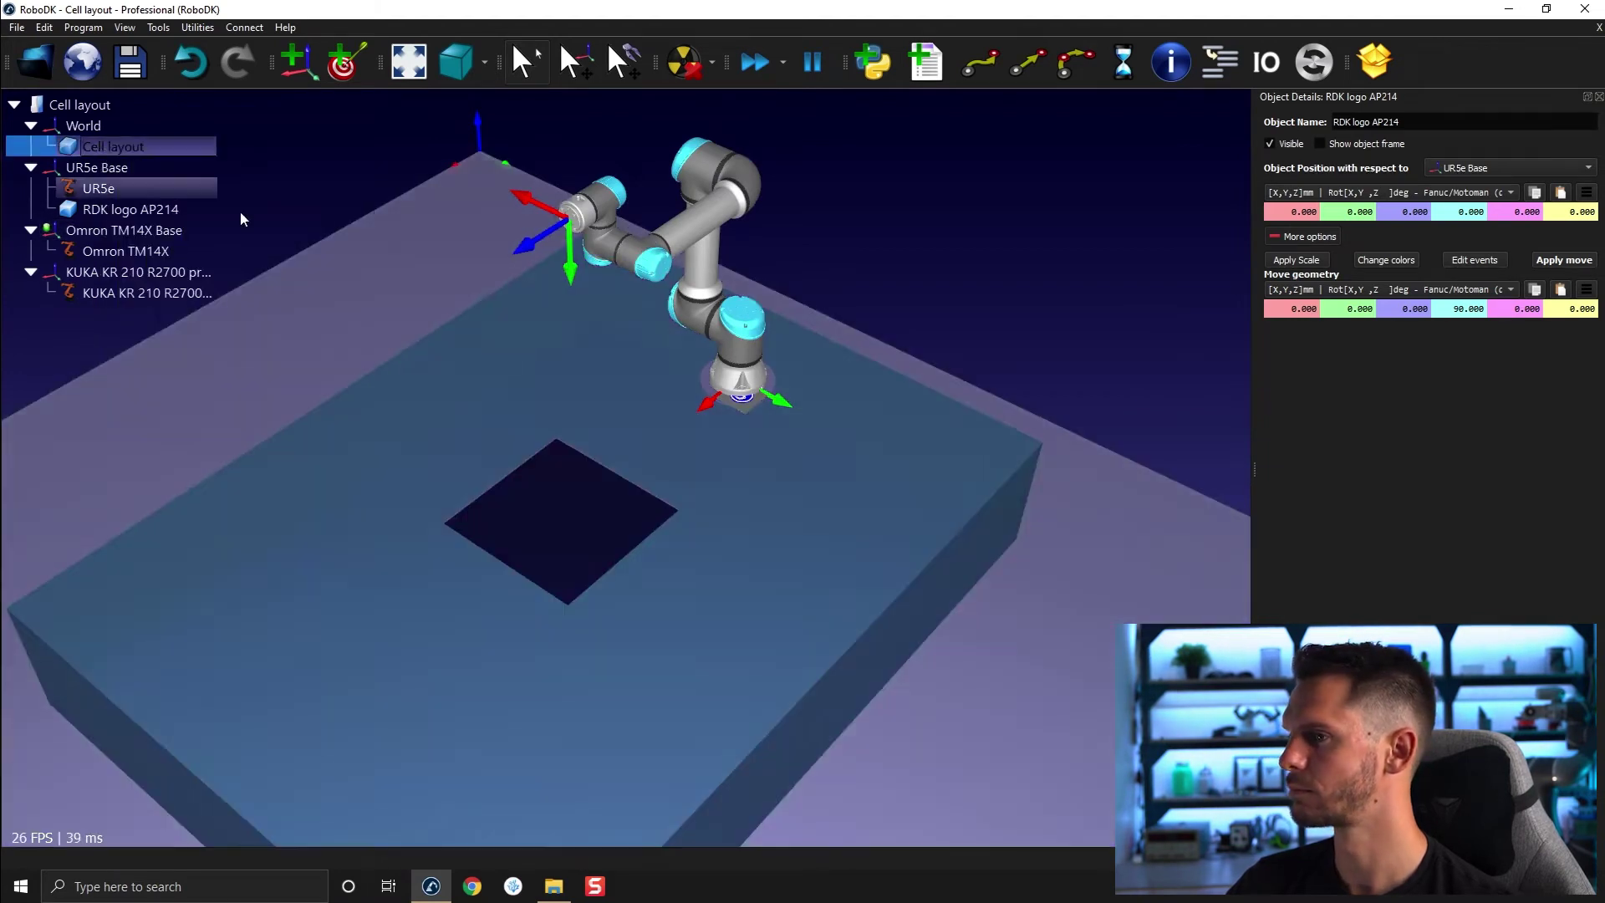
scroll(754, 427, "up", 3)
scroll(745, 400, "up", 3)
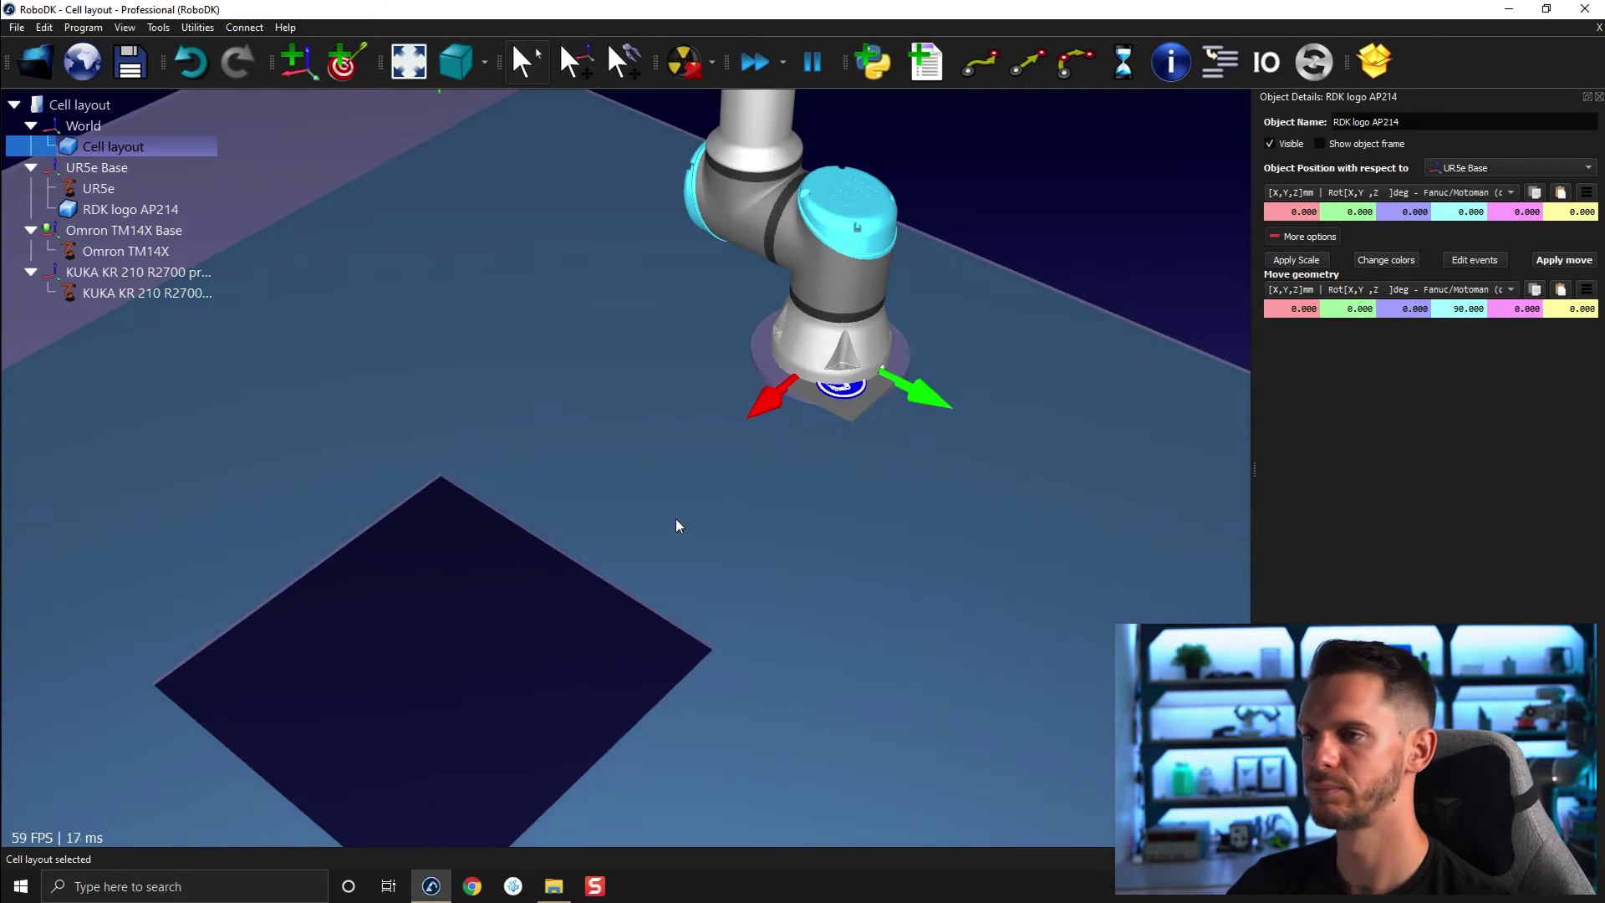
scroll(677, 519, "down", 3)
scroll(754, 500, "up", 2)
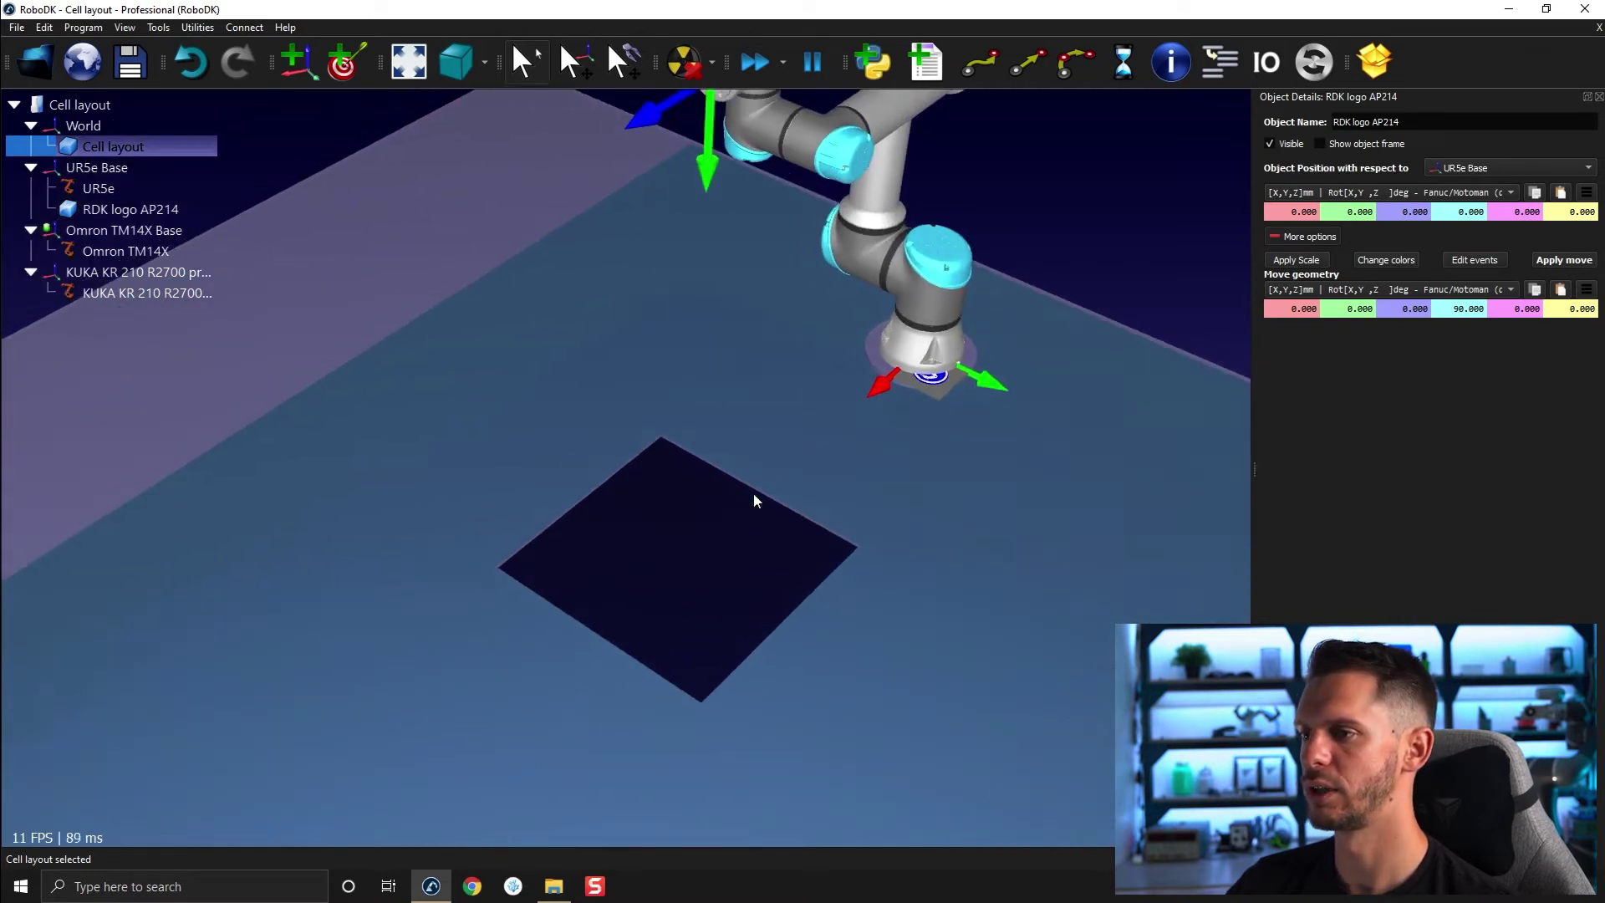
left_click(1300, 260)
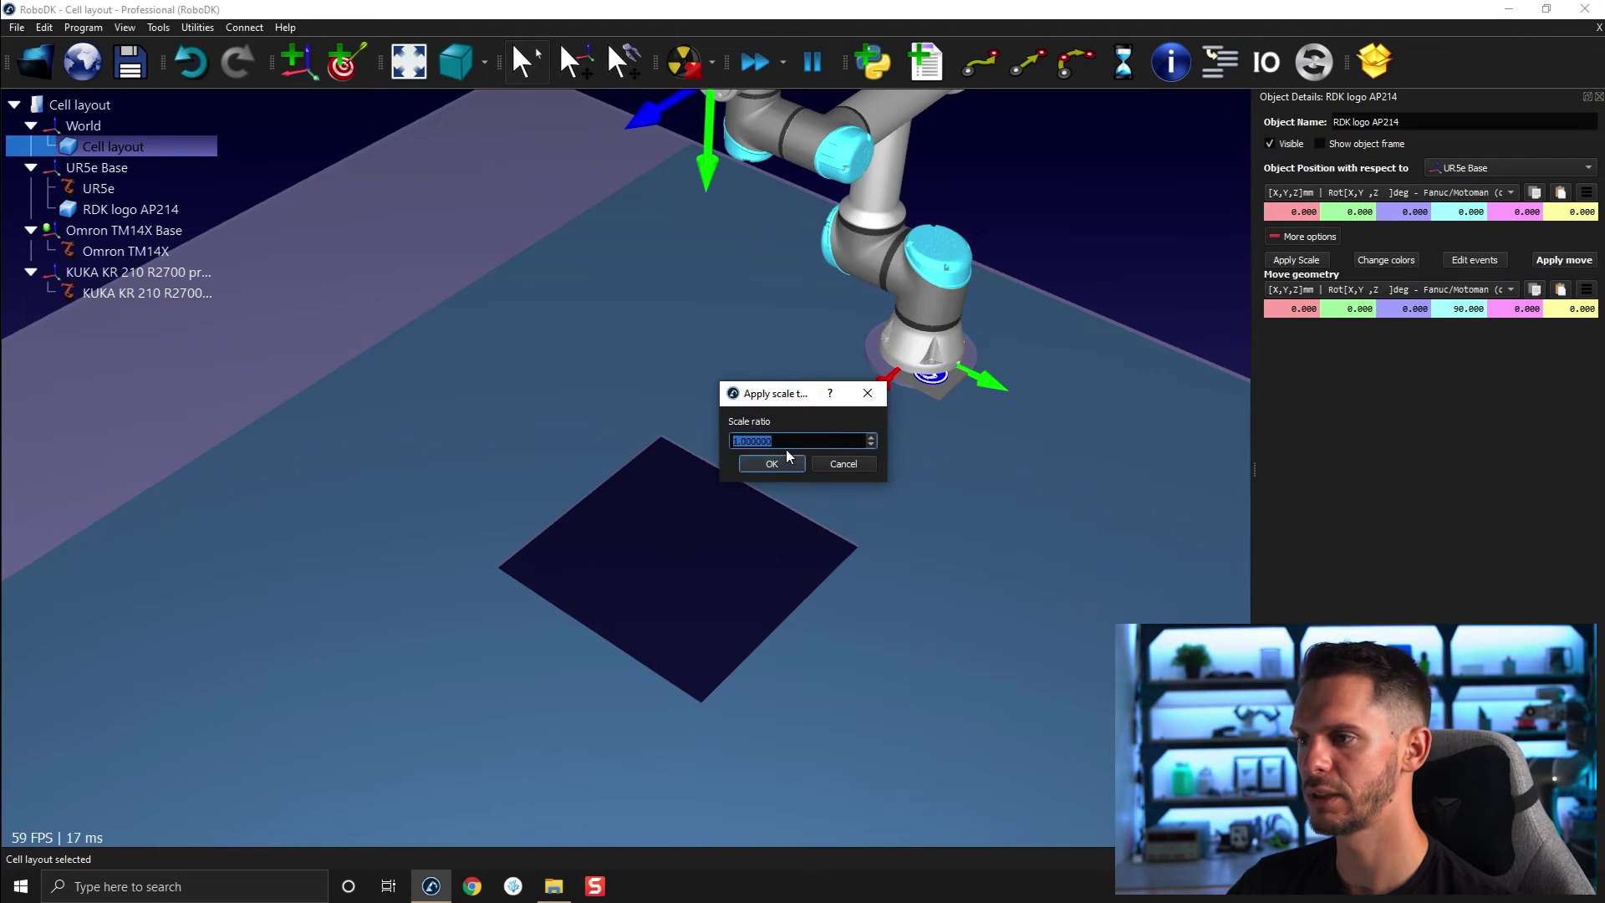
type("4")
Step: Confirm the logo scaling, then delete the logo plate and restore it with undo
key("Return")
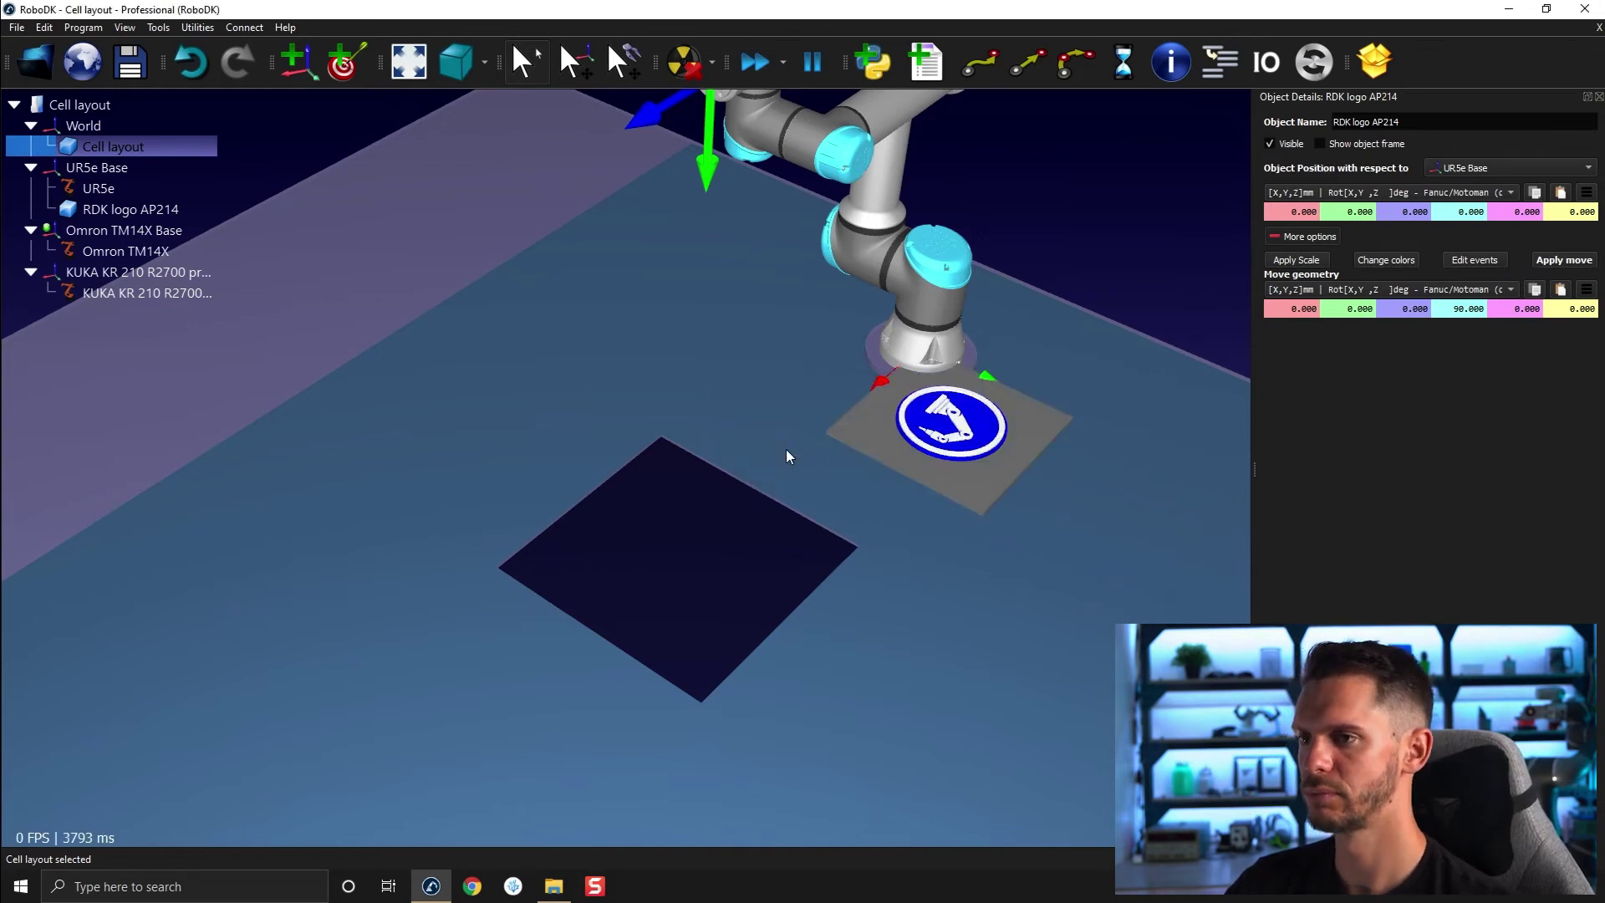
mouse_move(902, 441)
left_mouse_down()
mouse_move(859, 552)
mouse_move(866, 455)
left_mouse_up()
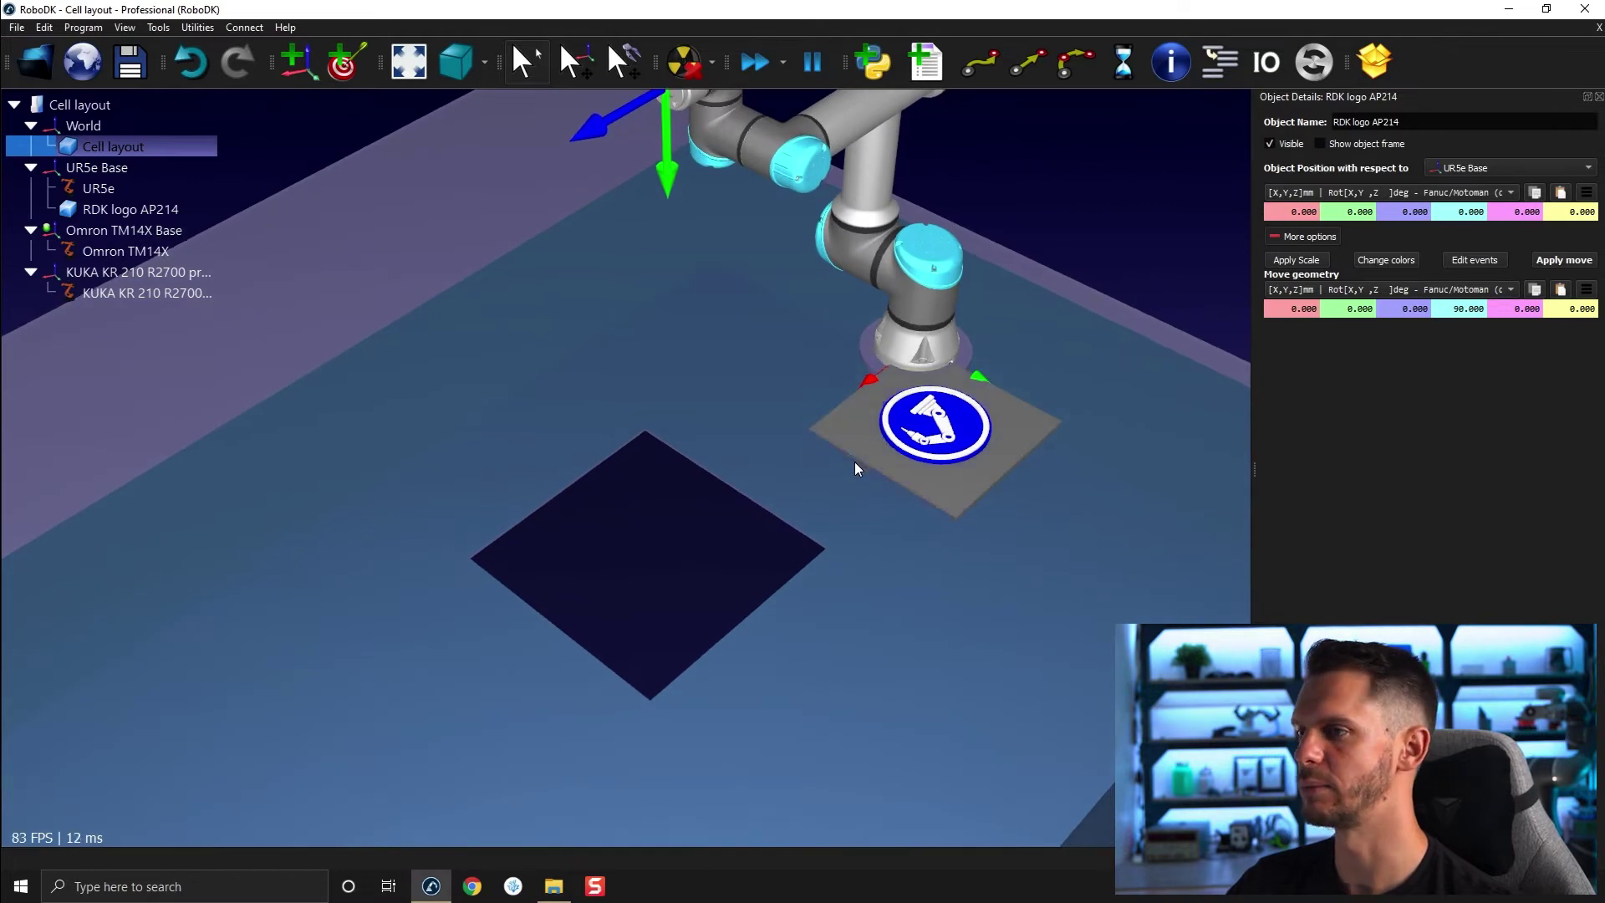
left_click(851, 444)
scroll(680, 459, "up", 2)
scroll(841, 449, "up", 2)
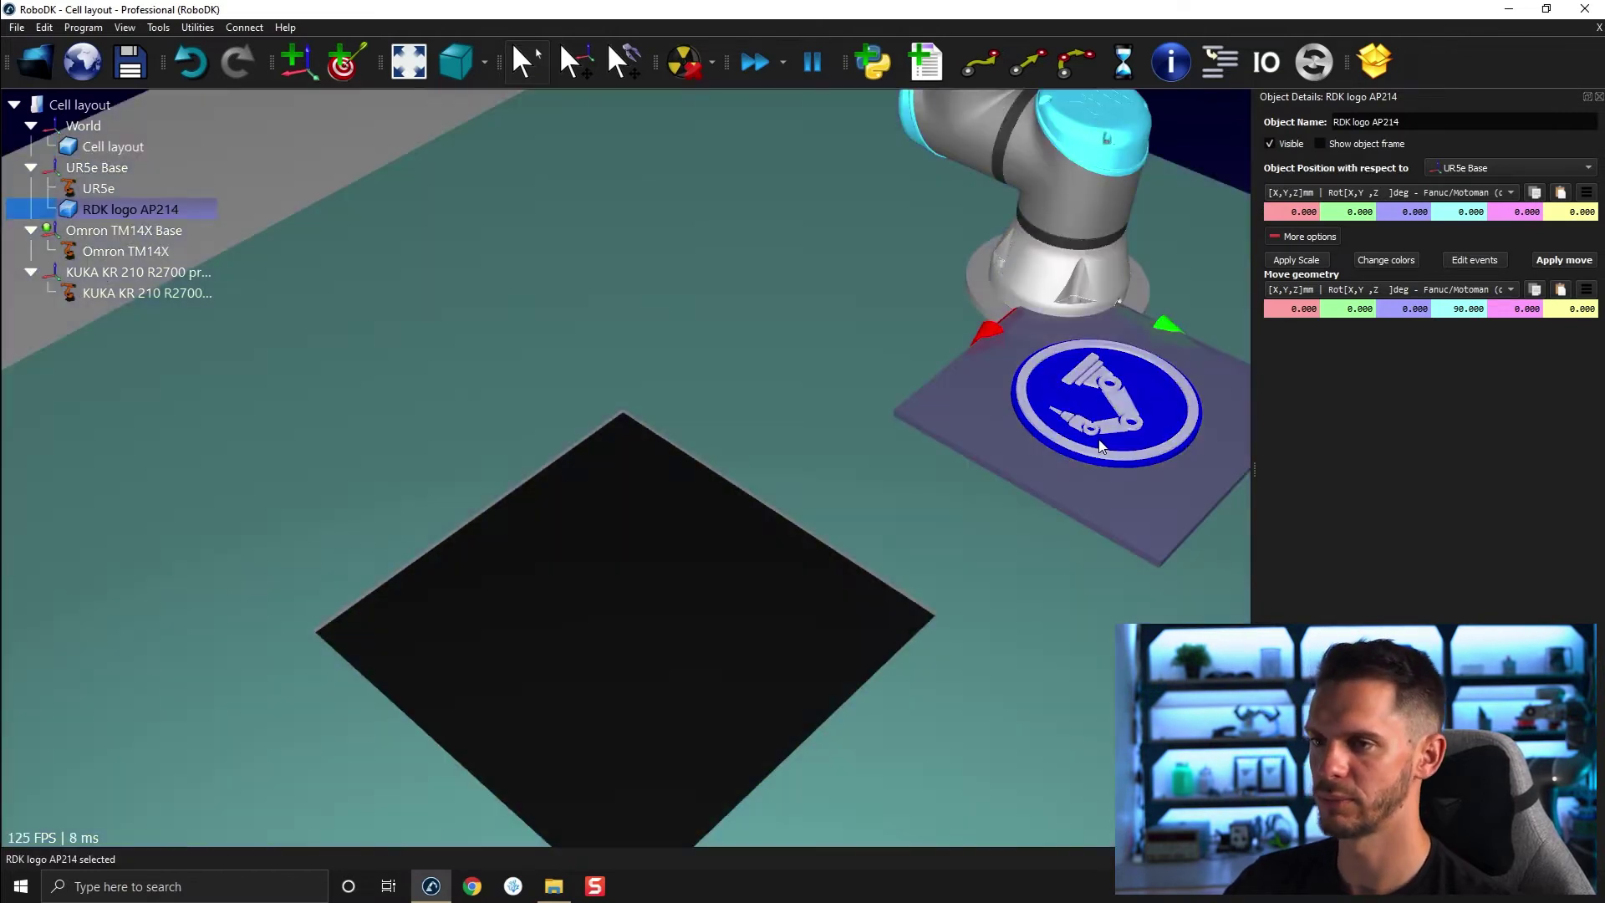
key("Delete")
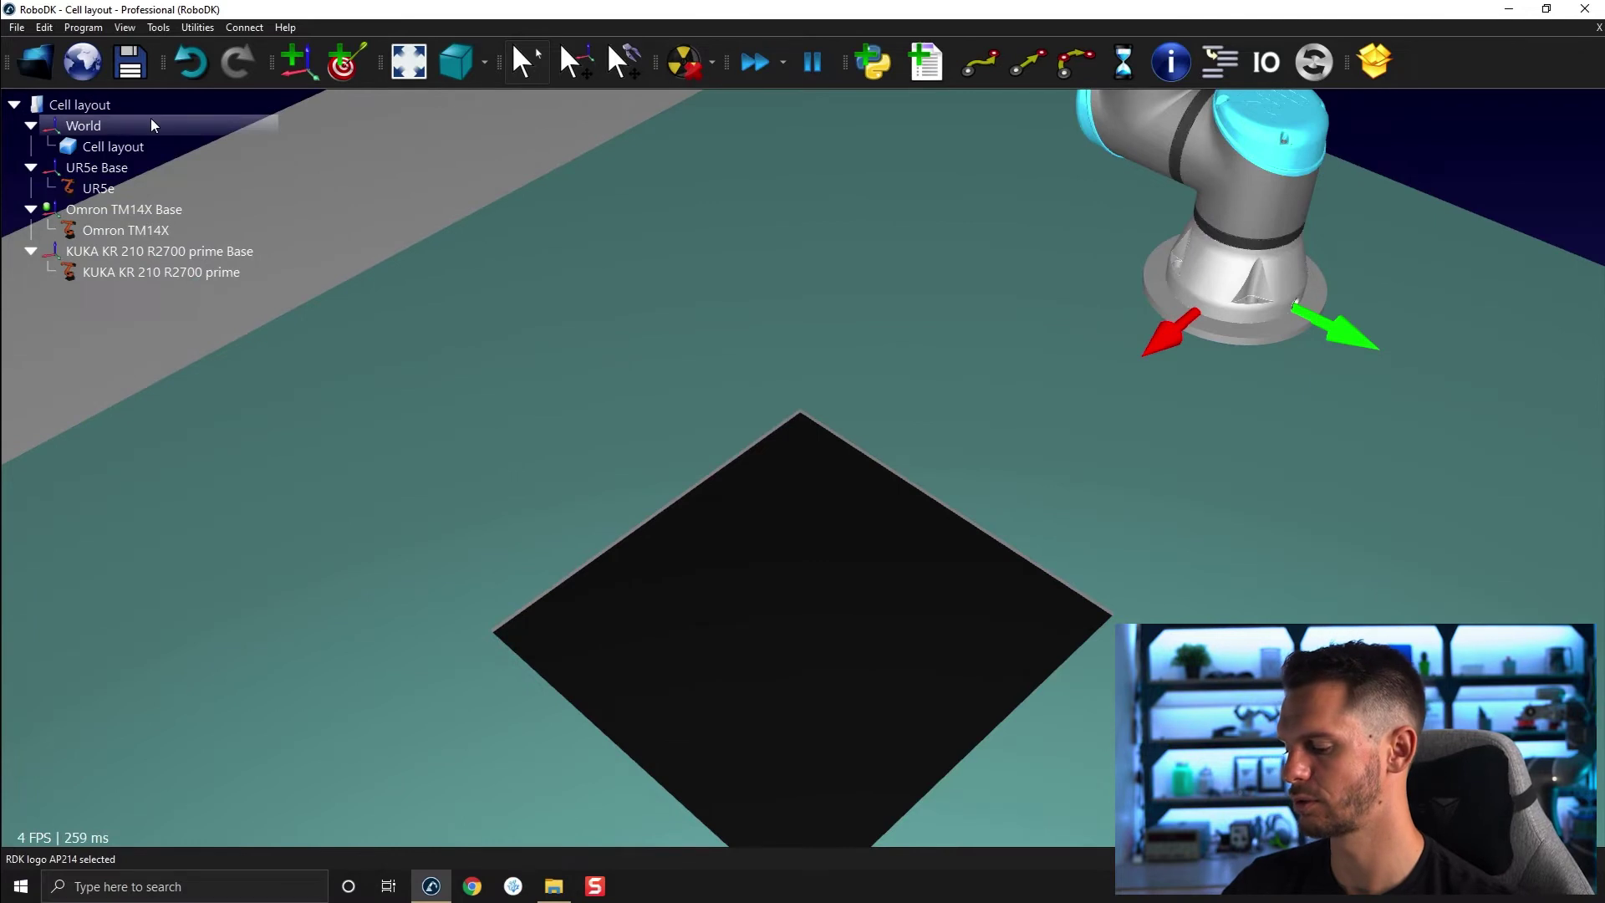
key("ctrl+z")
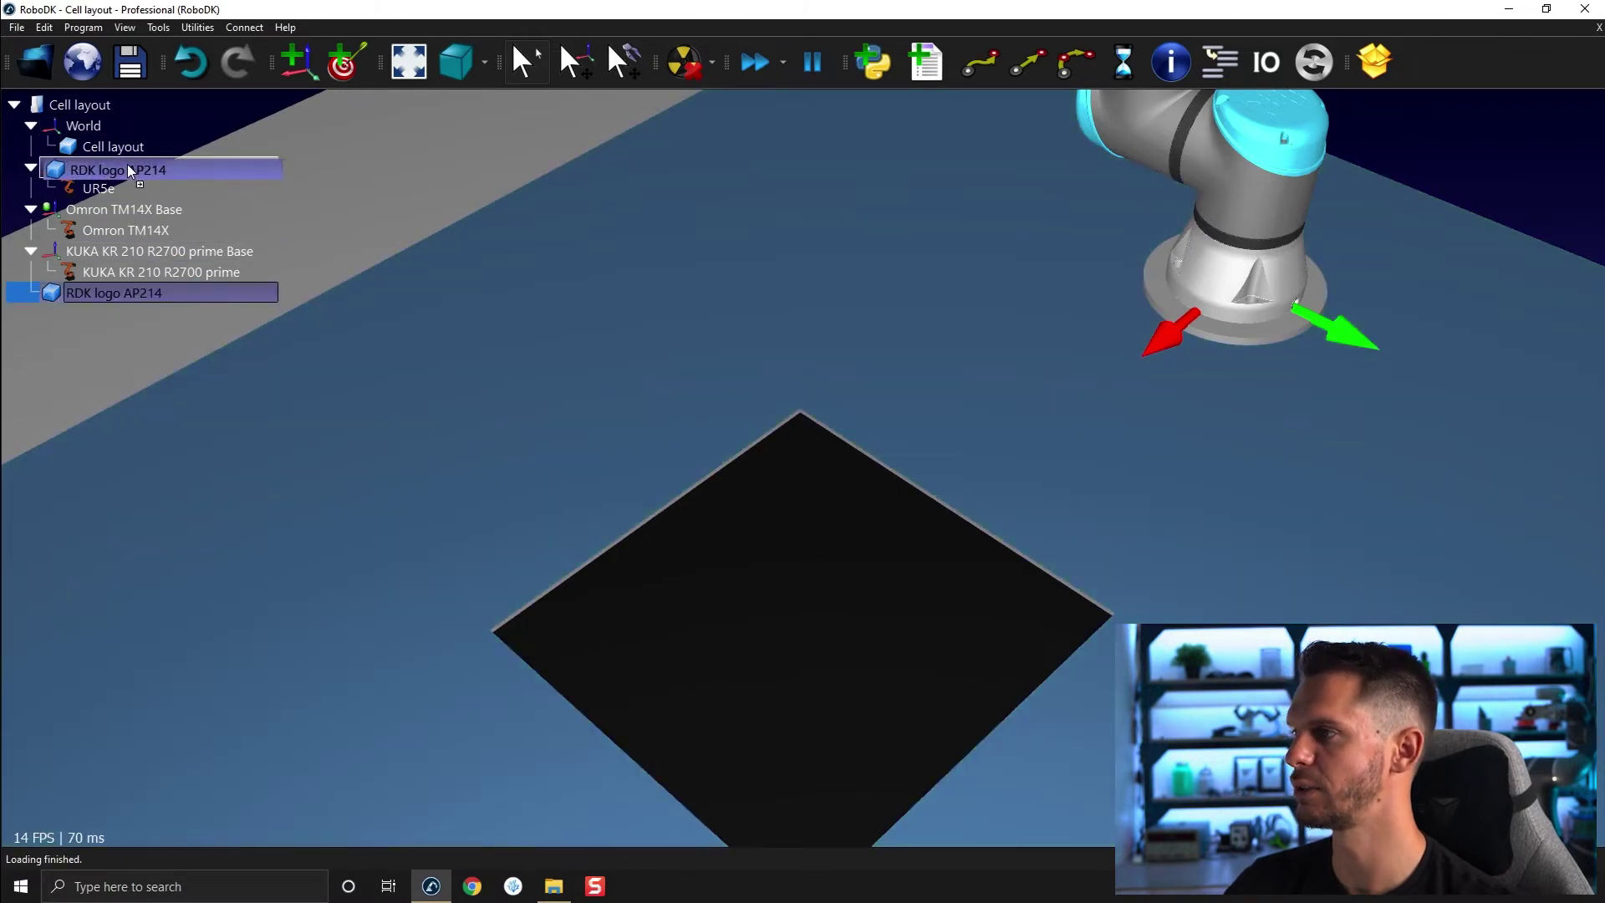
Step: Attach RDK logo AP214 to the UR5e base, rotate it Rx 90, and scale it by 5
left_click_drag(123, 290, 126, 170)
double_click(113, 210)
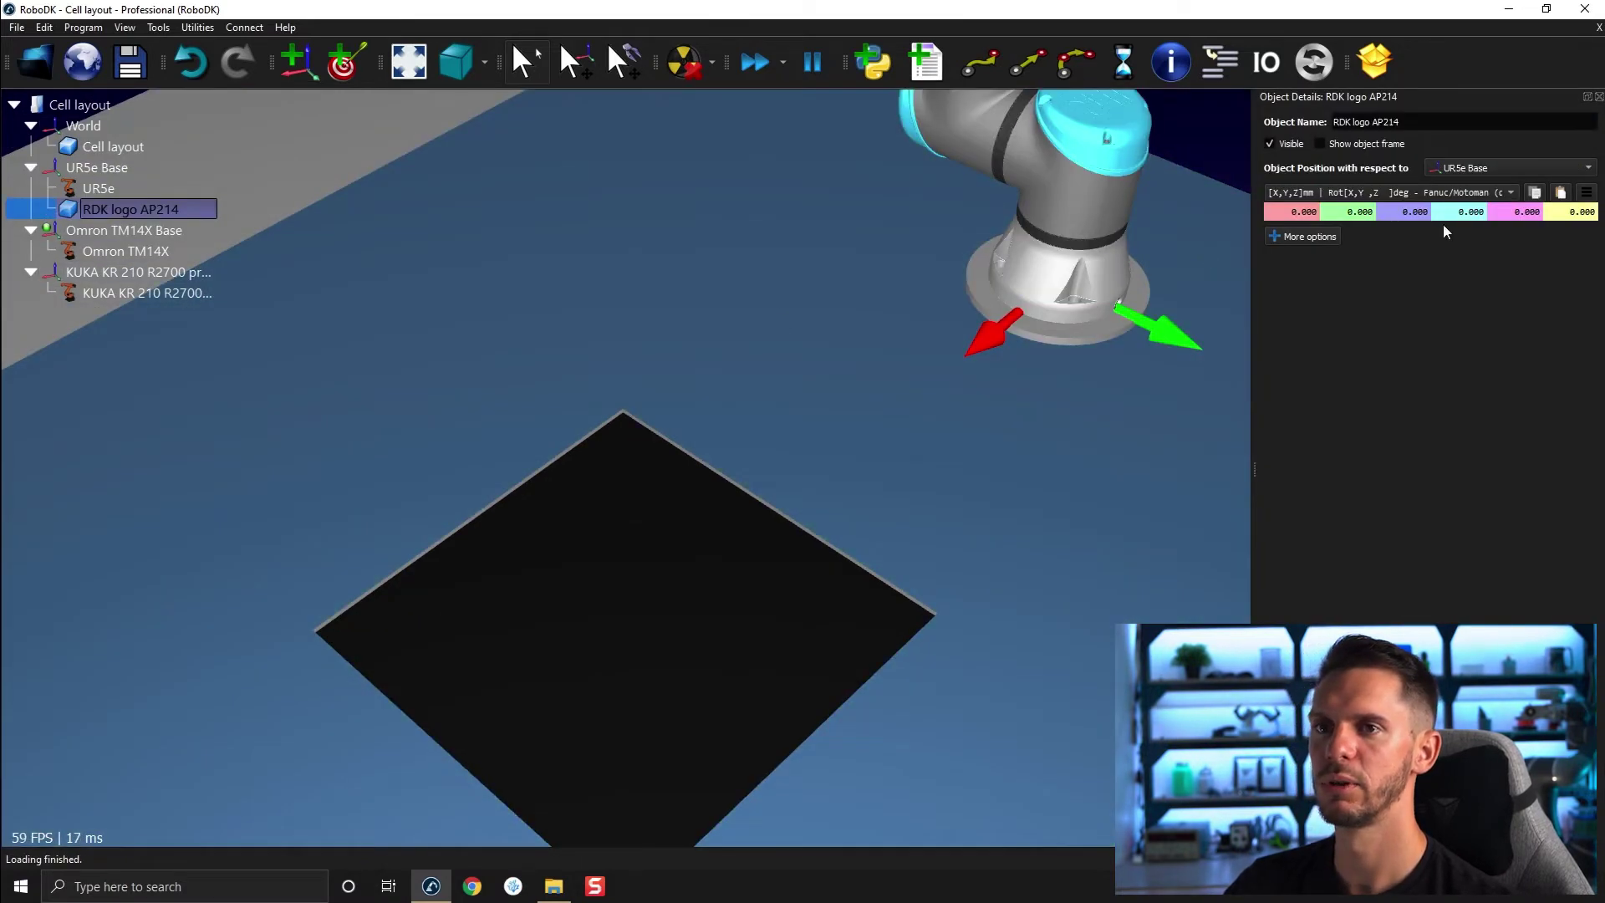
left_click(1294, 241)
type("15")
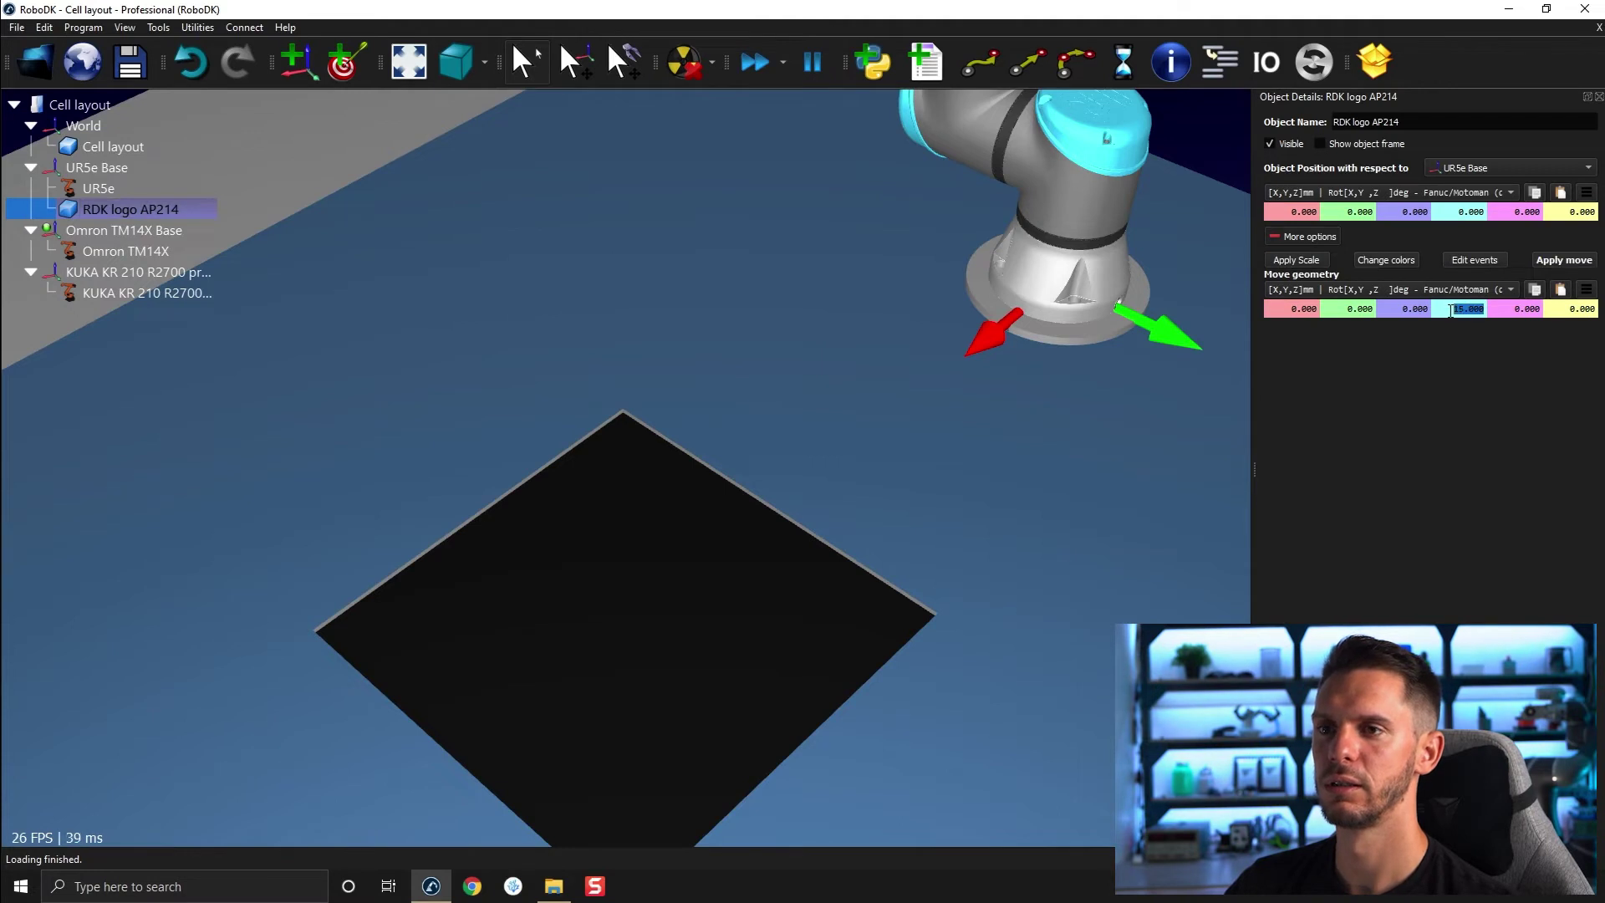
right_click(1237, 416)
left_click(1229, 439)
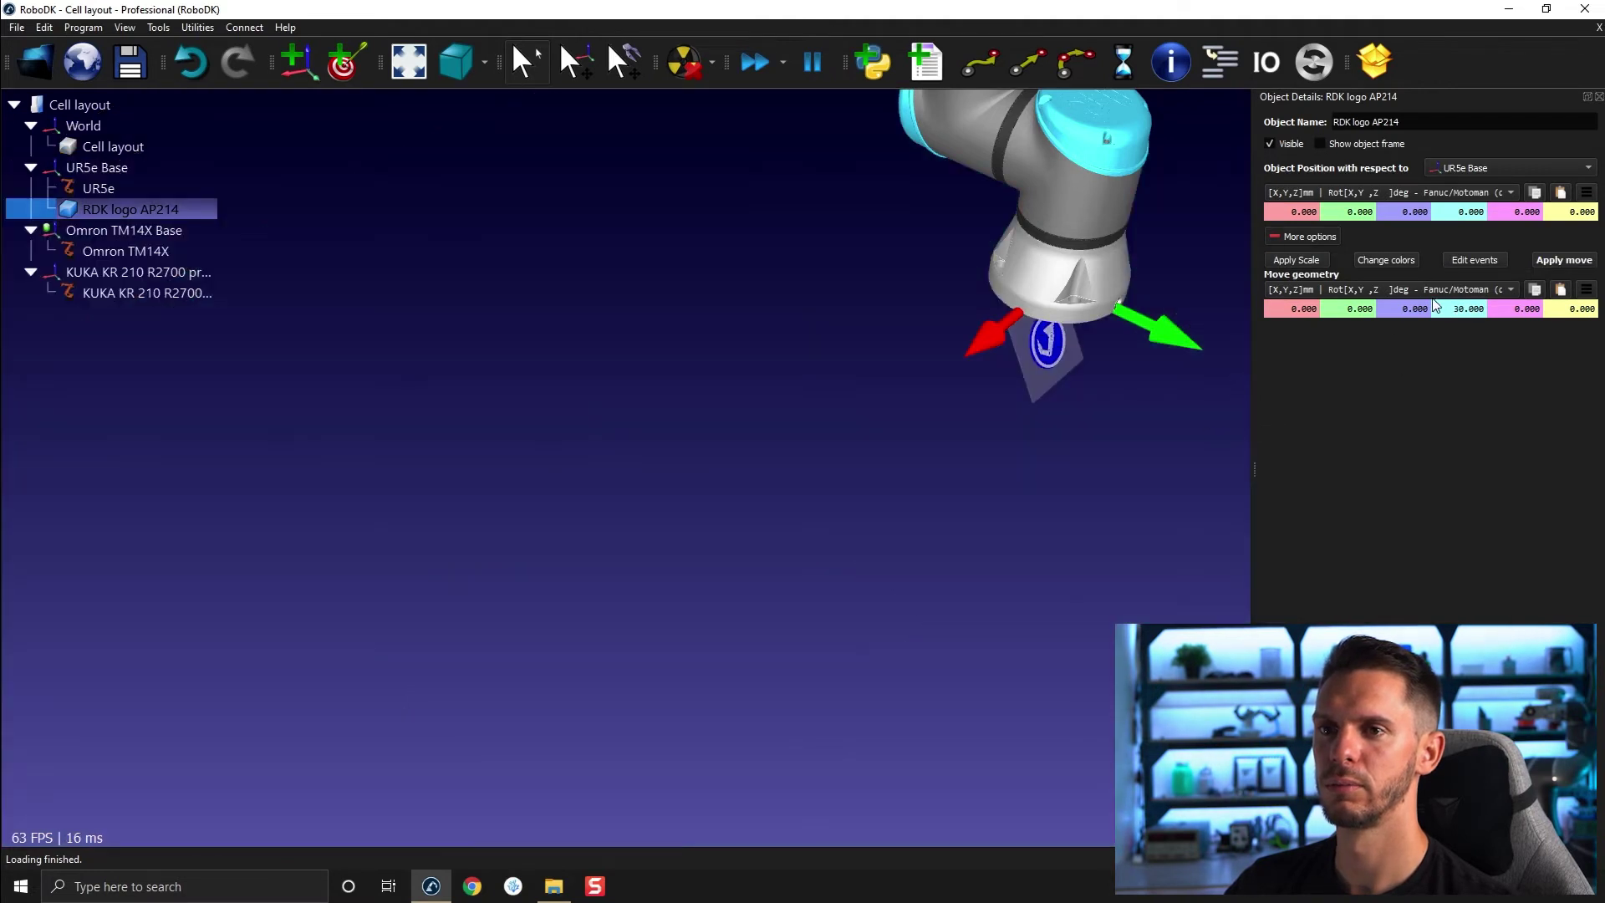
scroll(1455, 309, "up", 1)
scroll(1460, 310, "up", 2)
scroll(1469, 311, "up", 1)
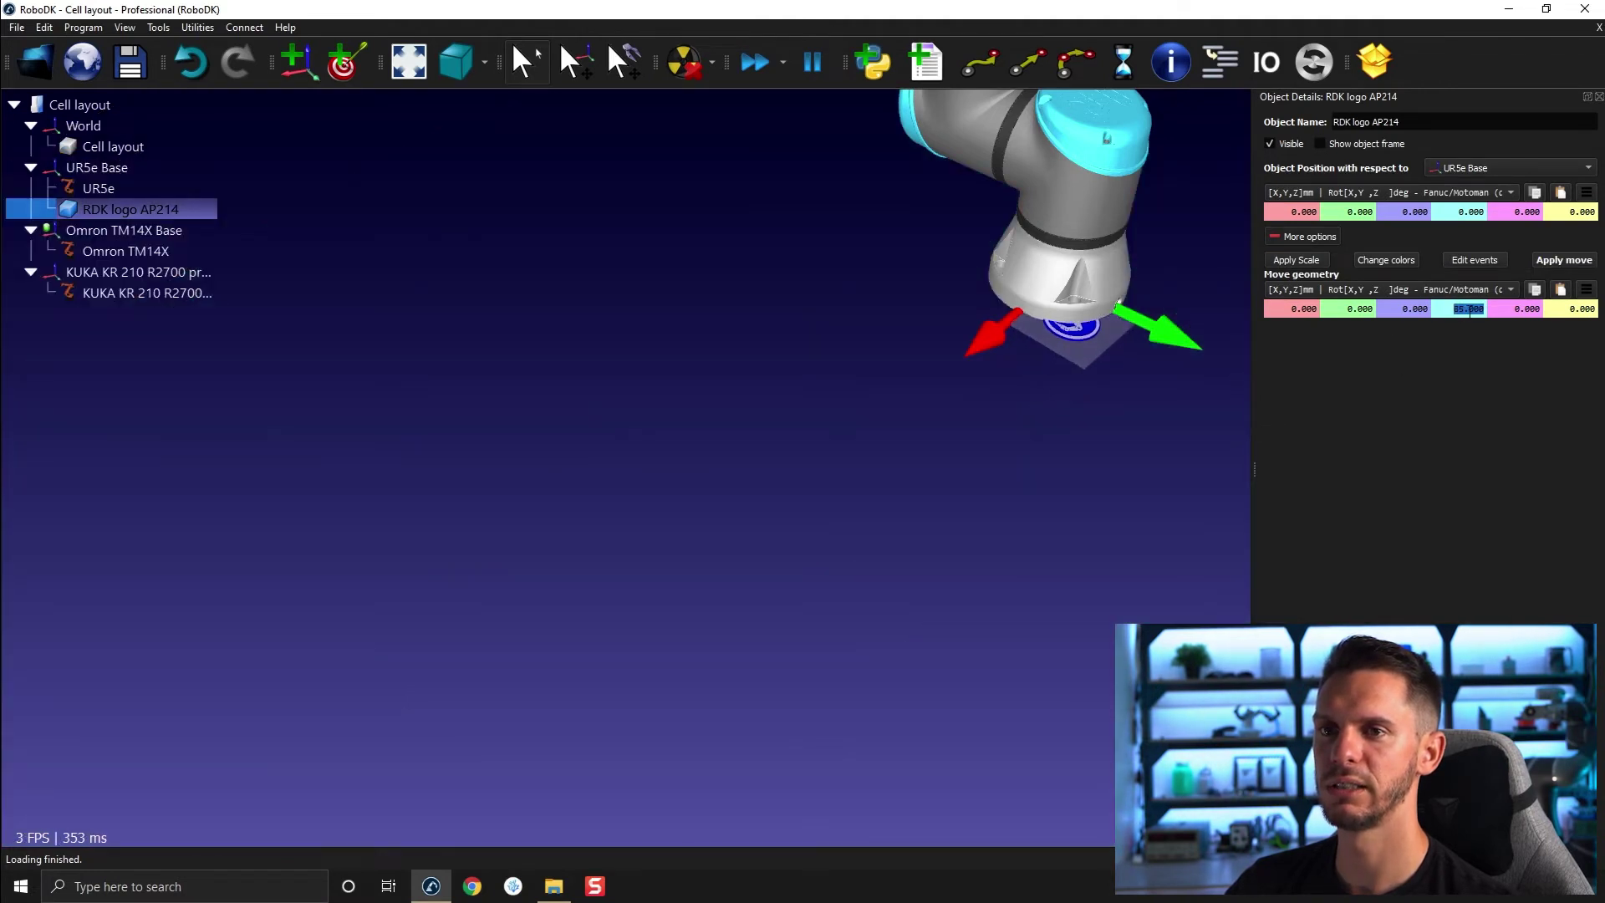
left_click(1587, 261)
left_click(1299, 262)
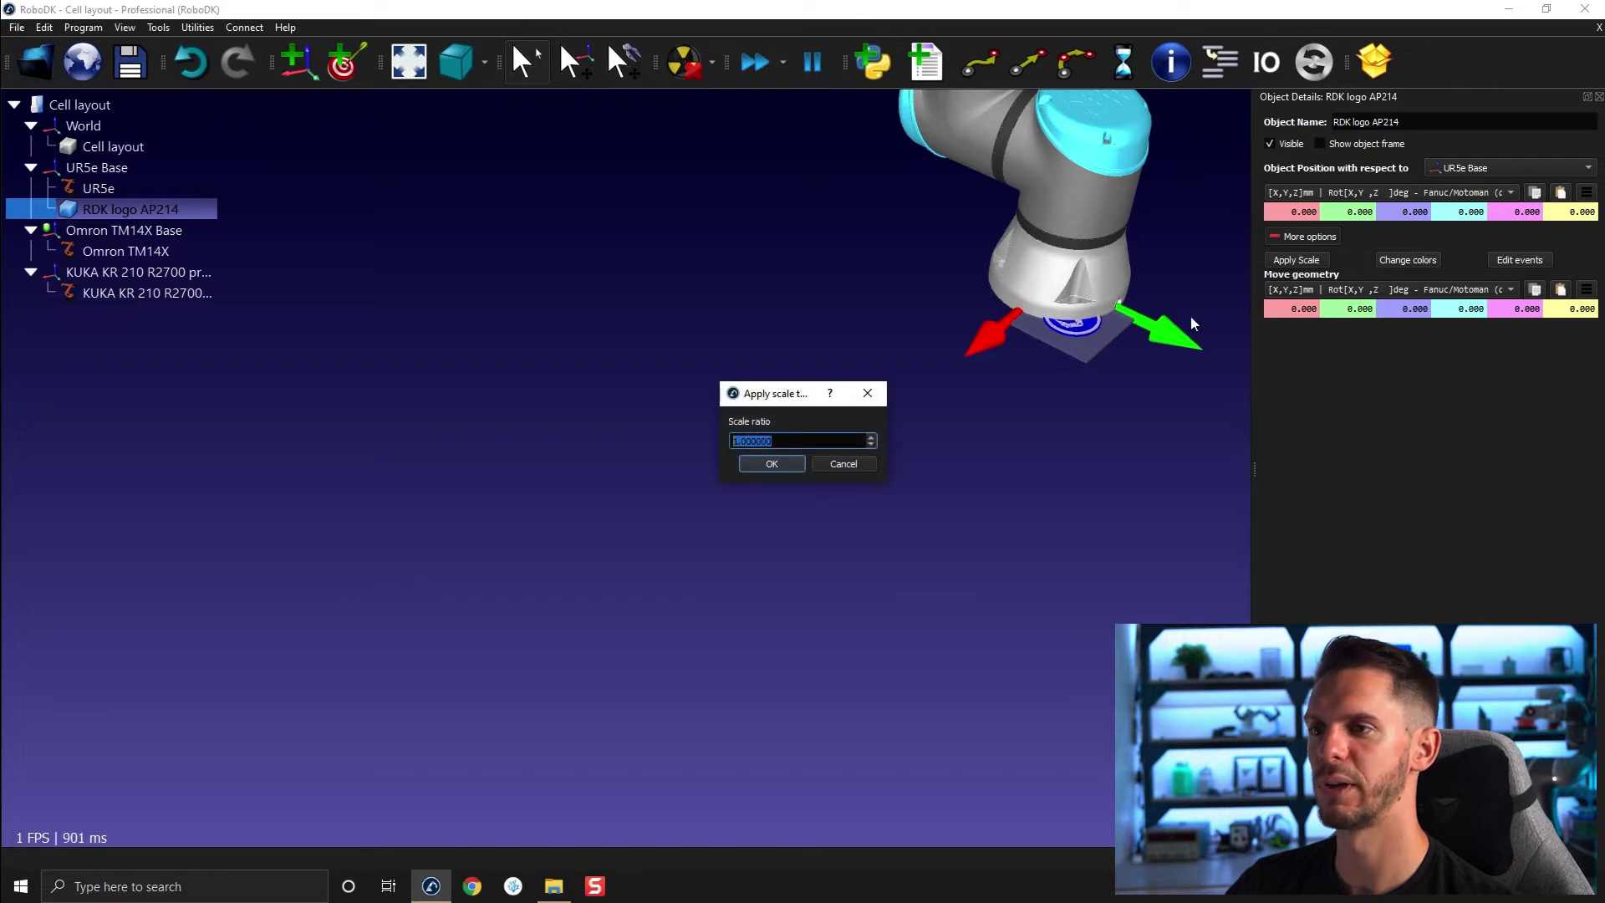
type("5")
key("Return")
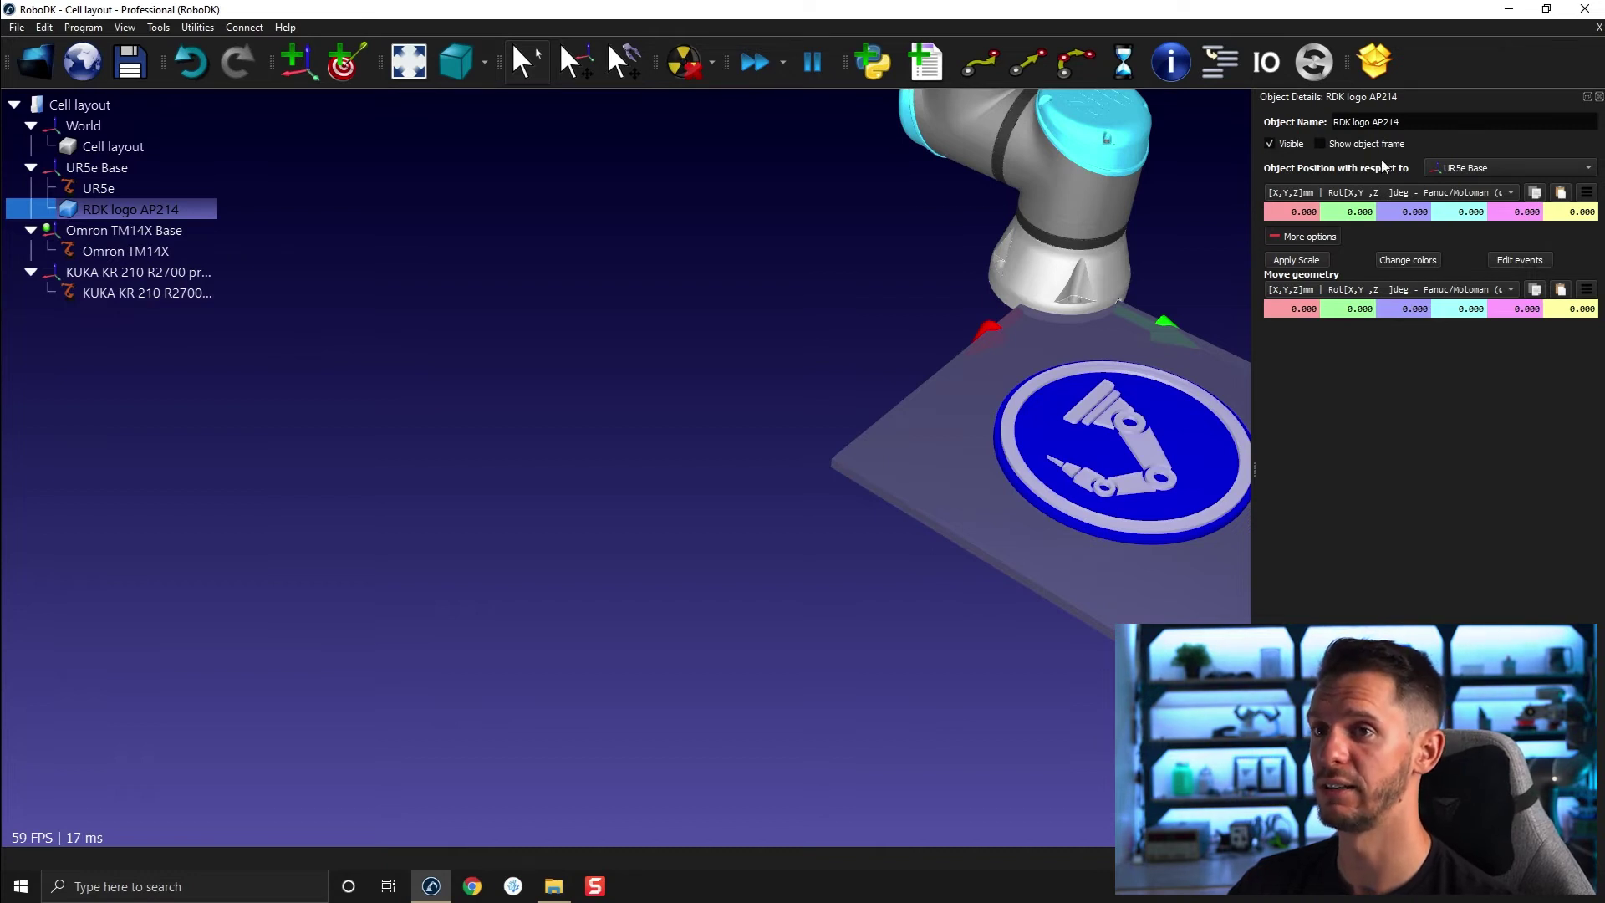
right_click(84, 154)
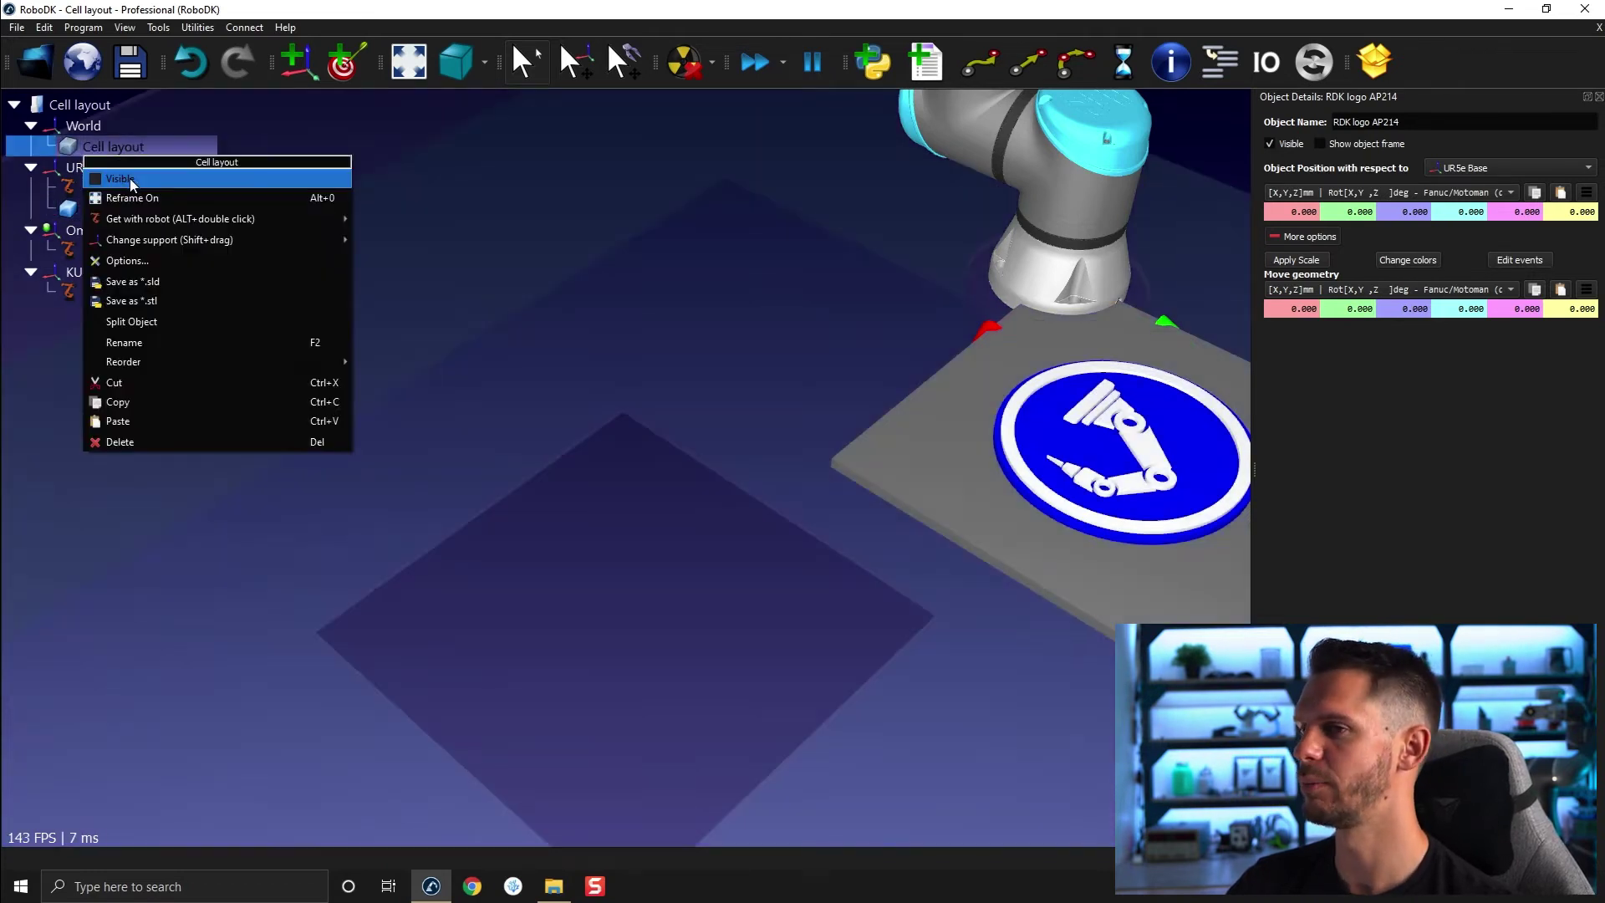
Step: Hide the Cell layout floor, close Object Details, and orbit to an oblique view
left_click(131, 182)
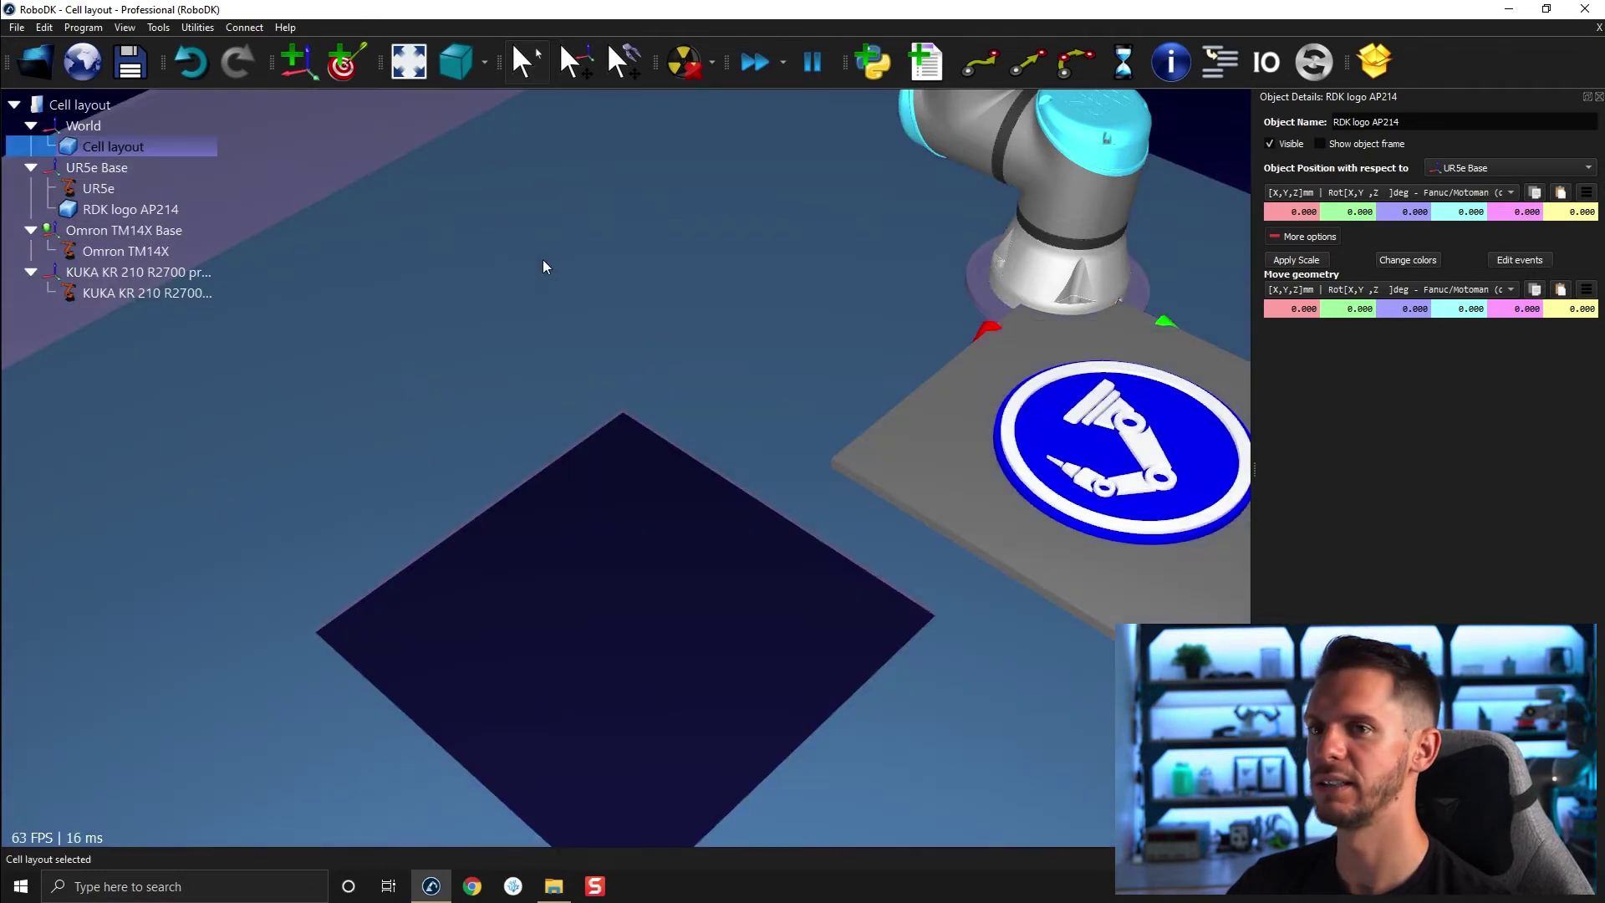
left_click(1597, 97)
scroll(900, 448, "down", 2)
scroll(845, 460, "up", 2)
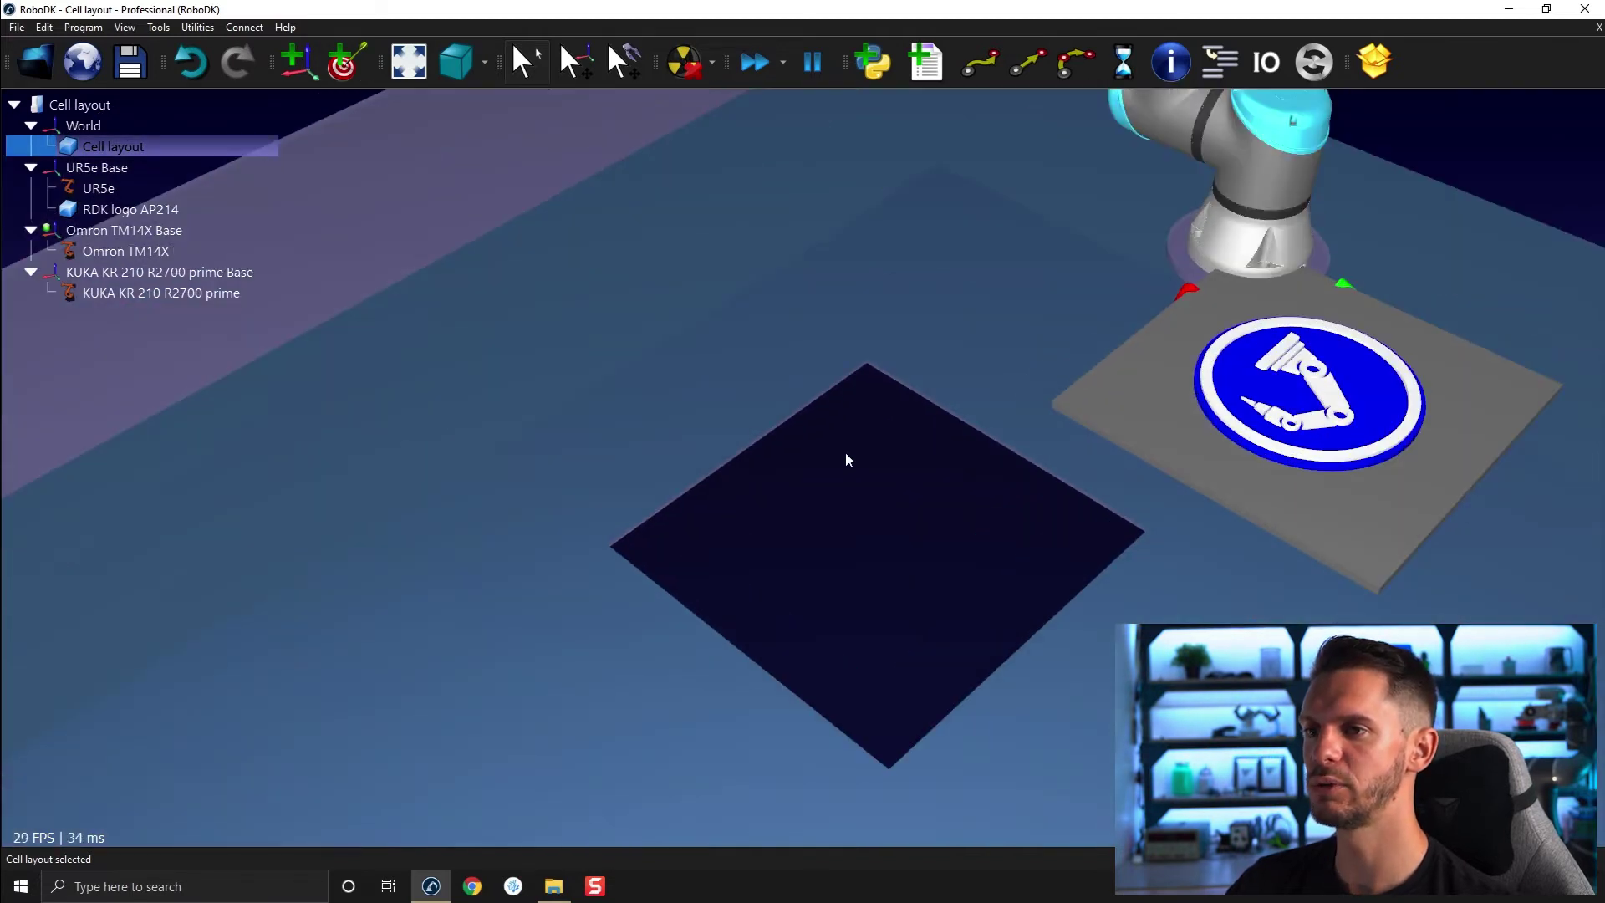
scroll(862, 359, "down", 1)
scroll(861, 375, "up", 3)
scroll(916, 484, "down", 3)
scroll(859, 469, "down", 1)
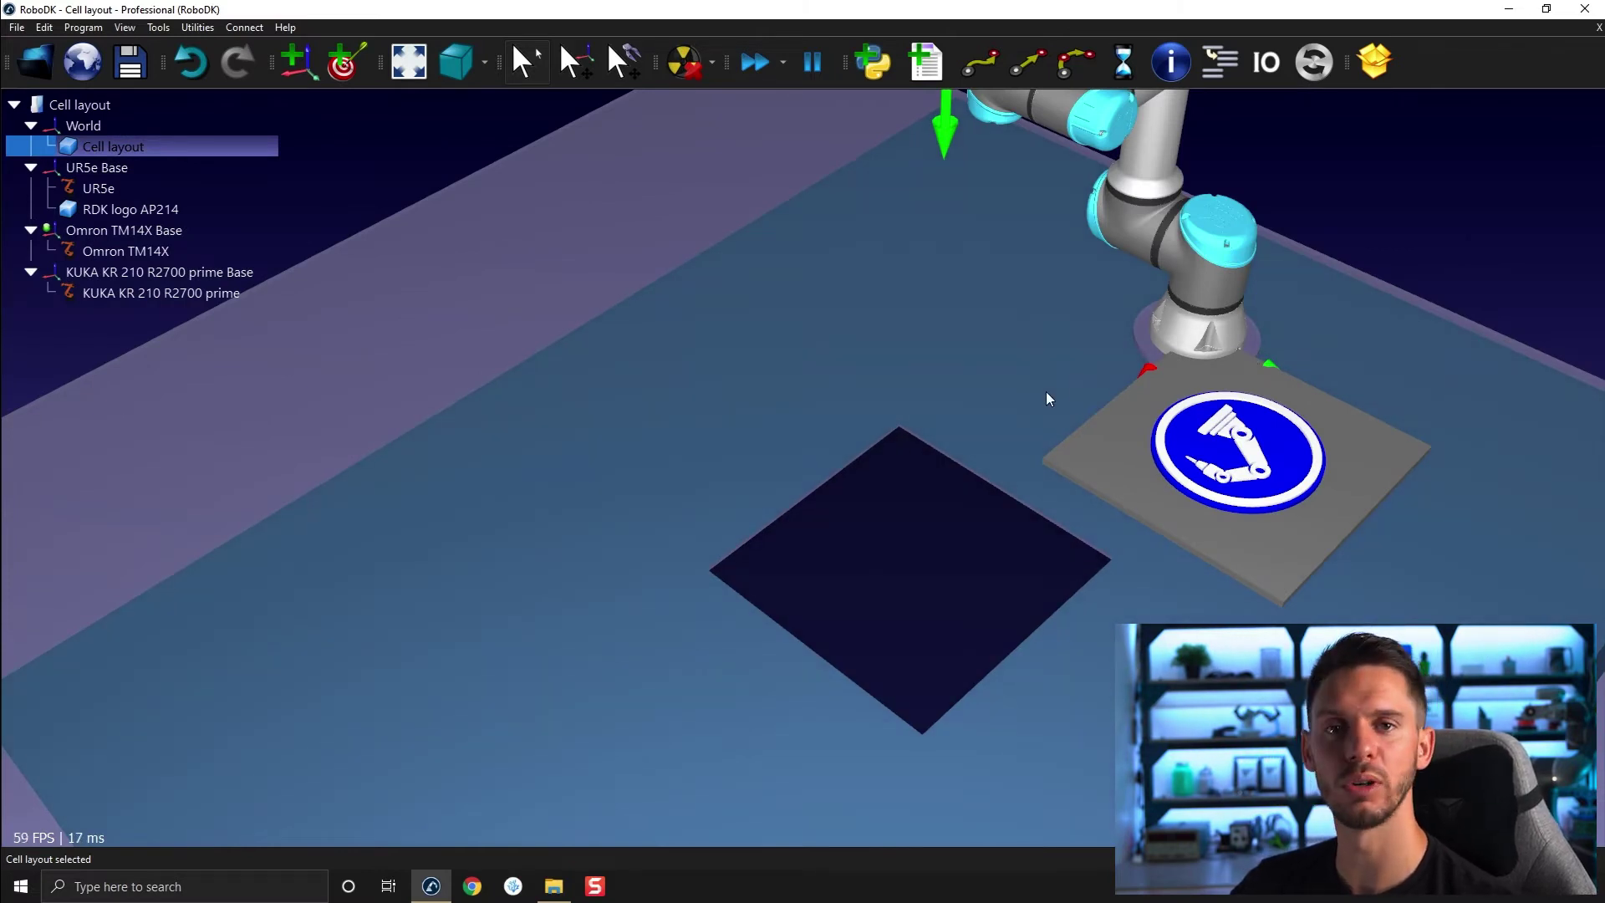
scroll(896, 447, "up", 1)
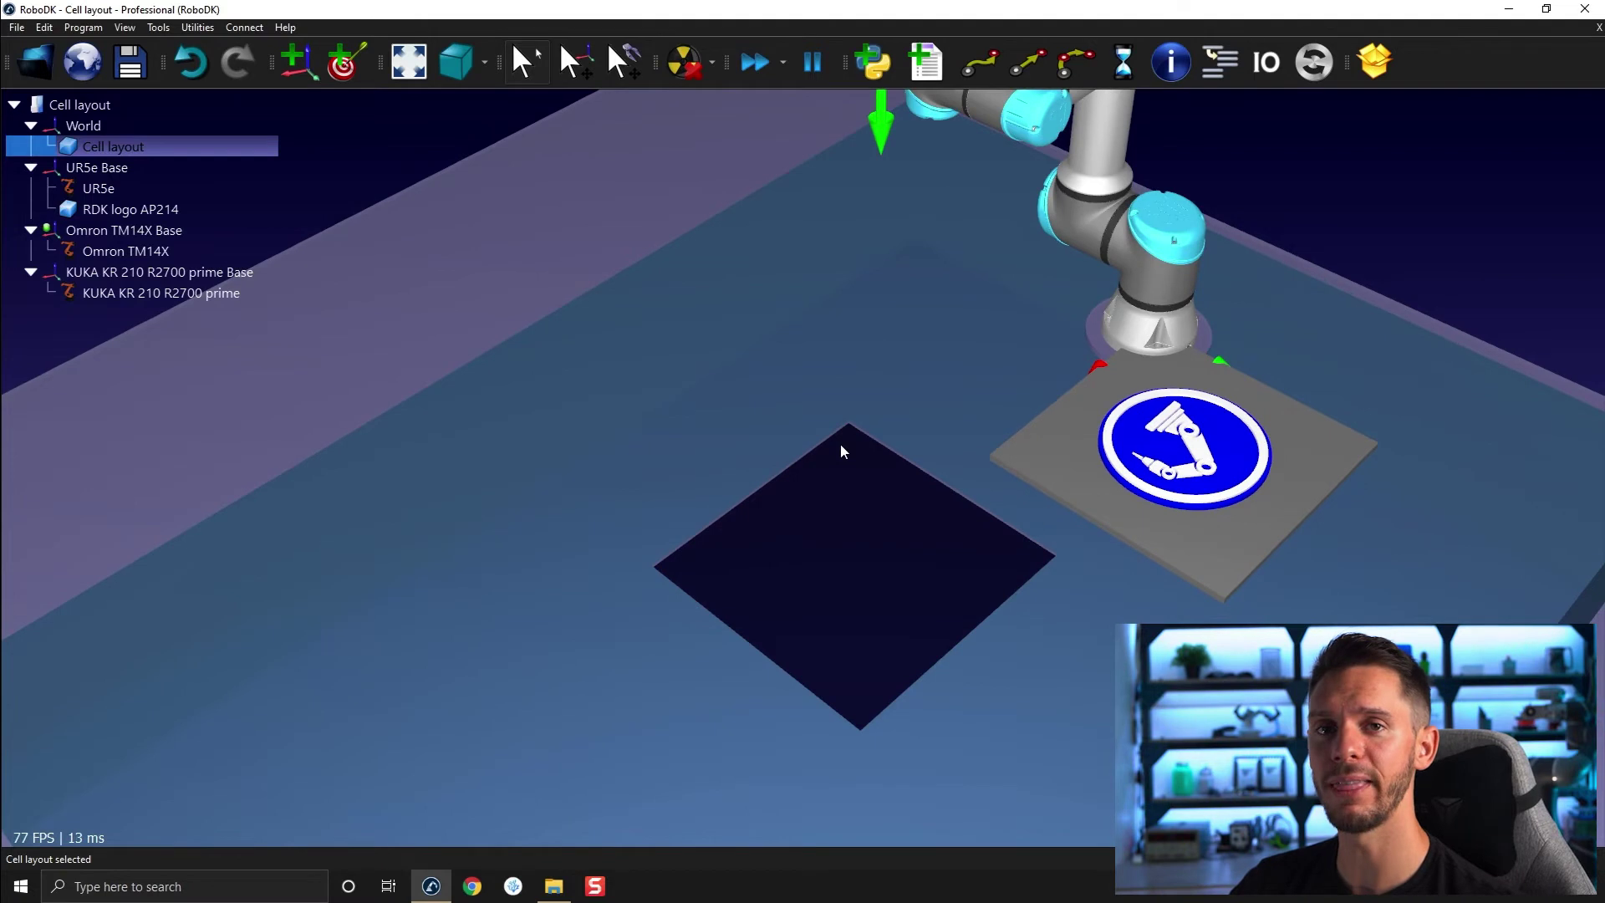
scroll(841, 453, "up", 2)
scroll(840, 452, "down", 3)
mouse_move(825, 359)
left_mouse_down()
mouse_move(871, 340)
mouse_move(681, 308)
left_mouse_up()
scroll(870, 329, "up", 1)
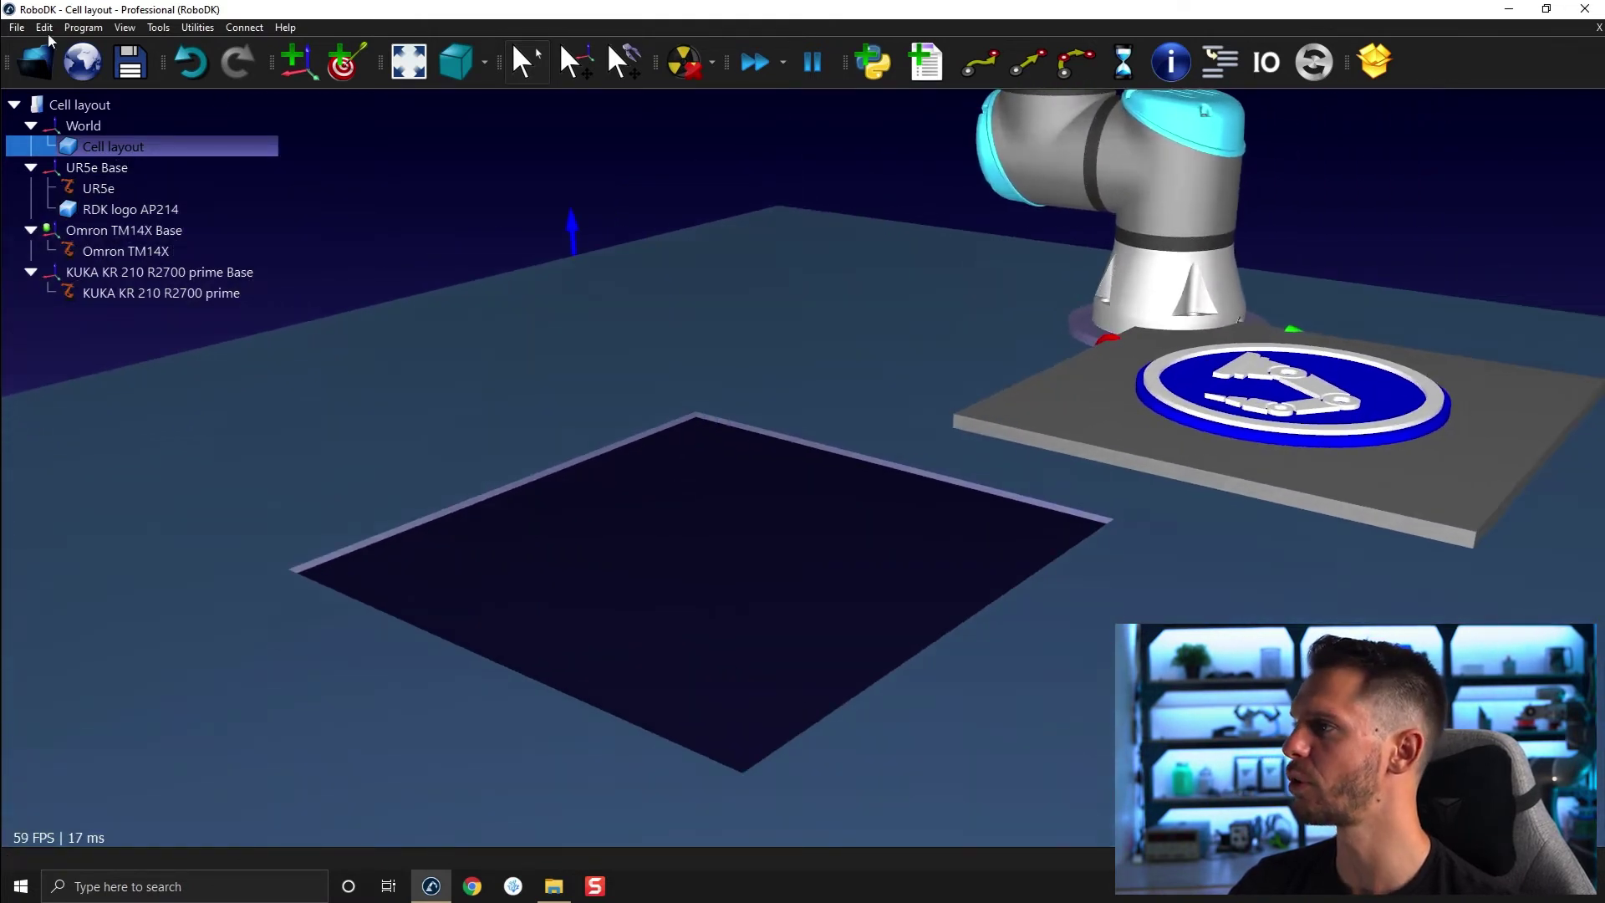
Step: Start Teach Target(s) on Surface from the Program menu with the UR5e robot
left_click(80, 28)
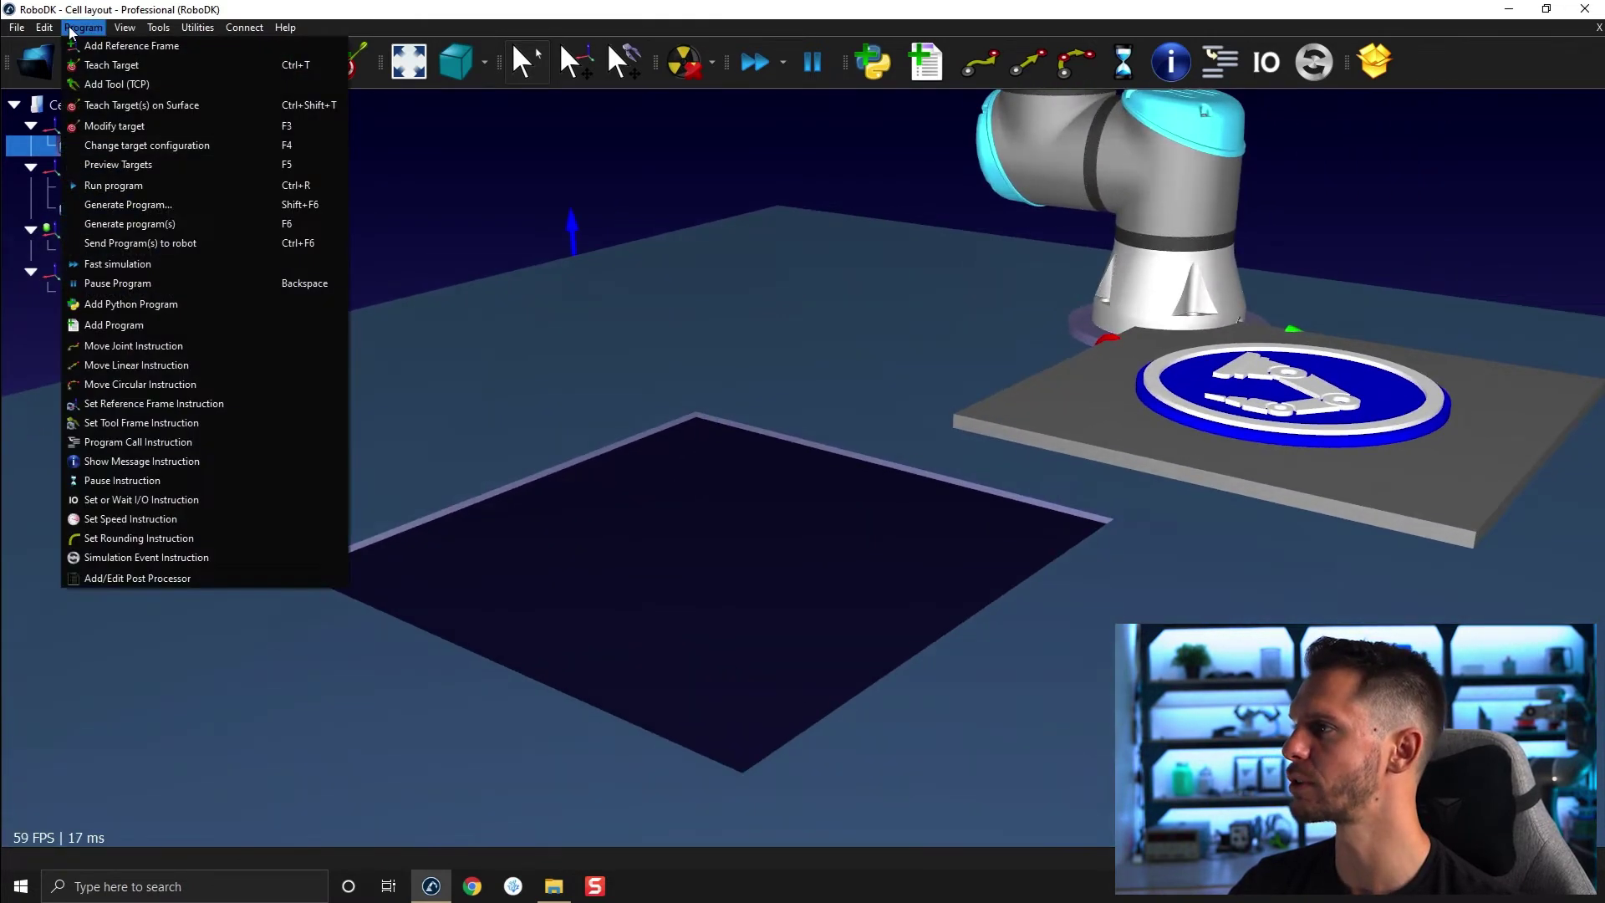
left_click(167, 104)
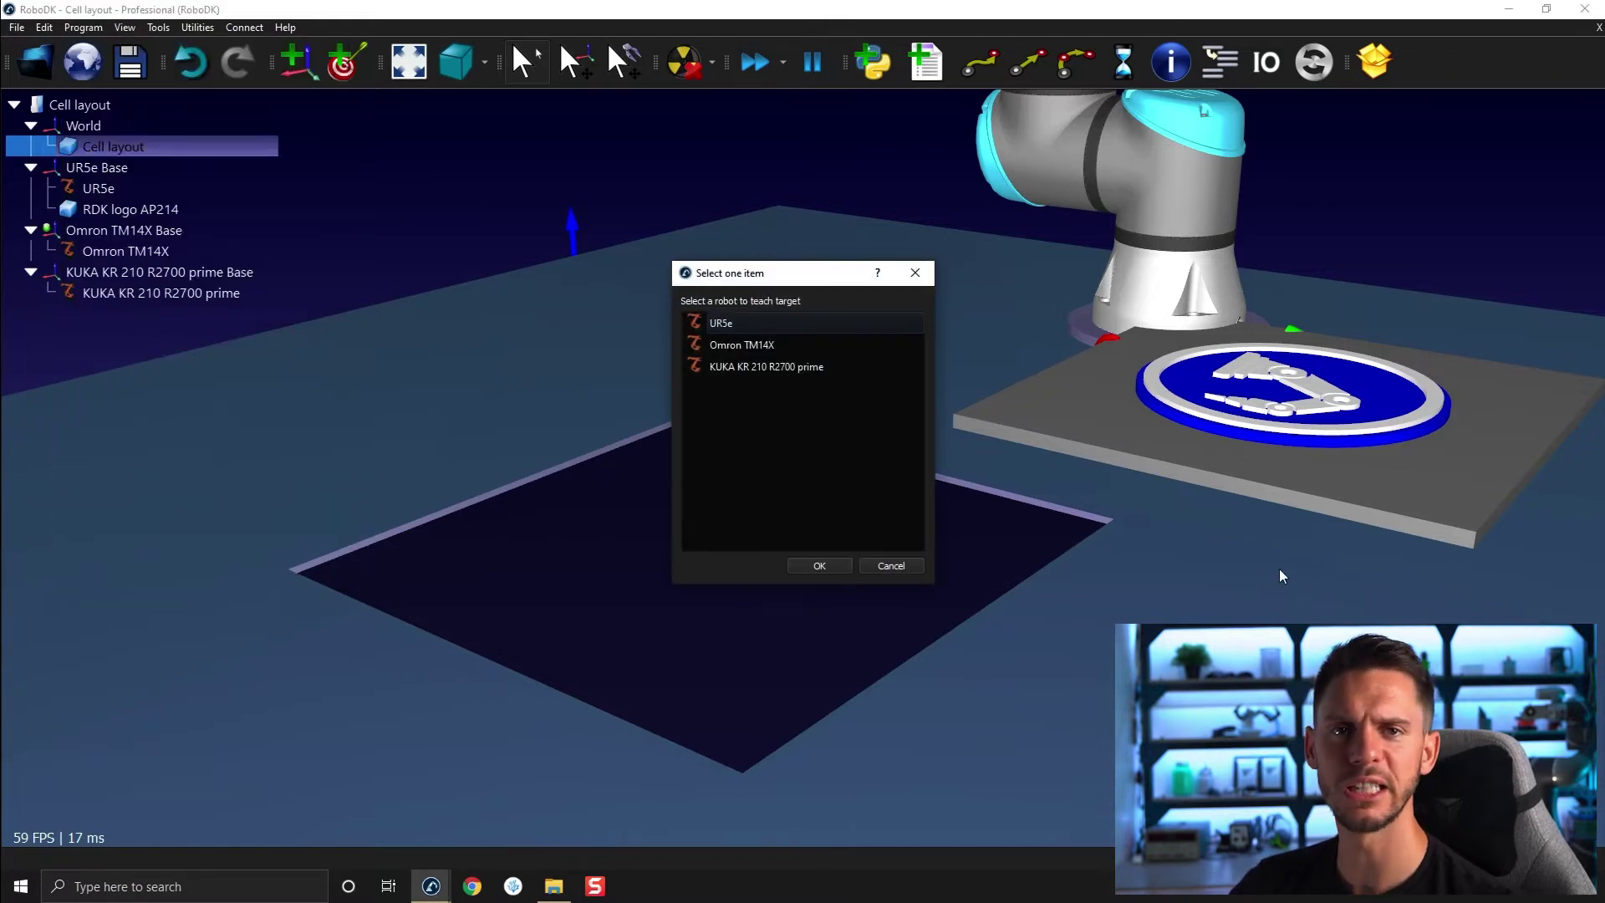
left_click(721, 325)
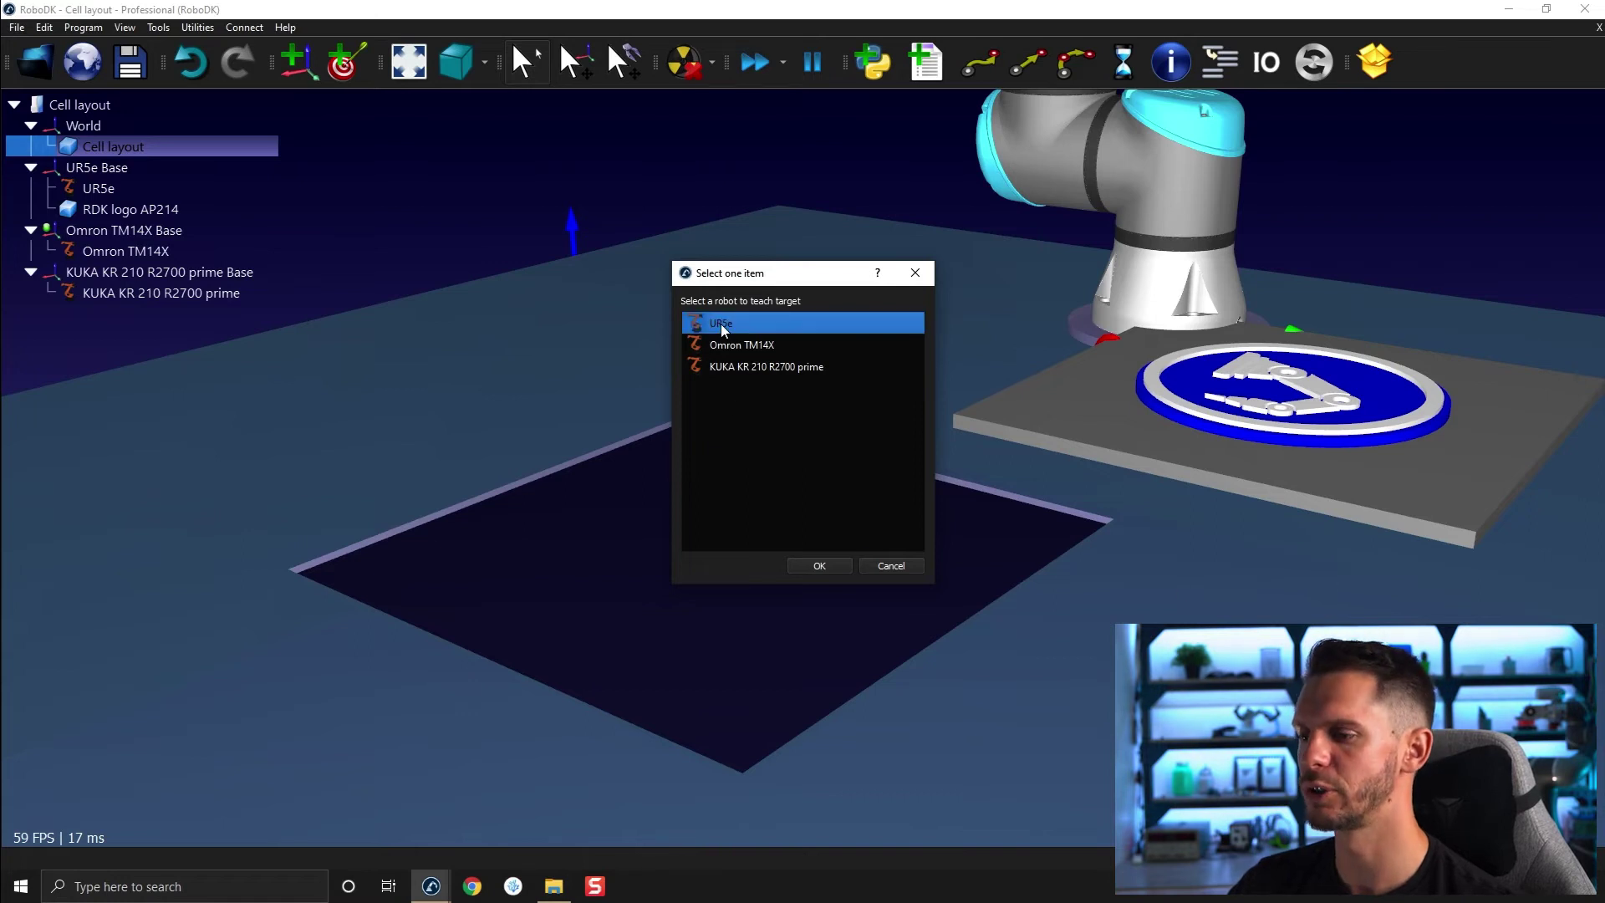
left_click(816, 568)
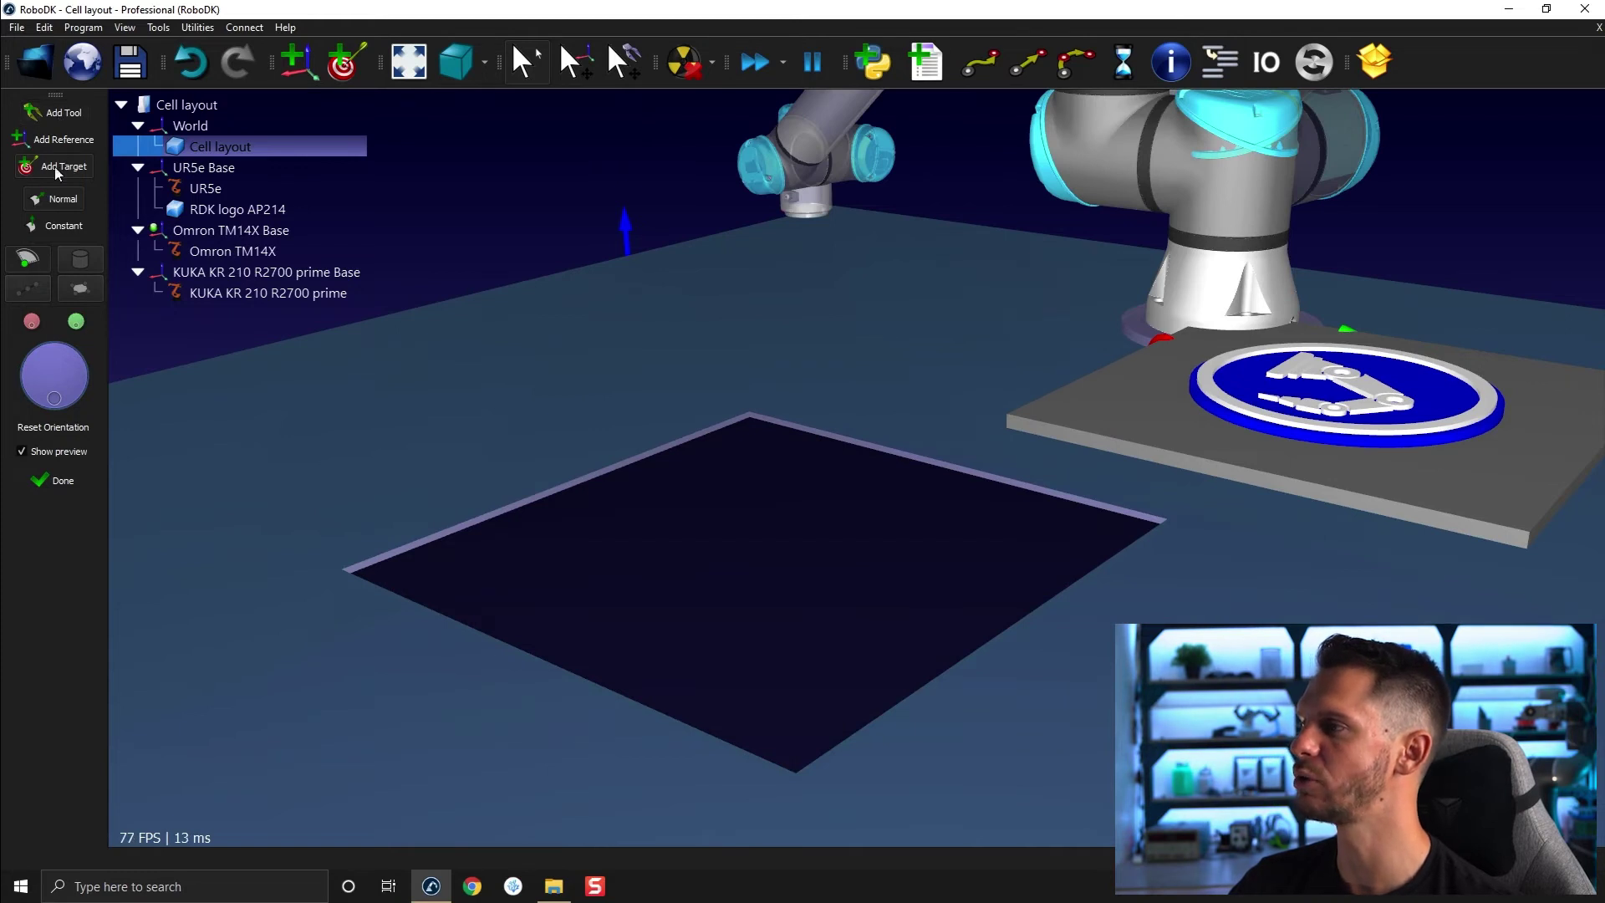
Step: Snap a Frame Snap reference onto the dark square's back corner using automatic corner extraction
left_click(64, 146)
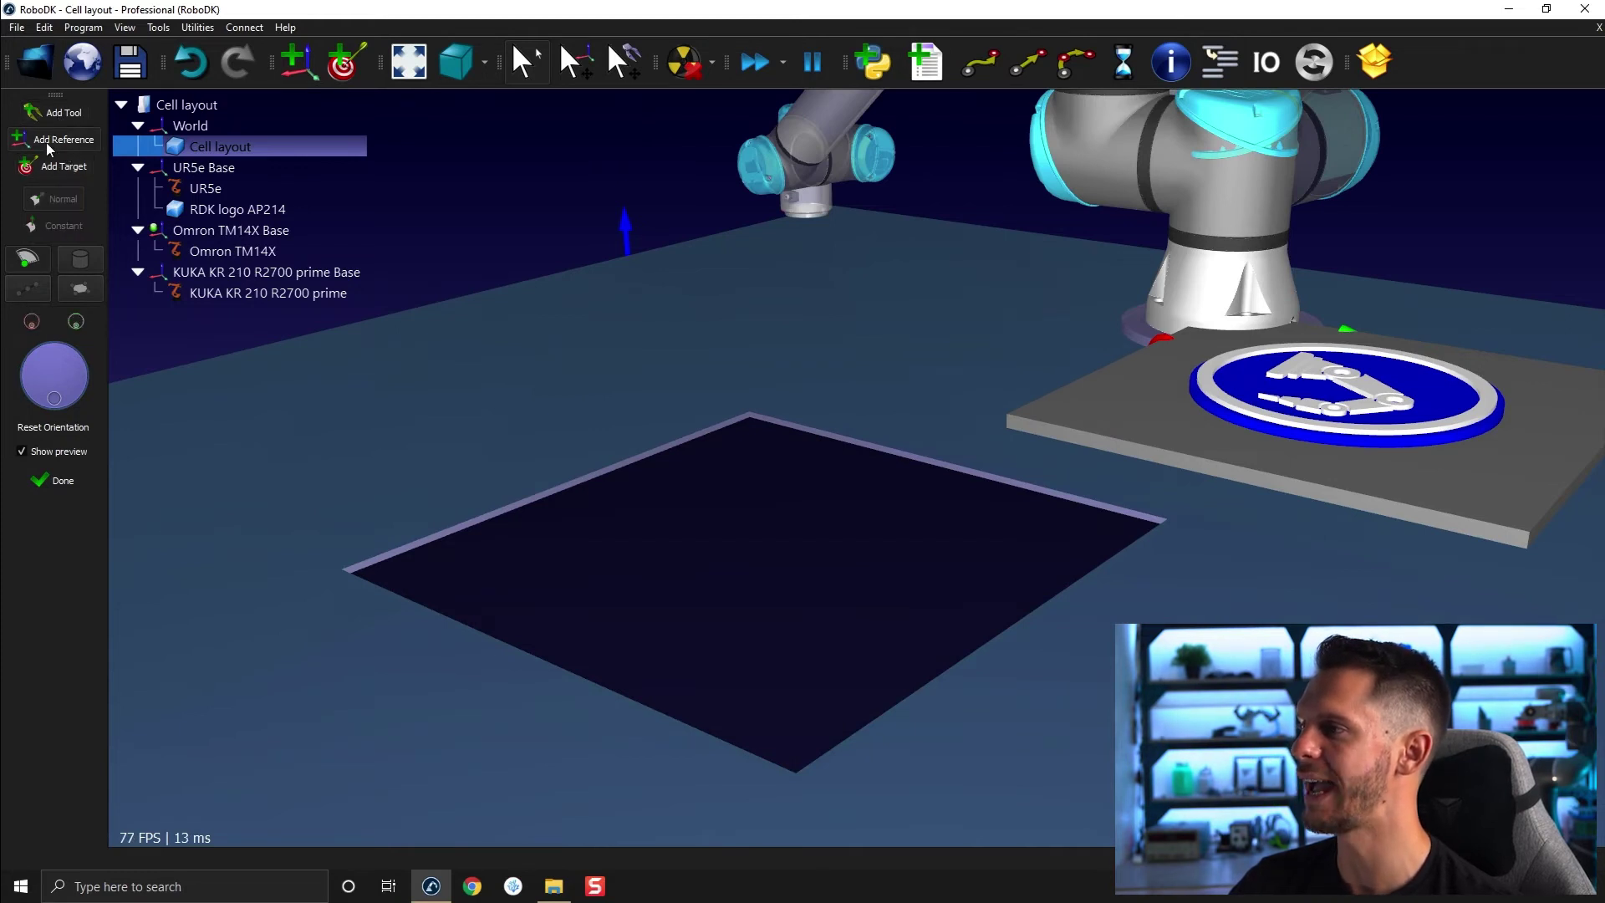
left_click(36, 259)
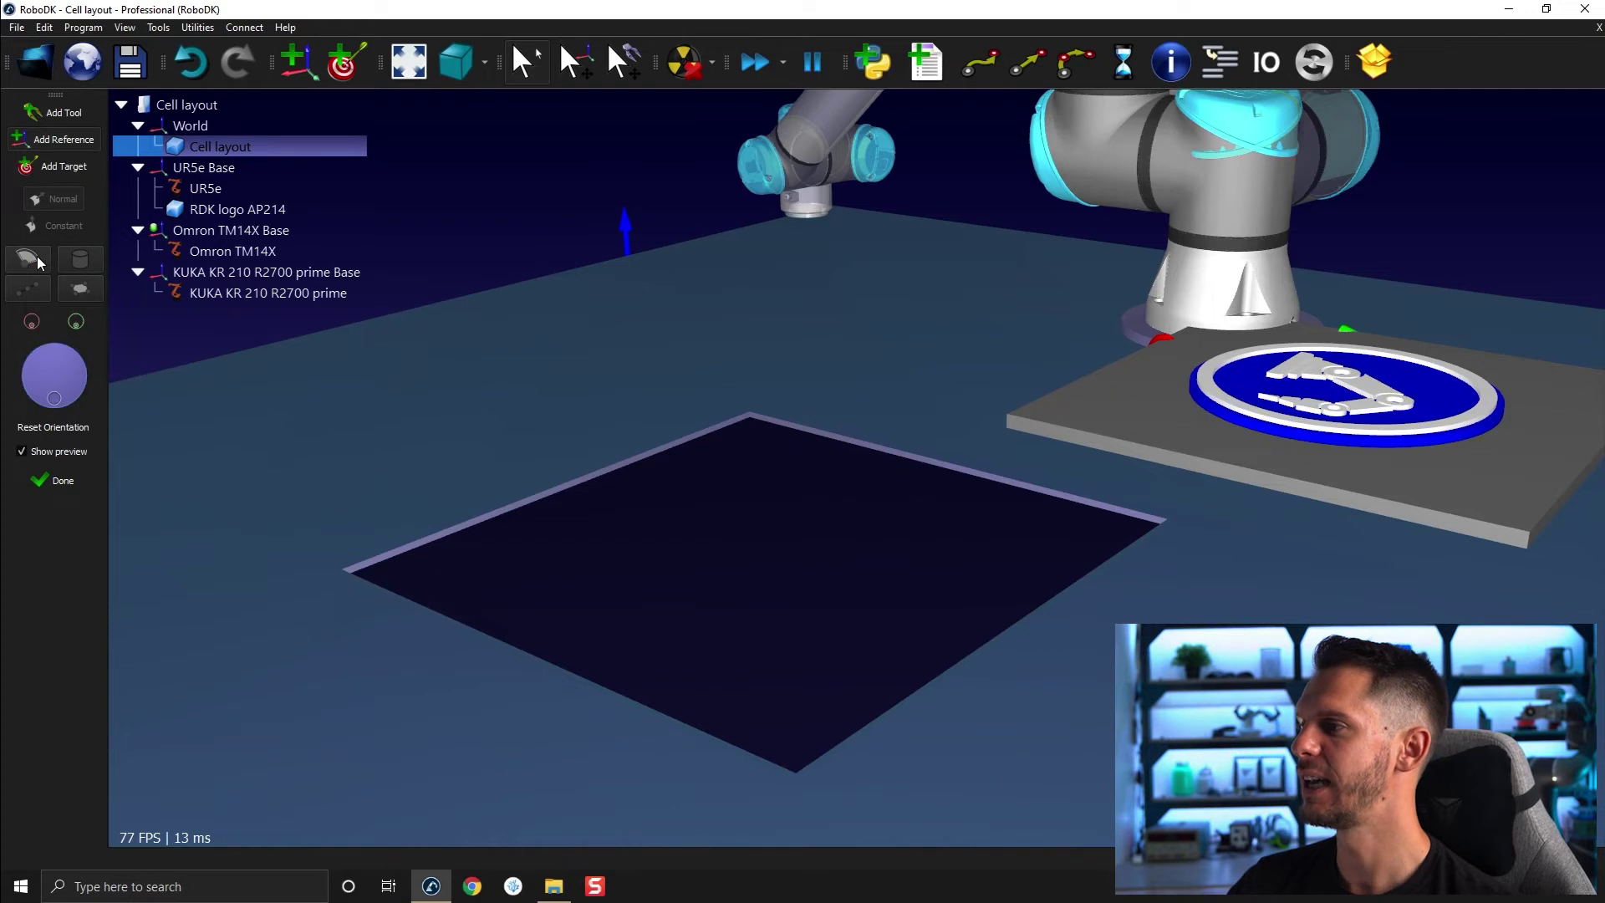
left_click(86, 291)
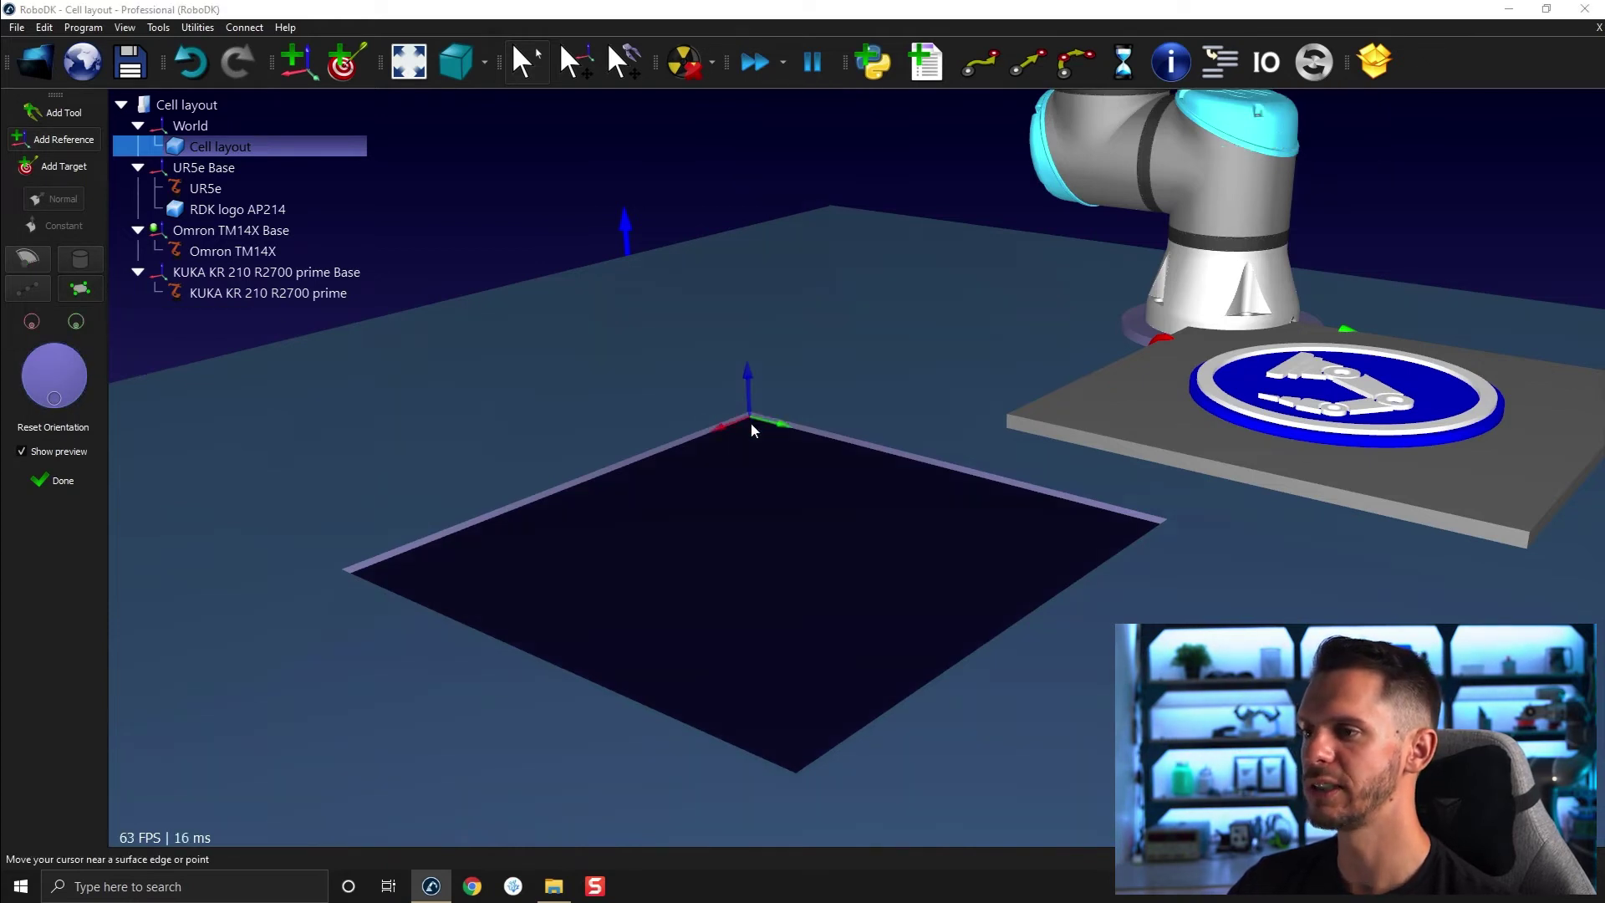
scroll(750, 423, "up", 2)
scroll(750, 423, "up", 2)
scroll(750, 423, "down", 3)
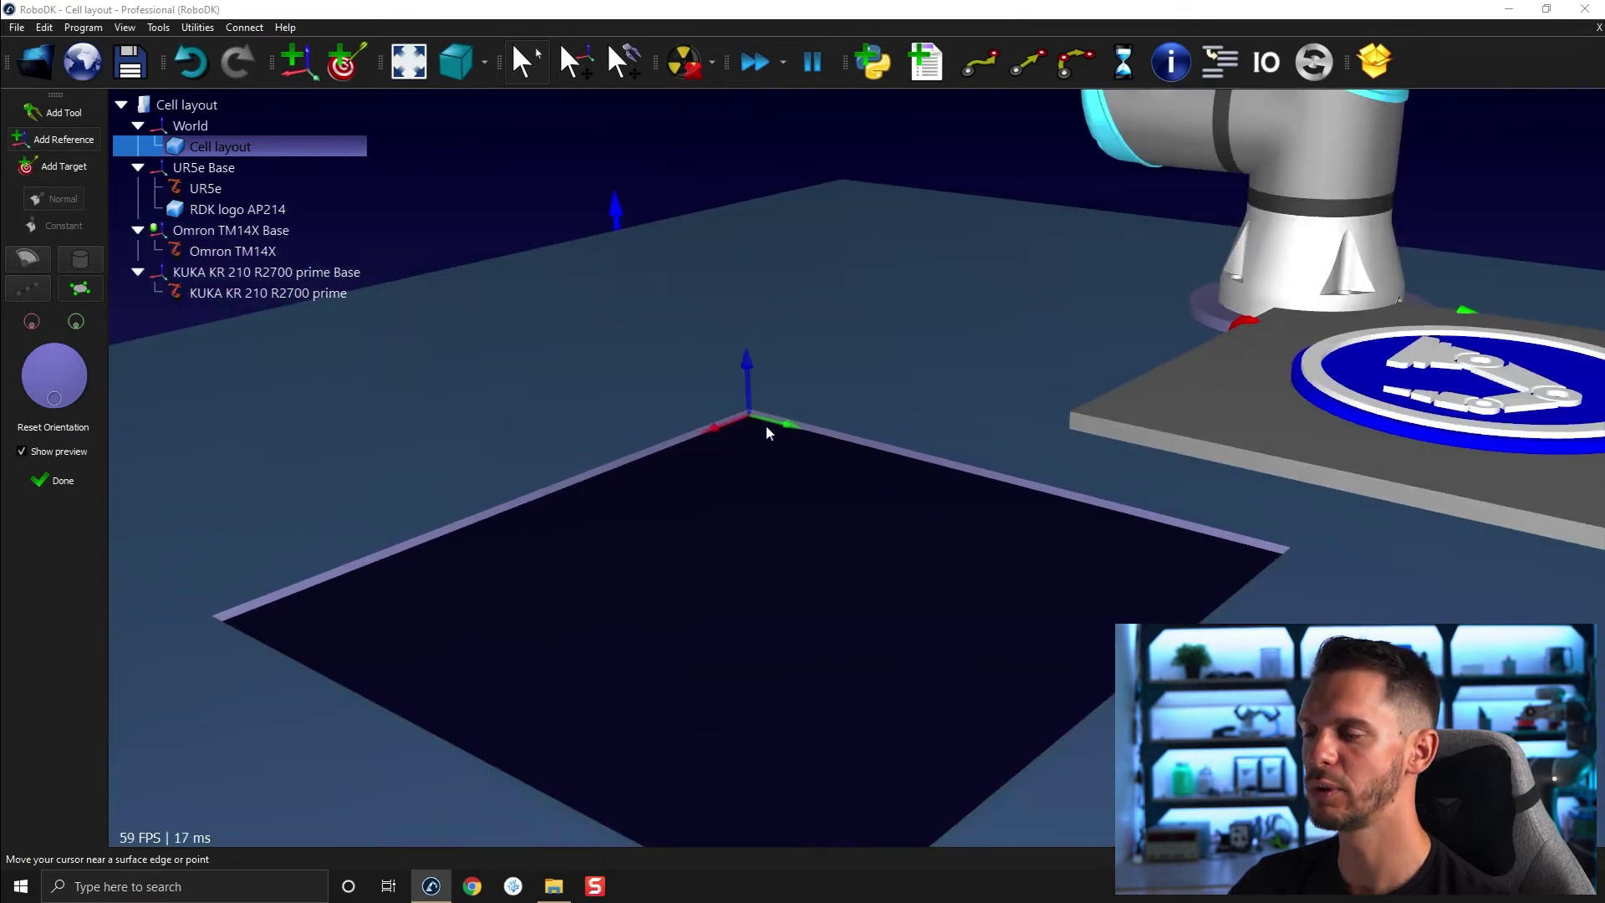
left_click(765, 426)
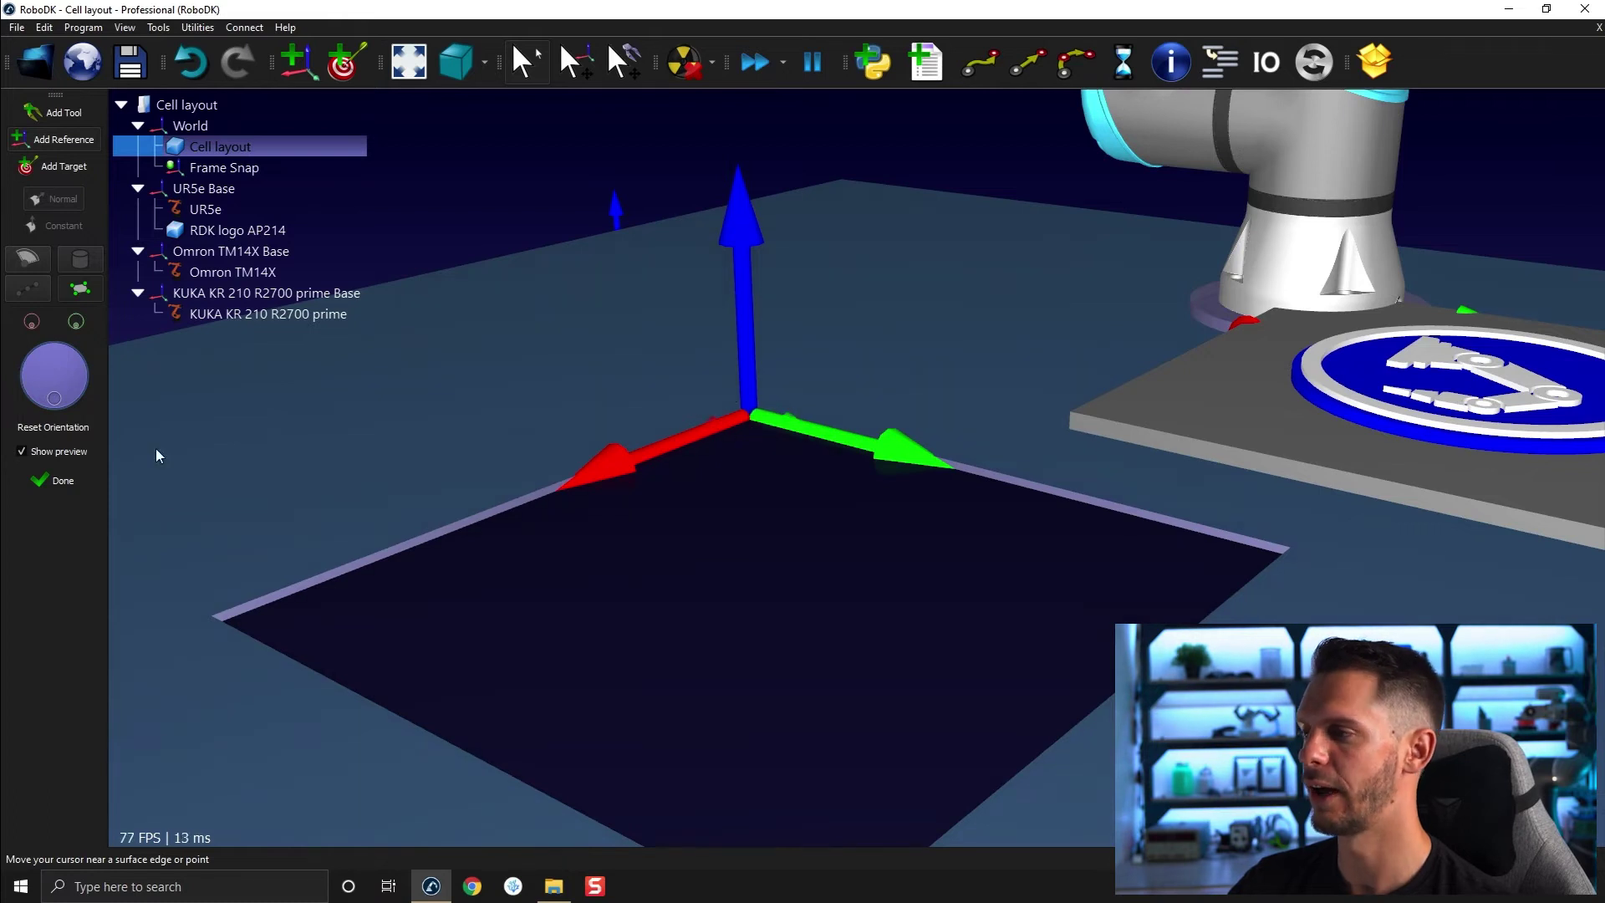
left_click(54, 484)
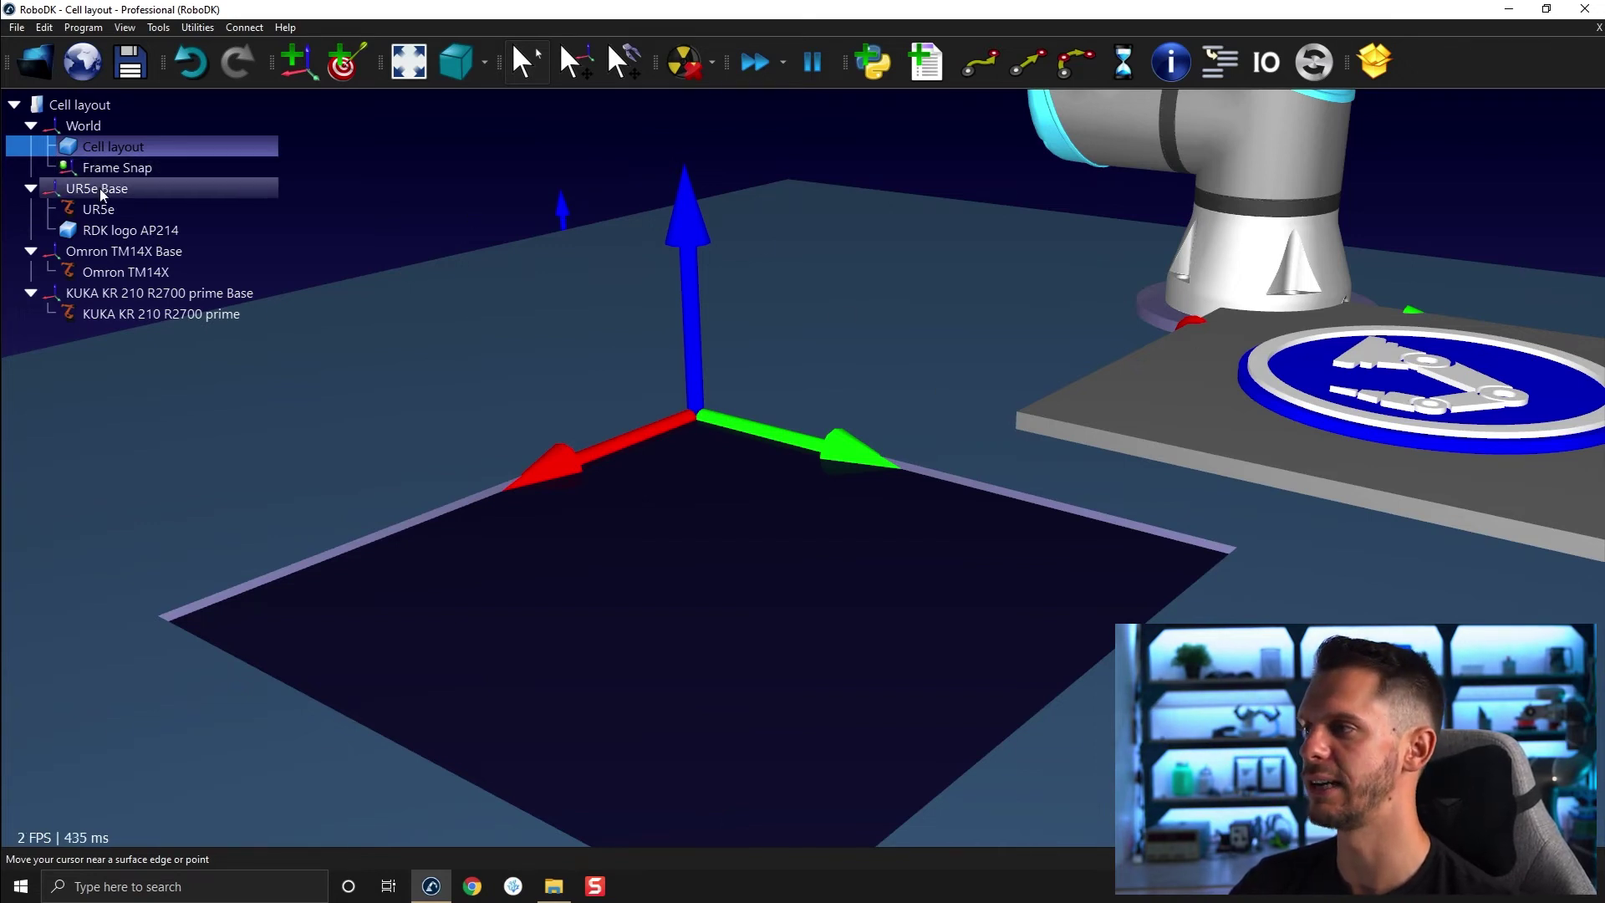
right_click(137, 171)
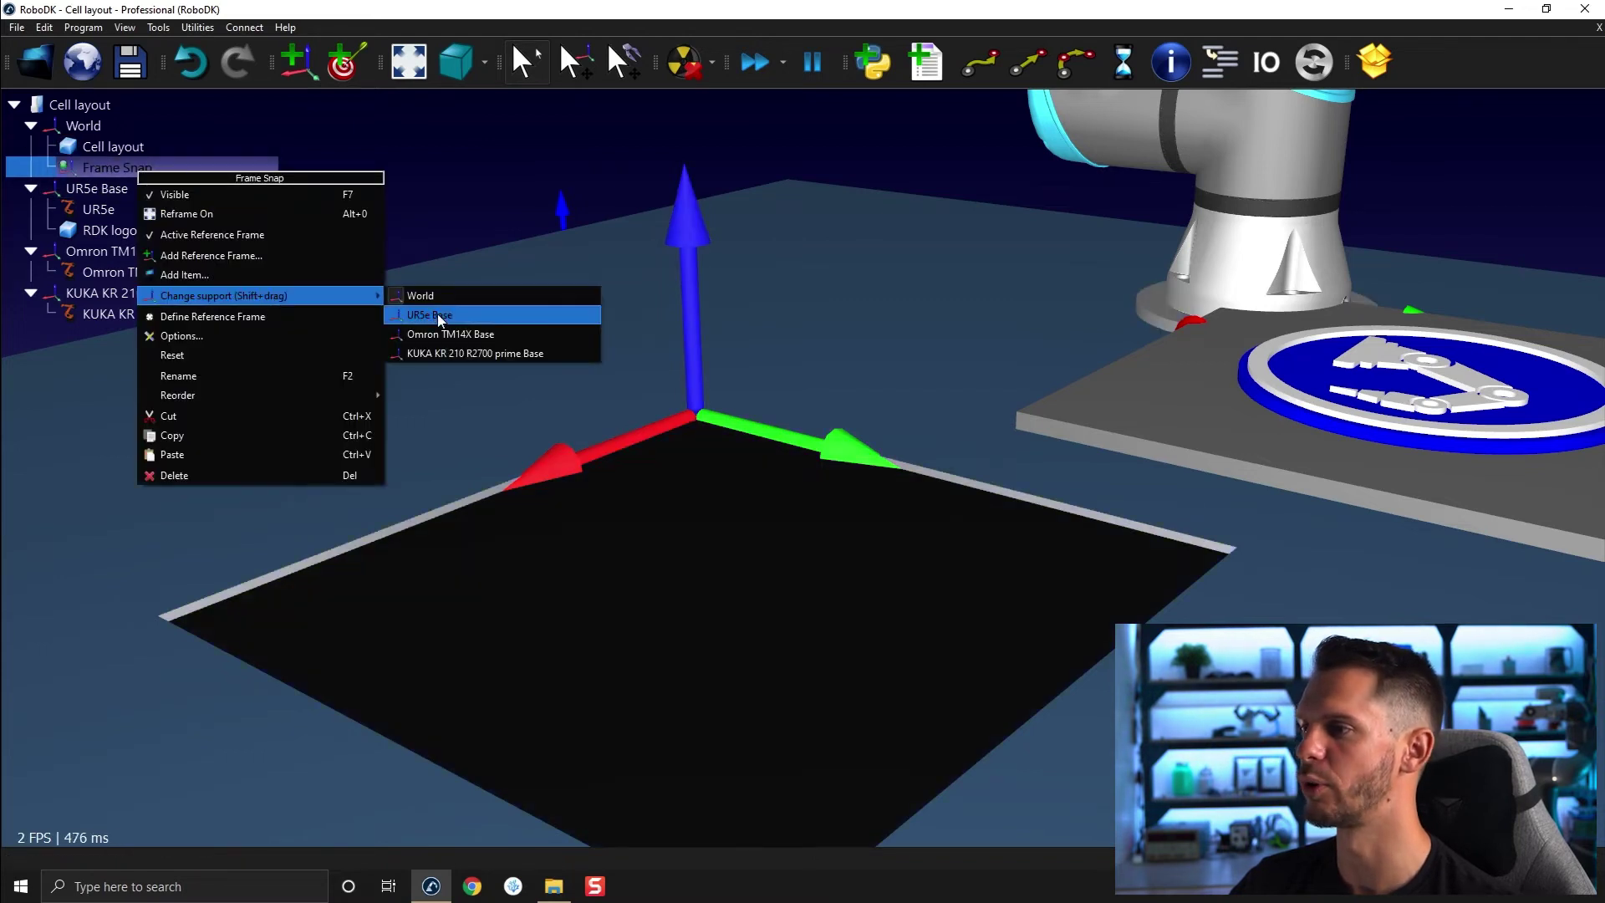
left_click(439, 317)
left_click(169, 236)
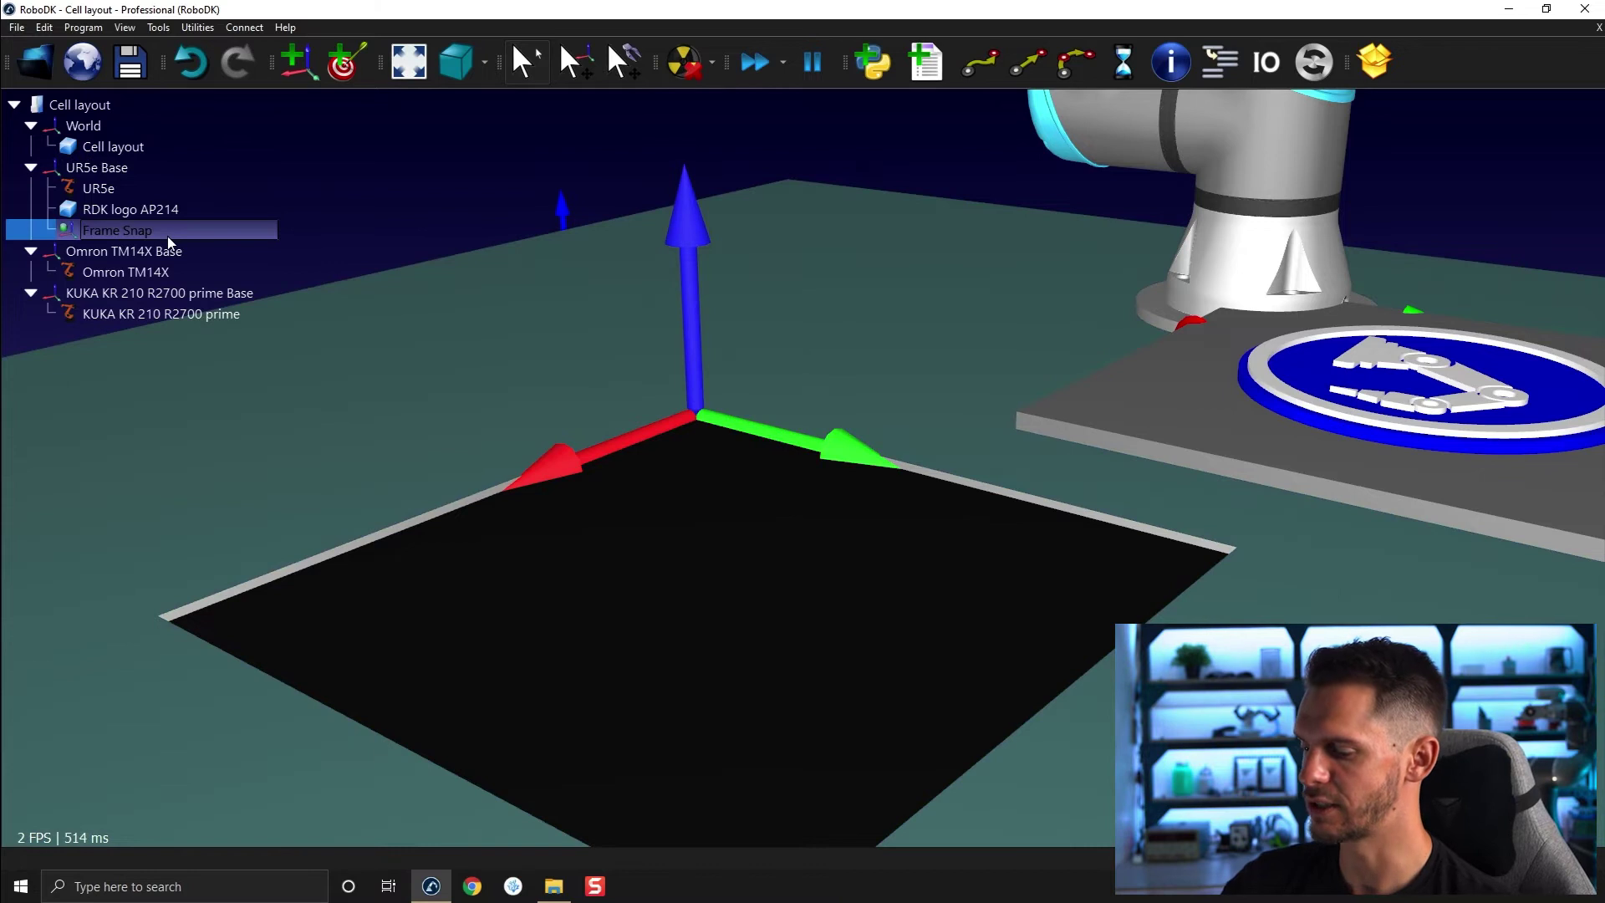
key("F2")
type("Part")
key("Return")
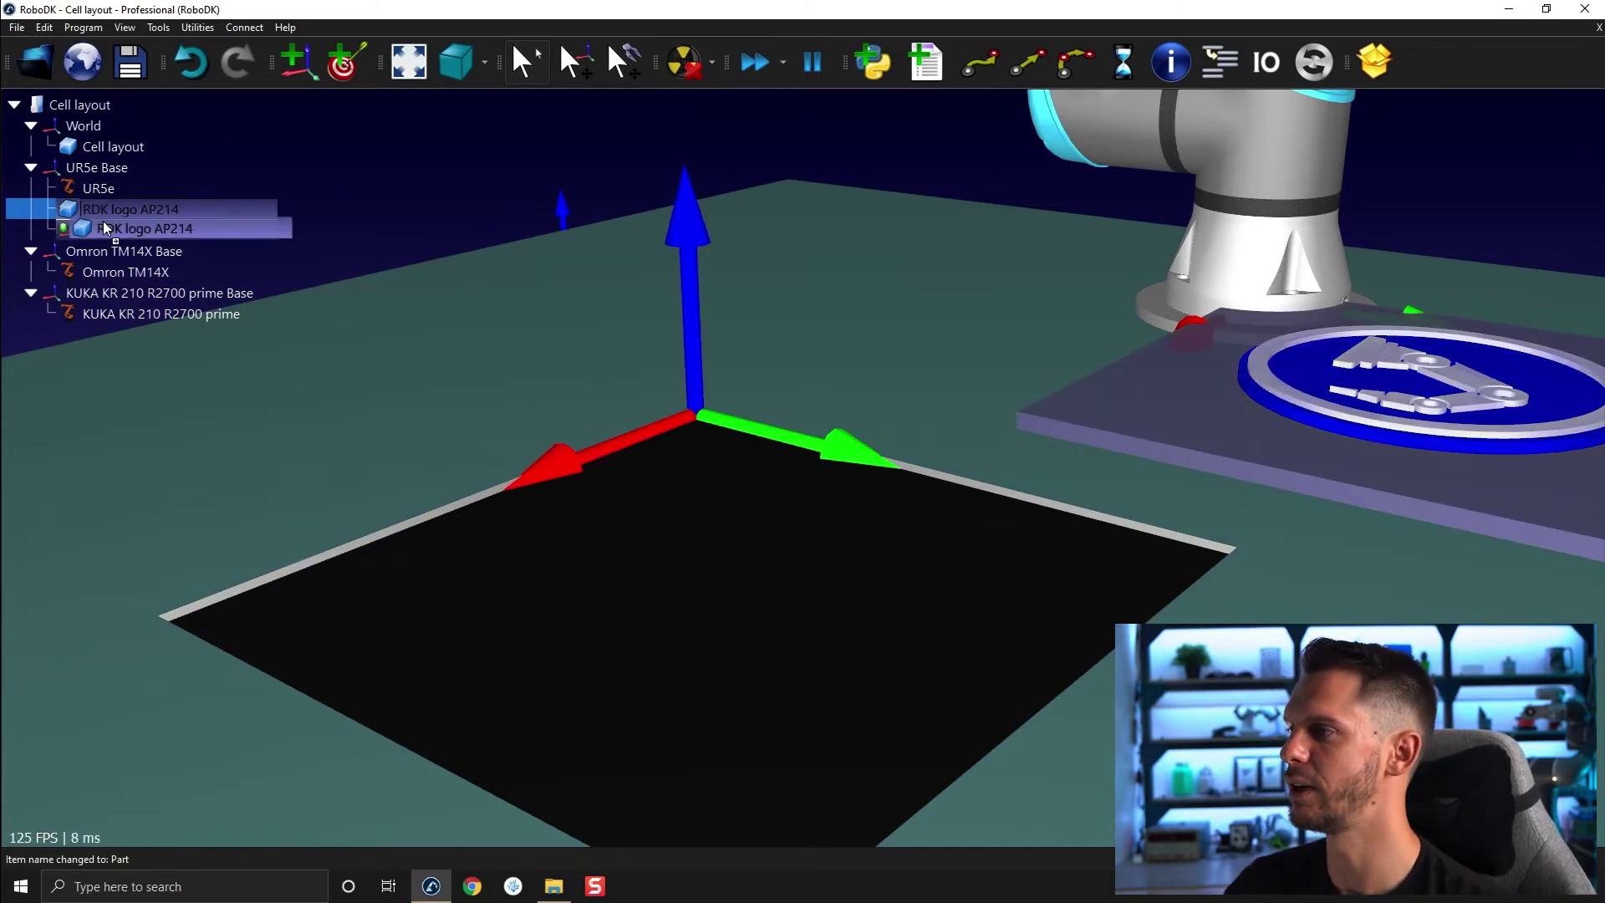
left_click_drag(131, 210, 94, 230)
left_click_drag(449, 295, 805, 513)
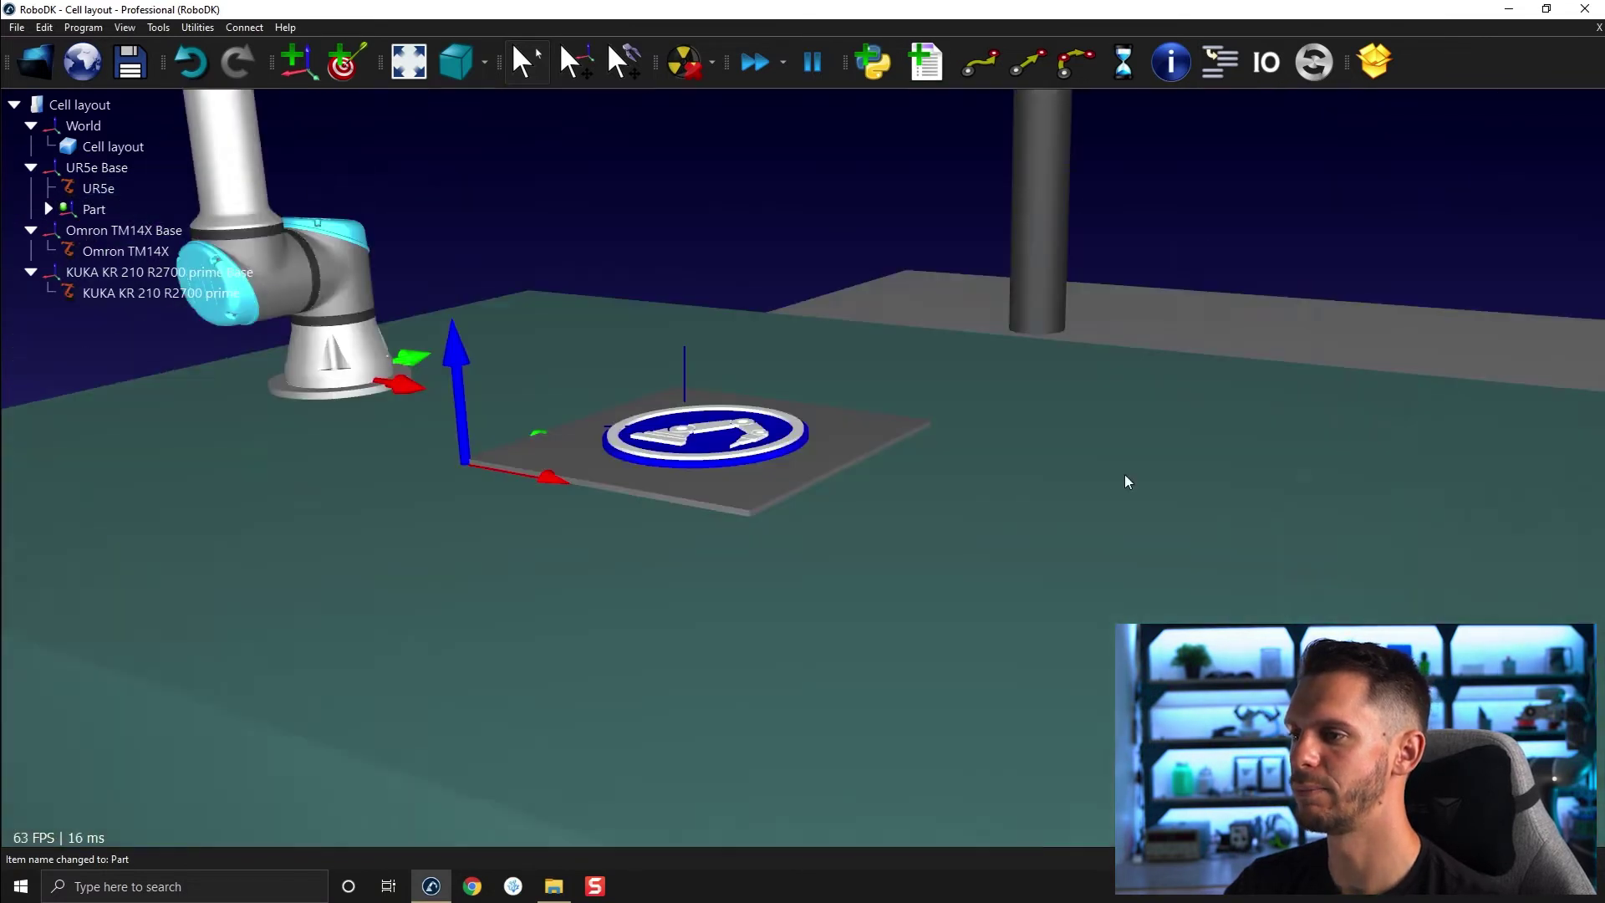
scroll(802, 513, "down", 3)
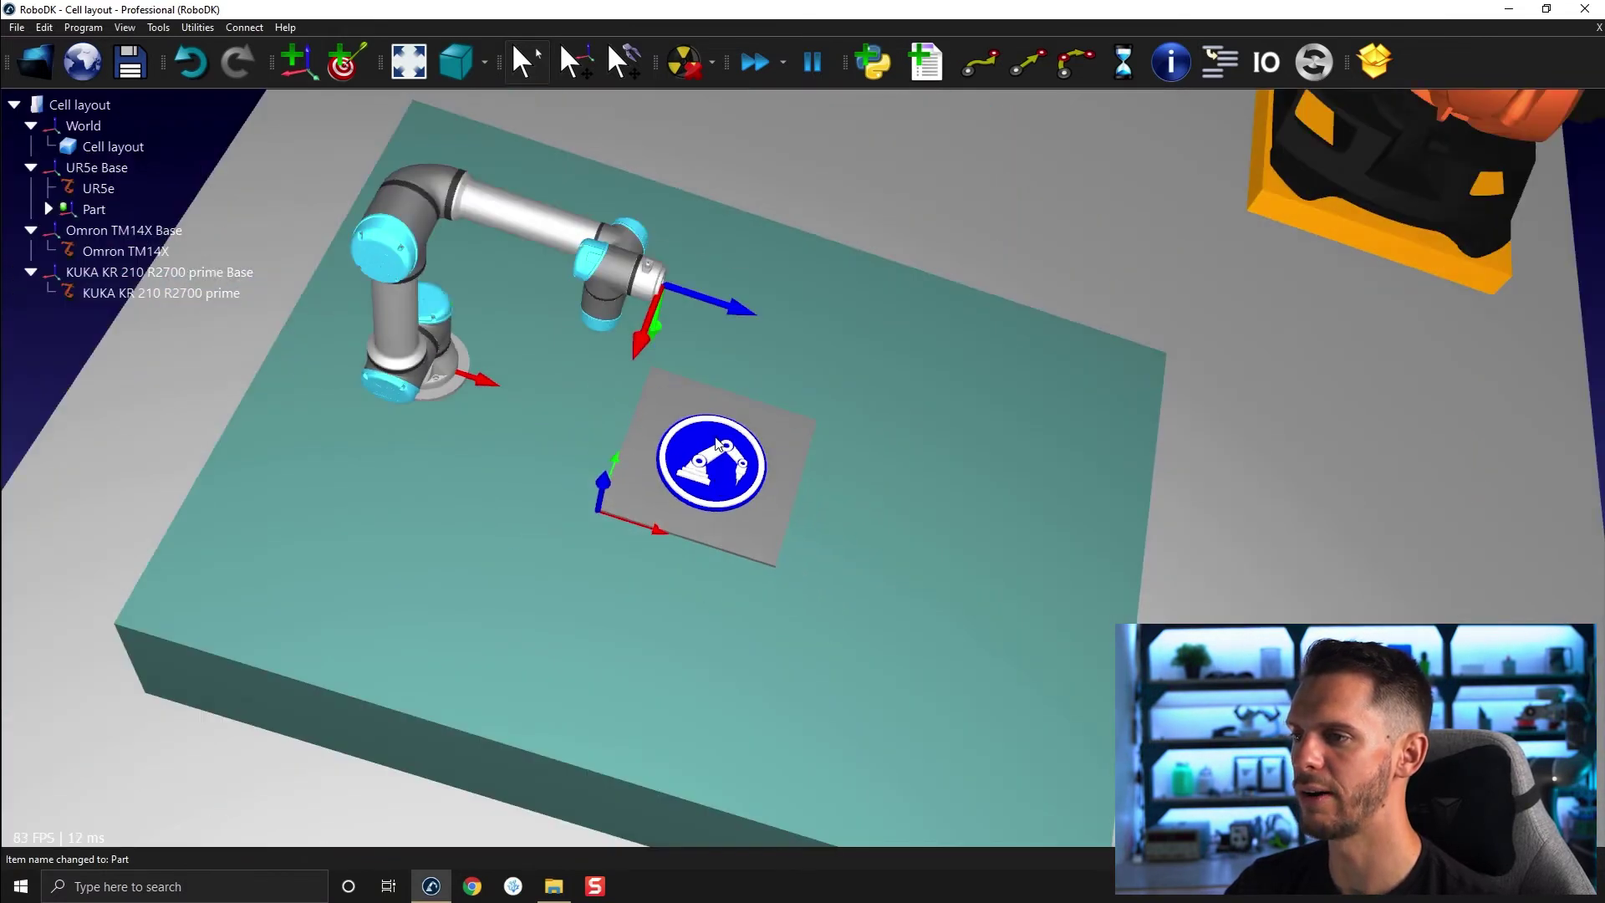
key("1")
mouse_move(646, 508)
left_mouse_down()
mouse_move(676, 379)
mouse_move(541, 393)
left_mouse_up()
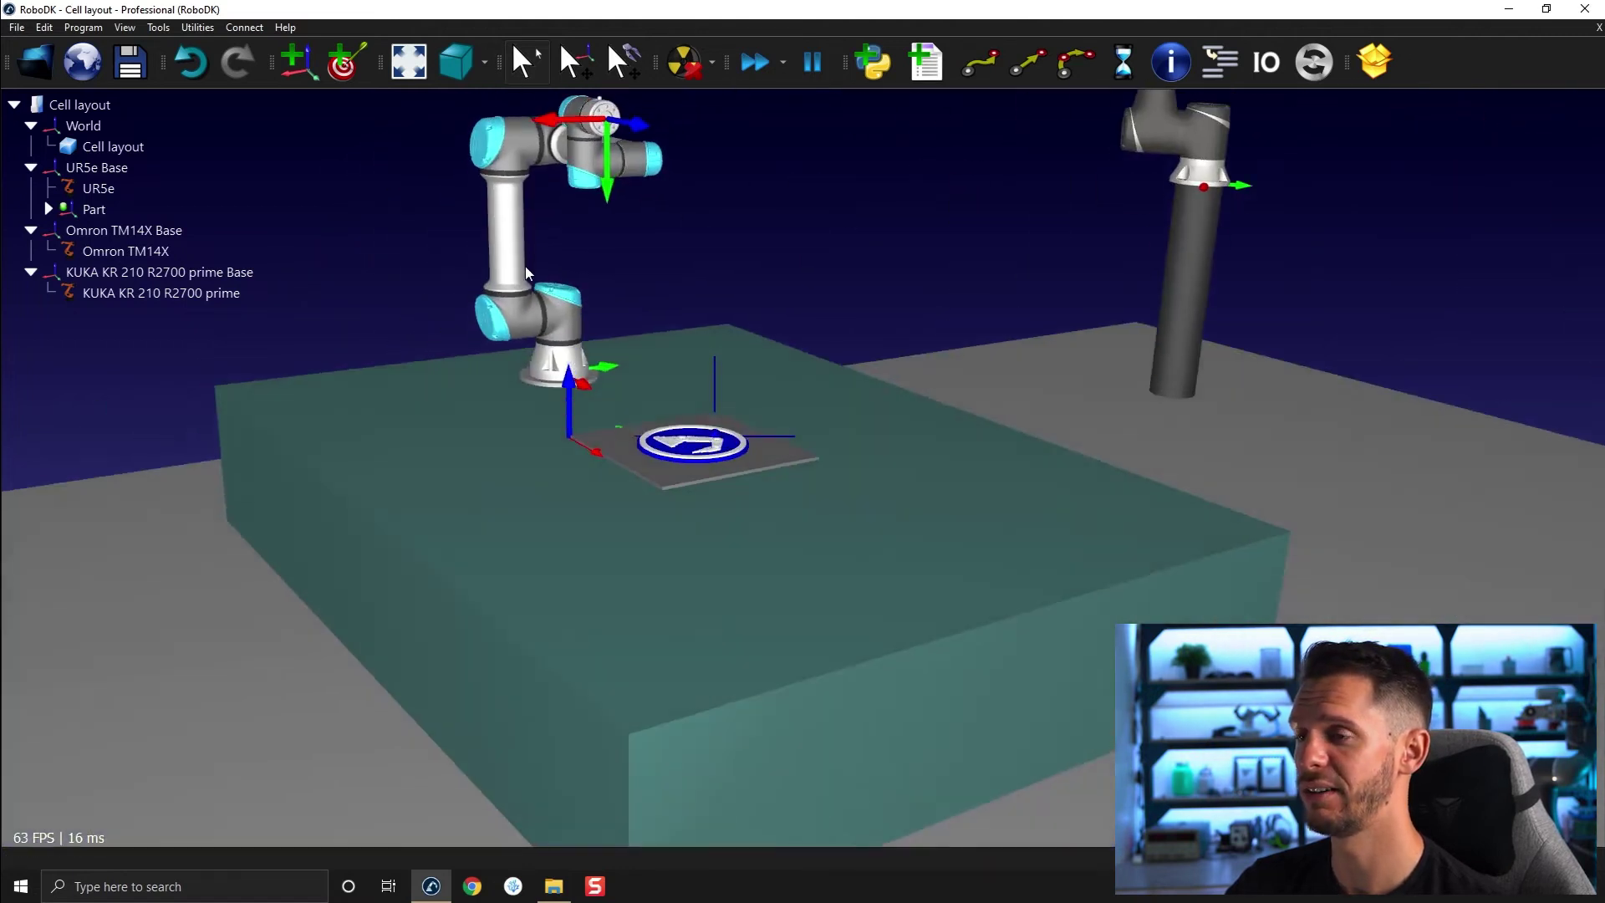
scroll(541, 393, "down", 3)
scroll(700, 426, "down", 1)
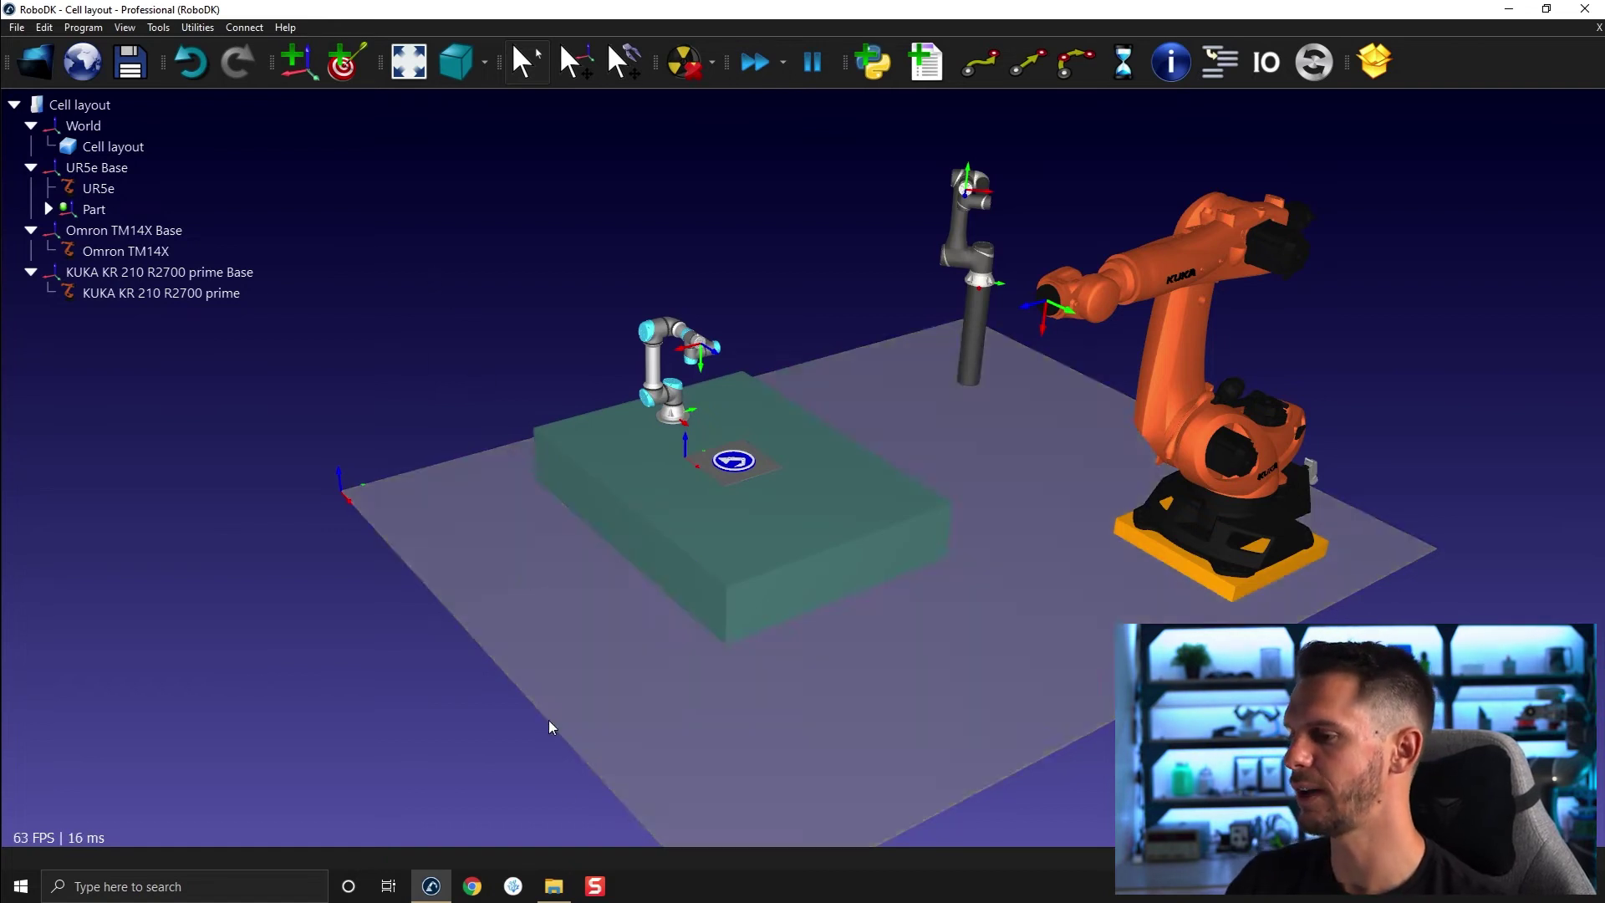
Step: Load Organize boxes.rdk from the 05C - Measure tool folder into RoboDK
left_click(554, 886)
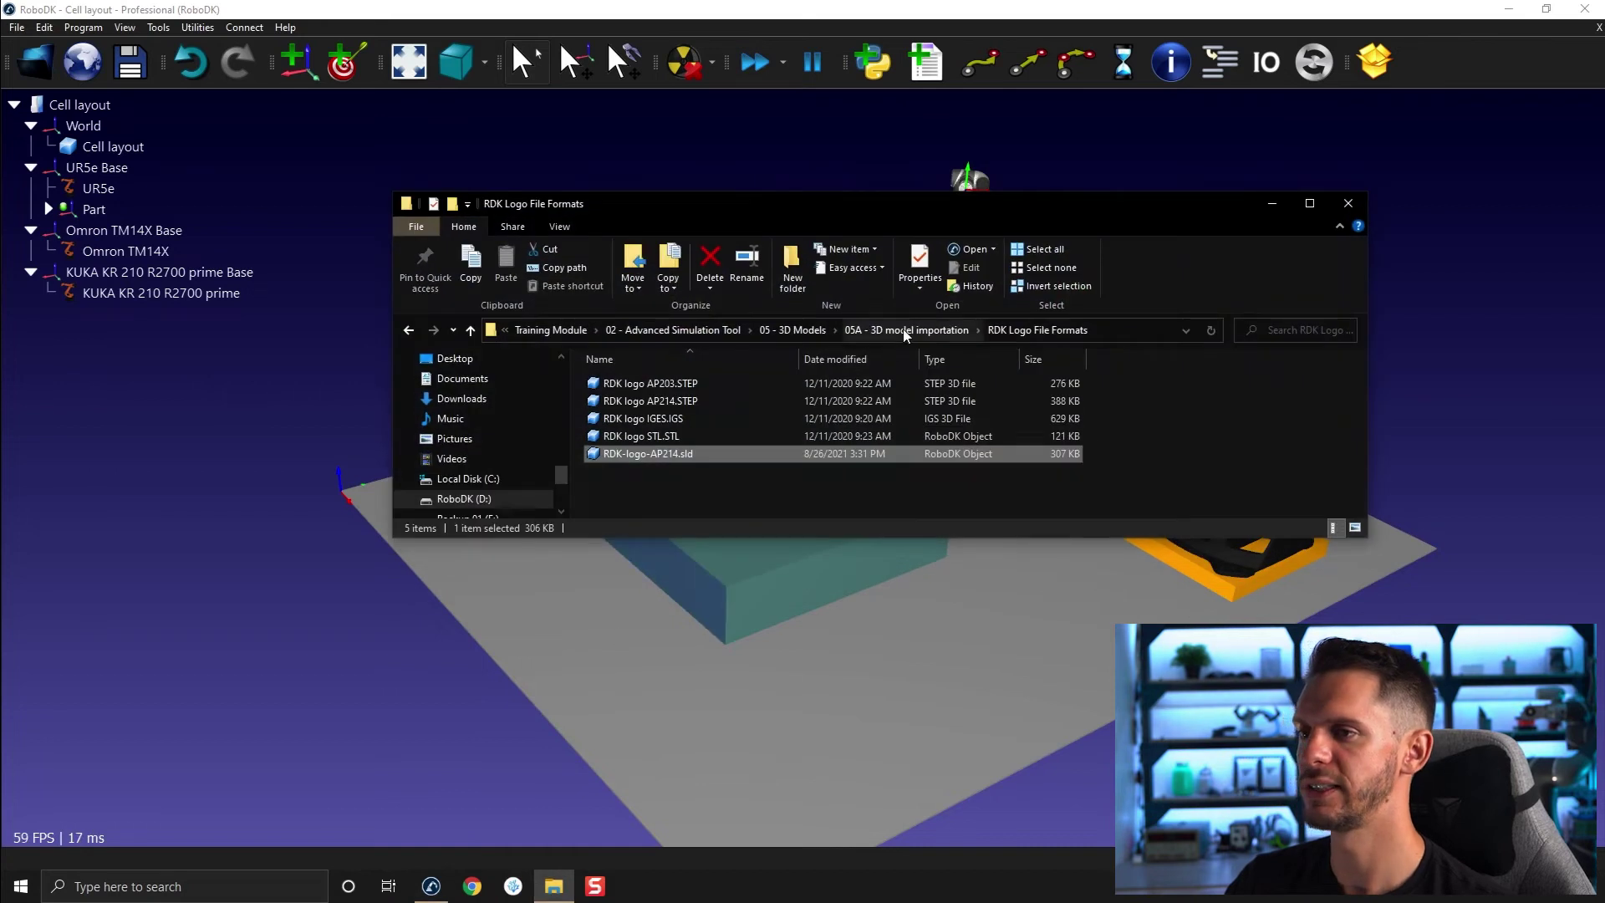
left_click(904, 329)
left_click(902, 332)
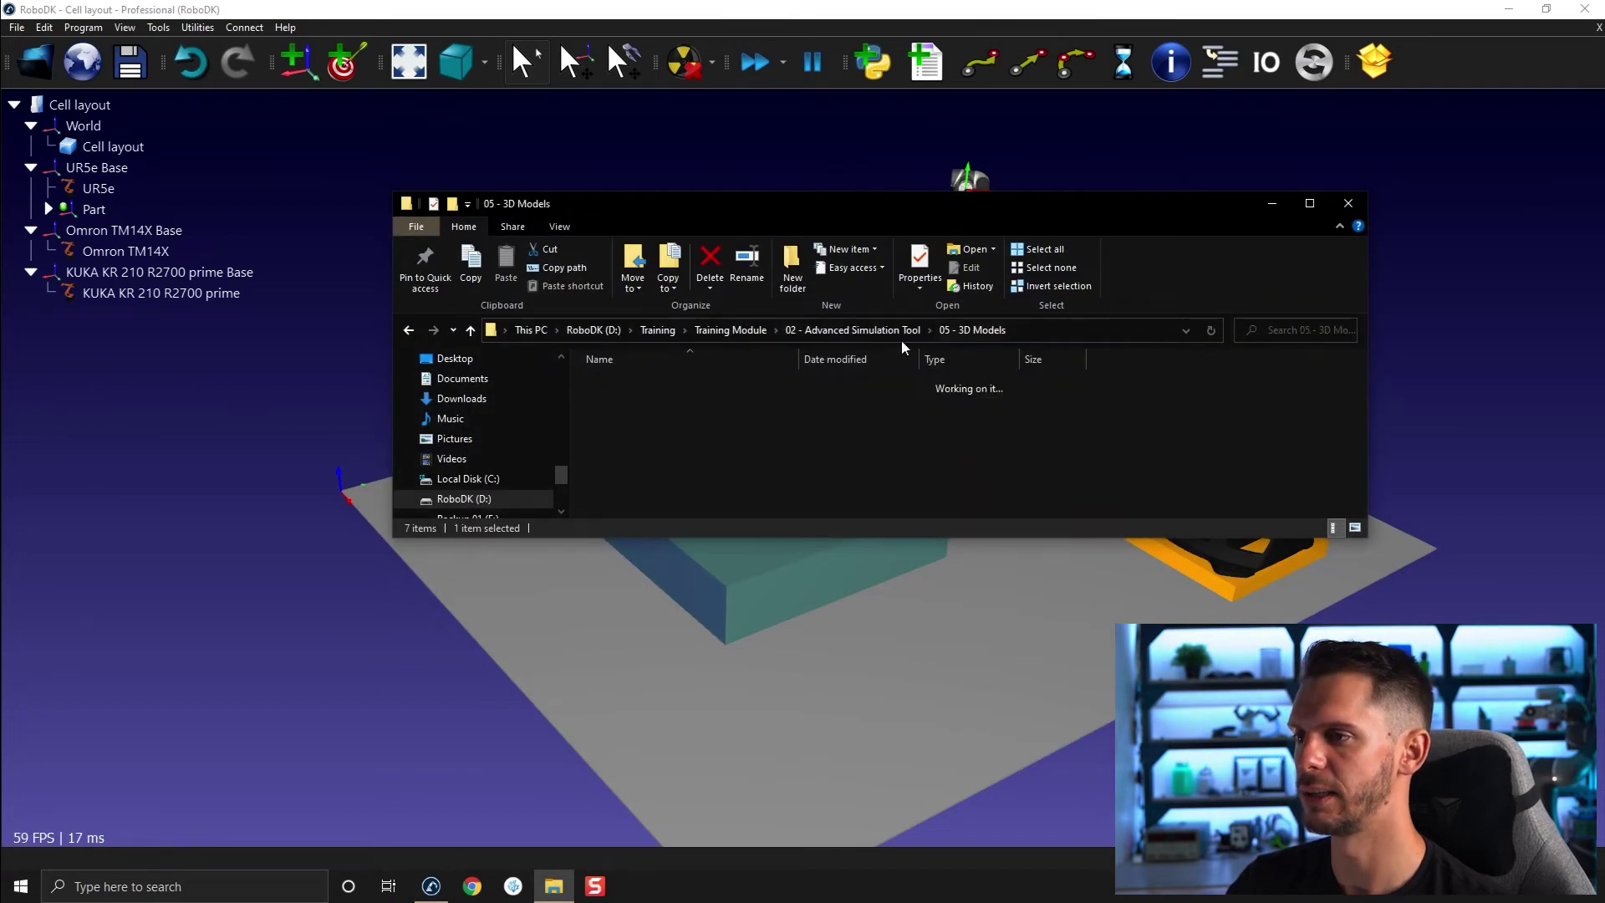
double_click(658, 420)
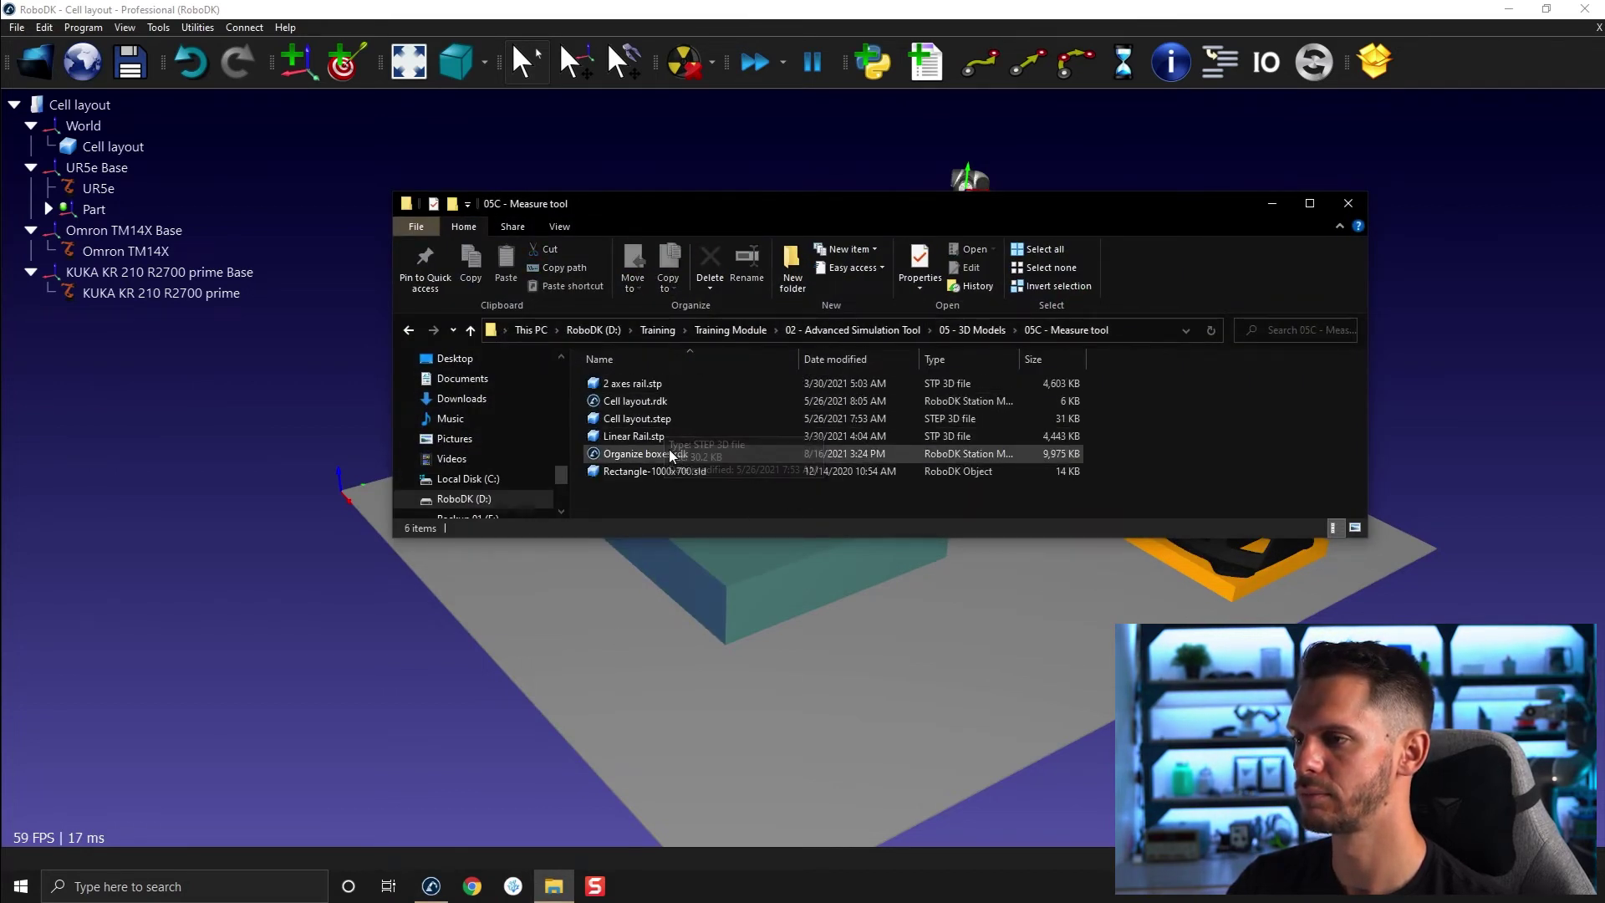
mouse_move(642, 453)
left_mouse_down()
mouse_move(299, 407)
mouse_move(253, 537)
left_mouse_up()
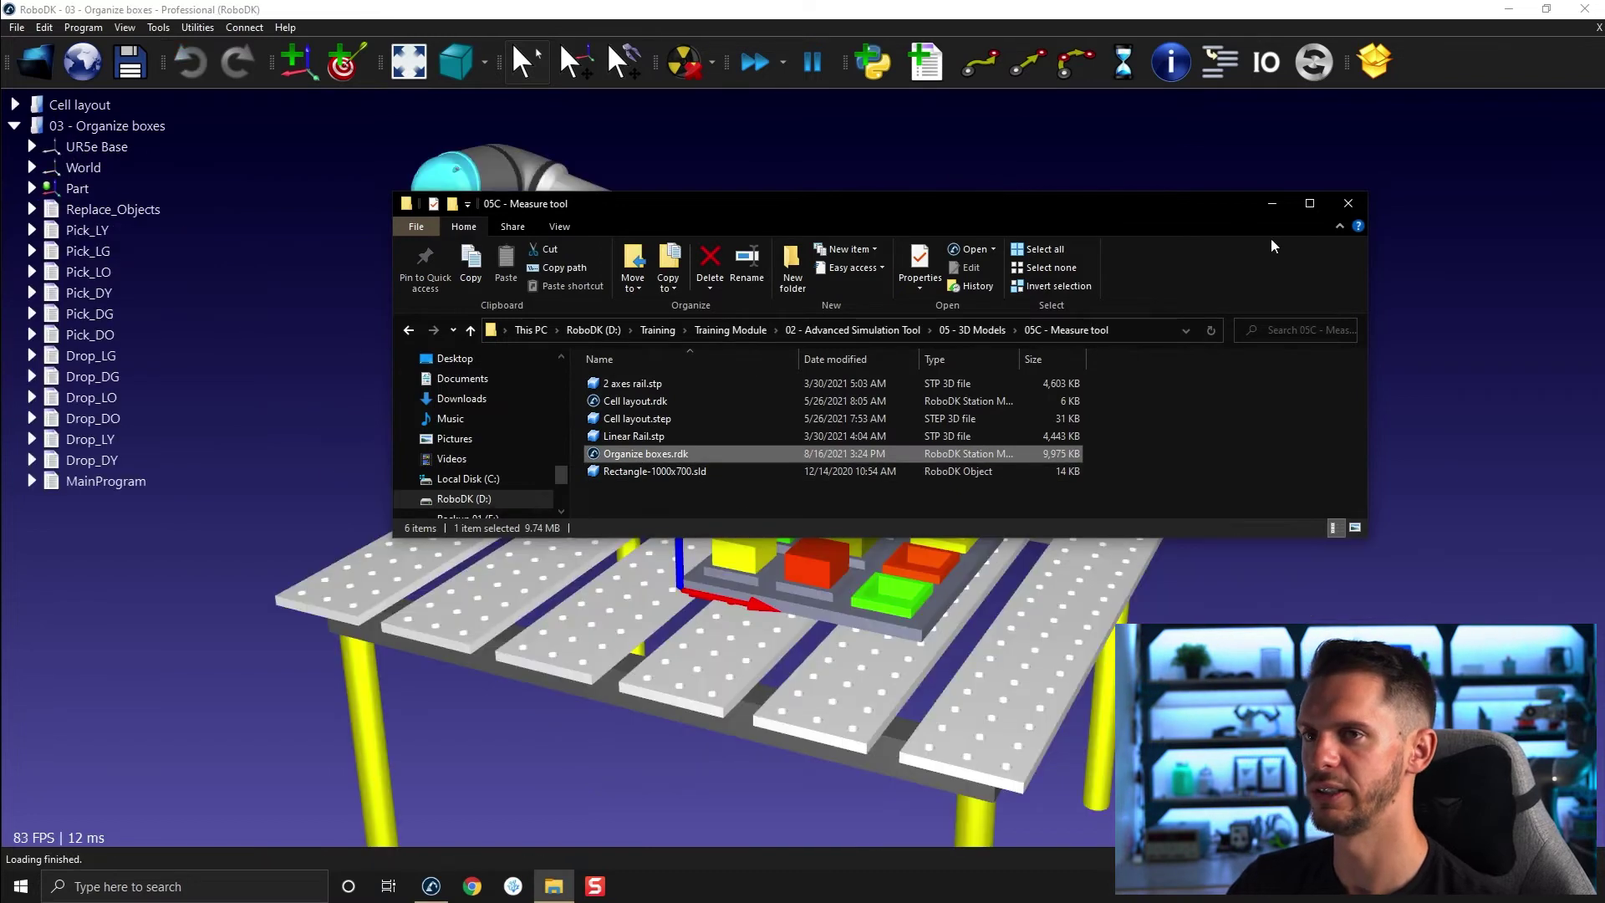
left_click(1271, 204)
scroll(764, 522, "up", 2)
mouse_move(715, 401)
left_mouse_down("alt+shift")
mouse_move(648, 360)
mouse_move(701, 330)
mouse_move(647, 569)
mouse_move(660, 530)
mouse_move(851, 375)
mouse_move(756, 566)
mouse_move(807, 598)
mouse_move(703, 502)
left_mouse_up("alt+shift")
left_click(163, 129)
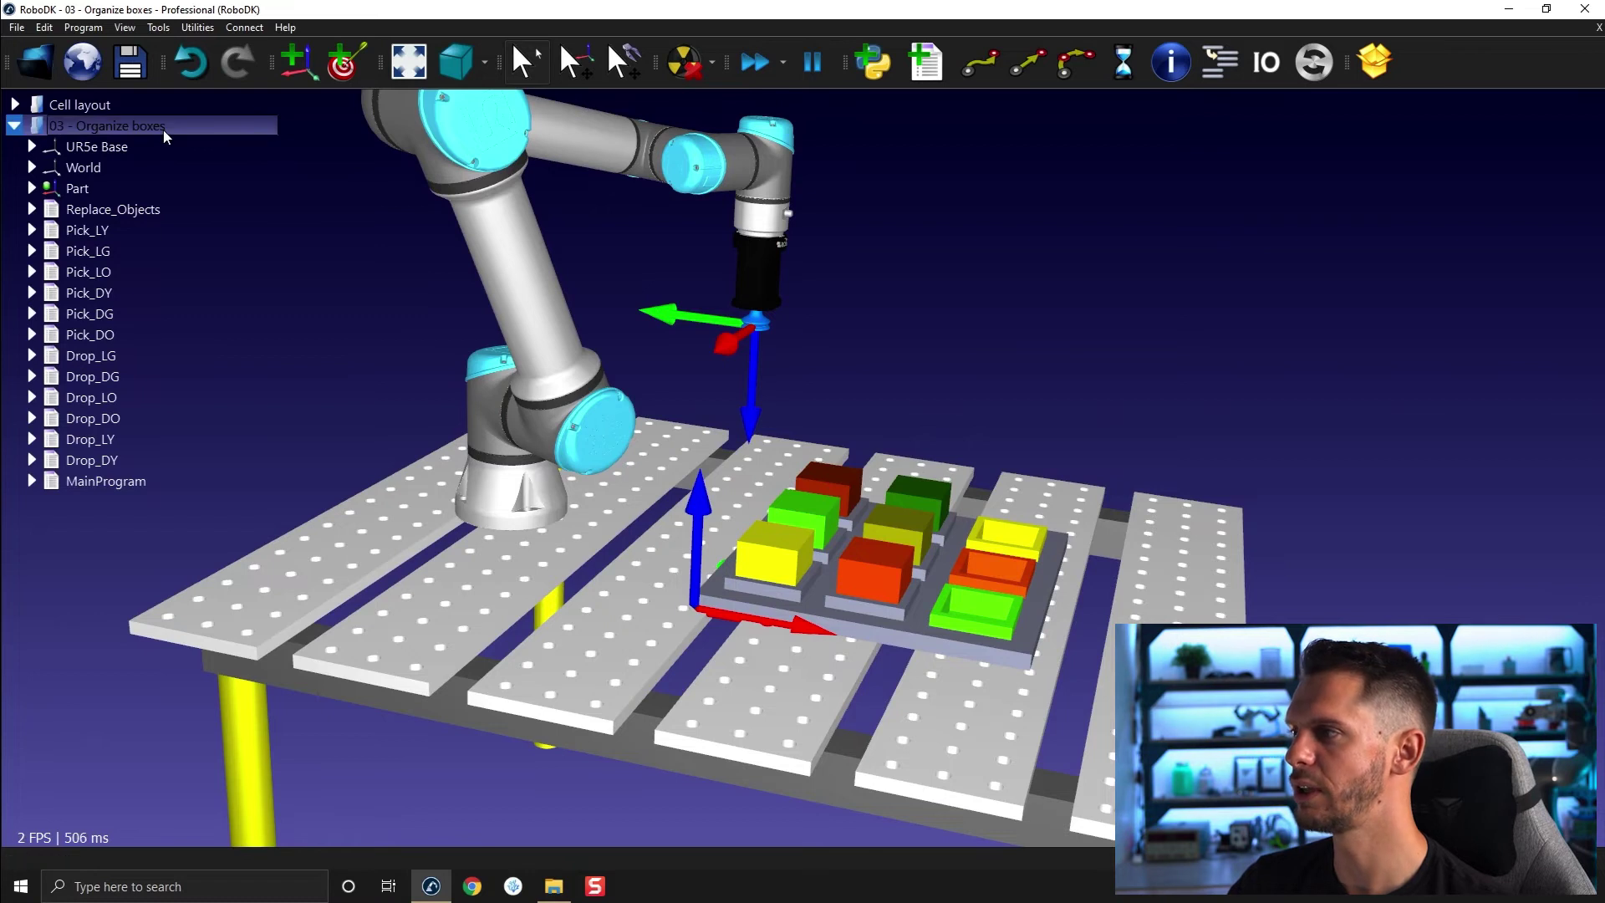
Step: Hide the perforated table in the Organize boxes station
right_click(163, 129)
left_click(234, 189)
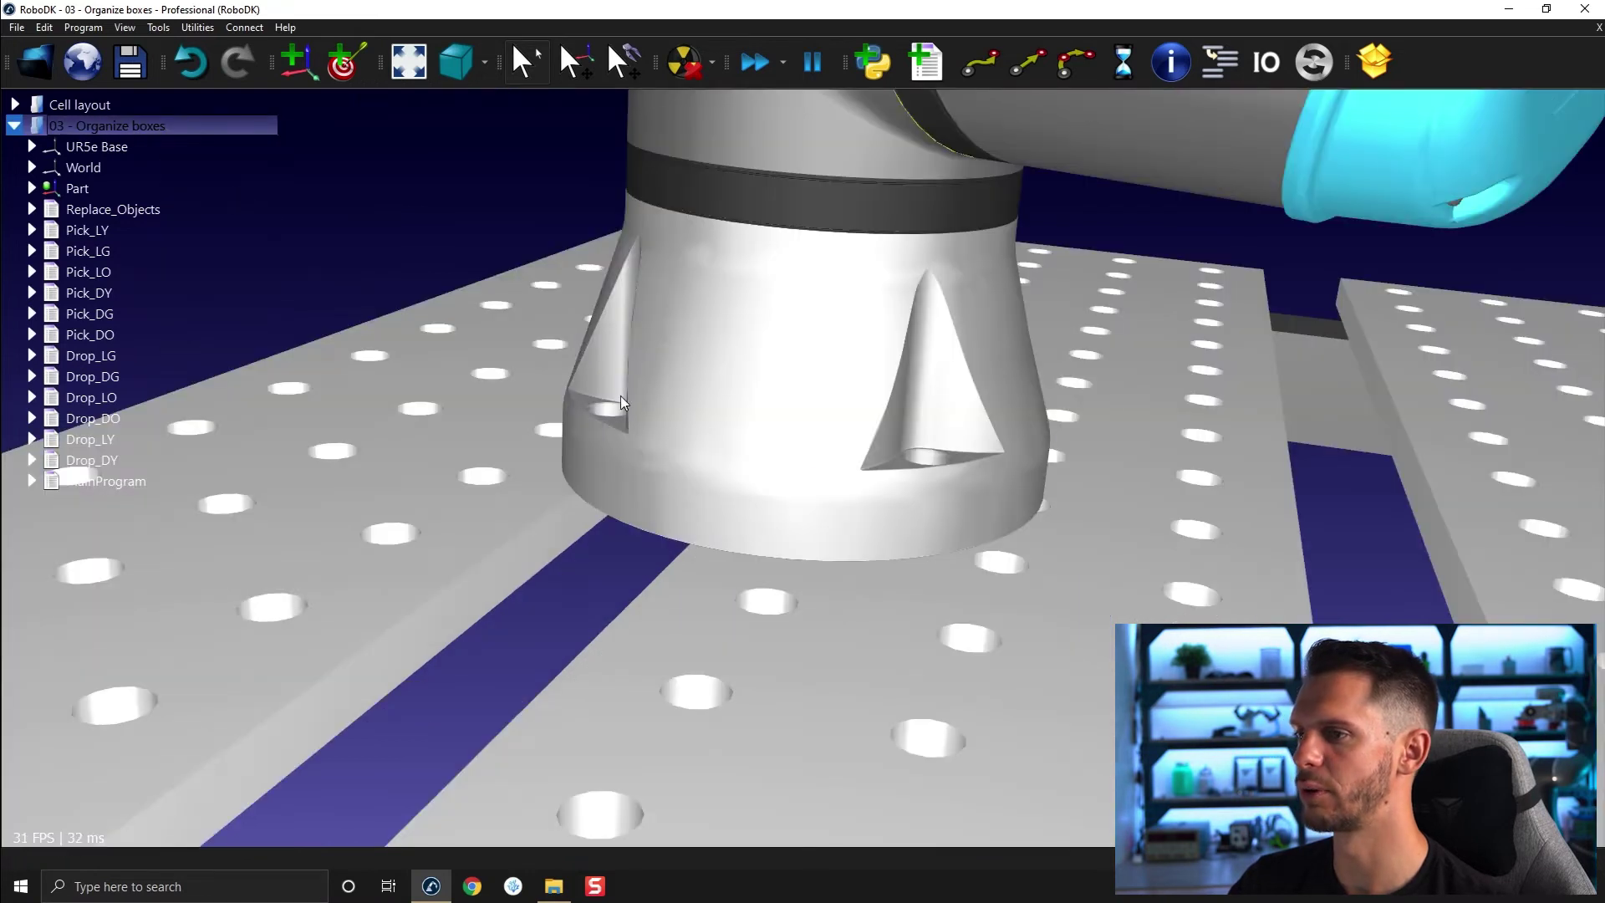
mouse_move(621, 395)
left_mouse_down()
mouse_move(847, 278)
mouse_move(921, 294)
mouse_move(914, 519)
mouse_move(1010, 527)
left_mouse_up()
scroll(1010, 521, "down", 5)
mouse_move(986, 703)
left_mouse_down()
mouse_move(877, 640)
mouse_move(941, 514)
left_mouse_up()
right_click(942, 513)
left_click(967, 538)
Step: Reframe the view on the Organize boxes station and orbit toward the boxes
mouse_move(850, 594)
left_mouse_down()
mouse_move(767, 426)
mouse_move(367, 316)
left_mouse_up()
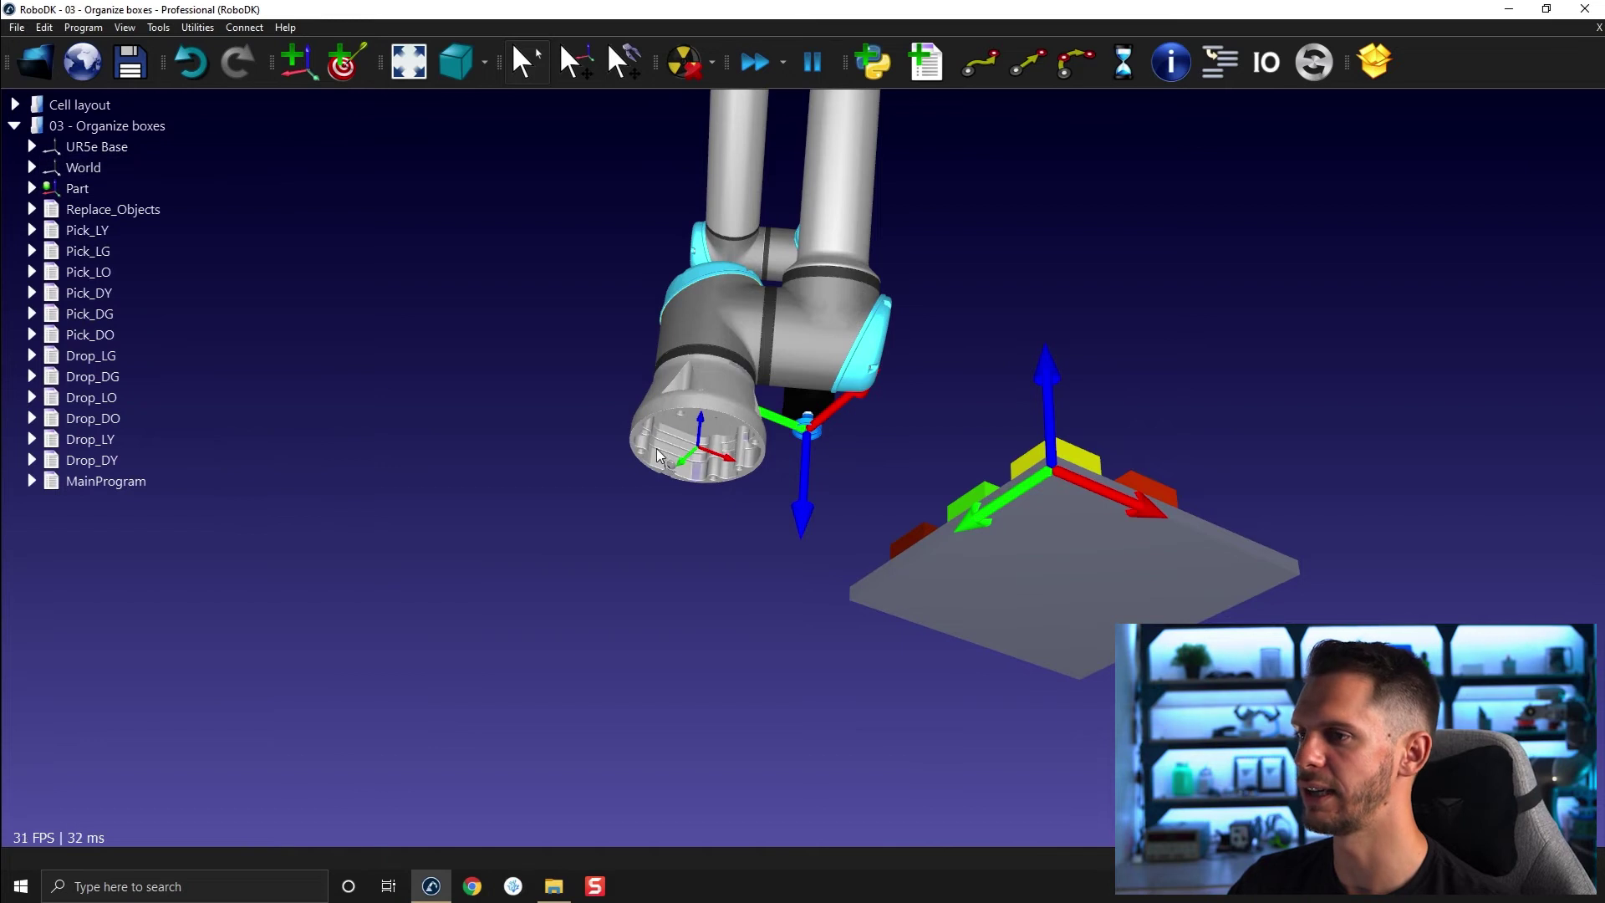
right_click(96, 126)
left_click(149, 191)
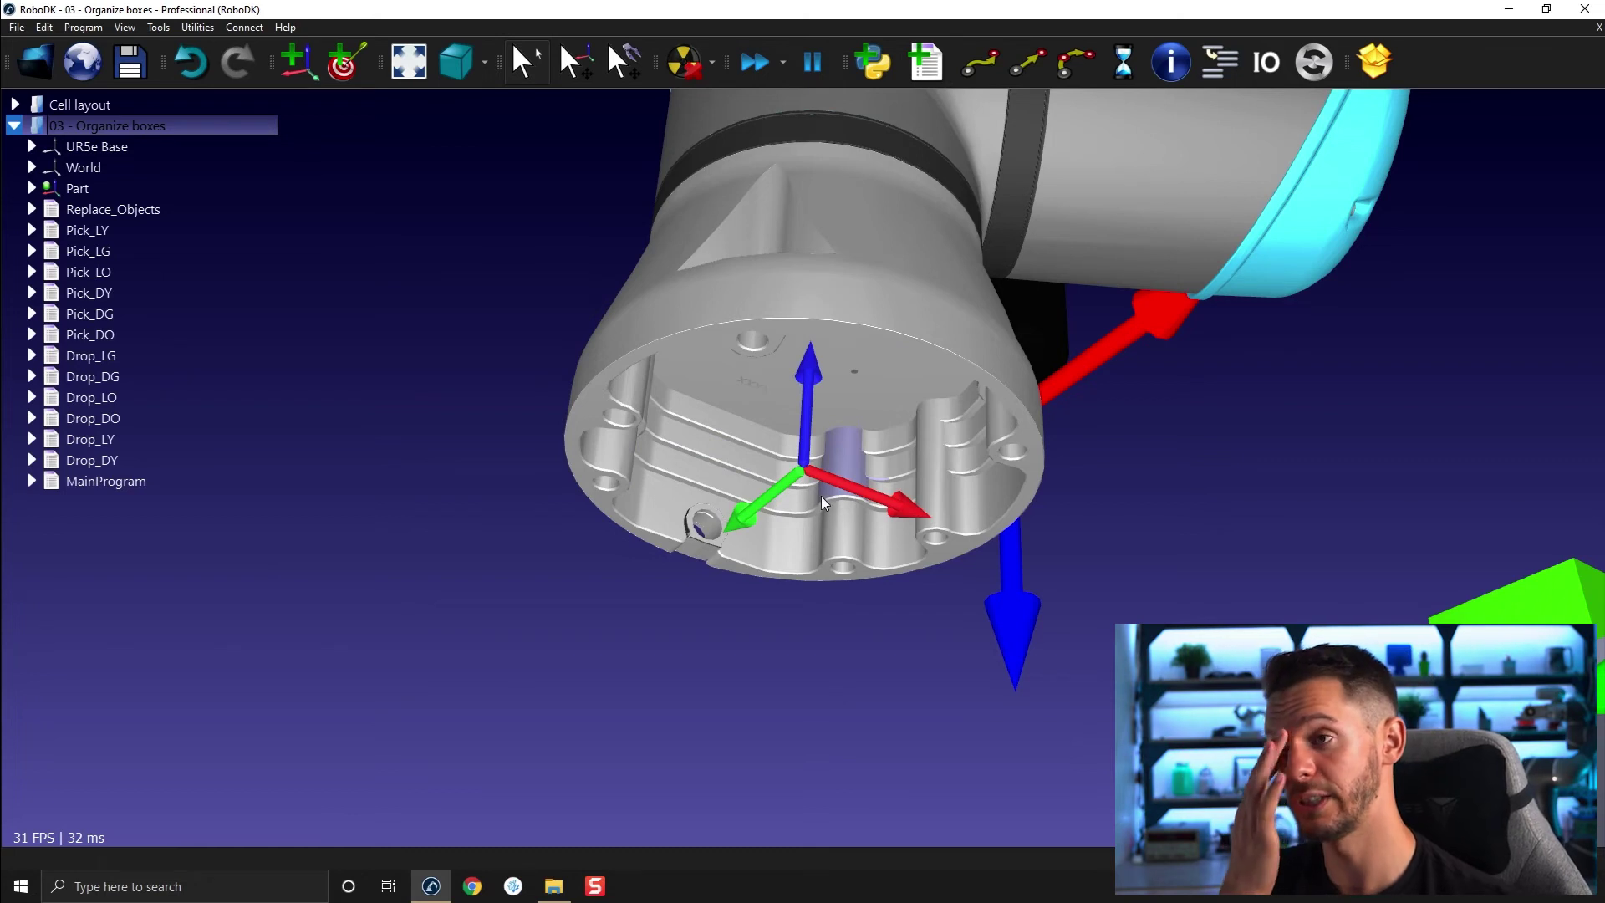
mouse_move(813, 426)
middle_mouse_down()
mouse_move(852, 500)
mouse_move(863, 665)
middle_mouse_up()
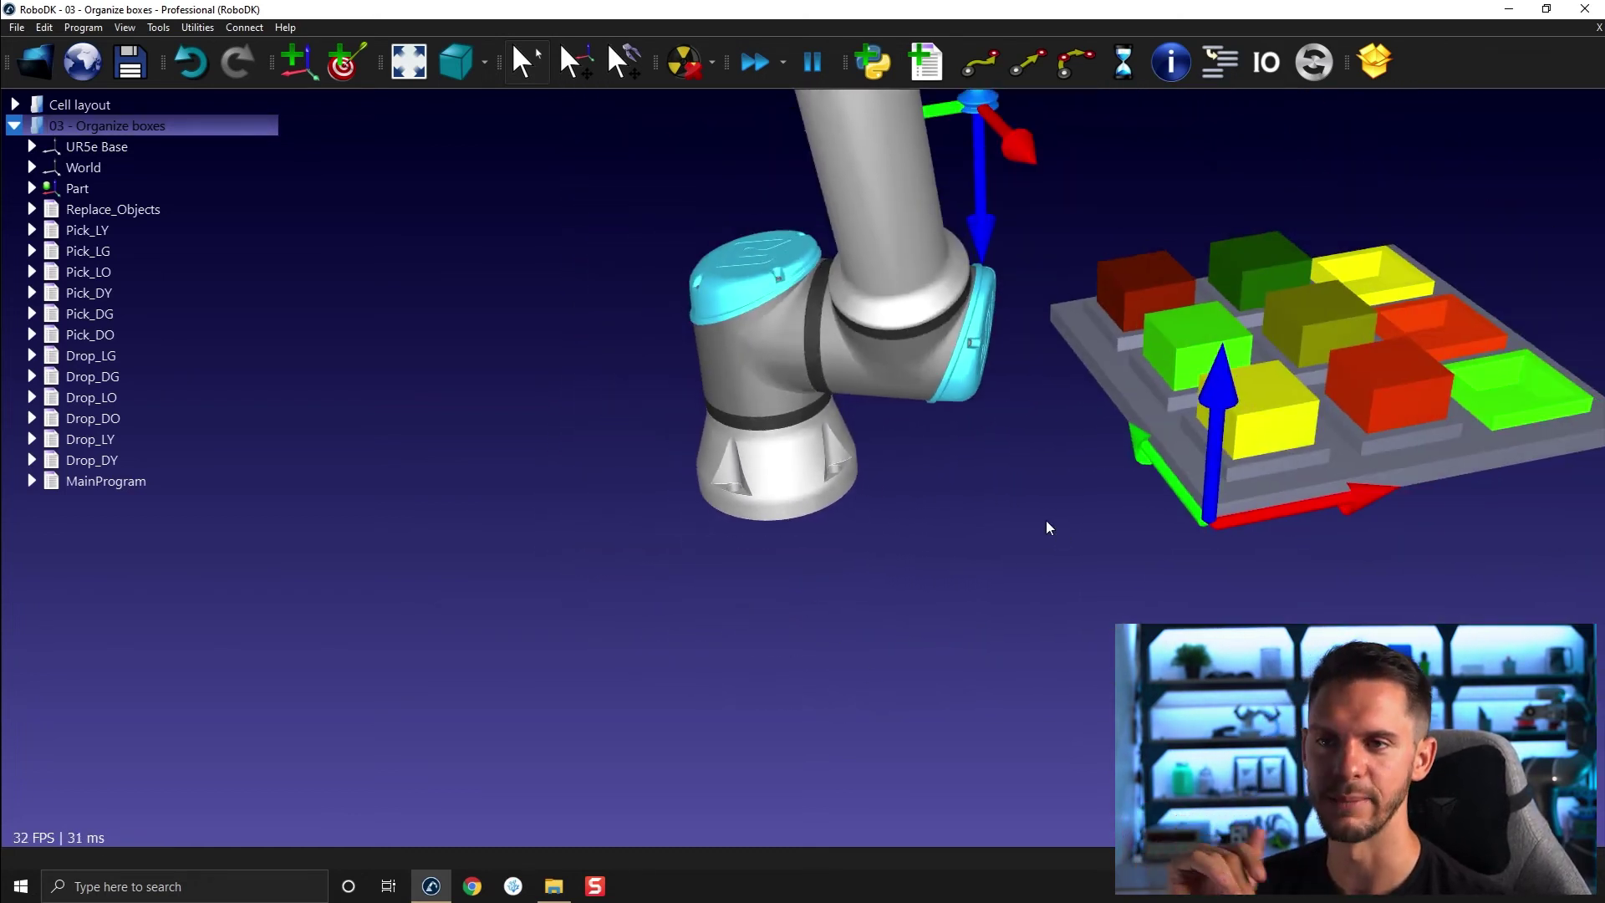
mouse_move(1046, 528)
middle_mouse_down()
mouse_move(704, 361)
mouse_move(760, 566)
mouse_move(735, 556)
mouse_move(736, 509)
mouse_move(1001, 509)
mouse_move(896, 437)
mouse_move(936, 467)
middle_mouse_up()
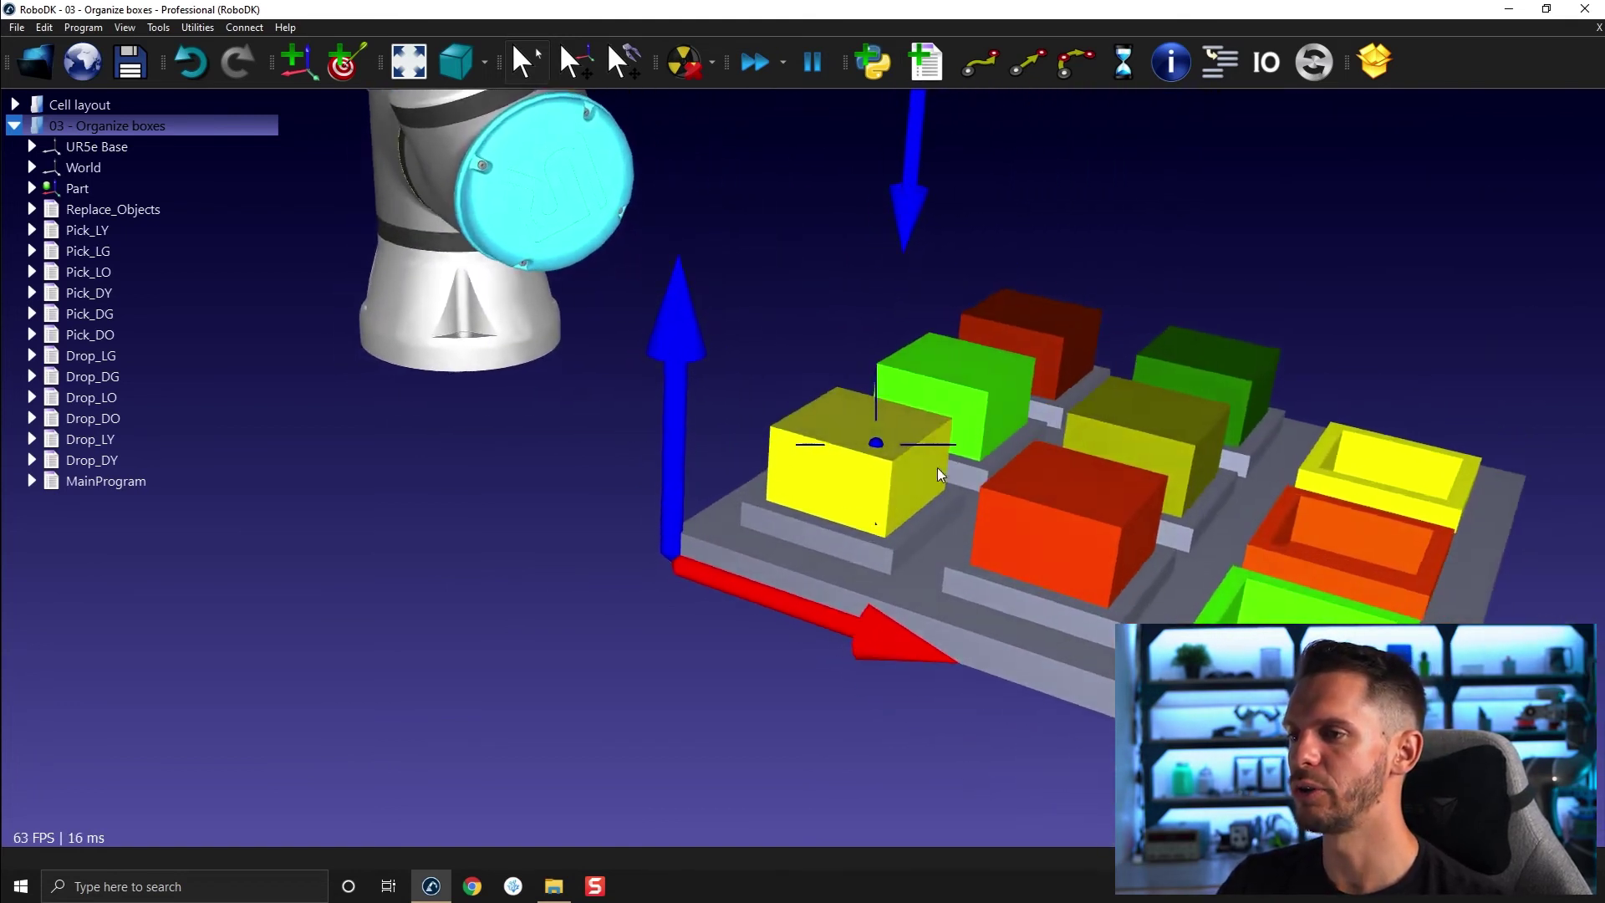
scroll(903, 461, "up", 3)
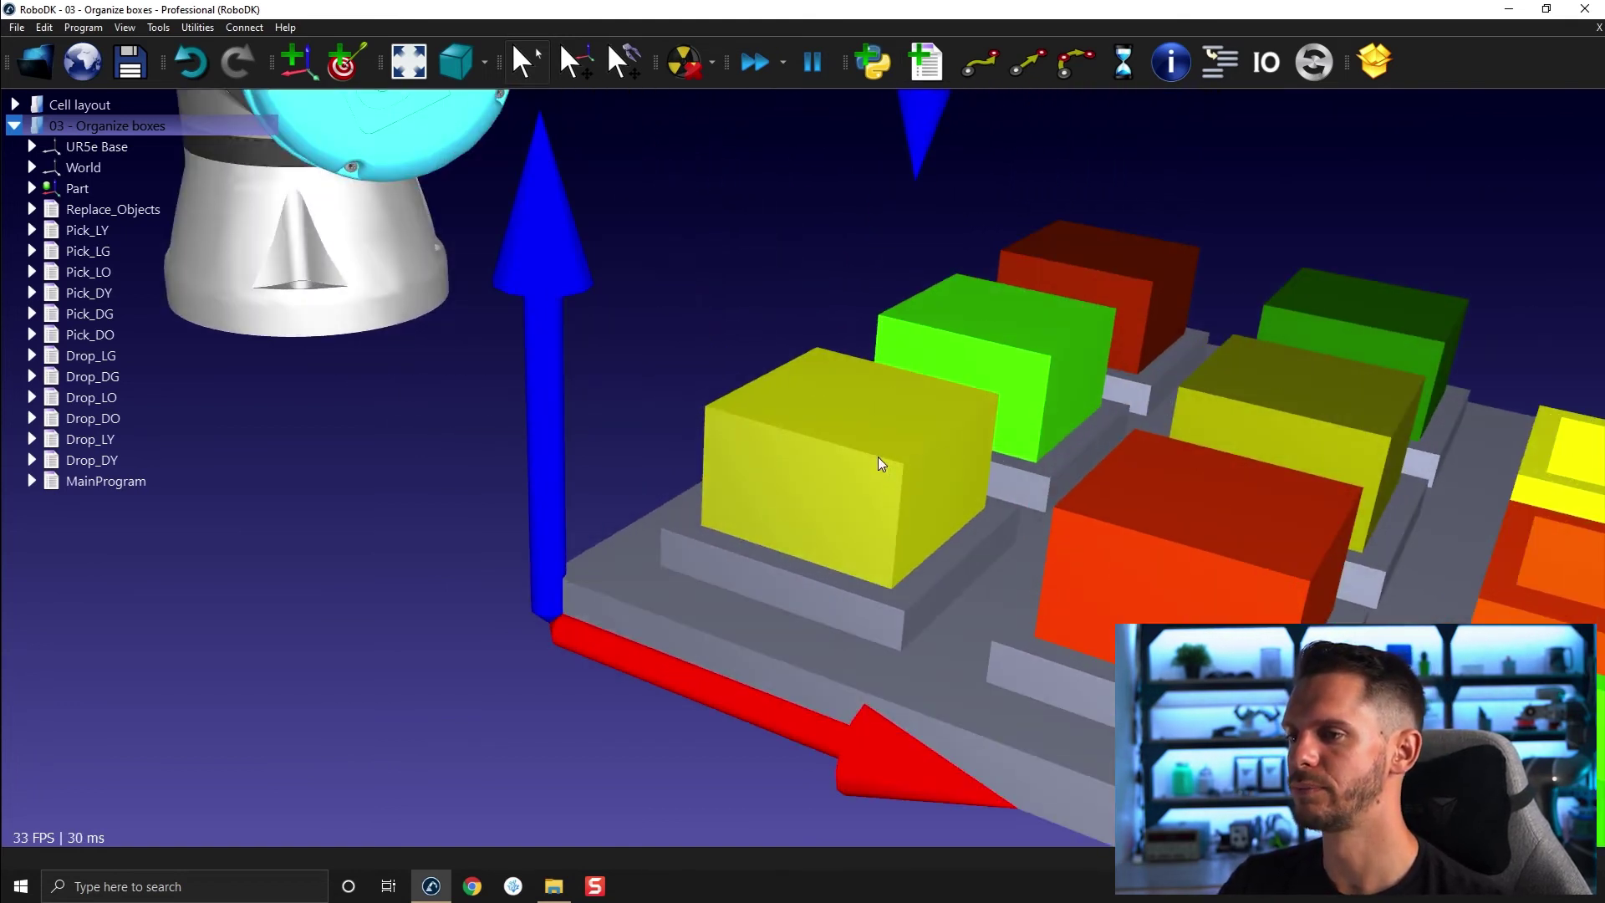
Step: Open Tools > Measure and measure the yellow box edge midpoint at 452.5, -162.5, 80.0 mm
left_click(163, 28)
left_click(211, 161)
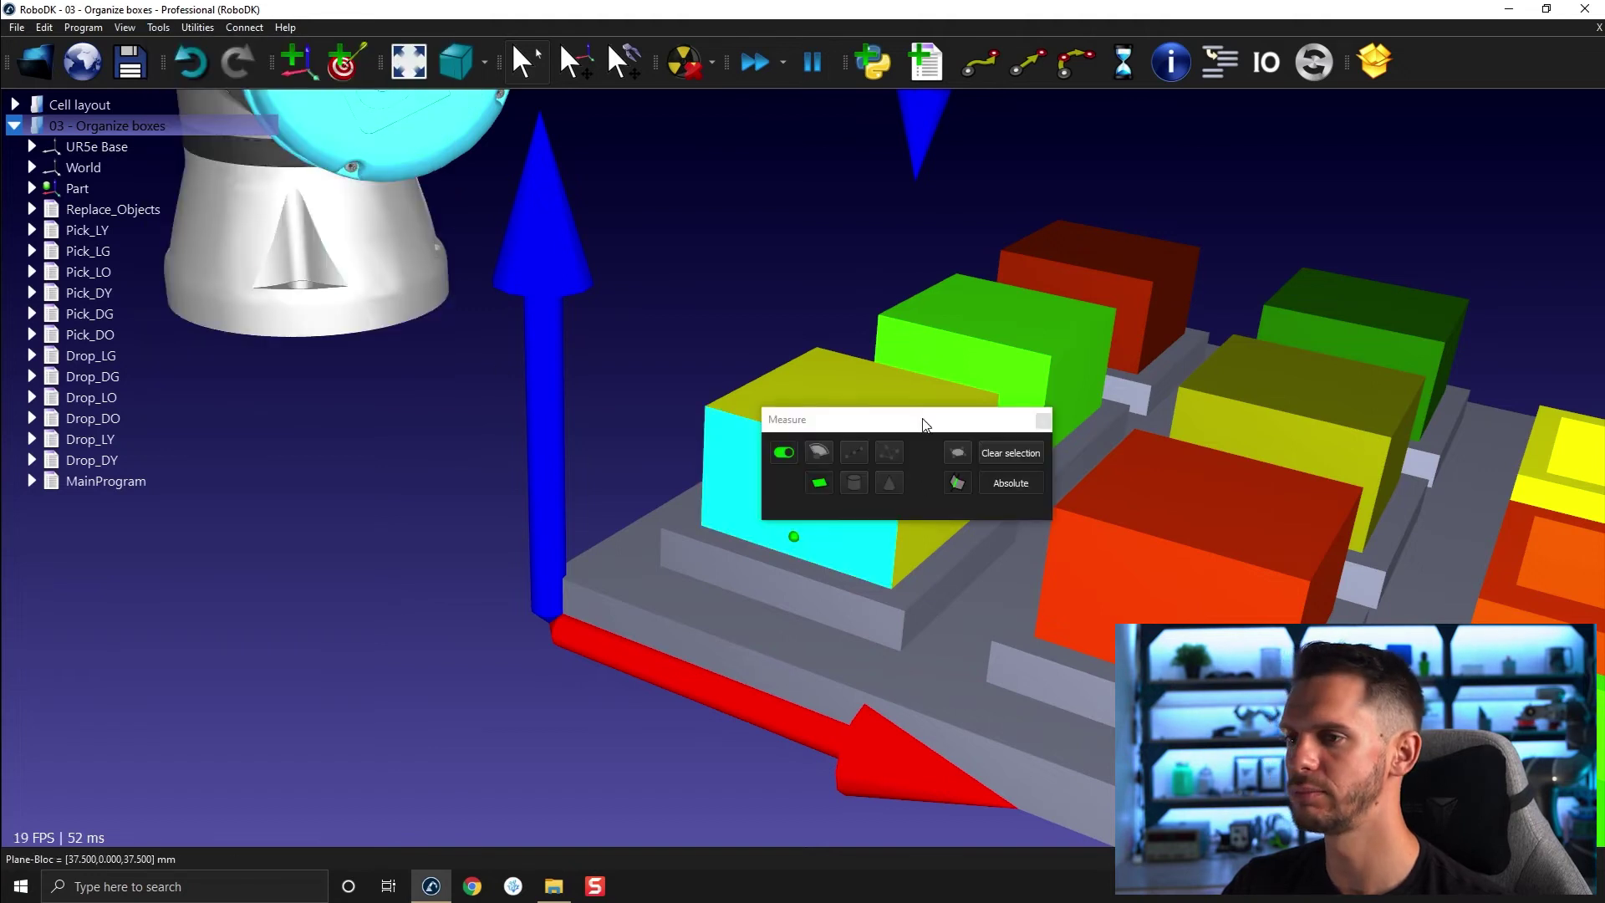
left_click_drag(923, 424, 845, 233)
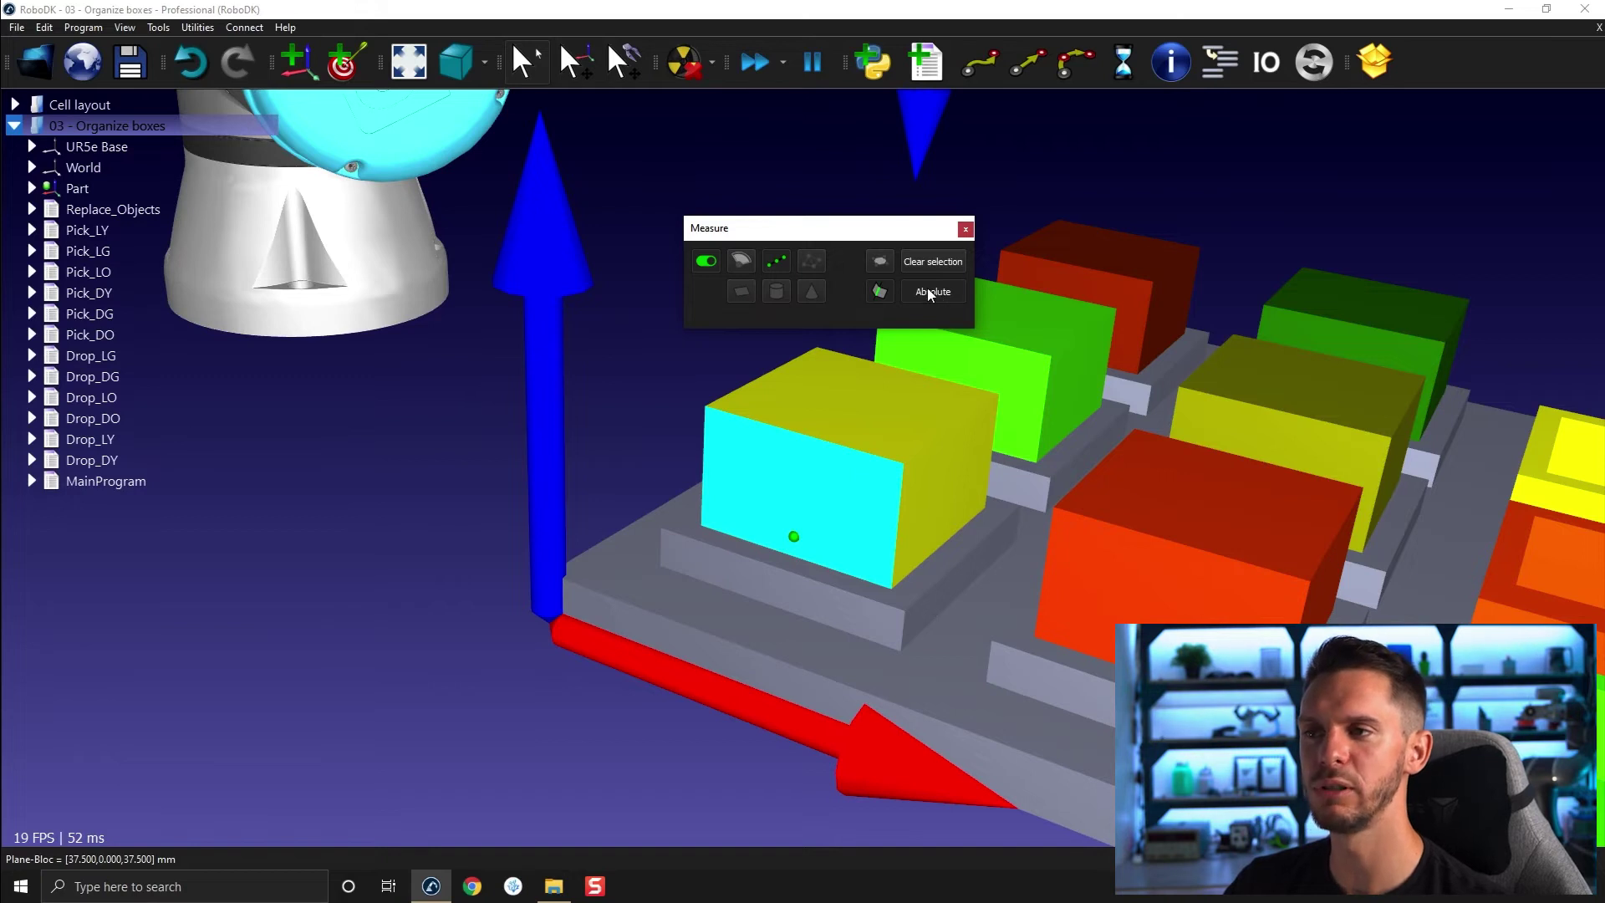
left_click(907, 460)
mouse_move(618, 596)
left_mouse_down()
mouse_move(631, 409)
mouse_move(850, 592)
mouse_move(756, 621)
left_mouse_up()
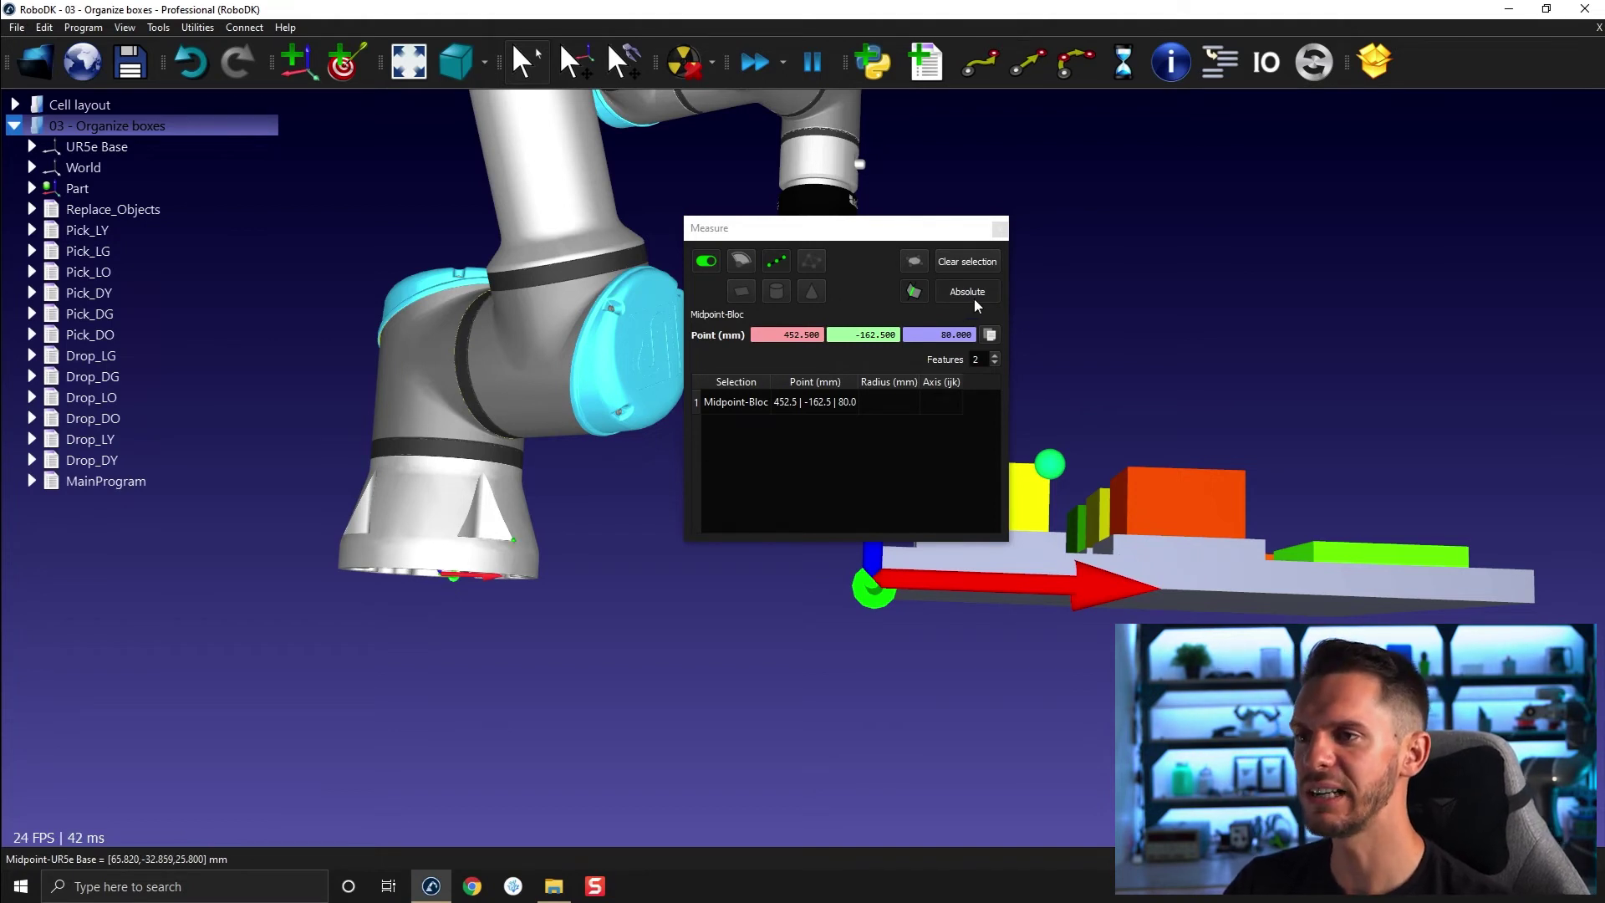
left_click_drag(900, 233, 725, 239)
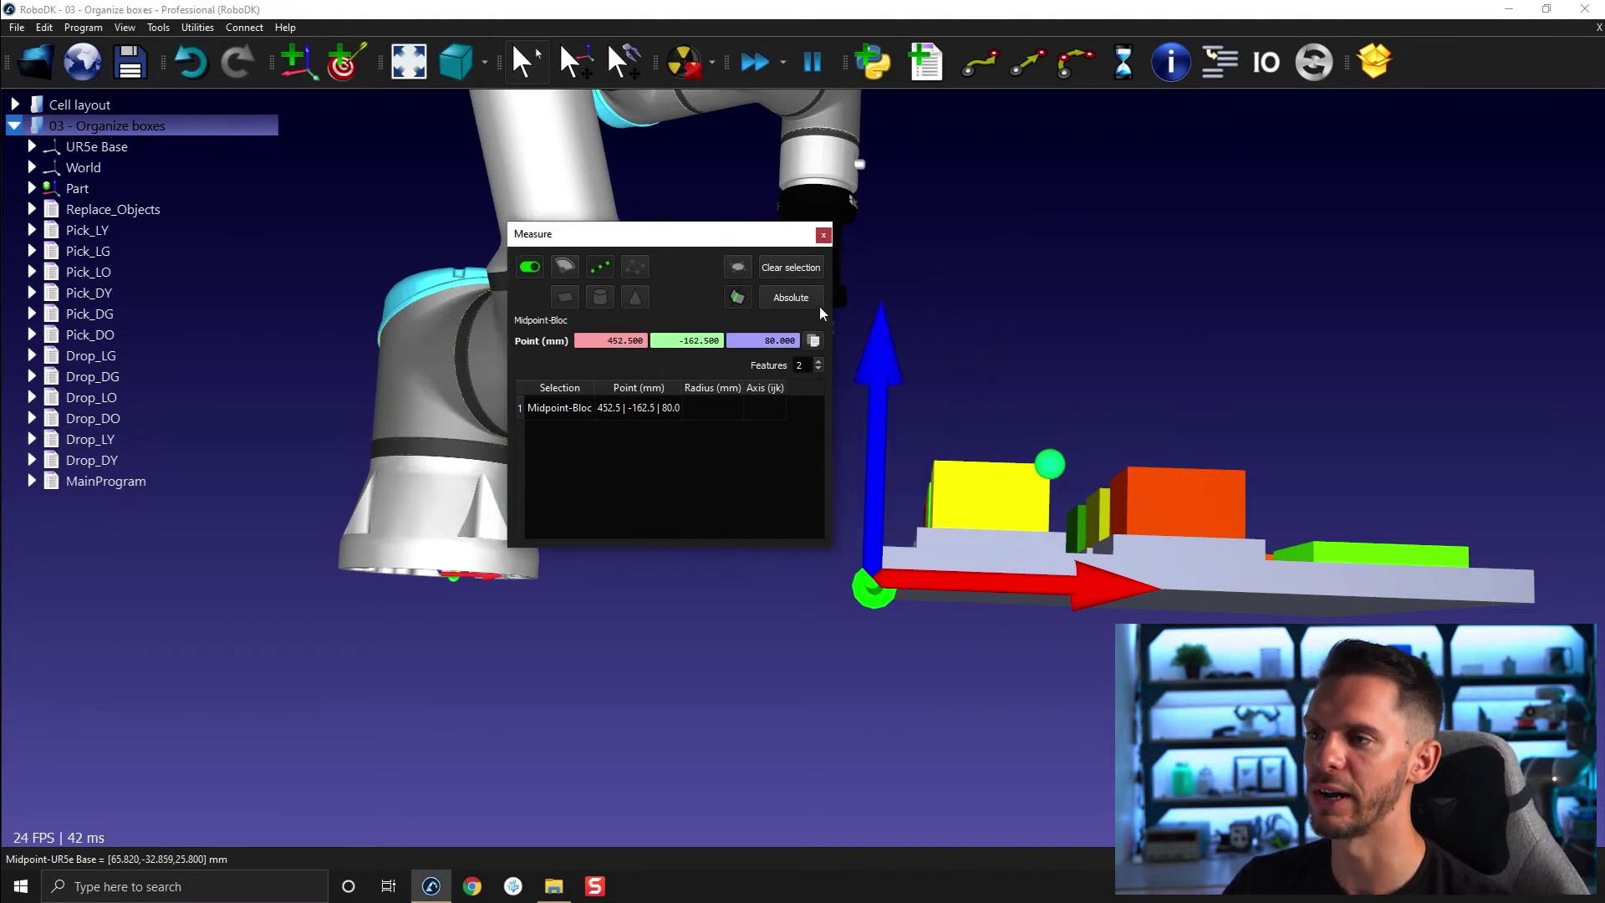
left_click_drag(1044, 363, 840, 311)
Step: Clear the results and measure the yellow, then green, box edge midpoints
left_click(810, 266)
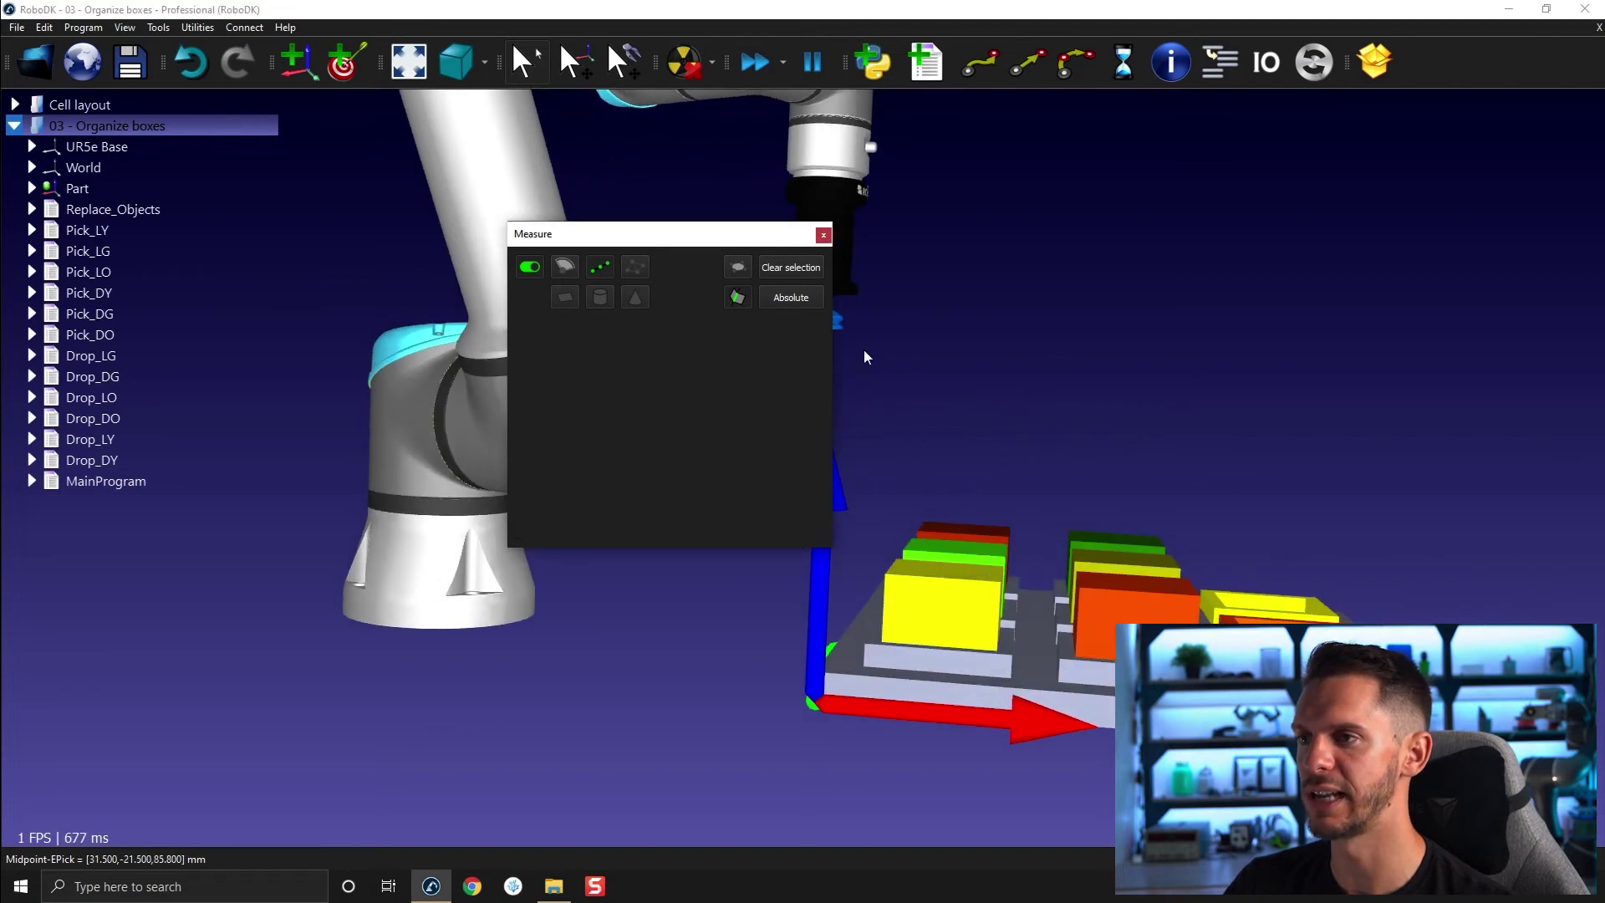
left_click(999, 586)
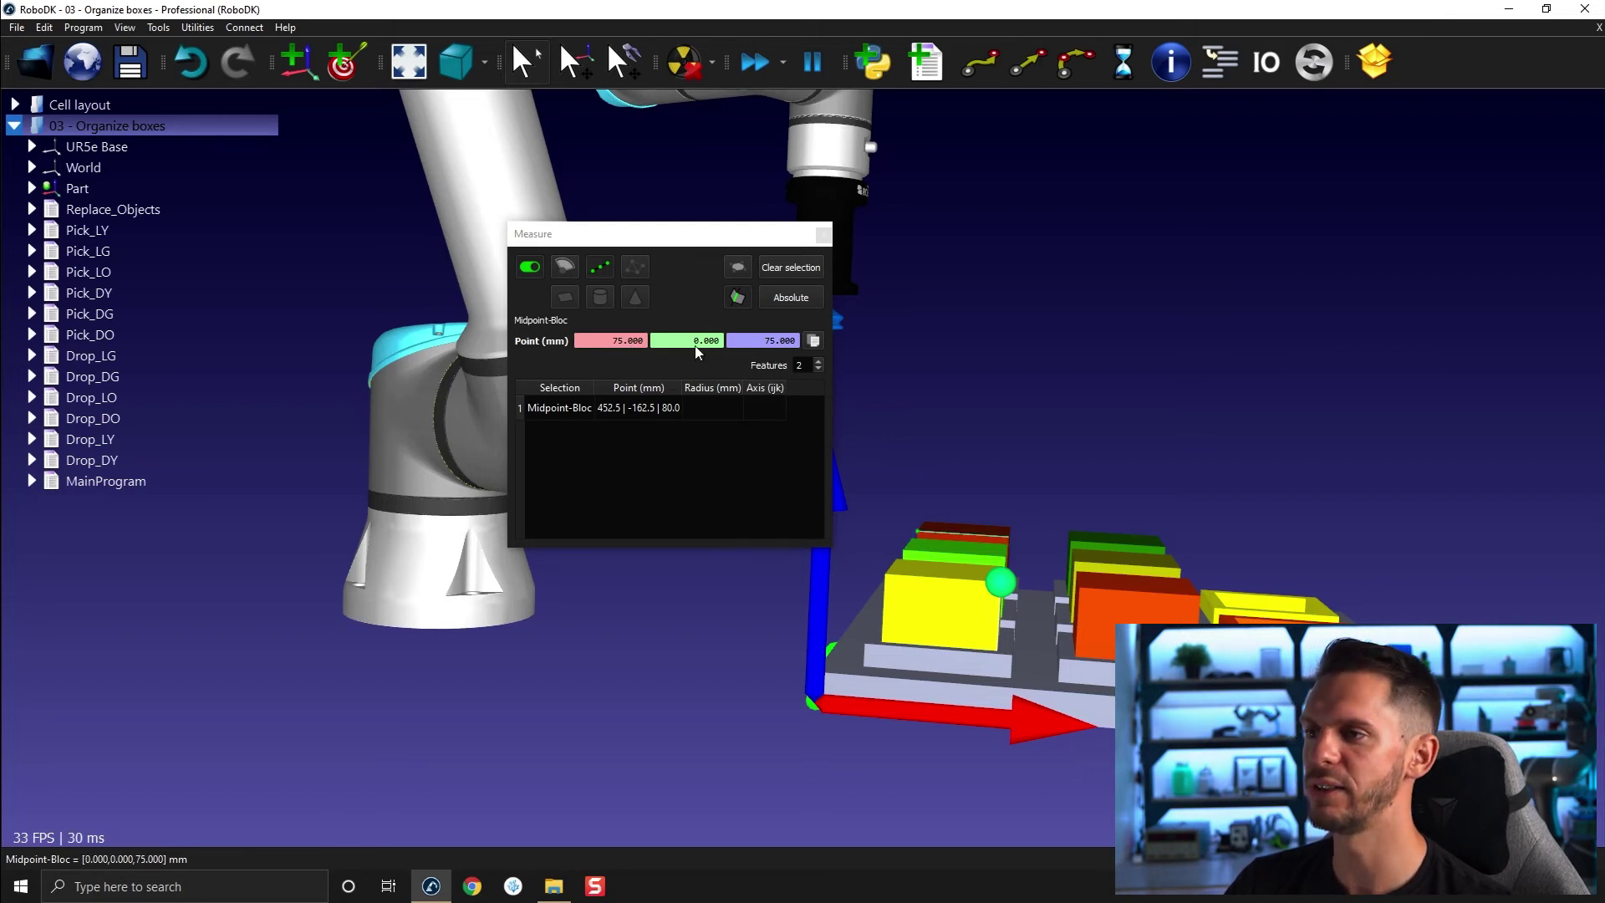
left_click_drag(1036, 466, 836, 298)
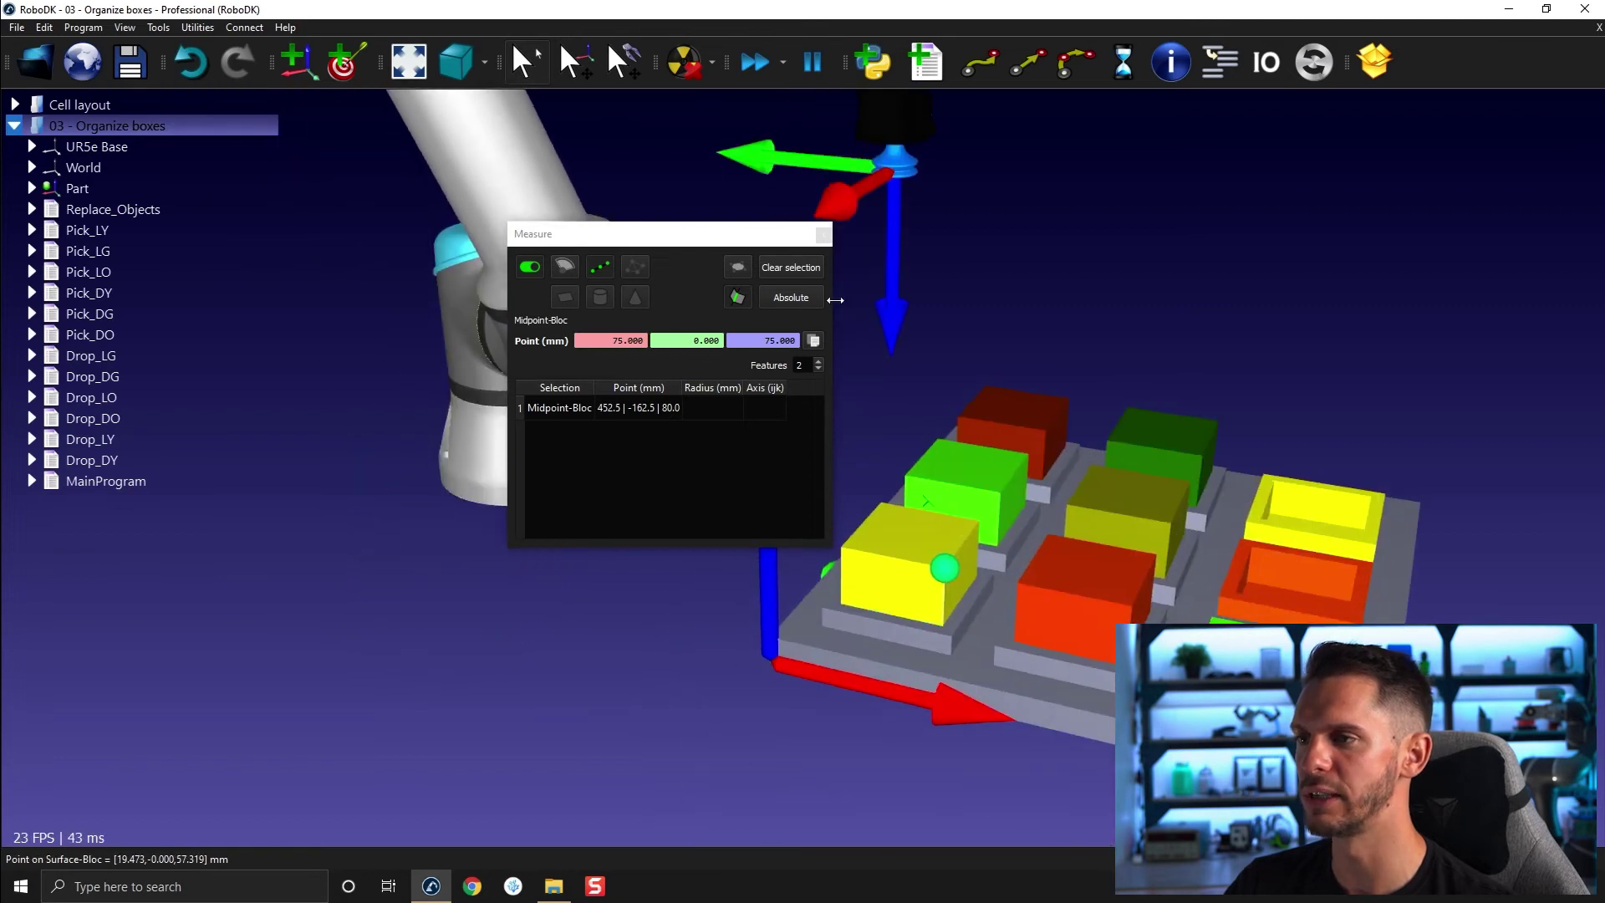
left_click(790, 267)
left_click(981, 534)
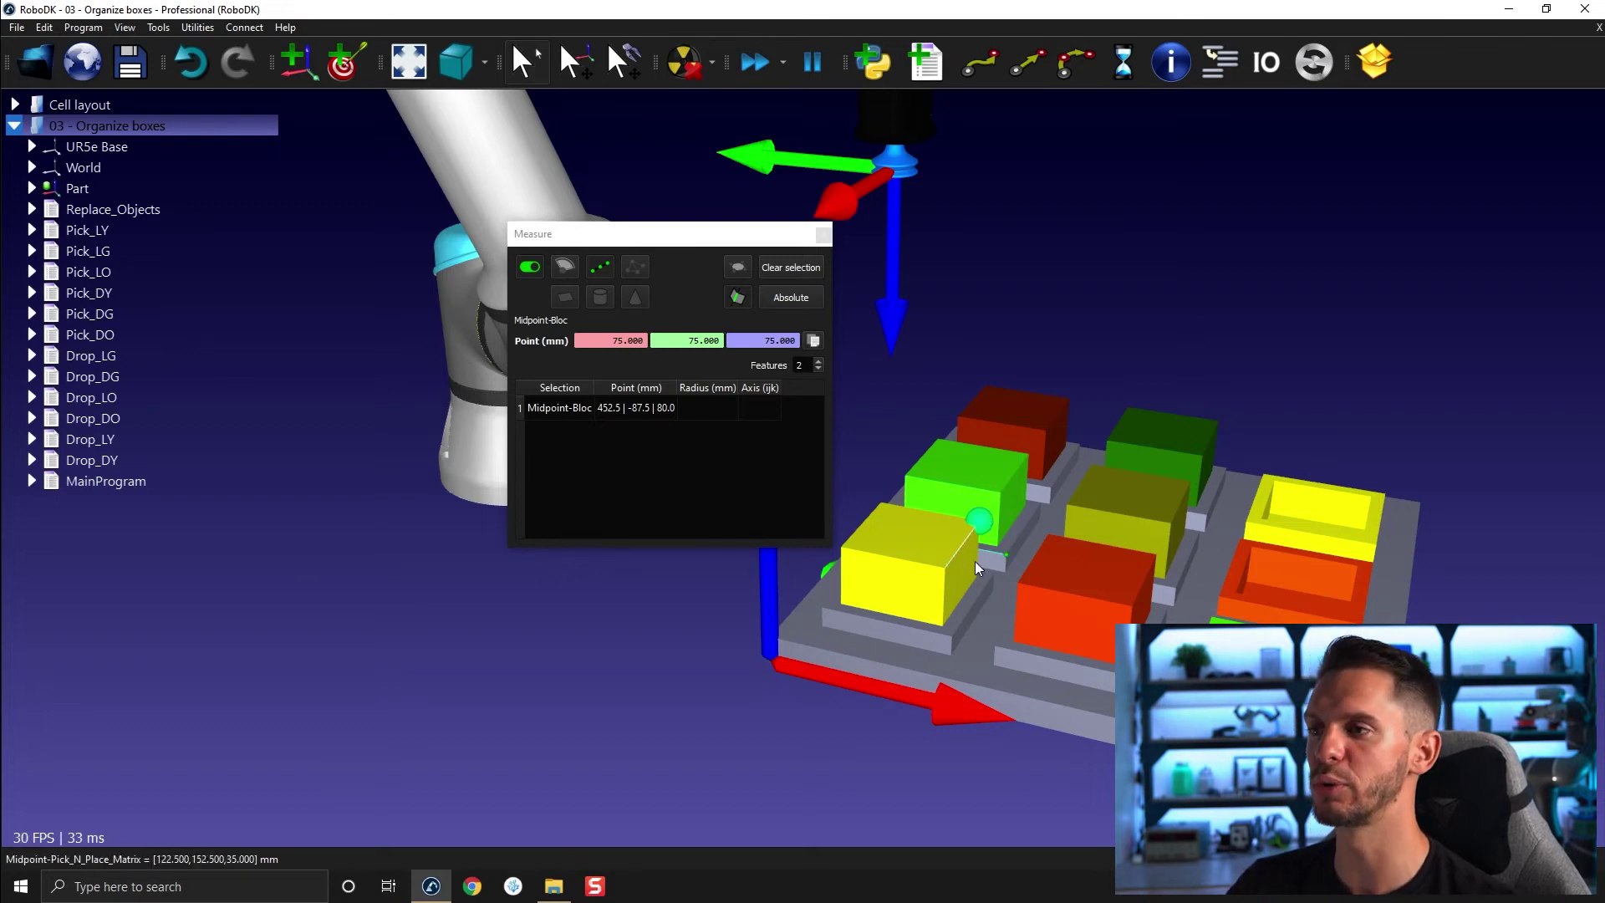
Step: Expand Part, toggle Measure off and on, and remeasure the green box midpoint (452.5, -87.5, 80.0)
left_click(32, 189)
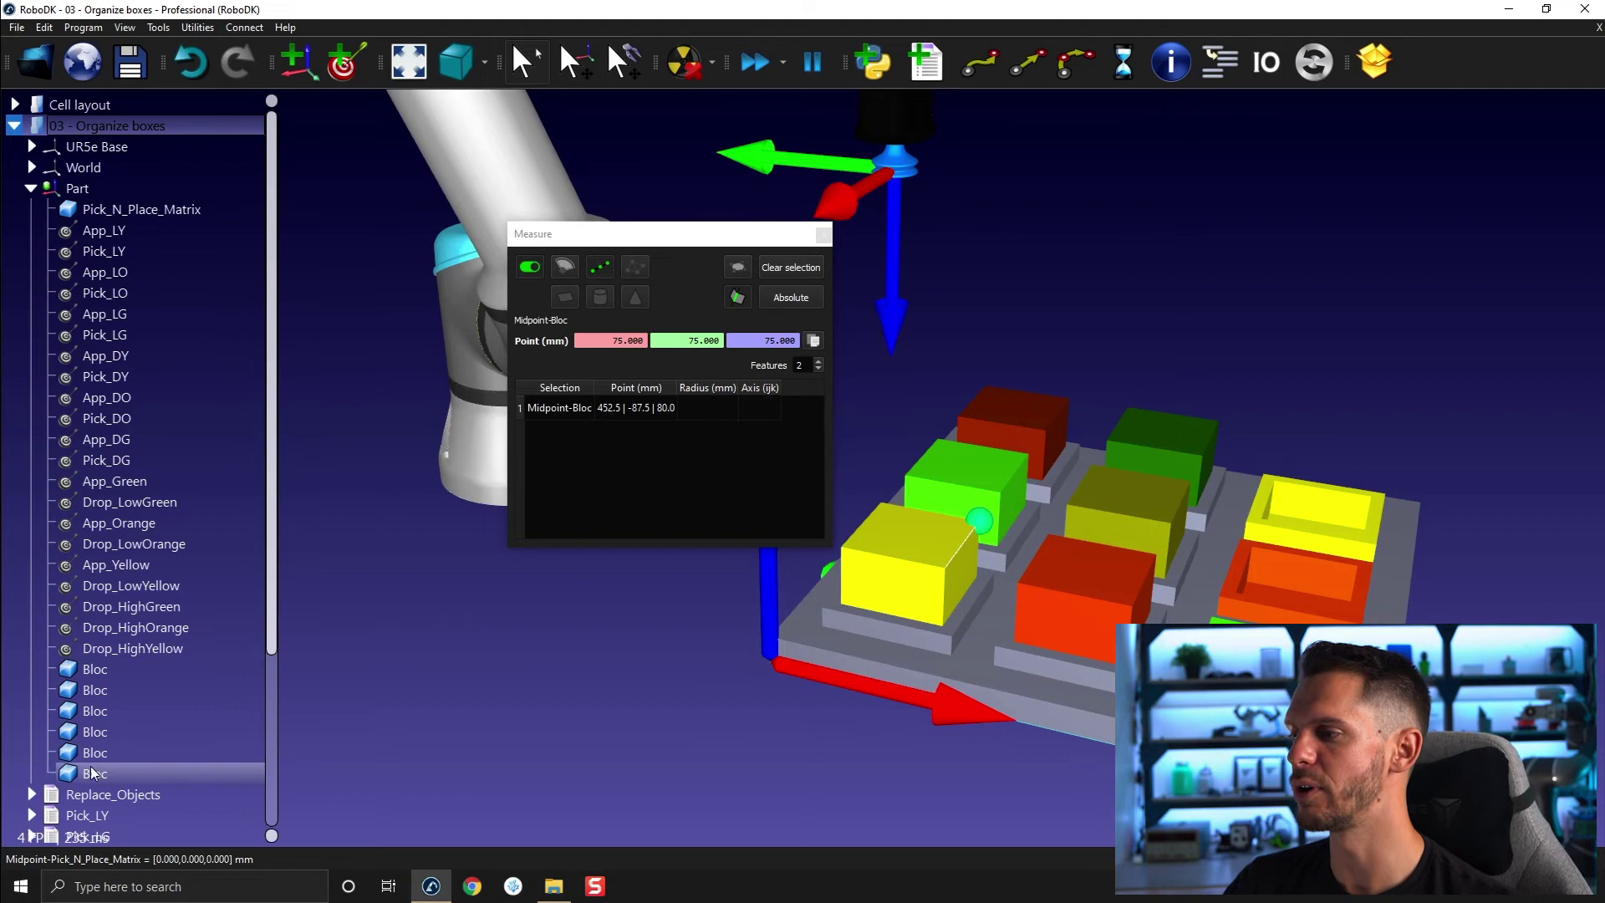
left_click(924, 553)
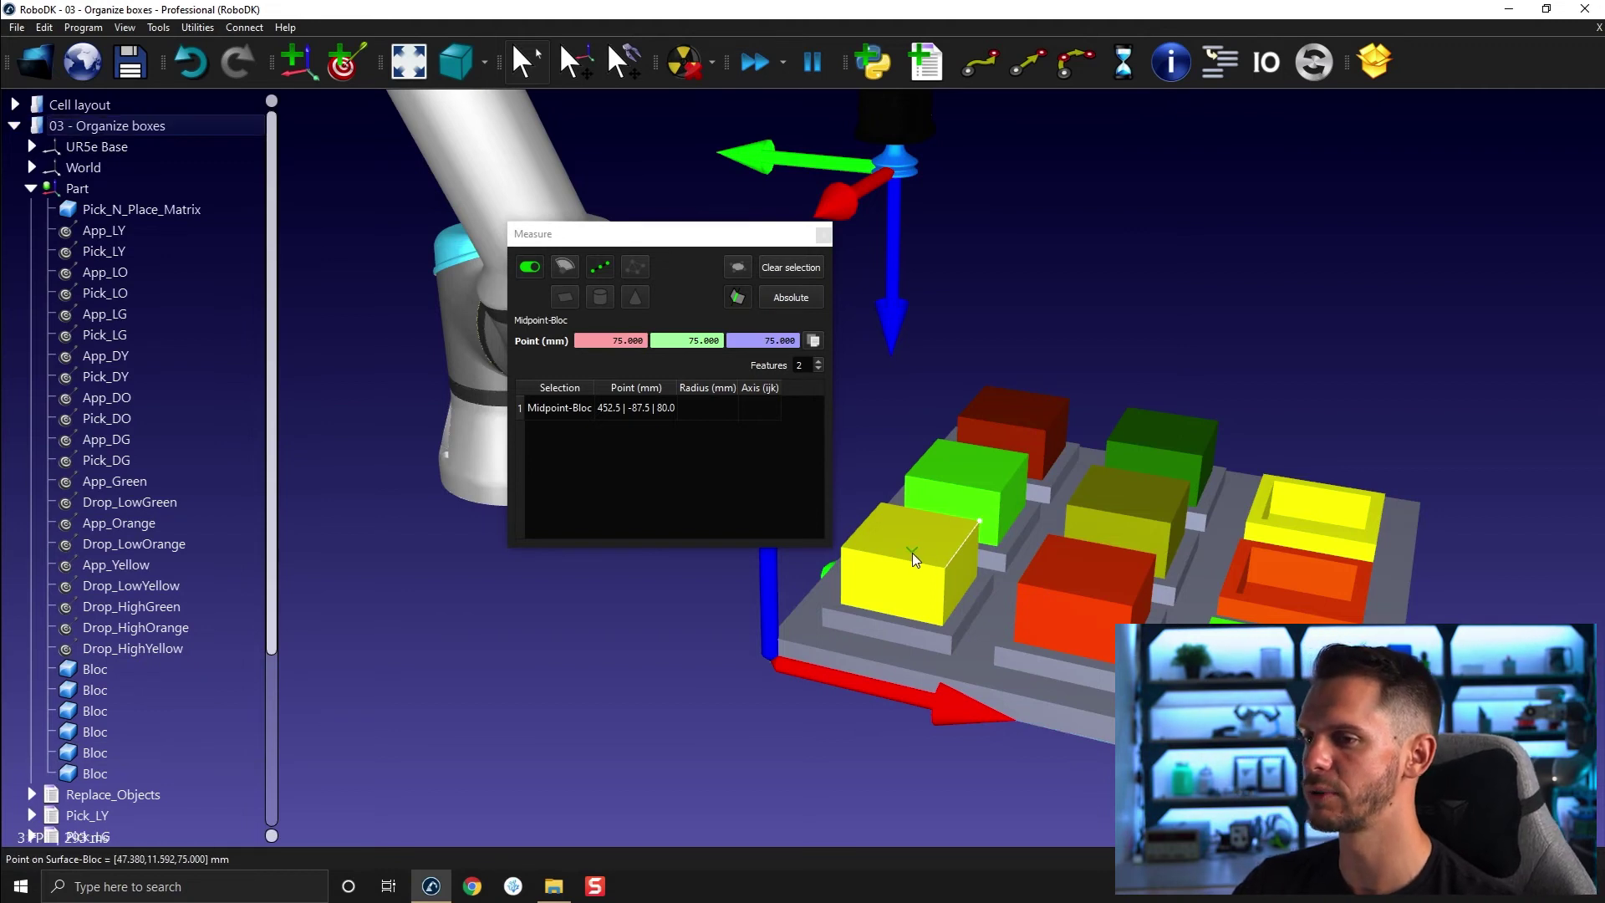
left_click(531, 267)
left_click(927, 535)
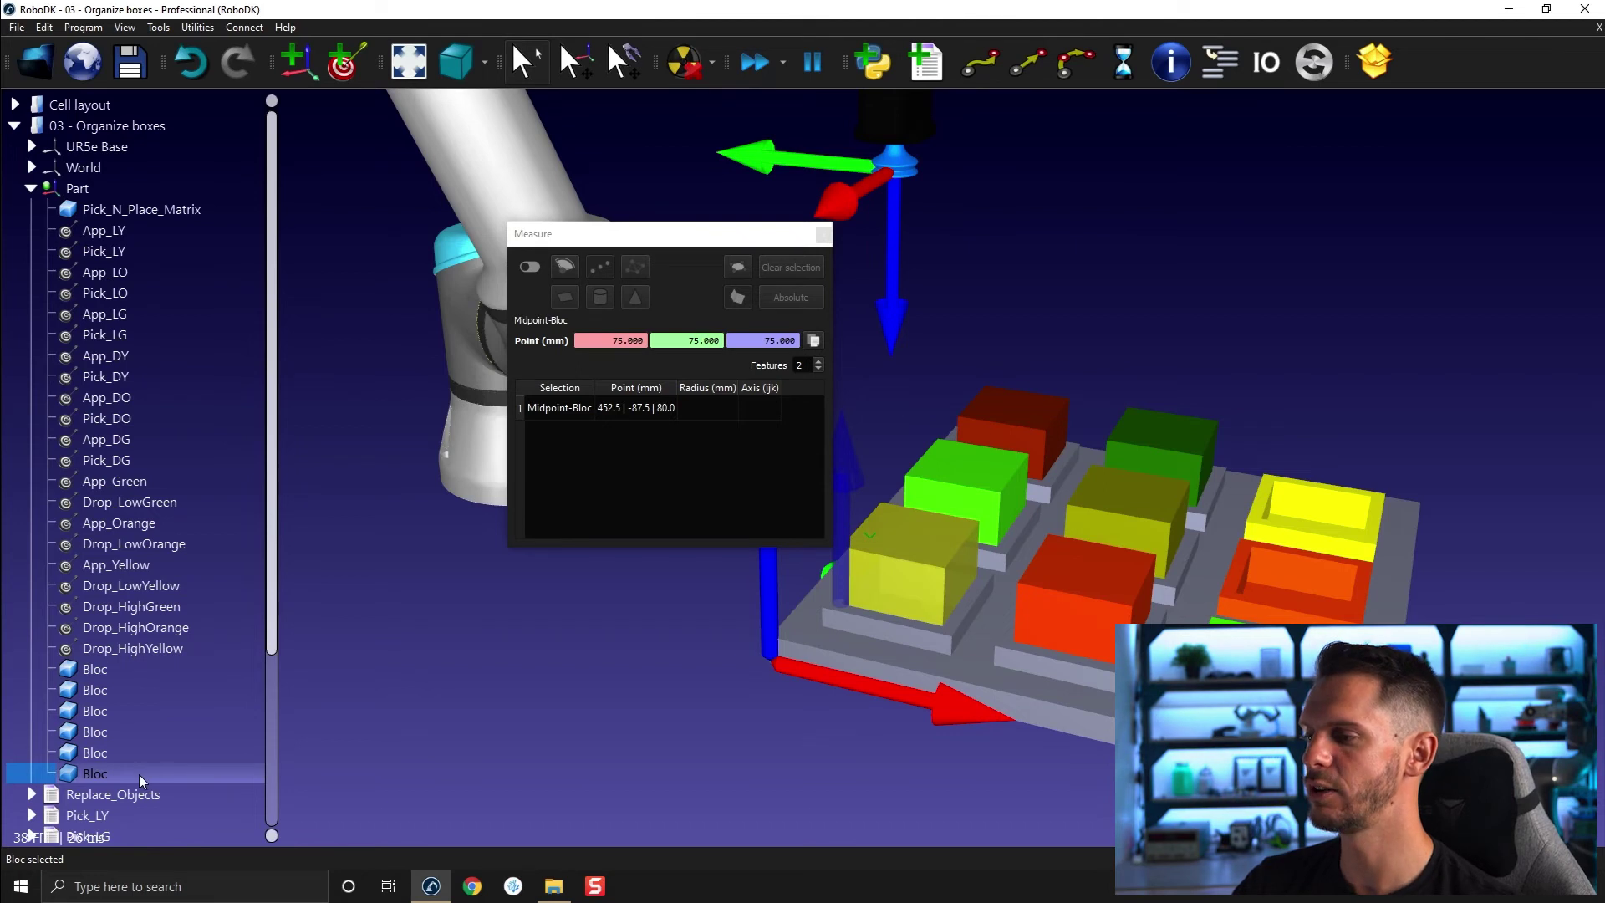
left_click(102, 191)
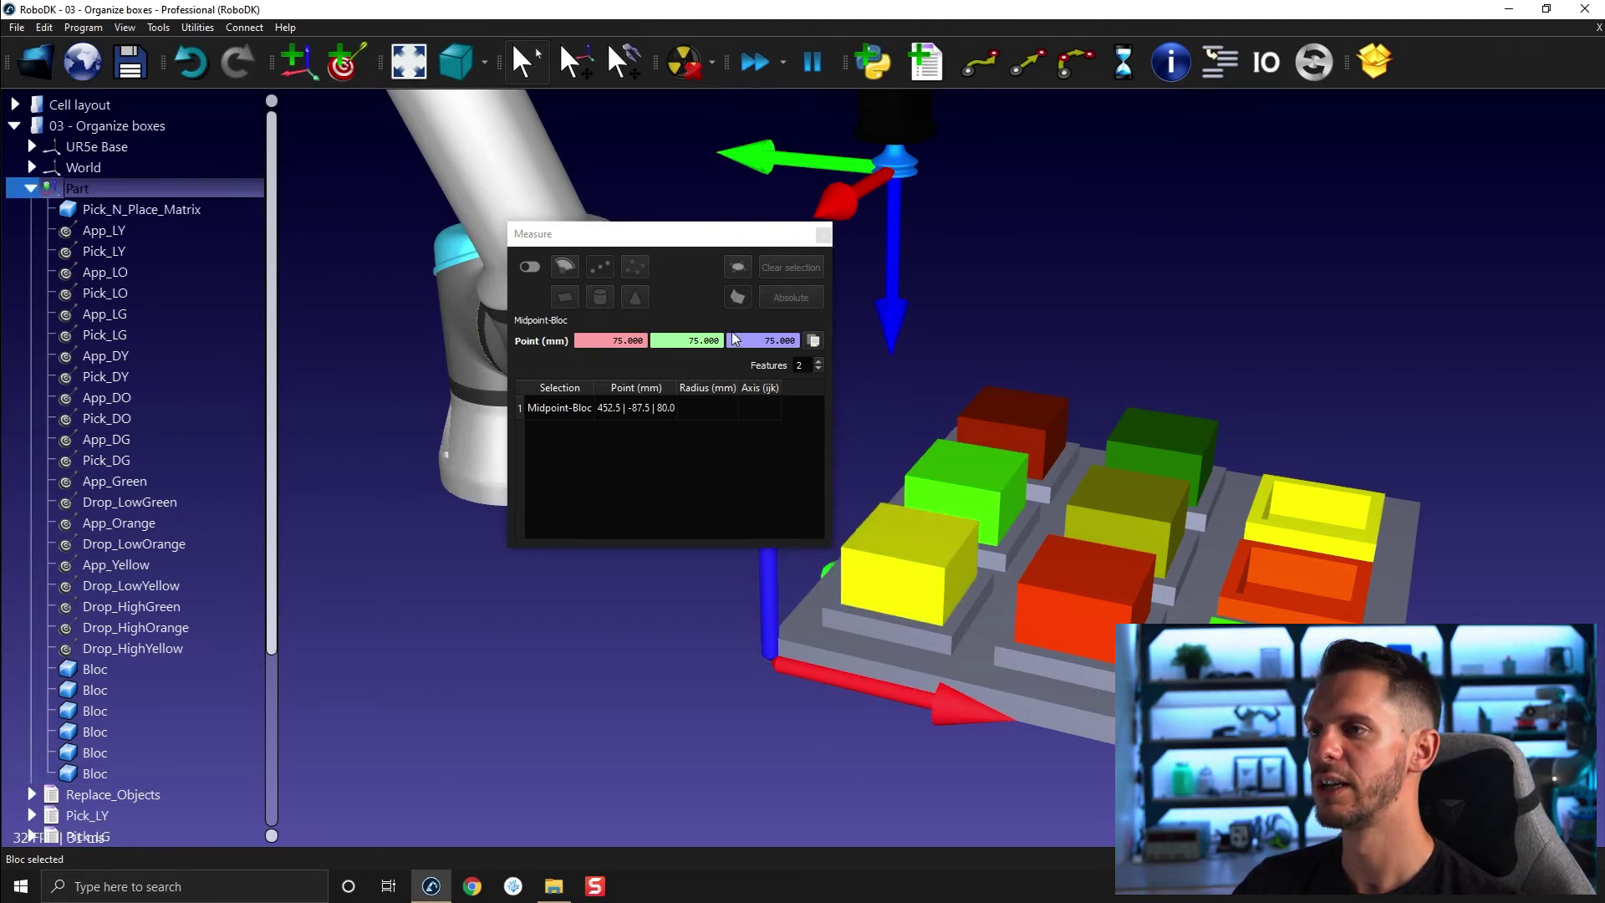
left_click(527, 268)
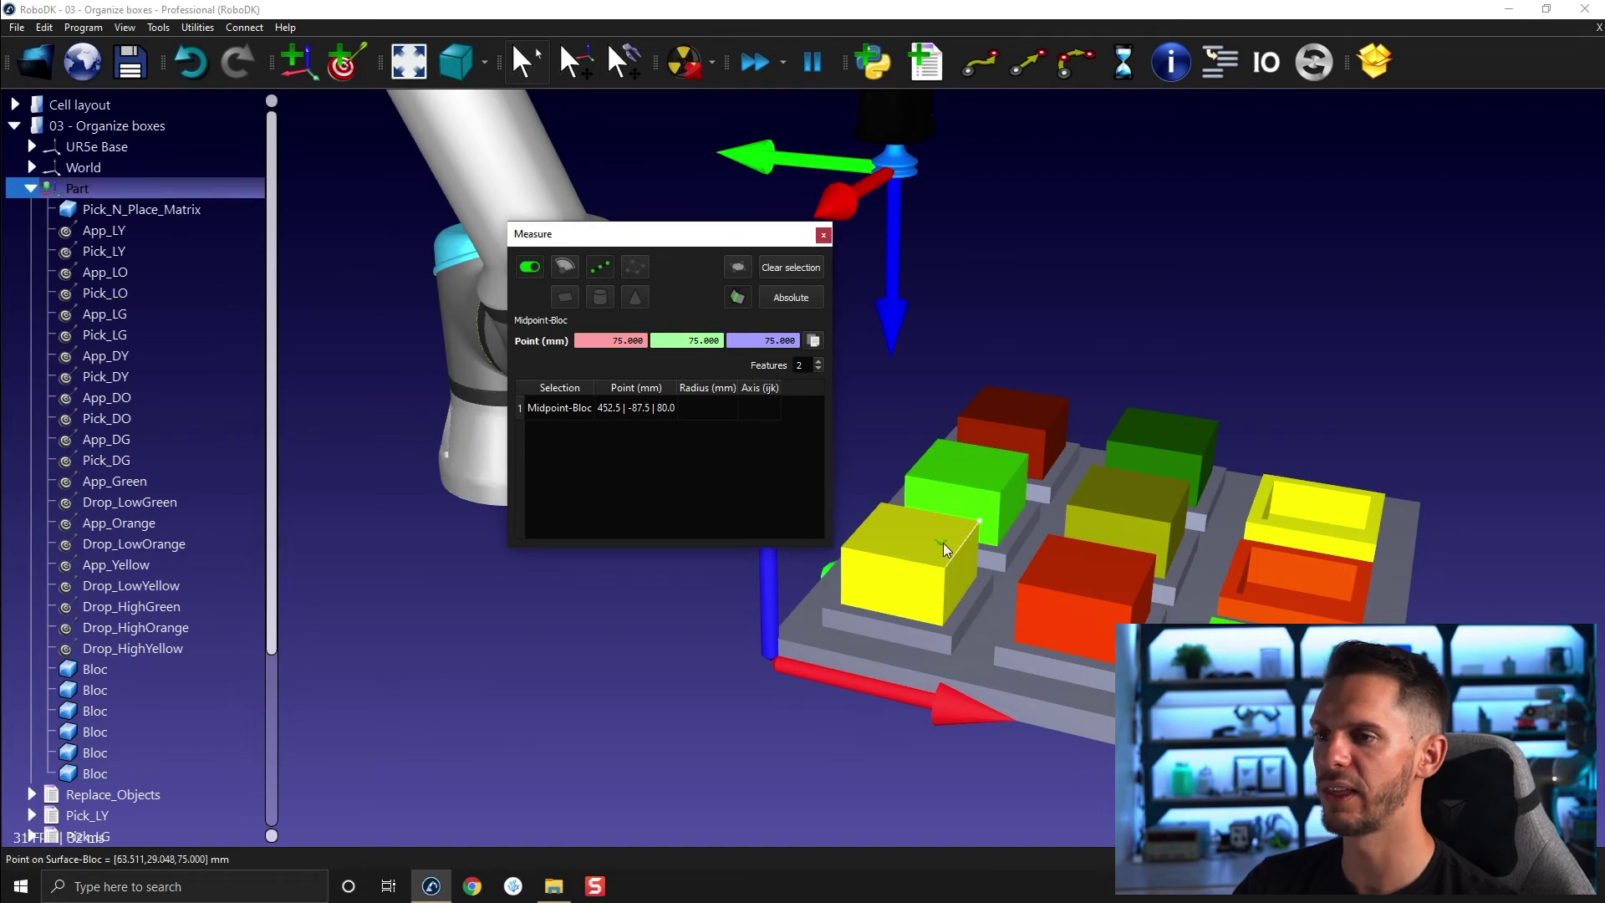
left_click(777, 272)
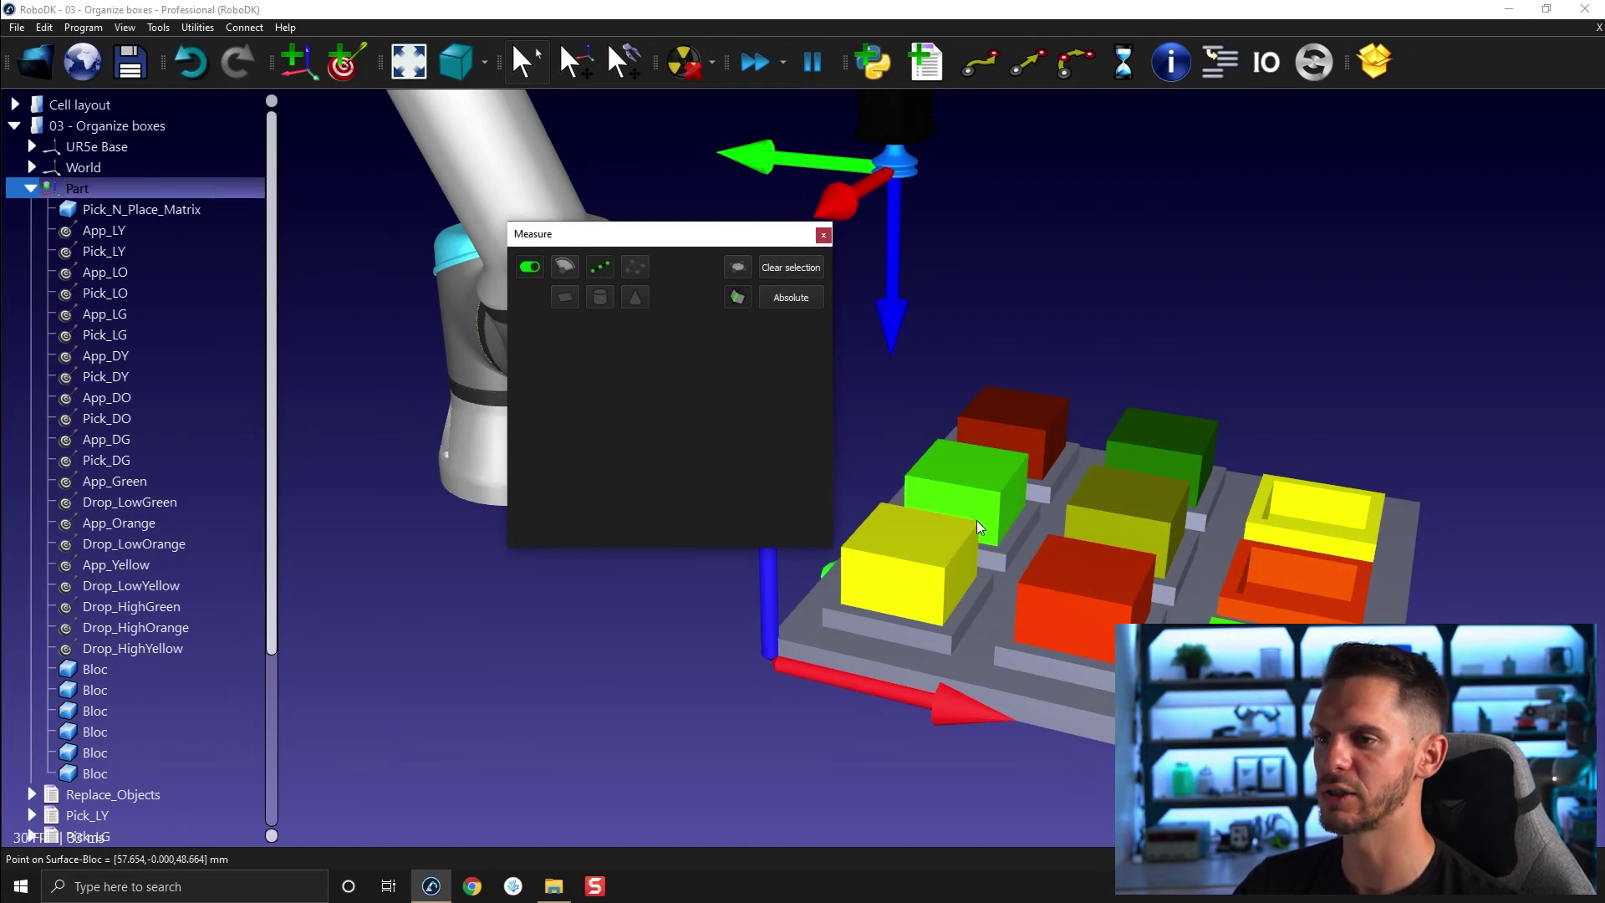
left_click(978, 528)
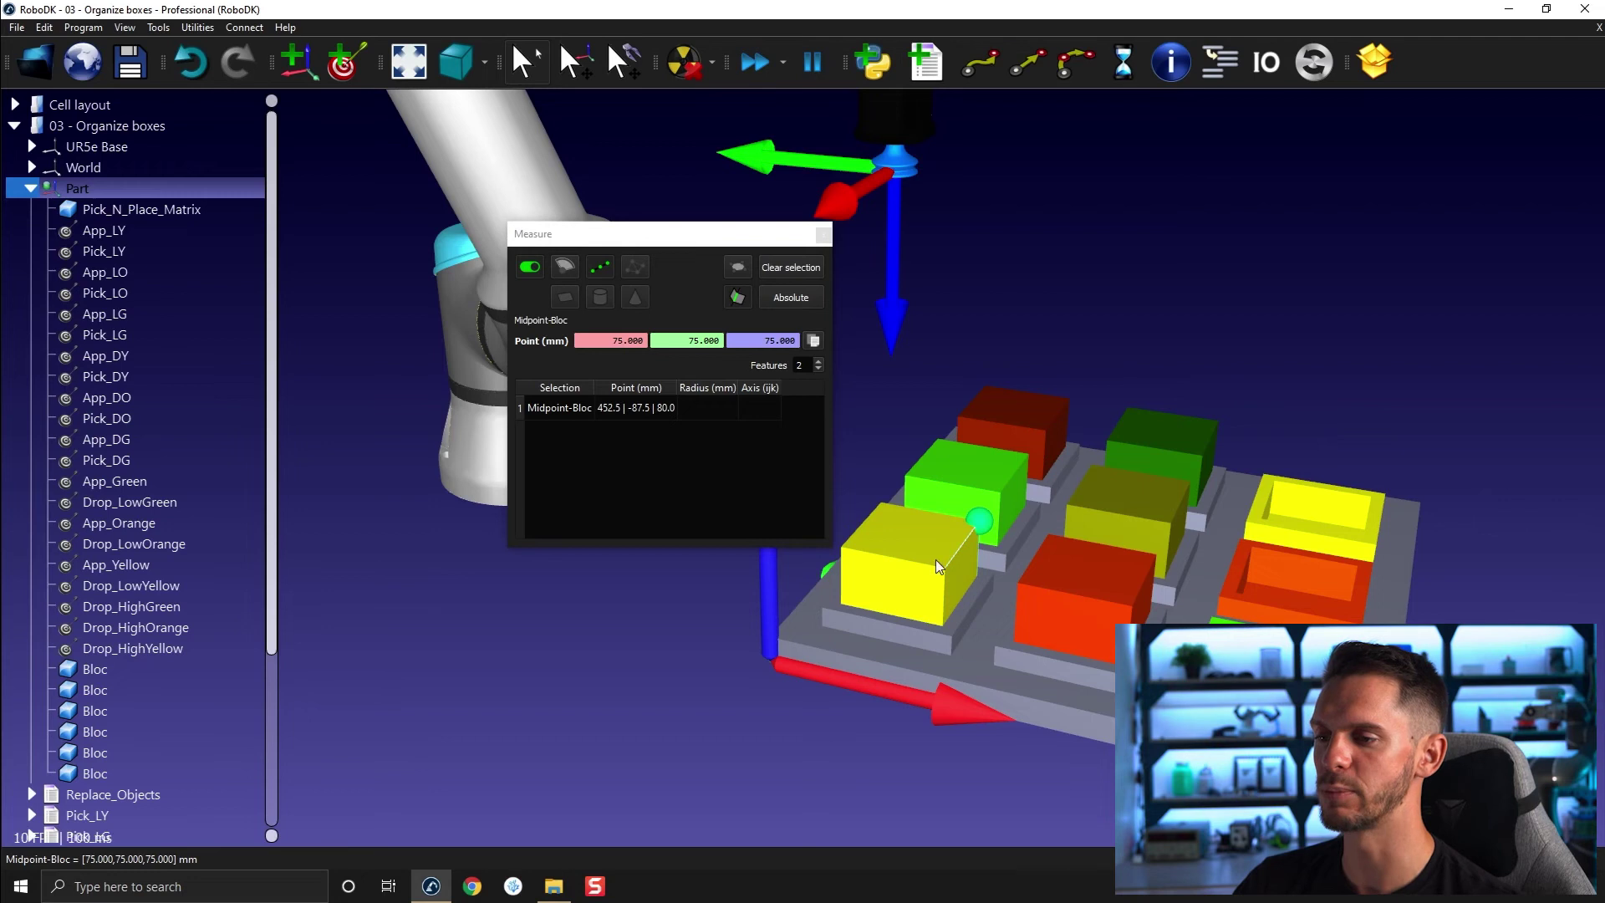
mouse_move(755, 664)
middle_mouse_down()
mouse_move(942, 553)
mouse_move(1083, 602)
middle_mouse_up()
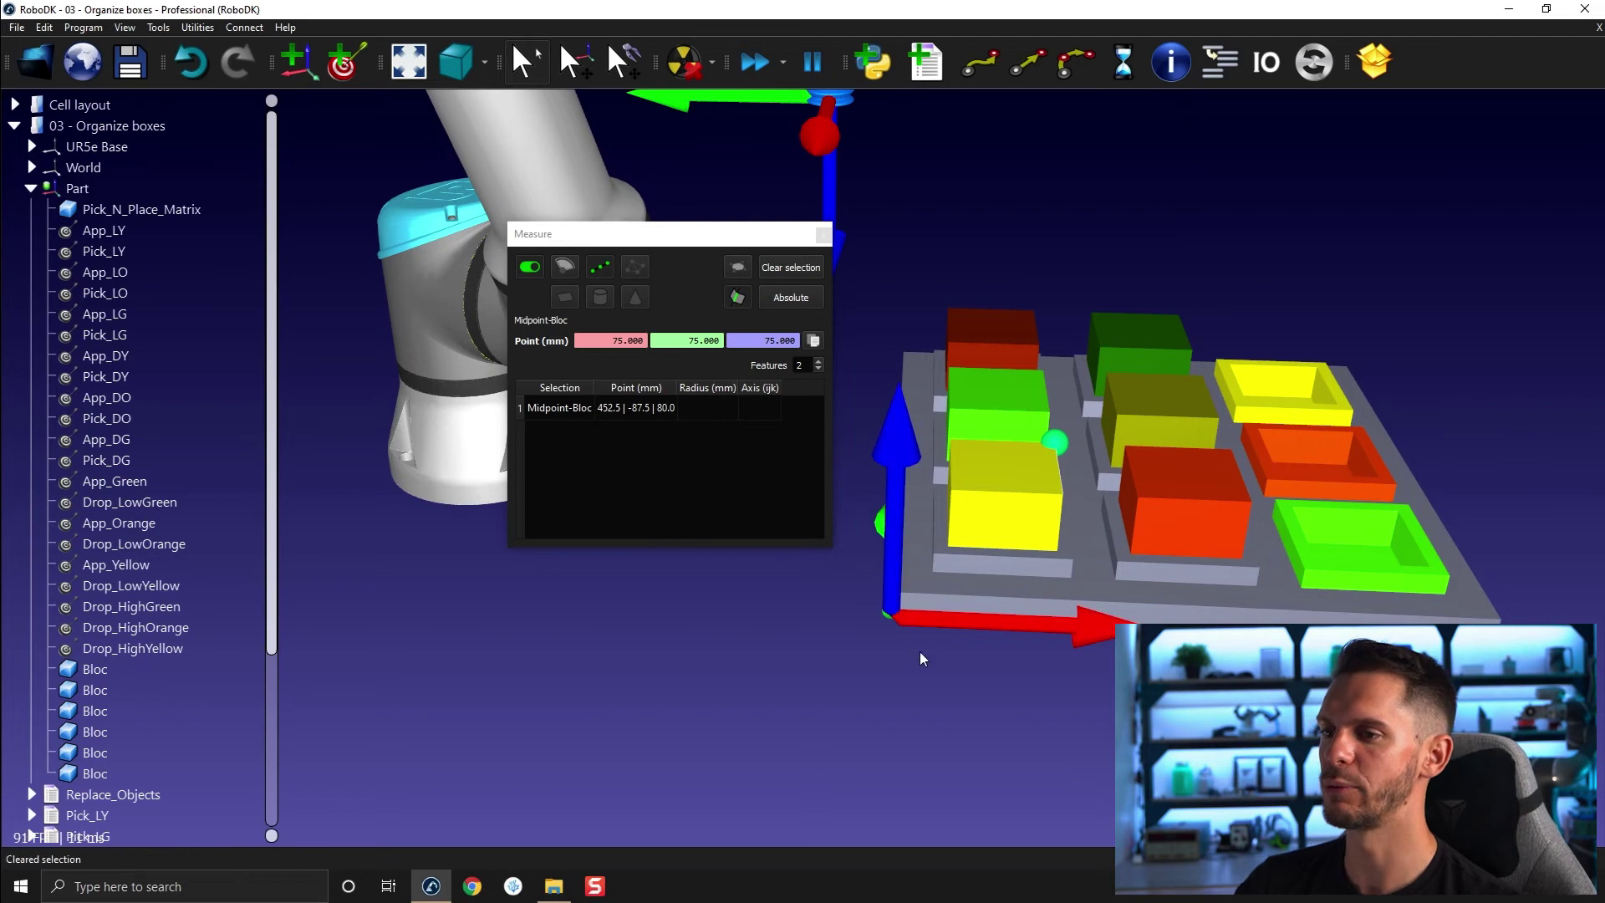
Step: Hide the Pick_N_Place_Matrix tray
right_click(989, 571)
left_click(892, 654)
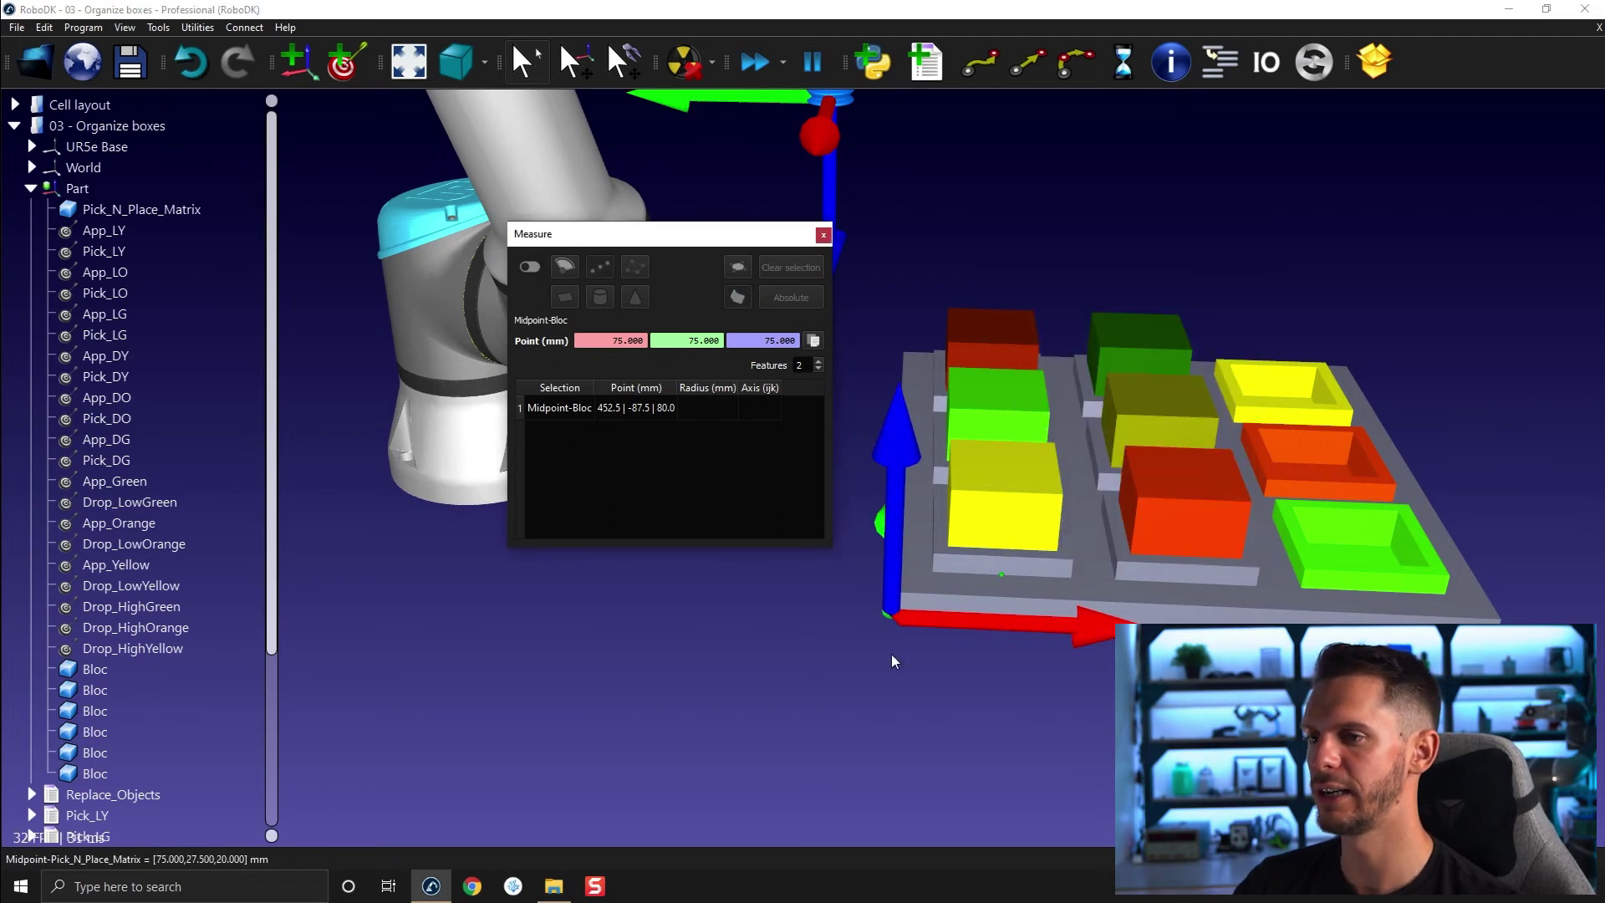
right_click(975, 601)
left_click(1034, 286)
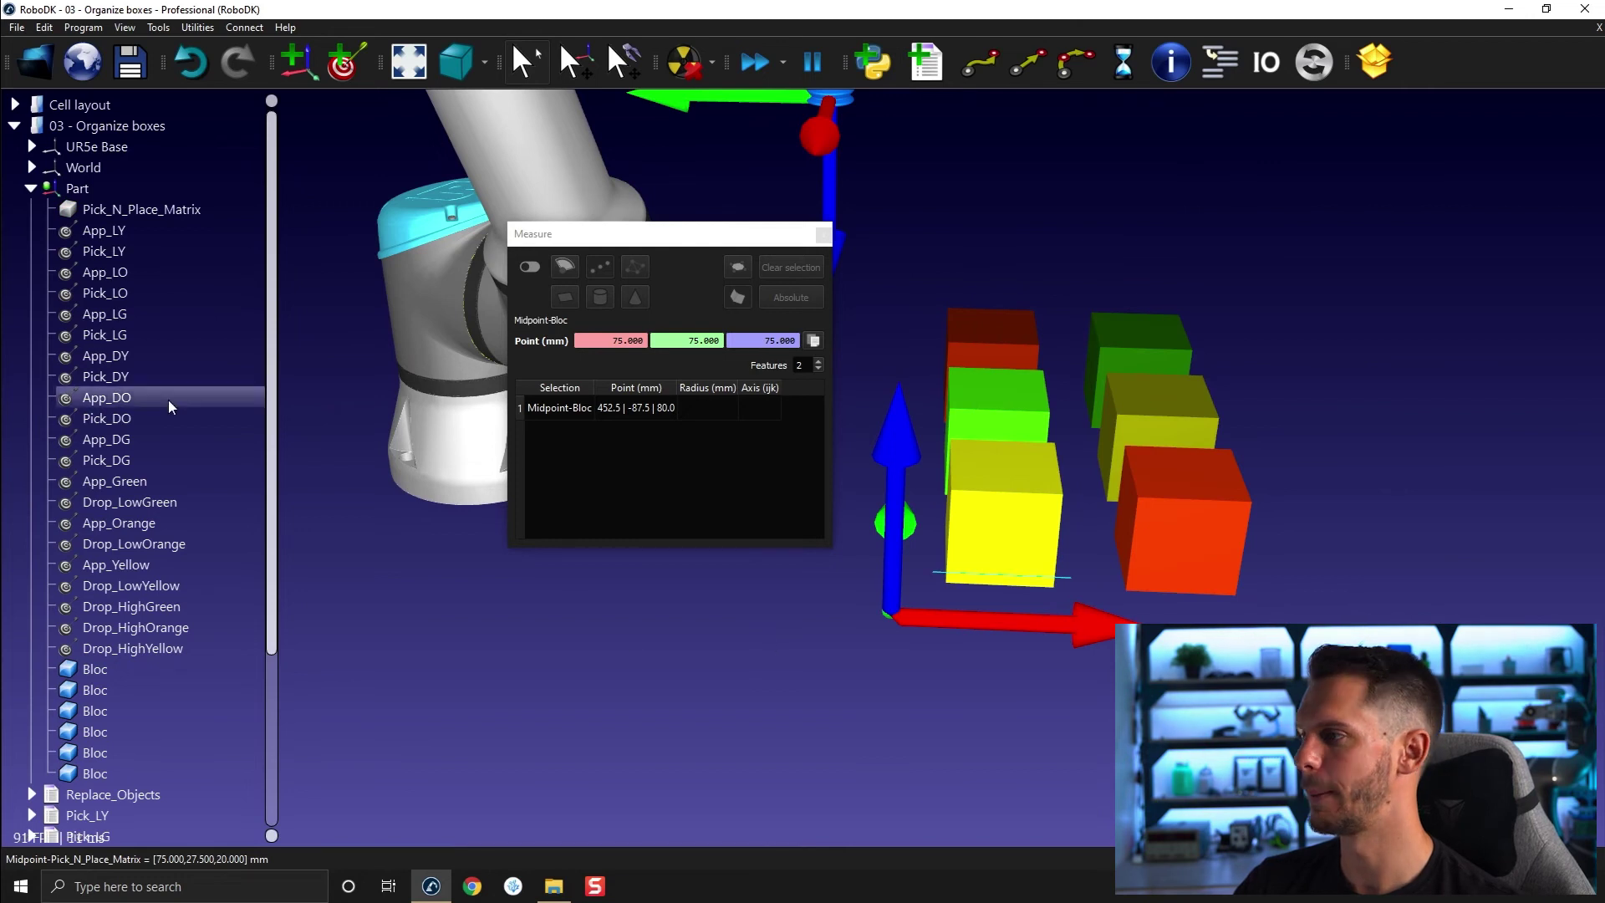
Step: Hide the Part frame axes, show the yellow box's reference axes, and re-enable Measure
right_click(109, 187)
left_click(135, 205)
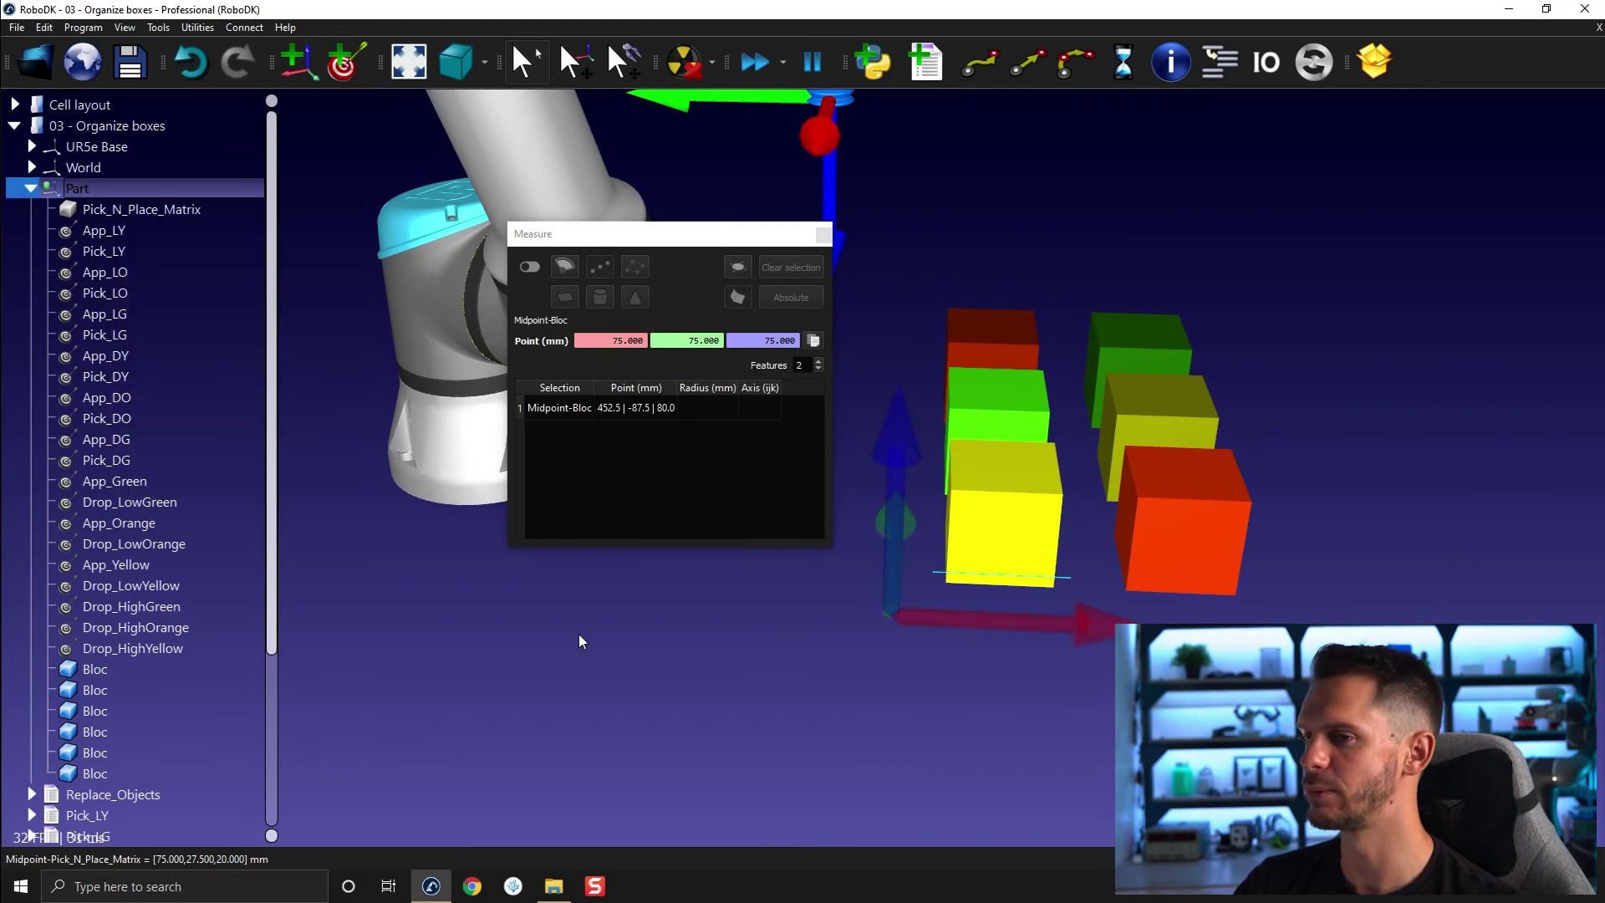
right_click(958, 528)
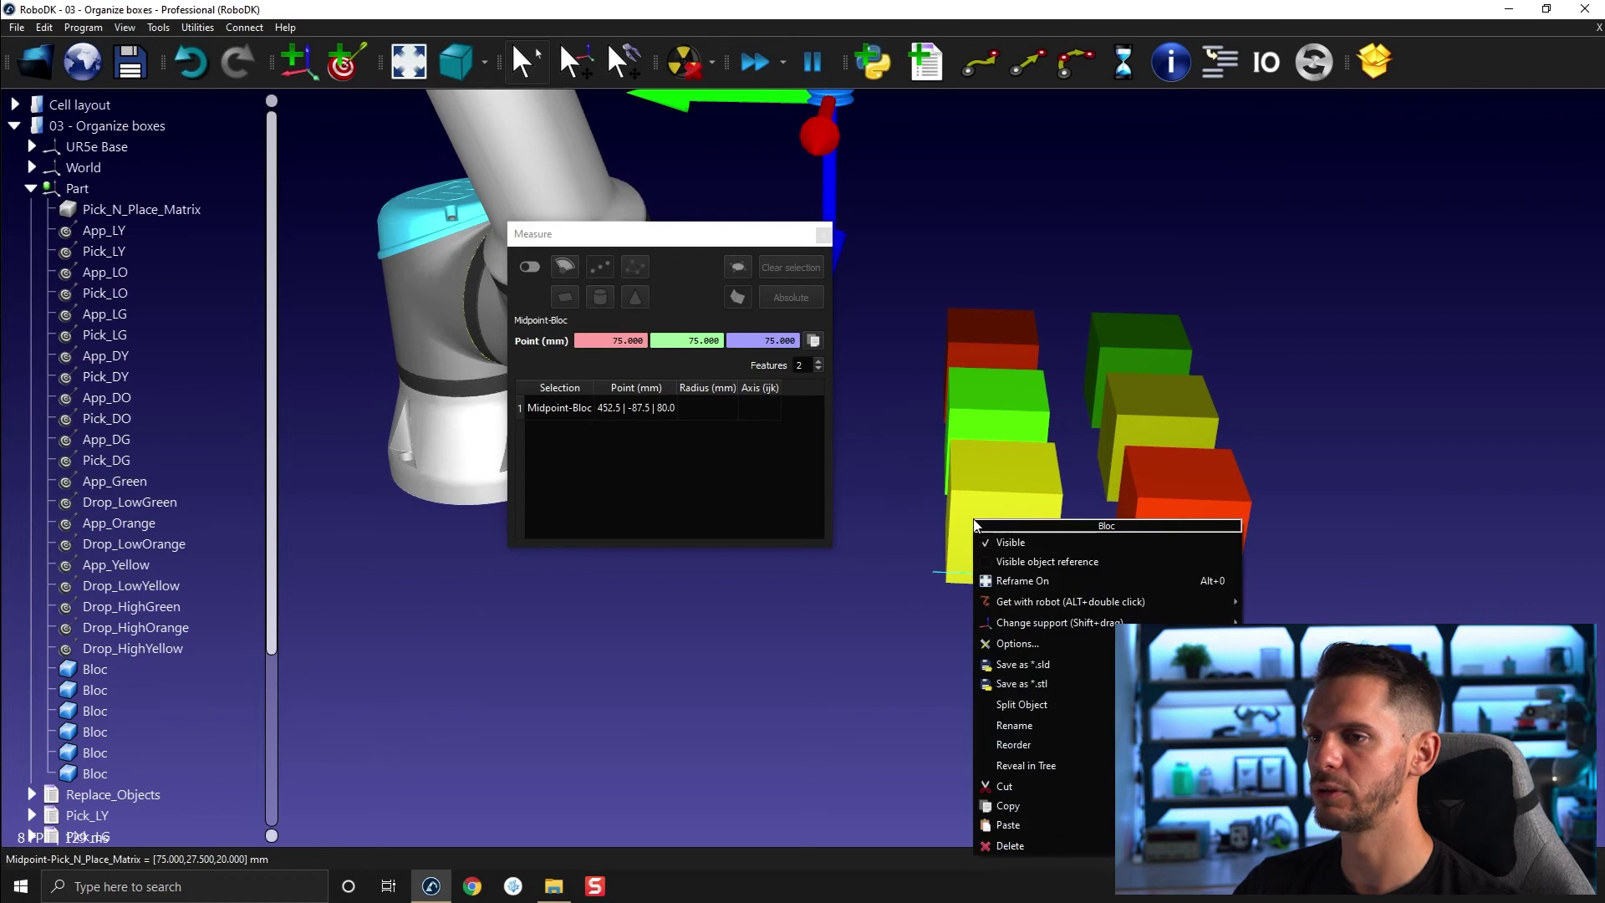
left_click(1037, 560)
mouse_move(995, 622)
left_mouse_down()
mouse_move(969, 578)
mouse_move(914, 698)
mouse_move(1130, 498)
mouse_move(1081, 490)
left_mouse_up()
scroll(1081, 491, "up", 3)
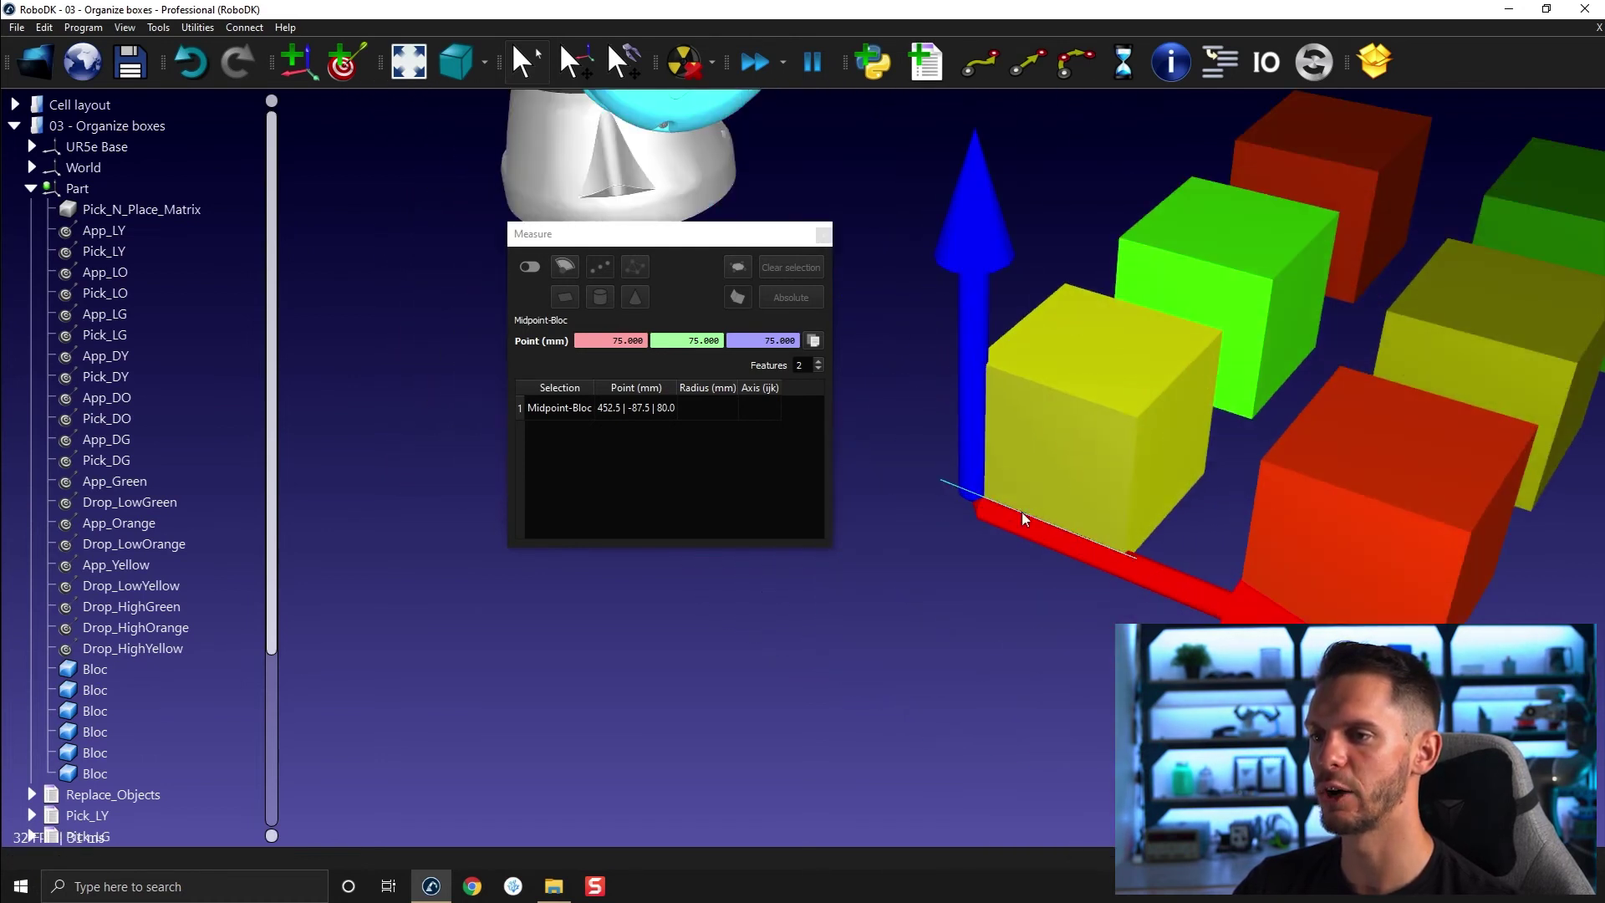
left_click(529, 266)
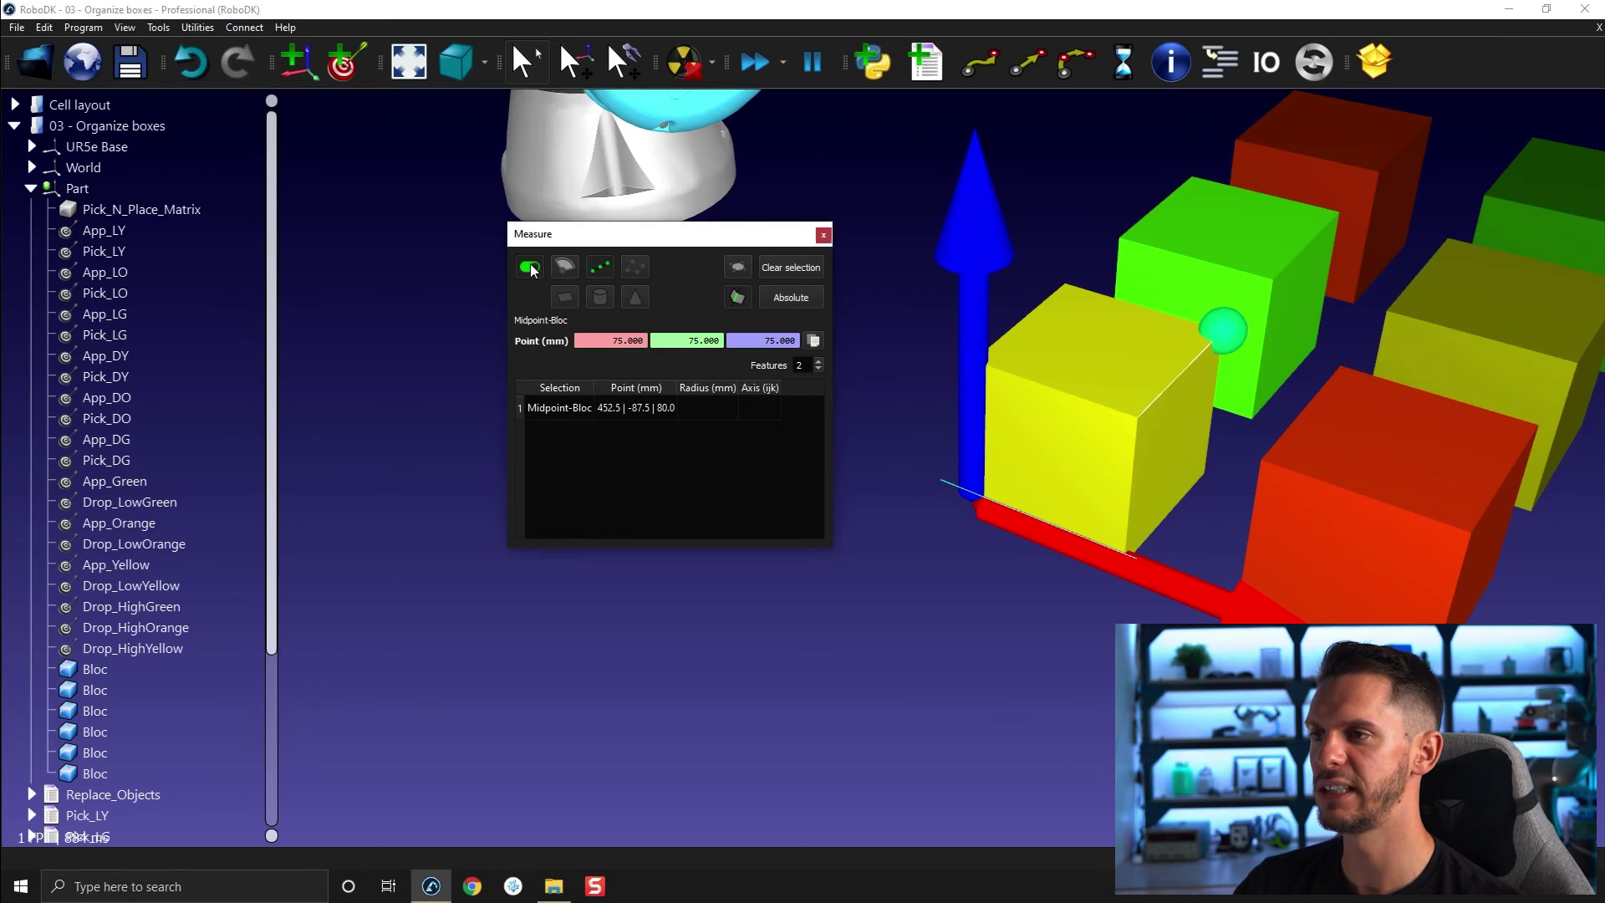
Step: Measure the yellow box top-edge midpoint: 452.5, -162.5, 80.0 absolute, 75, 0, 75 relative
left_click(1143, 421)
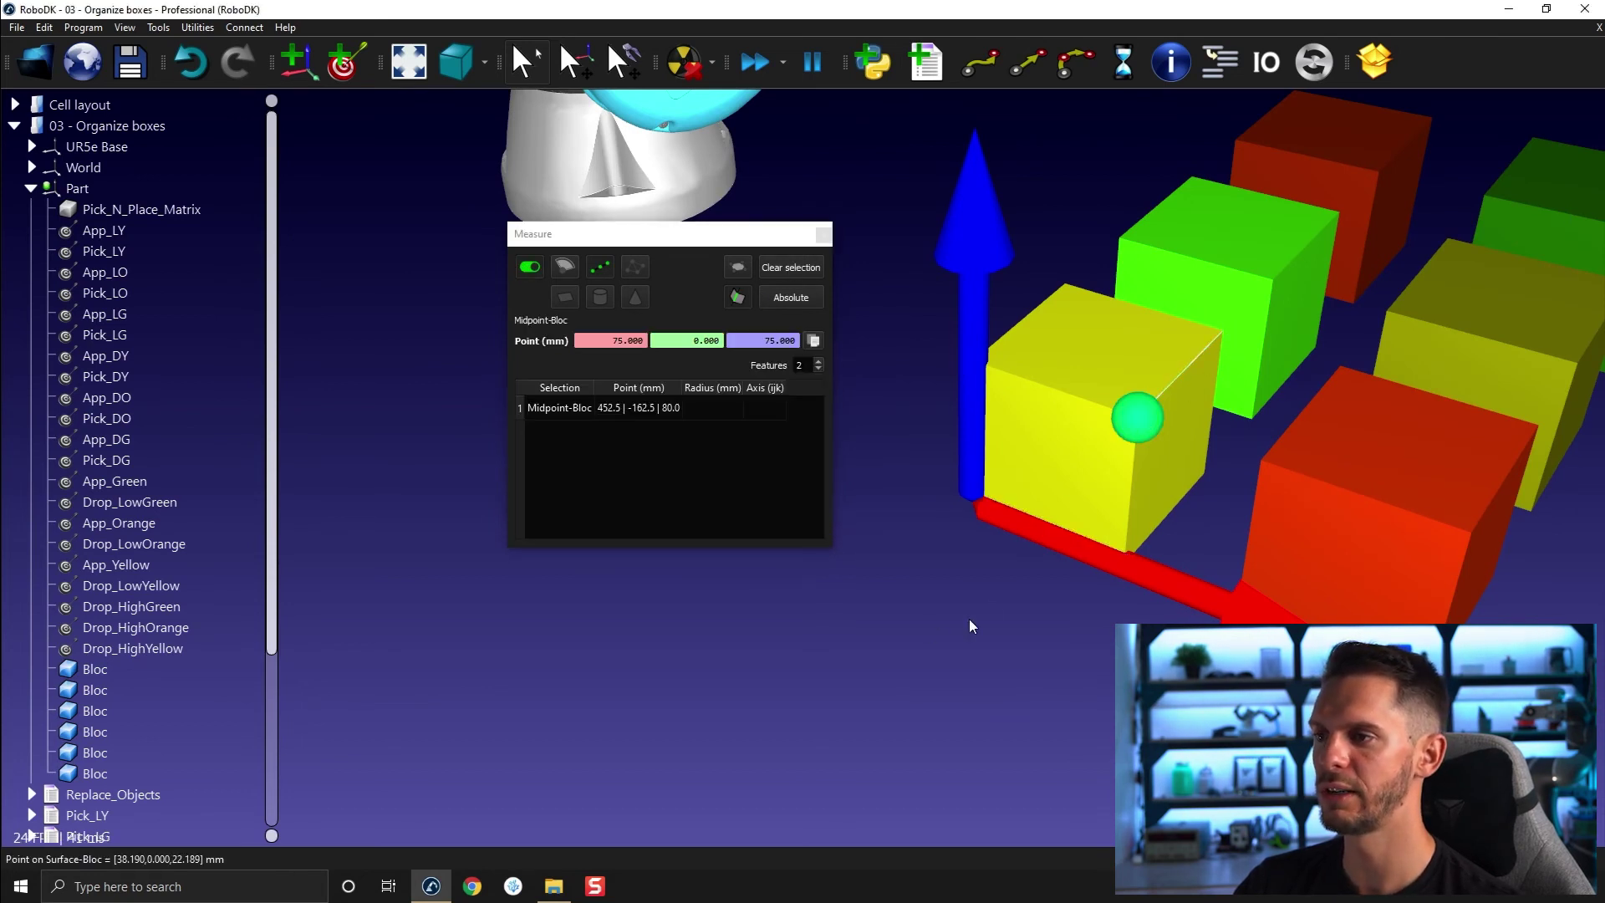
mouse_move(969, 619)
right_mouse_down()
mouse_move(1095, 562)
mouse_move(1173, 426)
right_mouse_up()
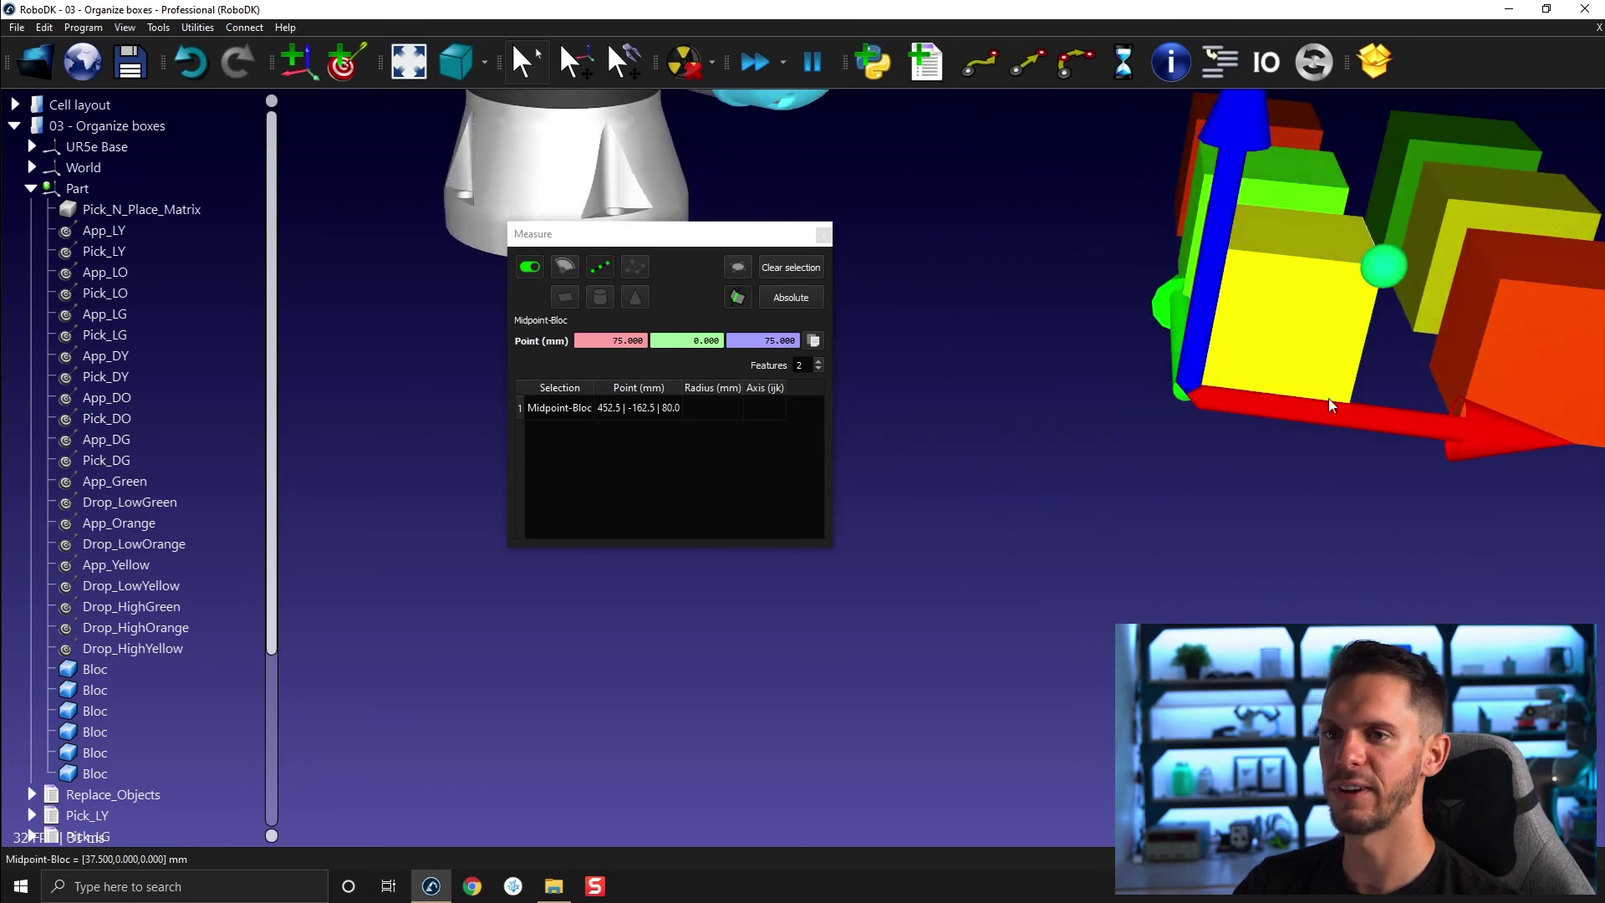
right_click_drag(1329, 397, 1125, 458)
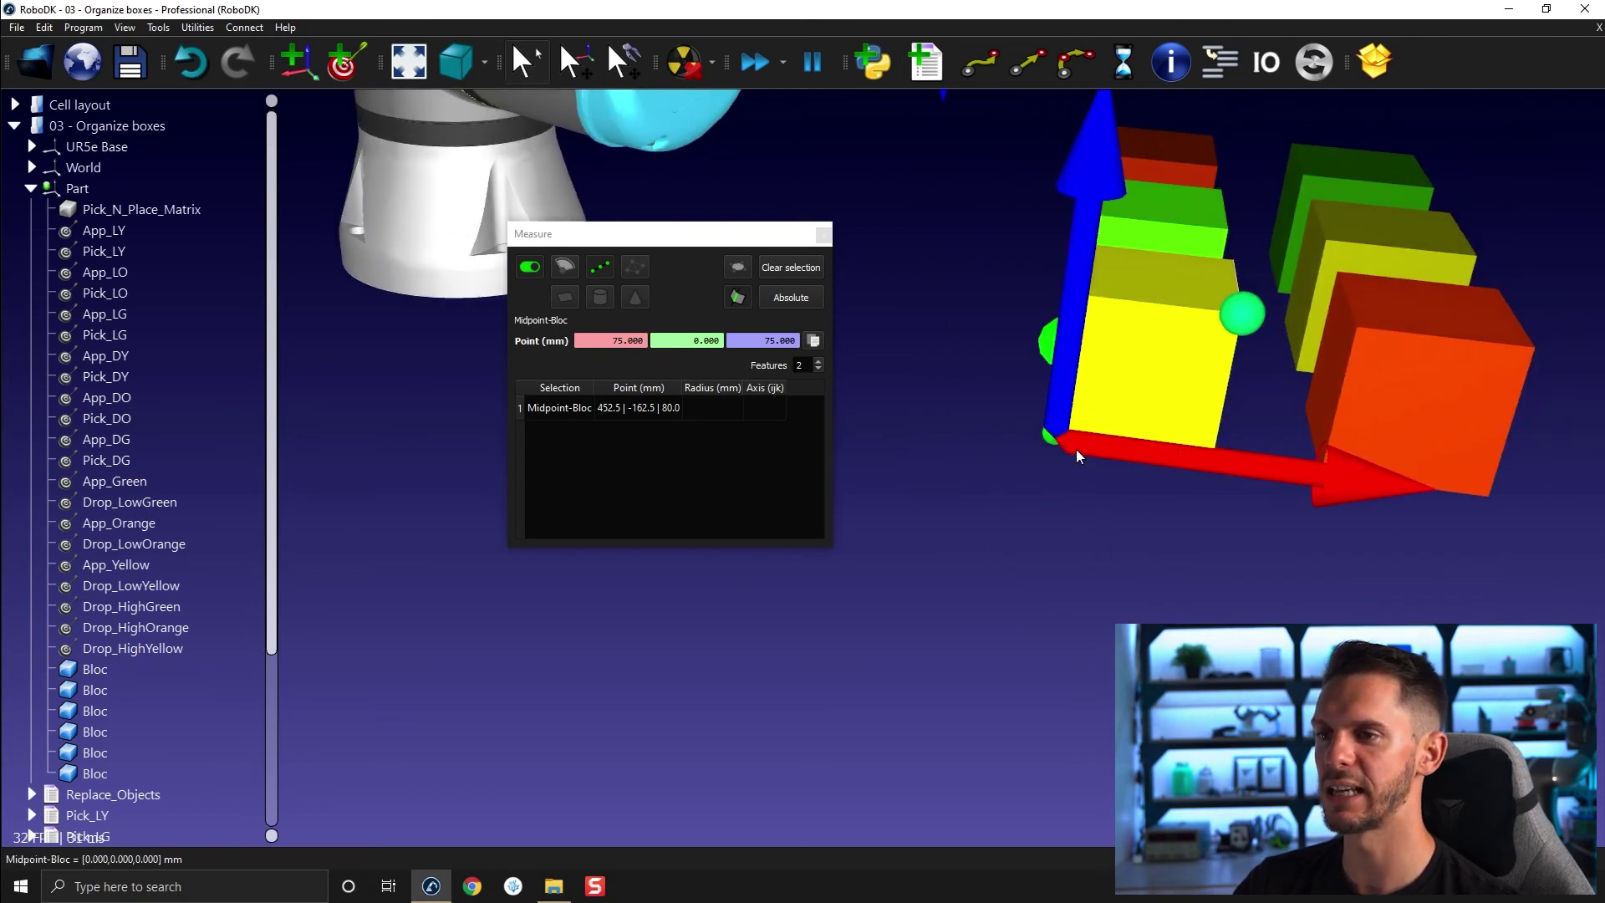
mouse_move(1107, 536)
right_mouse_down()
mouse_move(876, 442)
mouse_move(927, 554)
mouse_move(1052, 611)
mouse_move(1162, 585)
mouse_move(986, 609)
mouse_move(1012, 458)
mouse_move(1068, 562)
mouse_move(990, 423)
right_mouse_up()
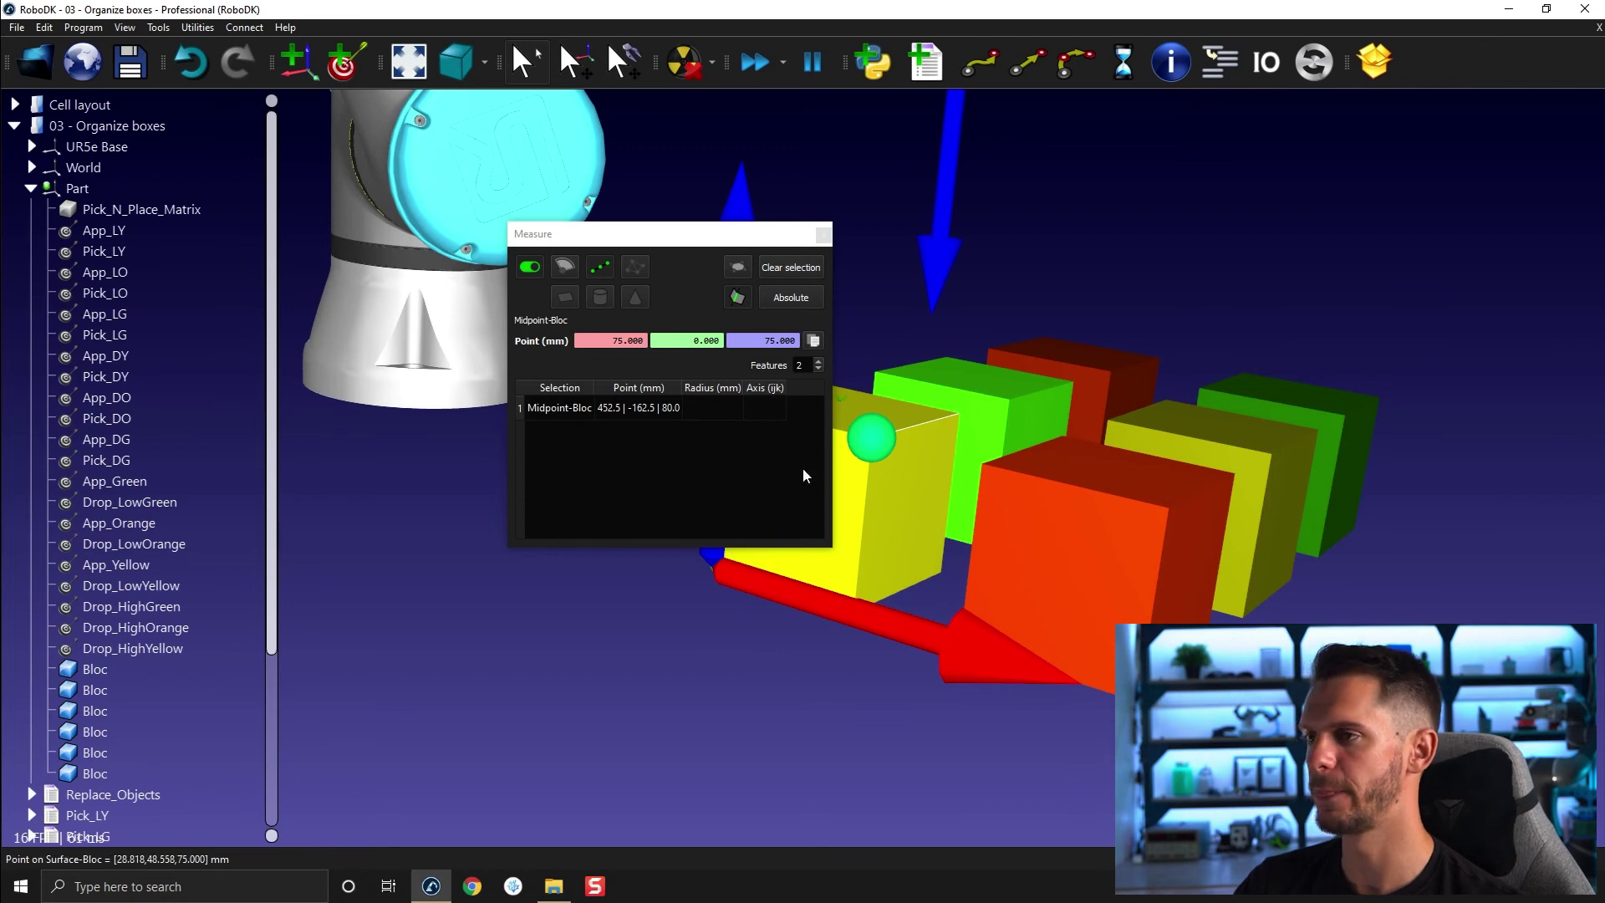
left_click(818, 362)
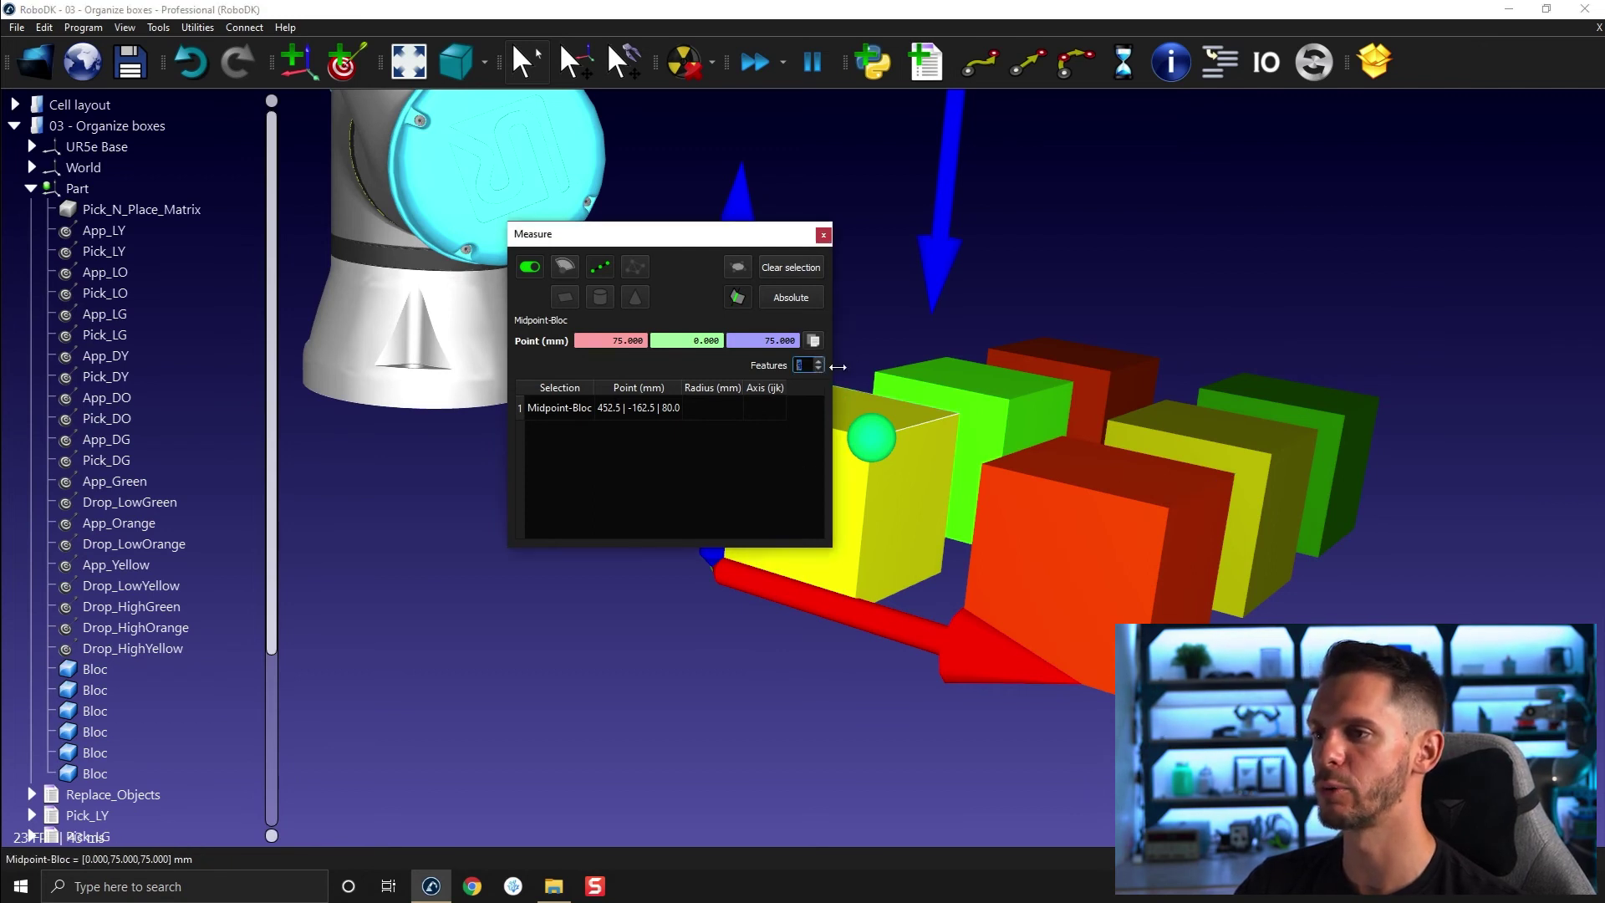
Step: Pick midpoints on three more box edges and move the Measure panel aside
left_click(1009, 402)
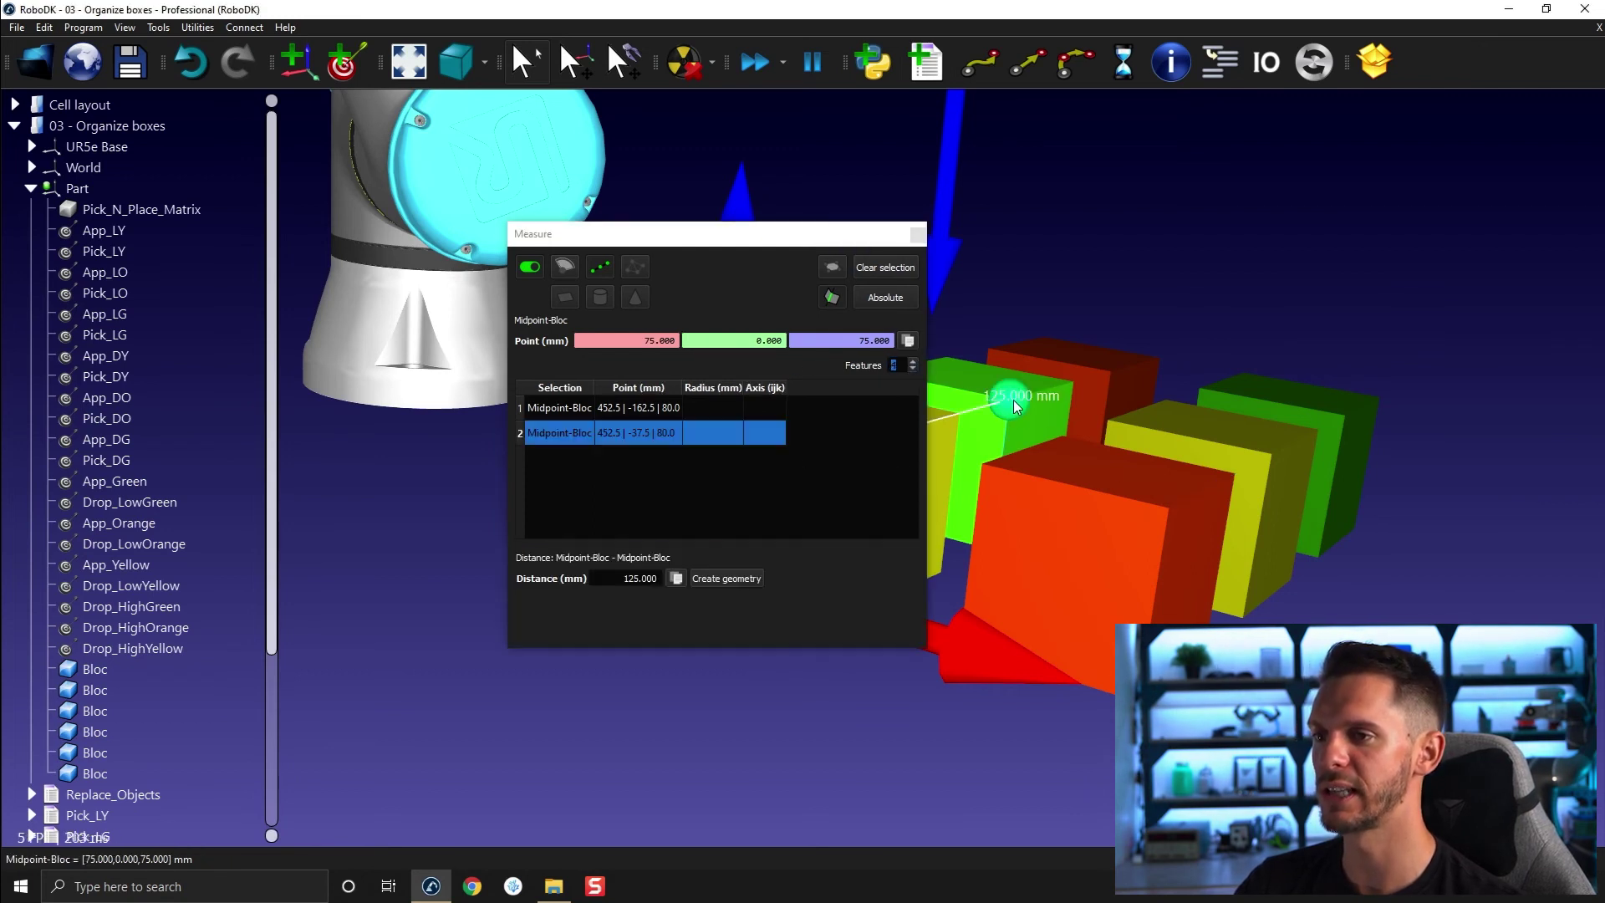
left_click(1112, 373)
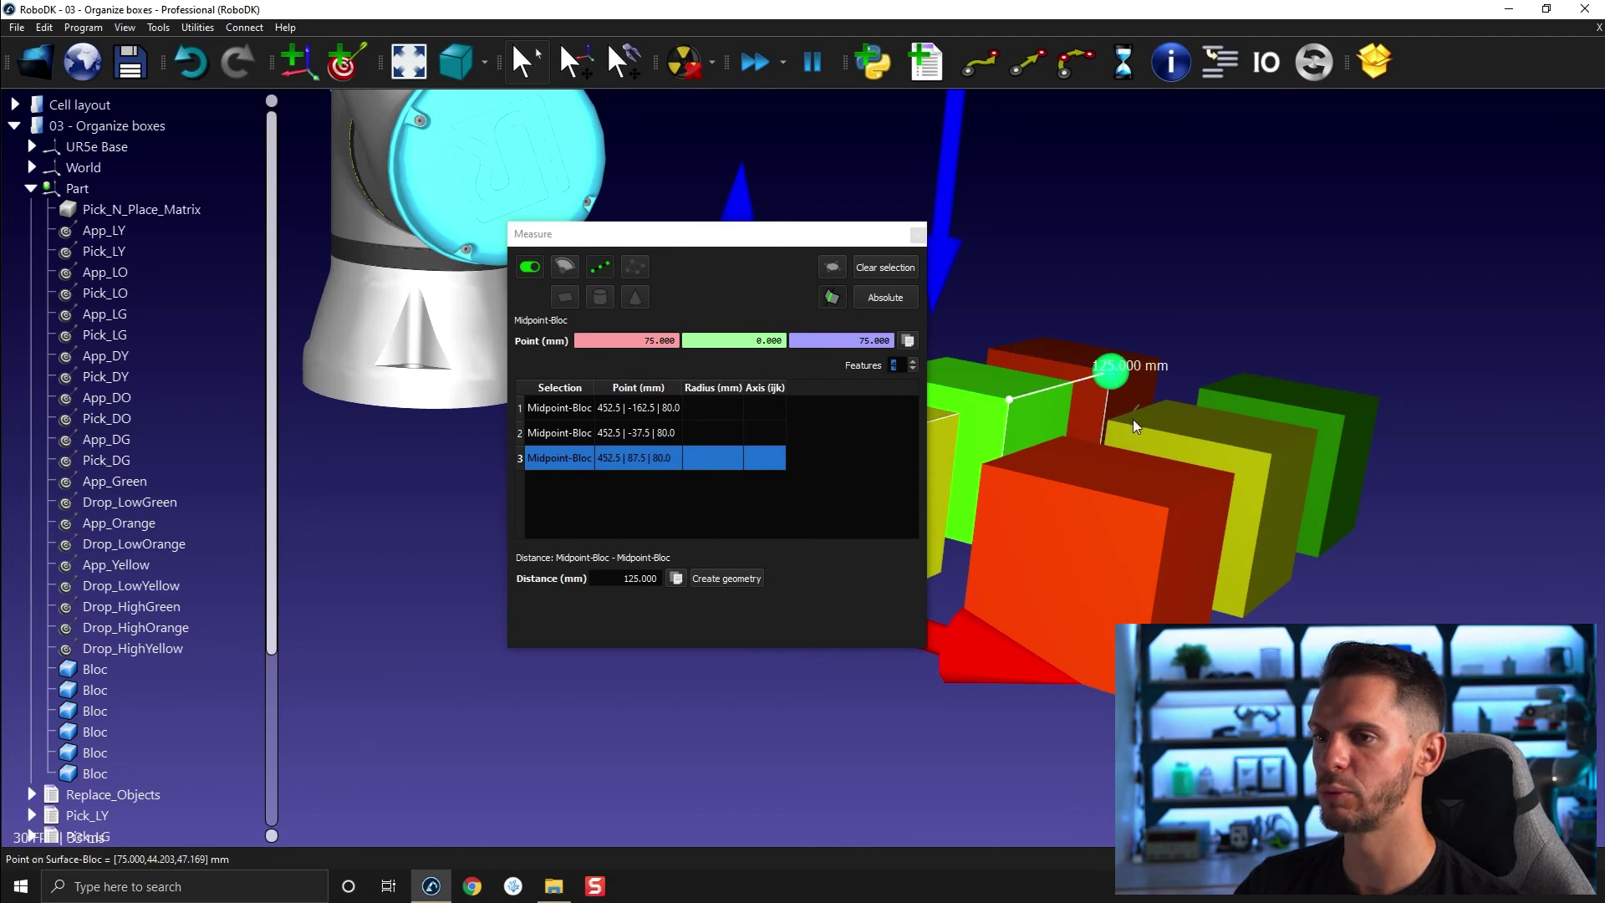
left_click(1111, 422)
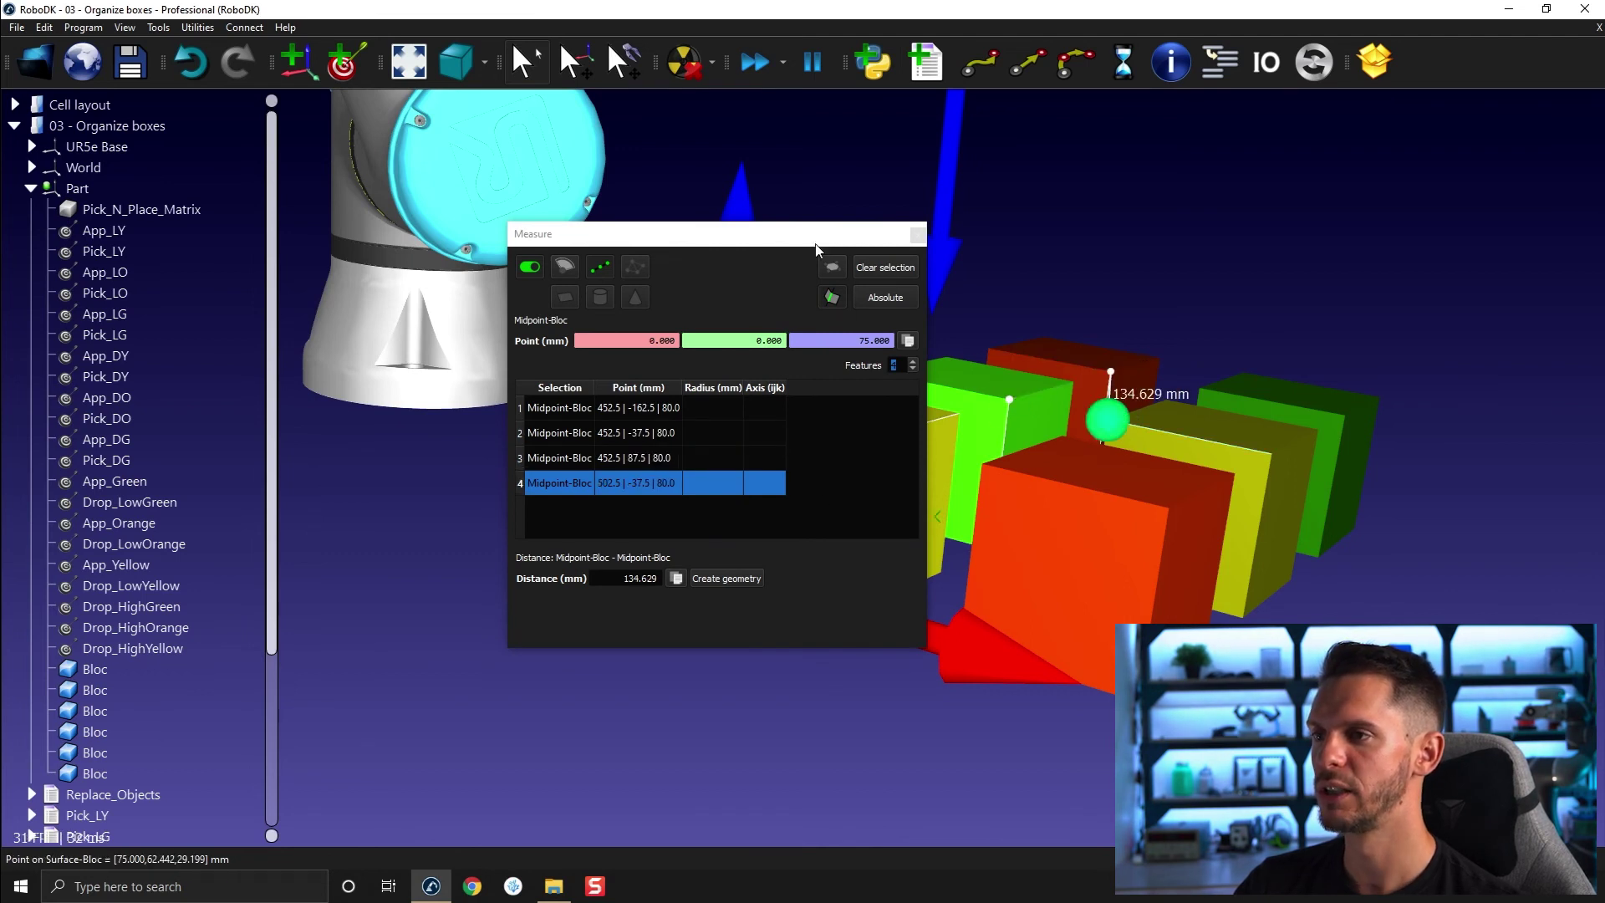
left_click_drag(816, 238, 616, 292)
Step: Step through the four measured midpoints, comparing their relative coordinates
left_click(506, 467)
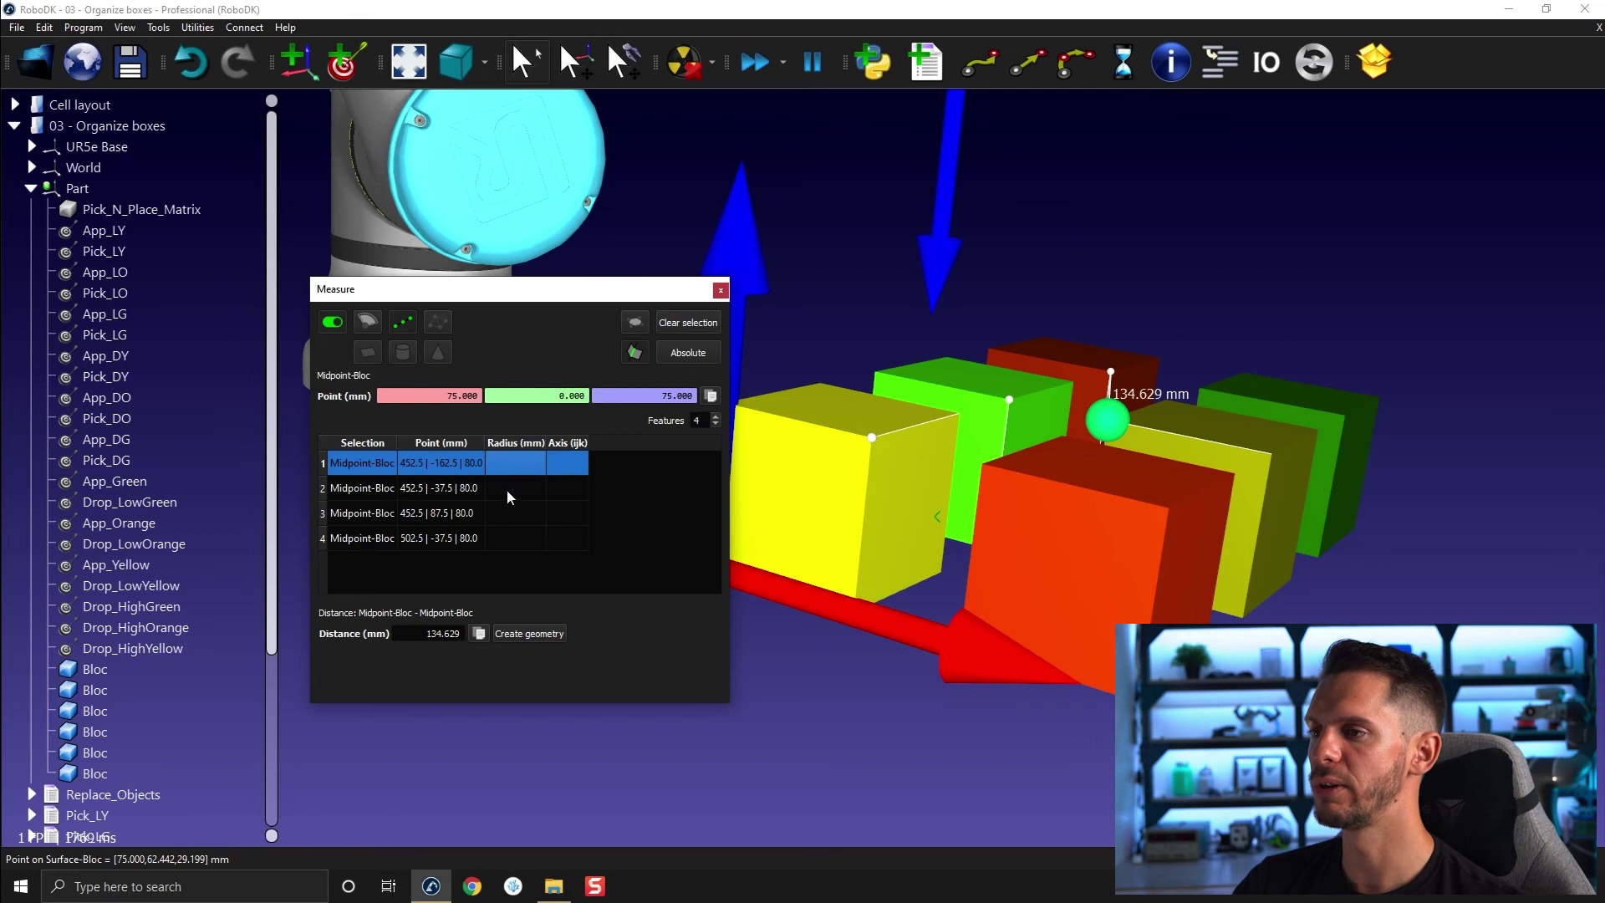
left_click(514, 535)
mouse_move(495, 514)
left_mouse_down()
mouse_move(459, 465)
mouse_move(453, 526)
left_mouse_up()
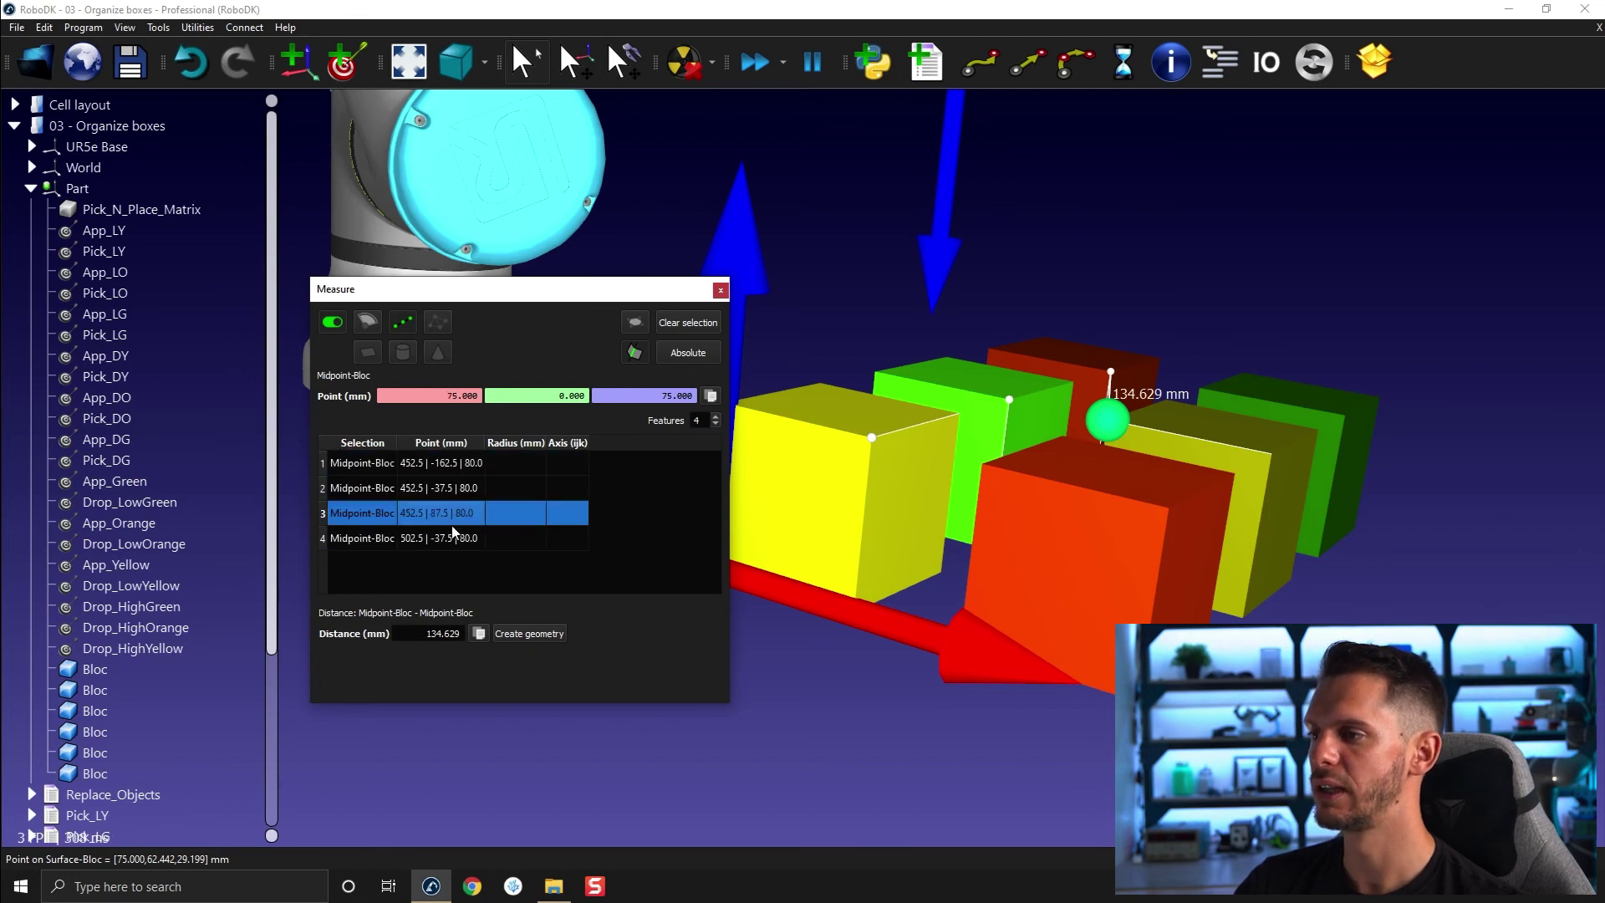
left_click(426, 462)
left_click(424, 487)
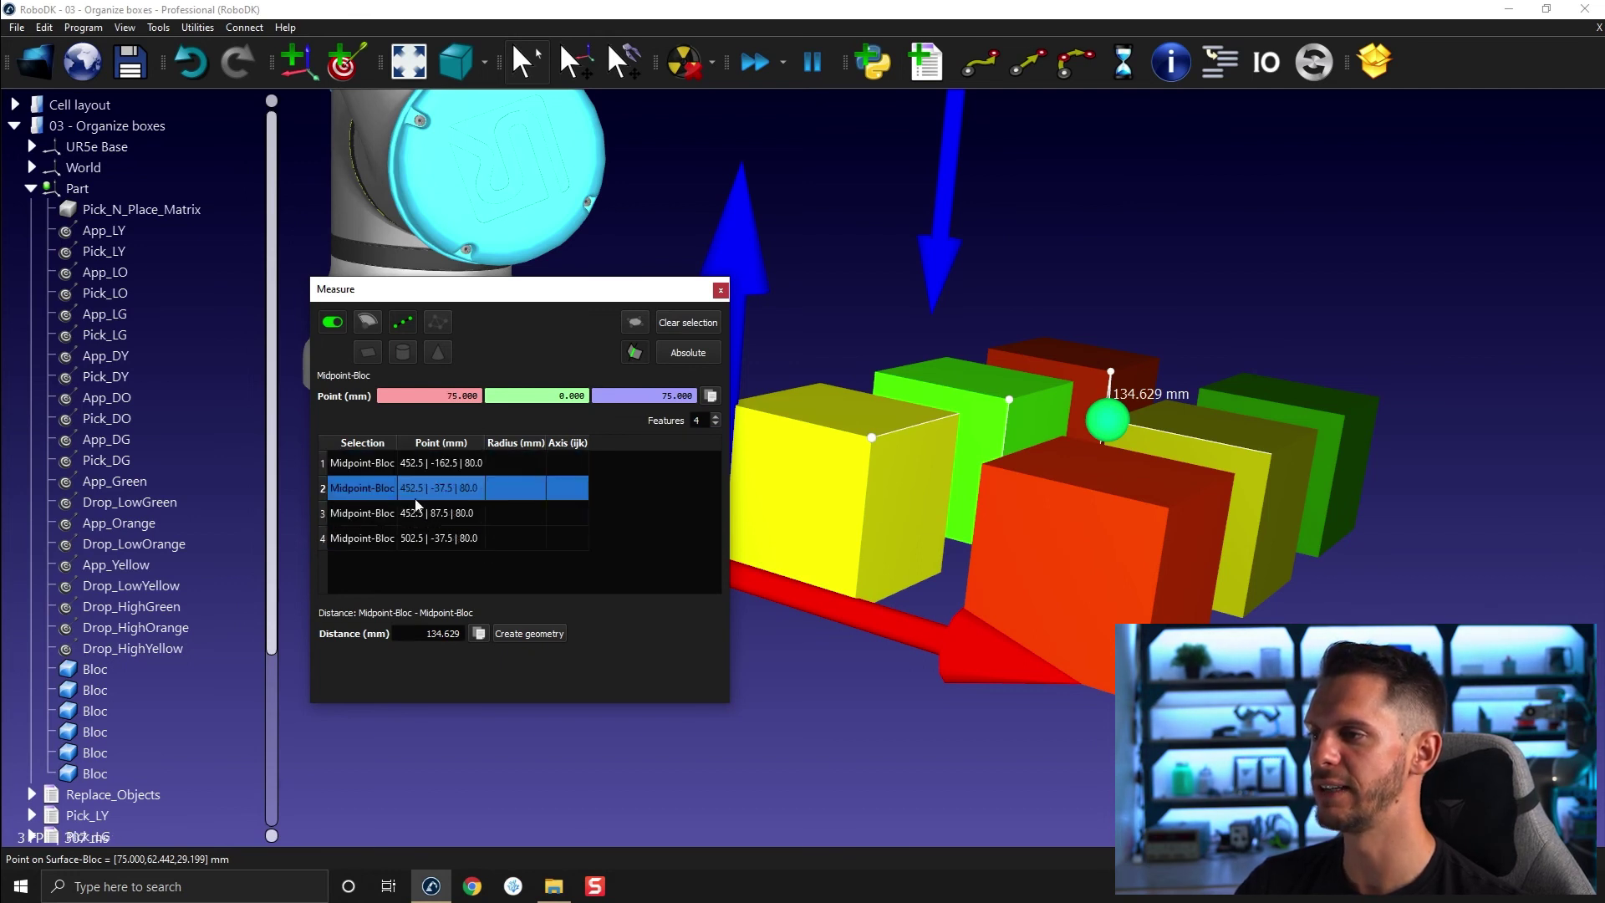
left_click(416, 540)
left_click(428, 489)
left_click(434, 463)
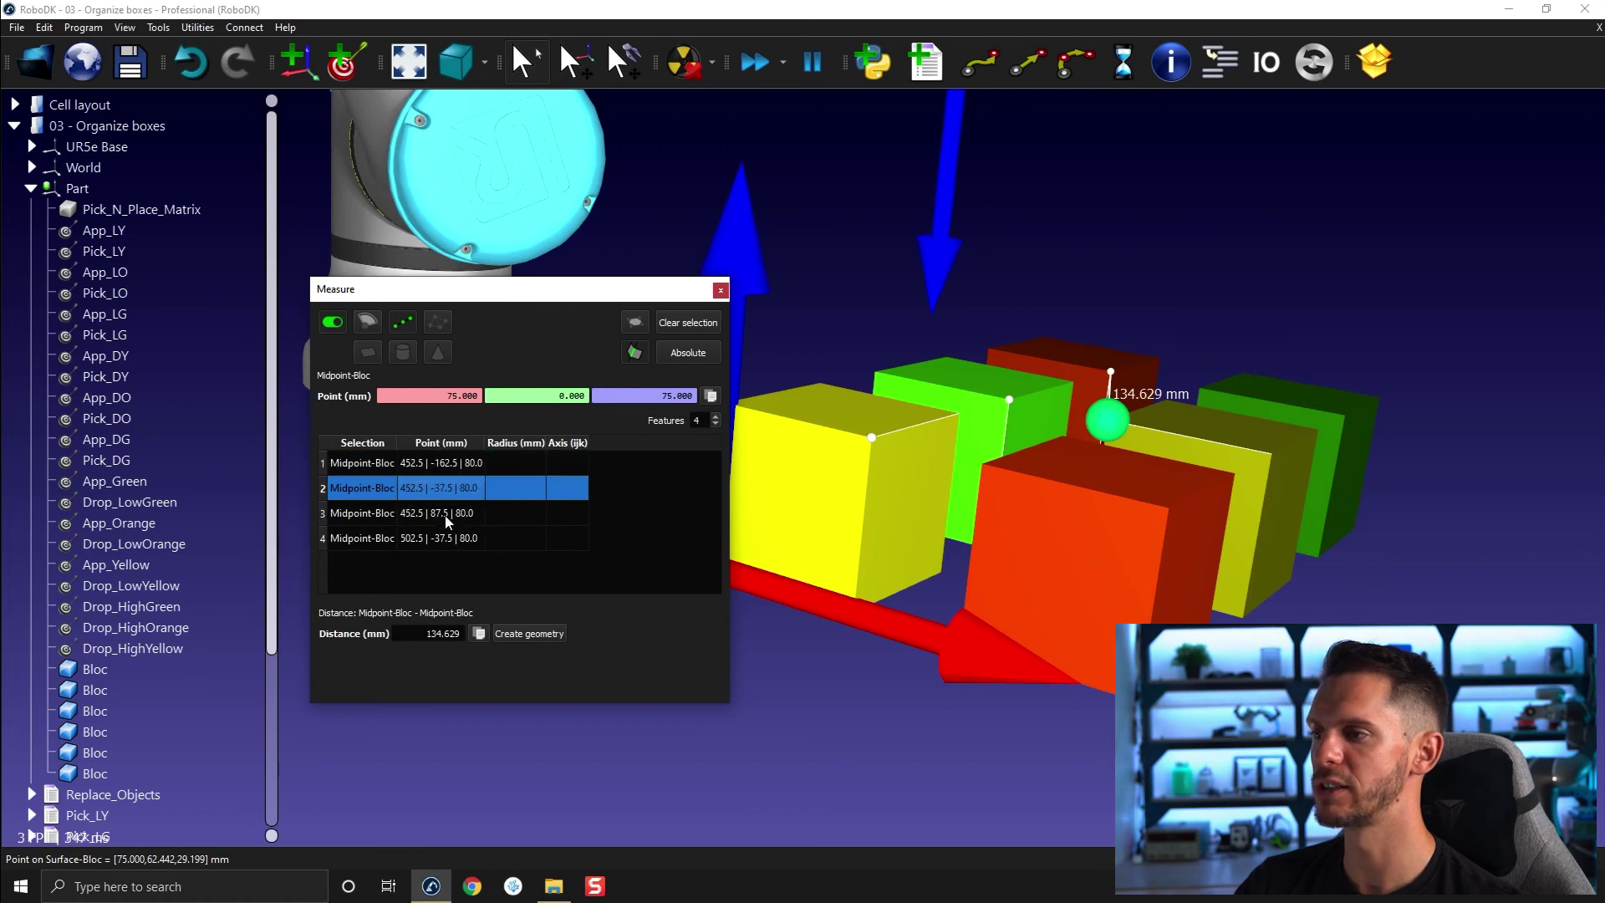
left_click(452, 513)
left_click(463, 516)
left_click(464, 499)
left_click(465, 471)
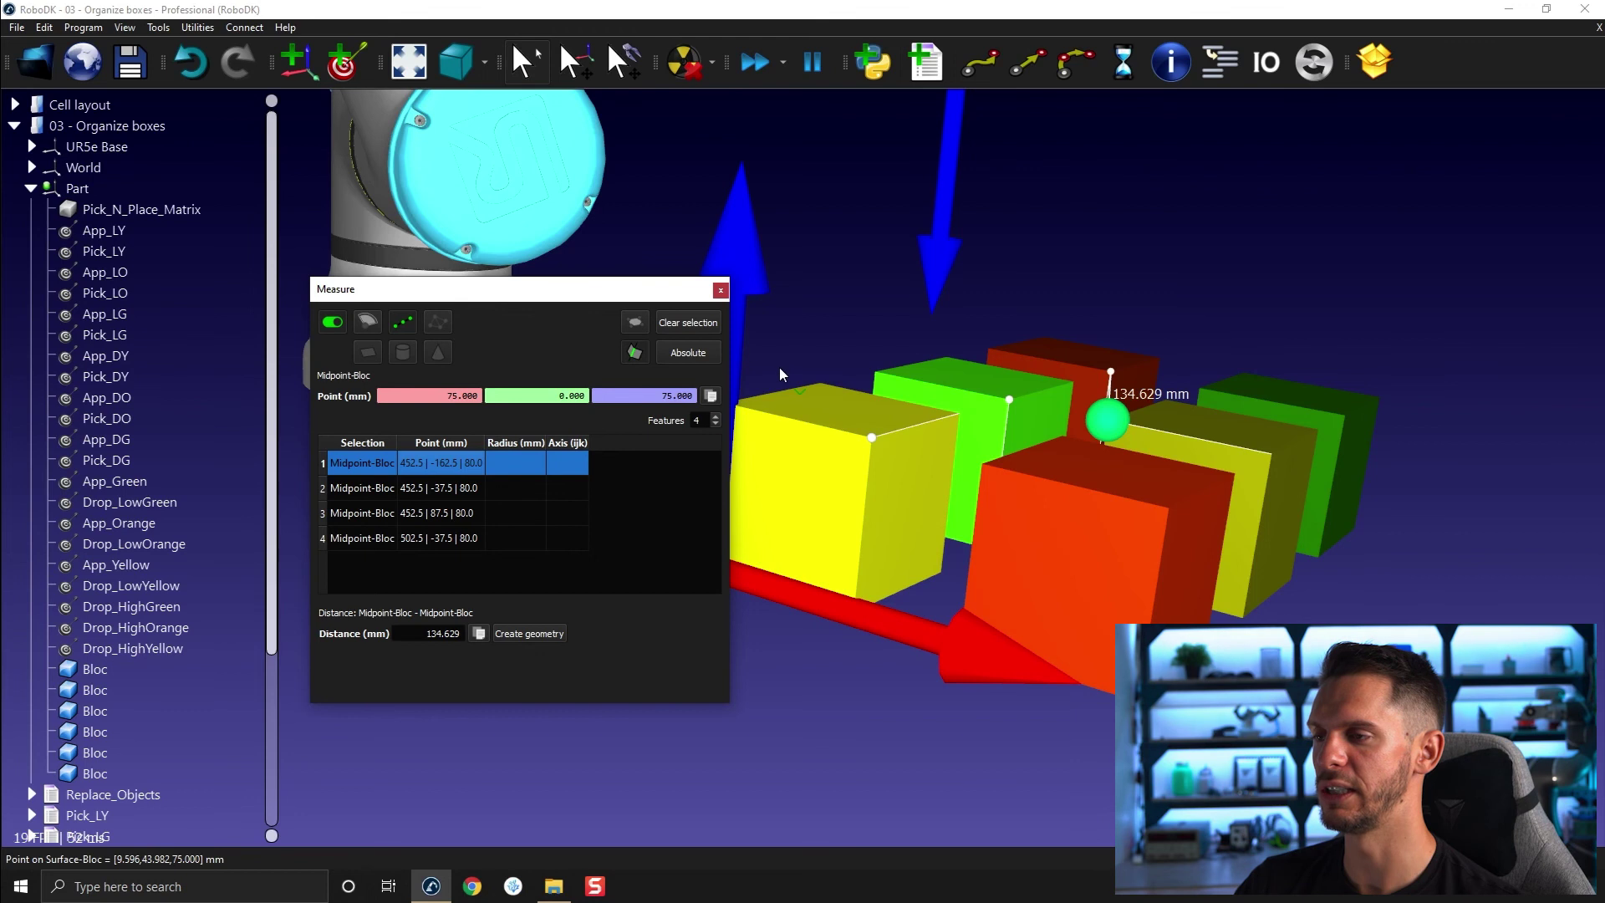
Step: Review the four points in Absolute coordinates, ending on the fourth point
left_click(451, 492)
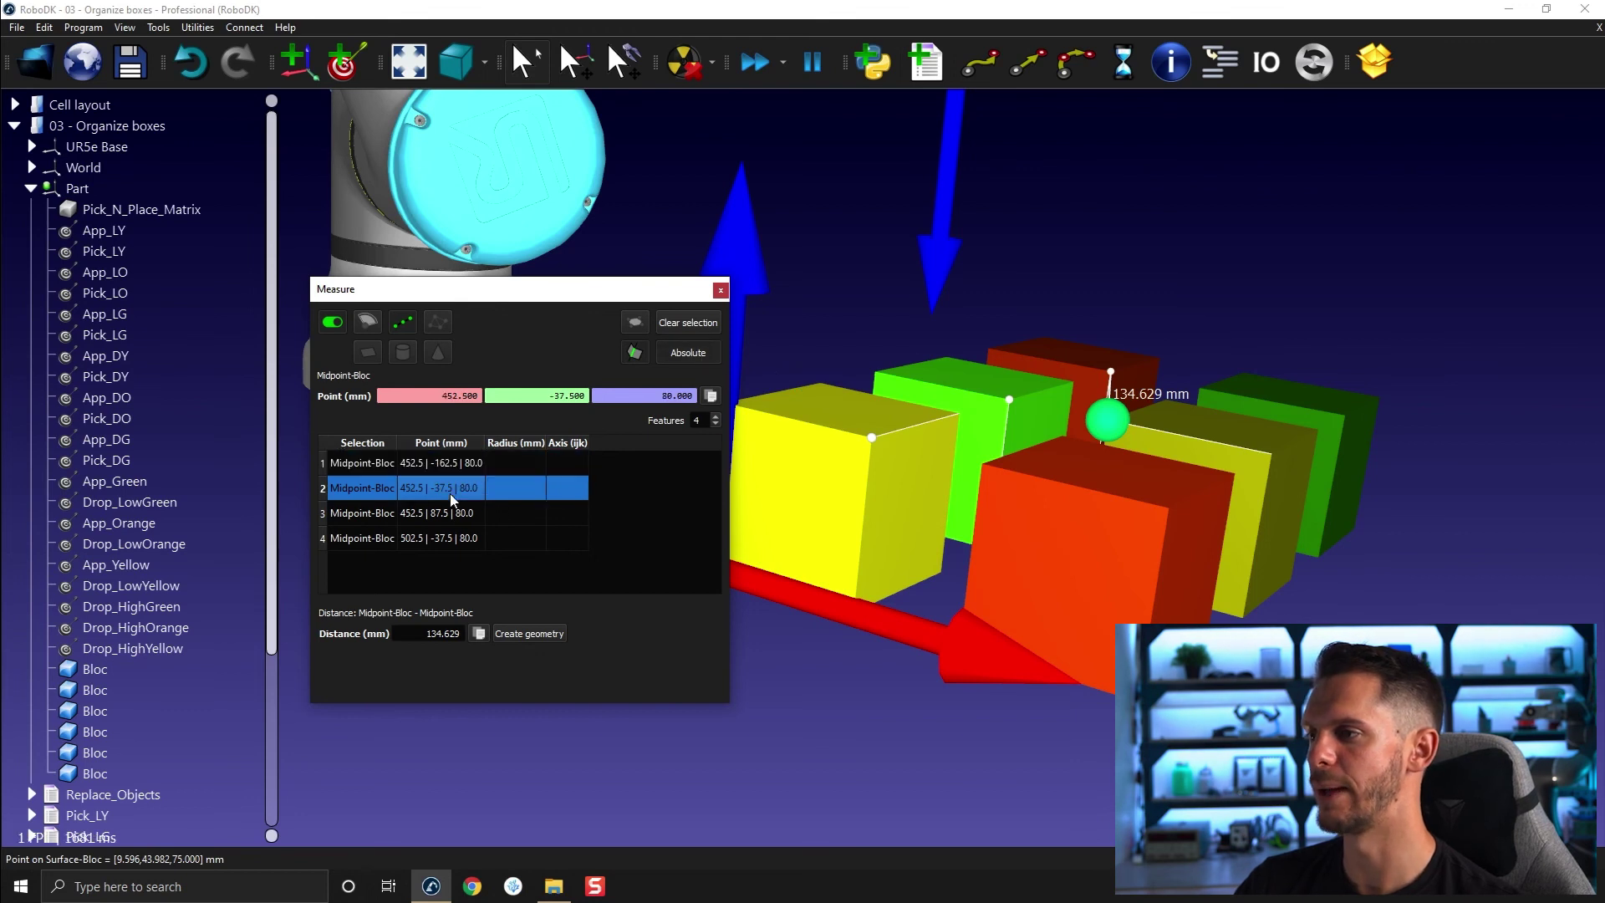
left_click(453, 512)
left_click(455, 464)
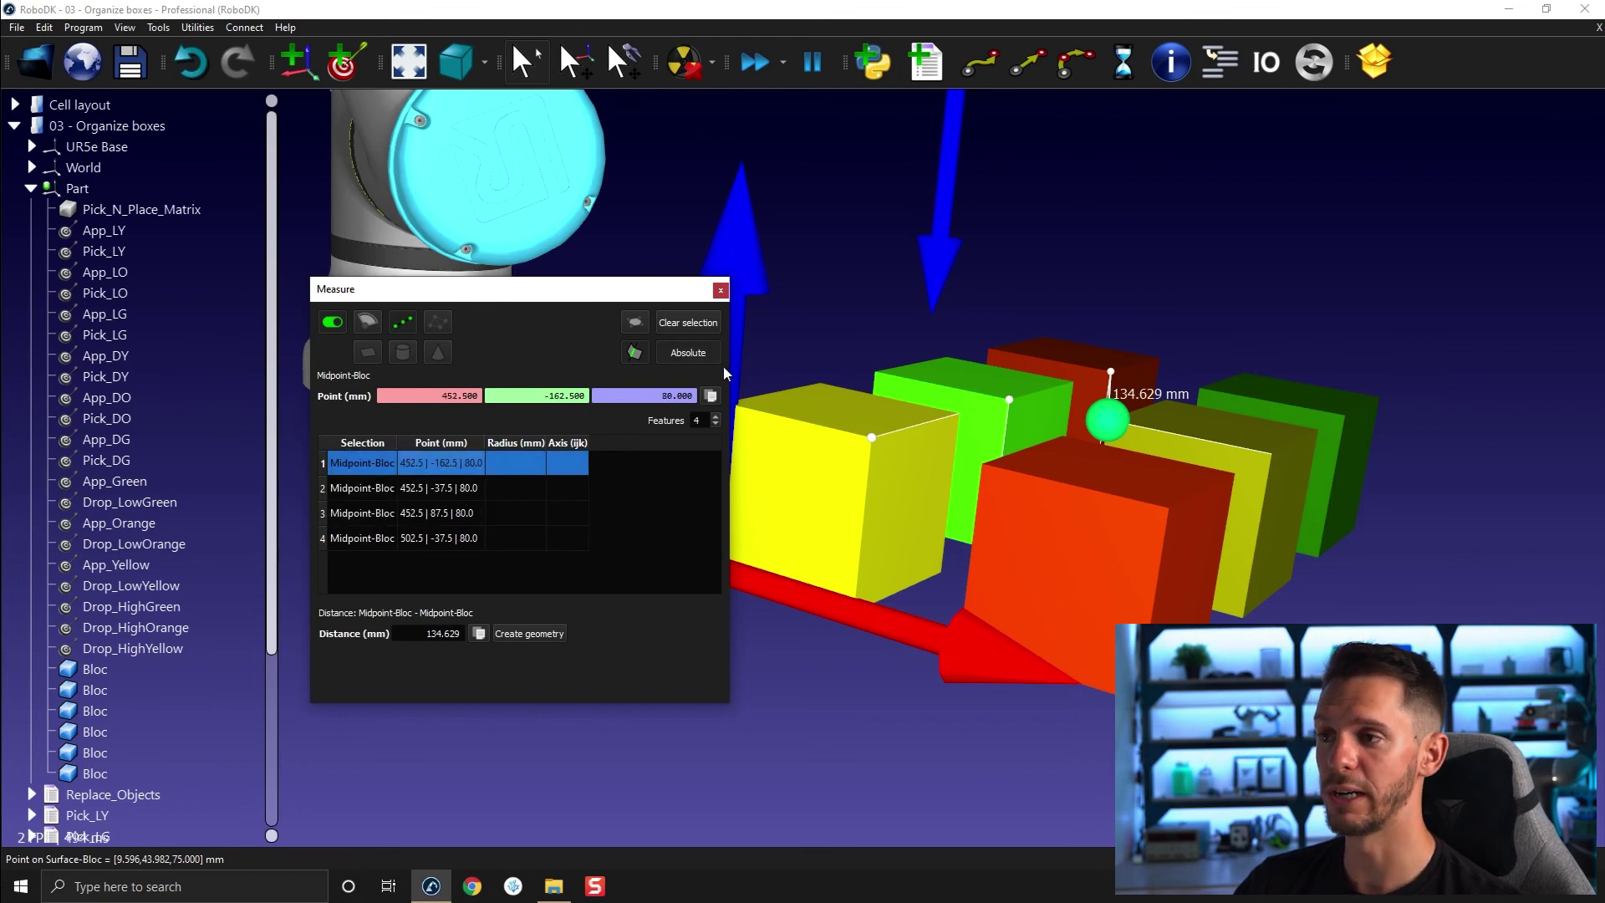
mouse_move(1064, 352)
middle_mouse_down()
mouse_move(1200, 333)
mouse_move(1150, 362)
middle_mouse_up()
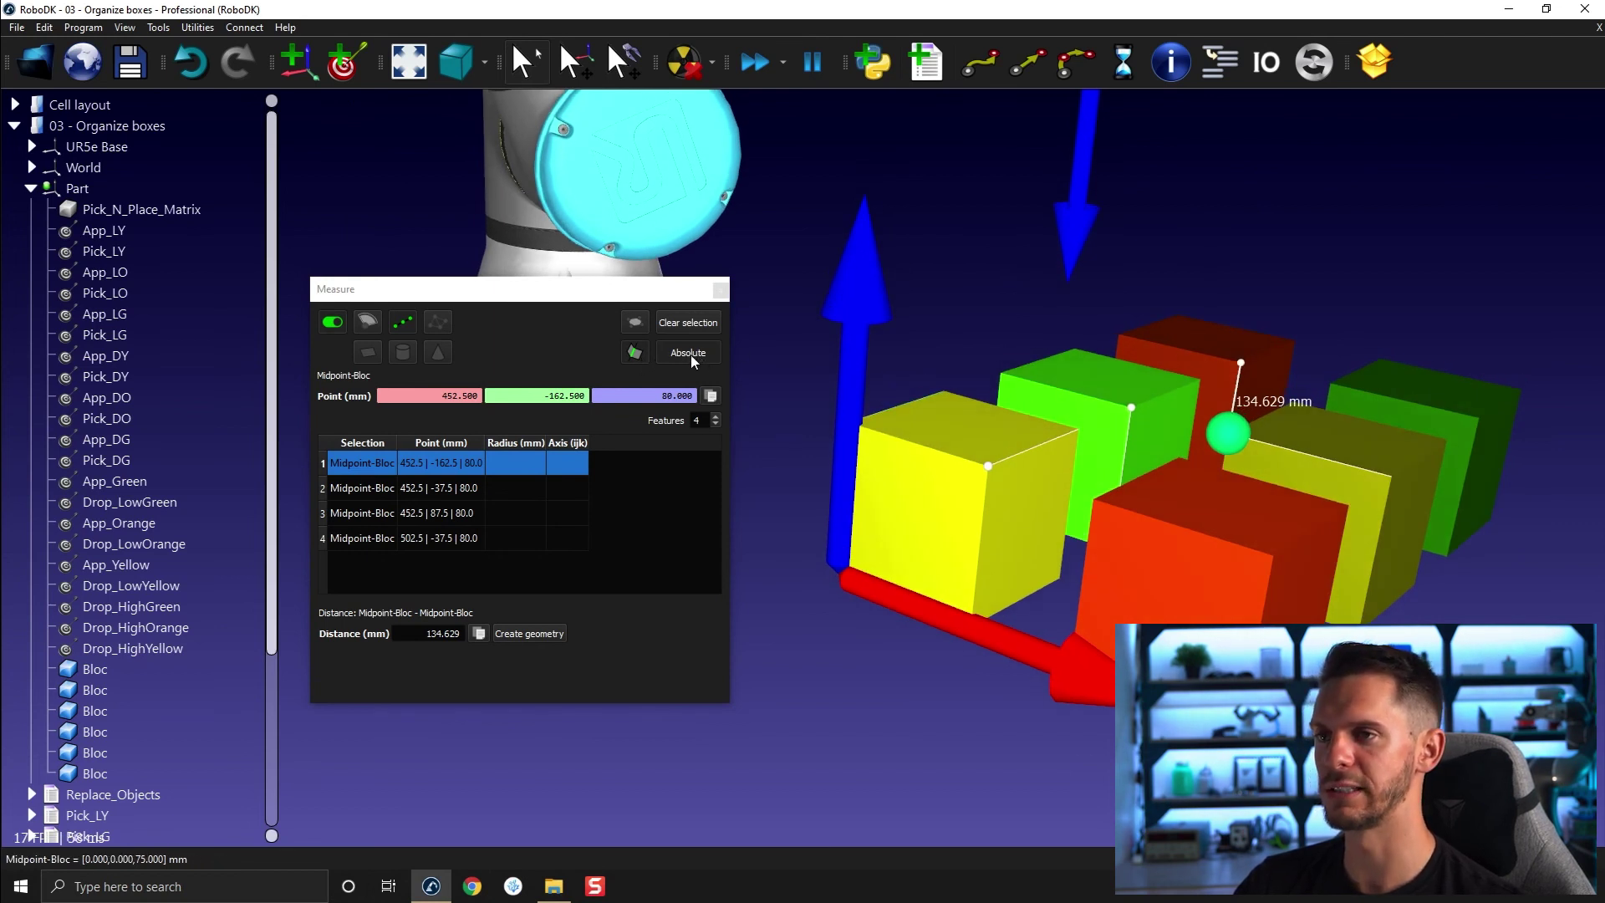
left_click(530, 487)
left_click(499, 514)
left_click(528, 462)
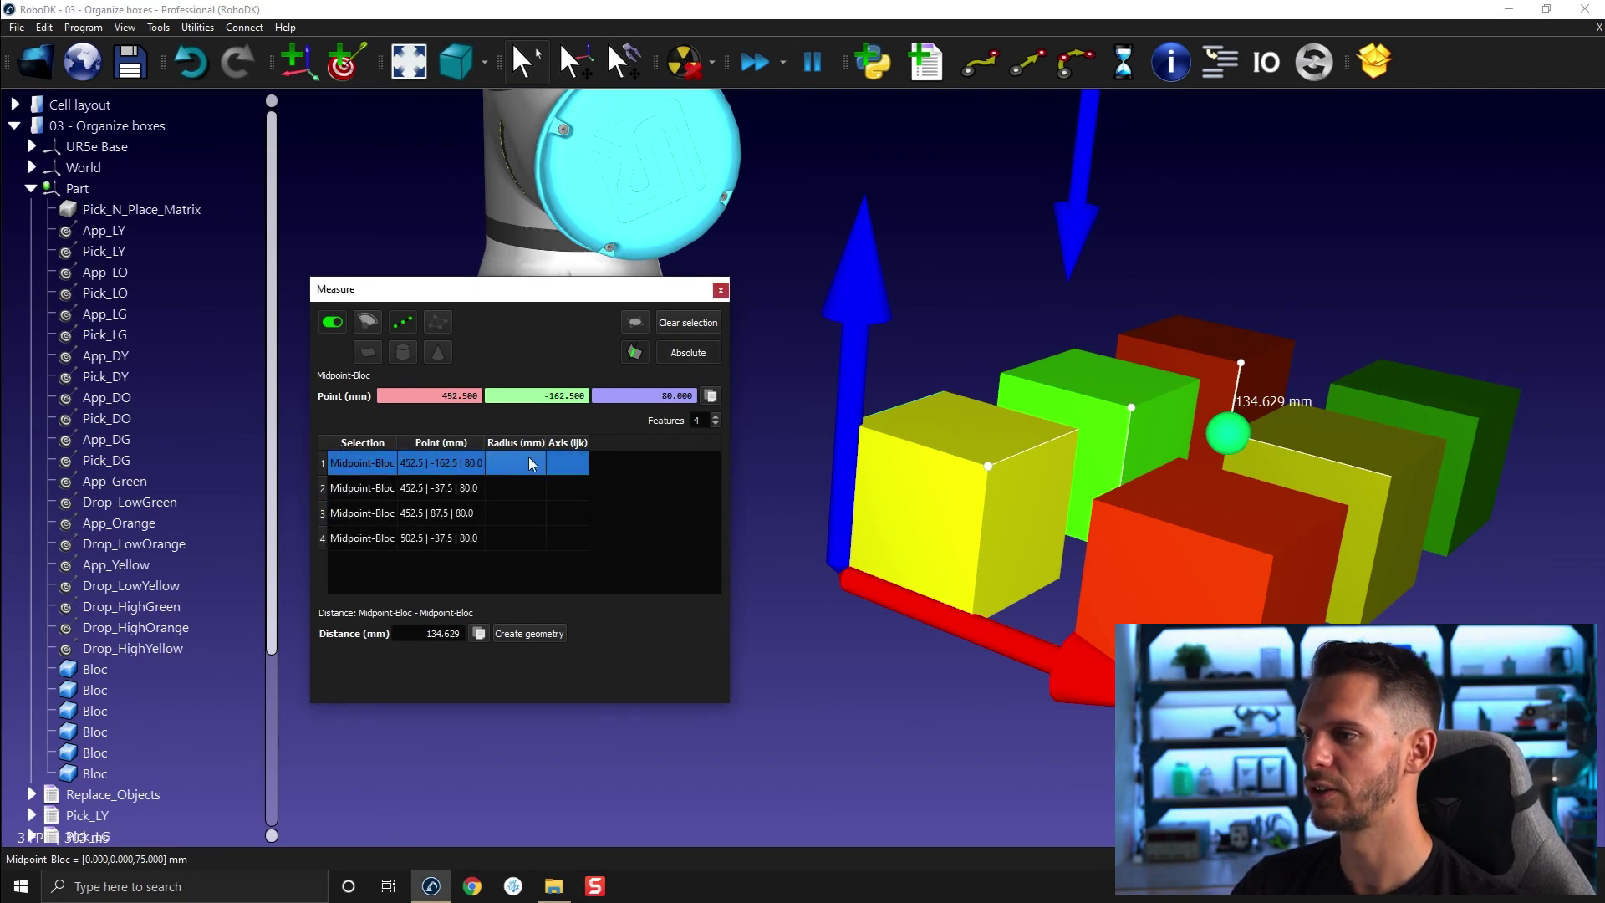
mouse_move(541, 466)
left_mouse_down()
mouse_move(520, 526)
mouse_move(423, 383)
left_mouse_up()
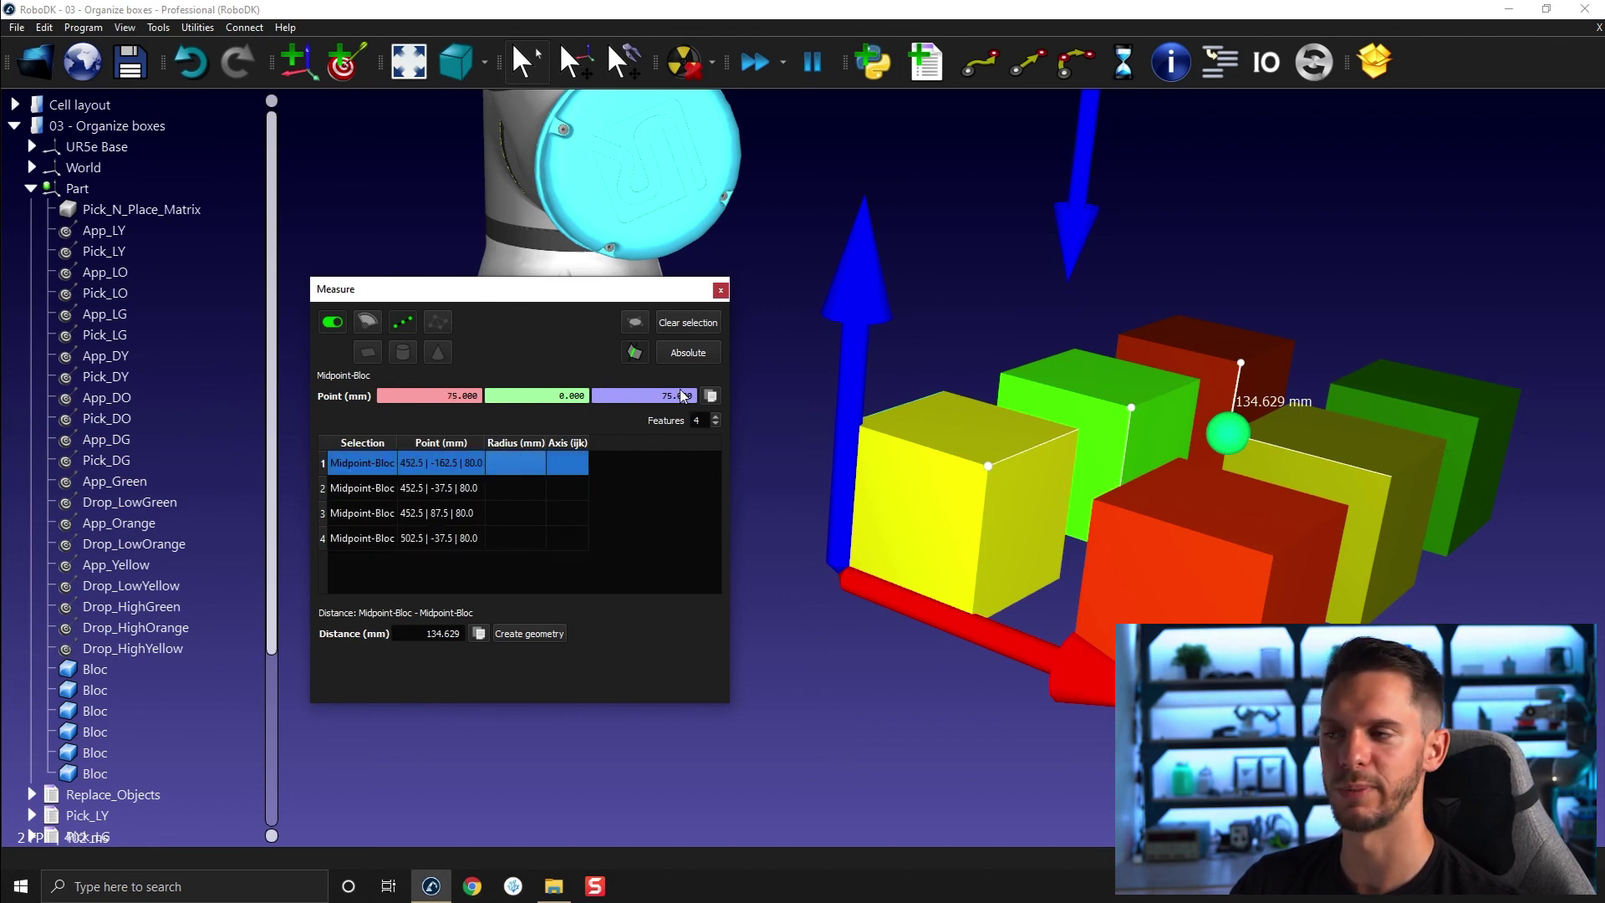
left_click_drag(521, 484, 518, 542)
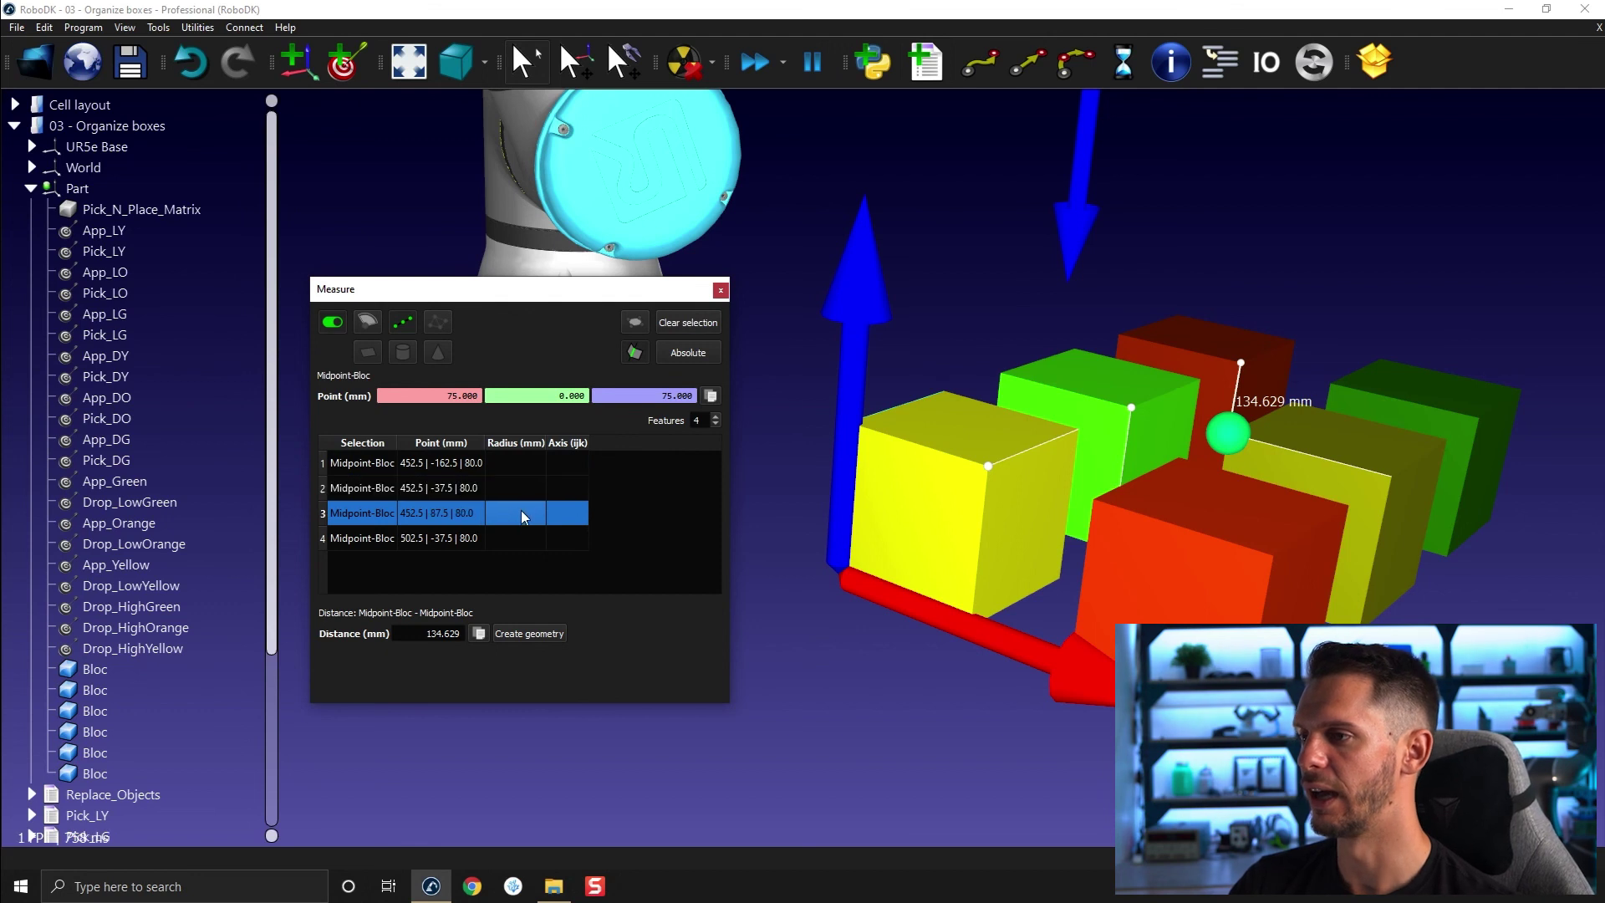